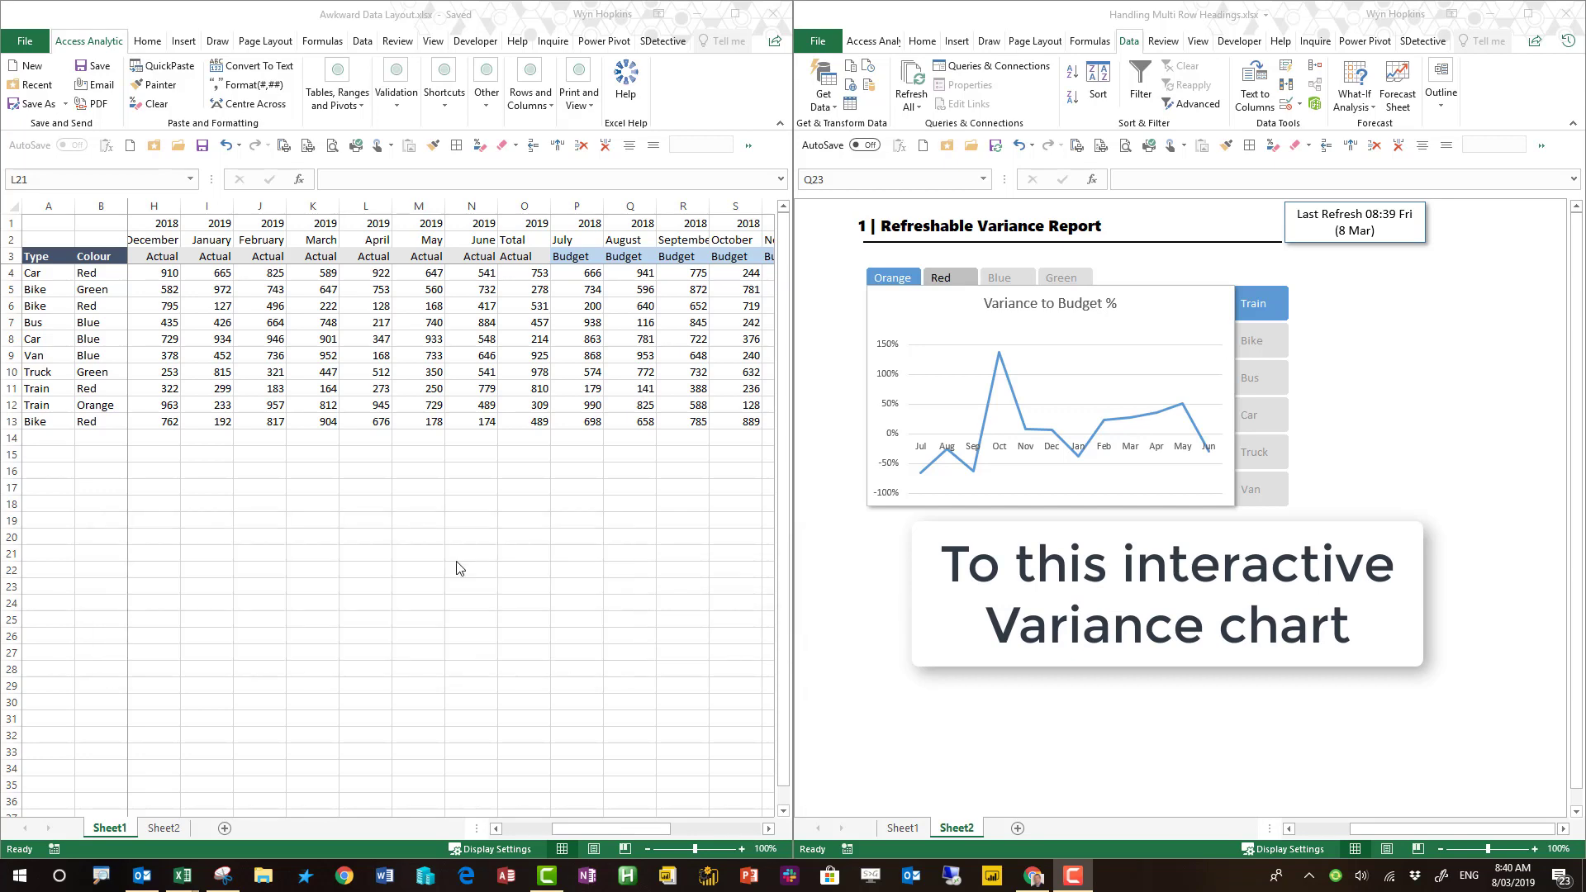
- Use the Colour and Type slicers to select Red, then Bike, then Green
{"action": "left_click", "coordinate": [948, 284]}
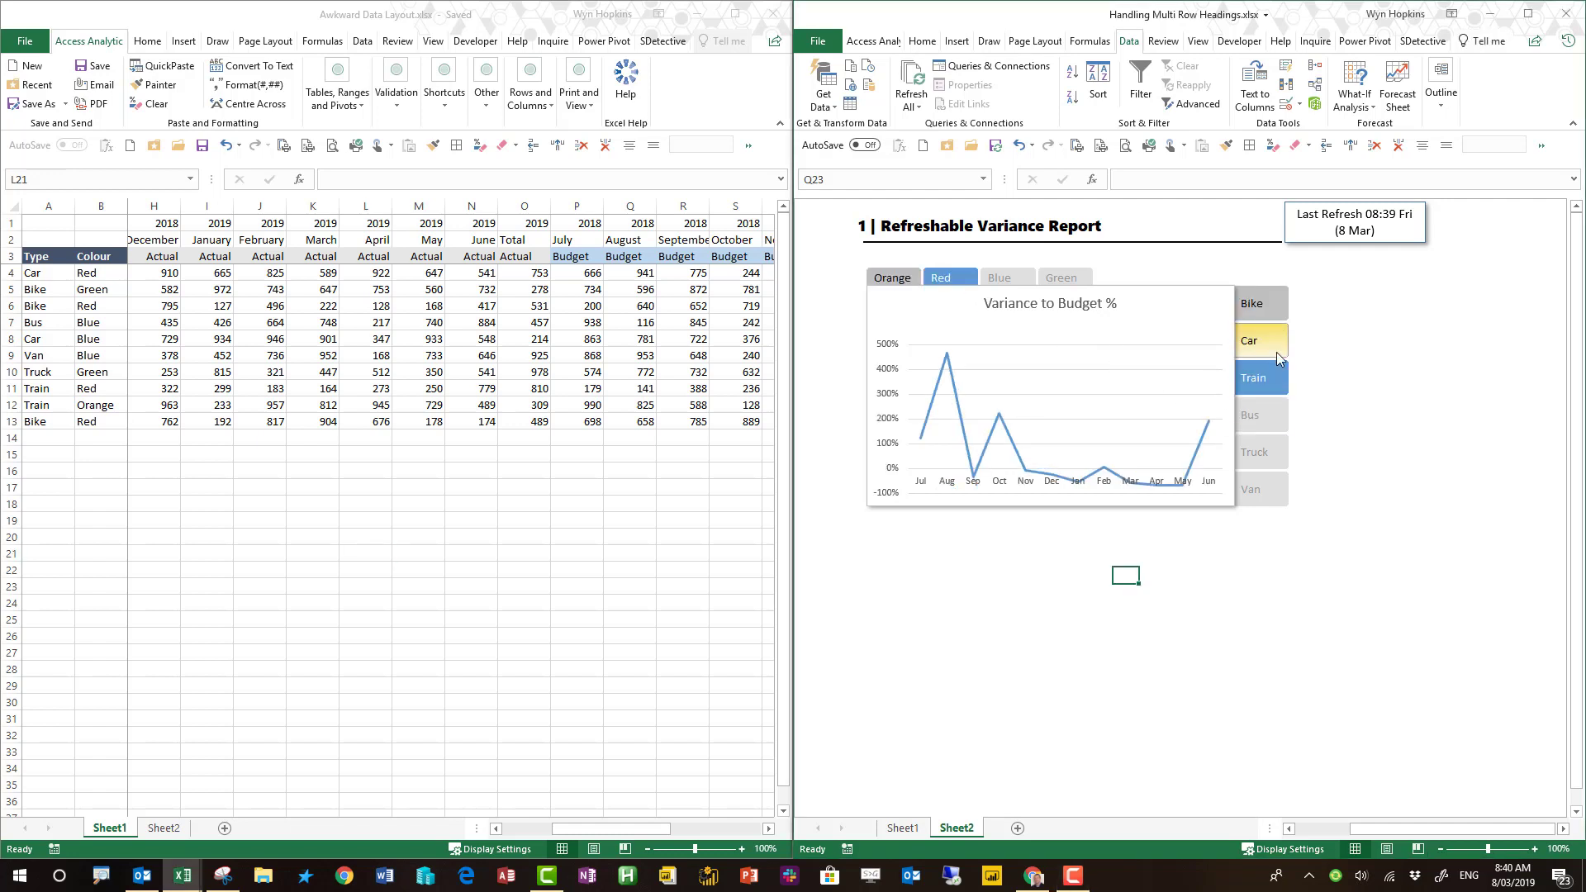
{"action": "left_click", "coordinate": [1260, 303]}
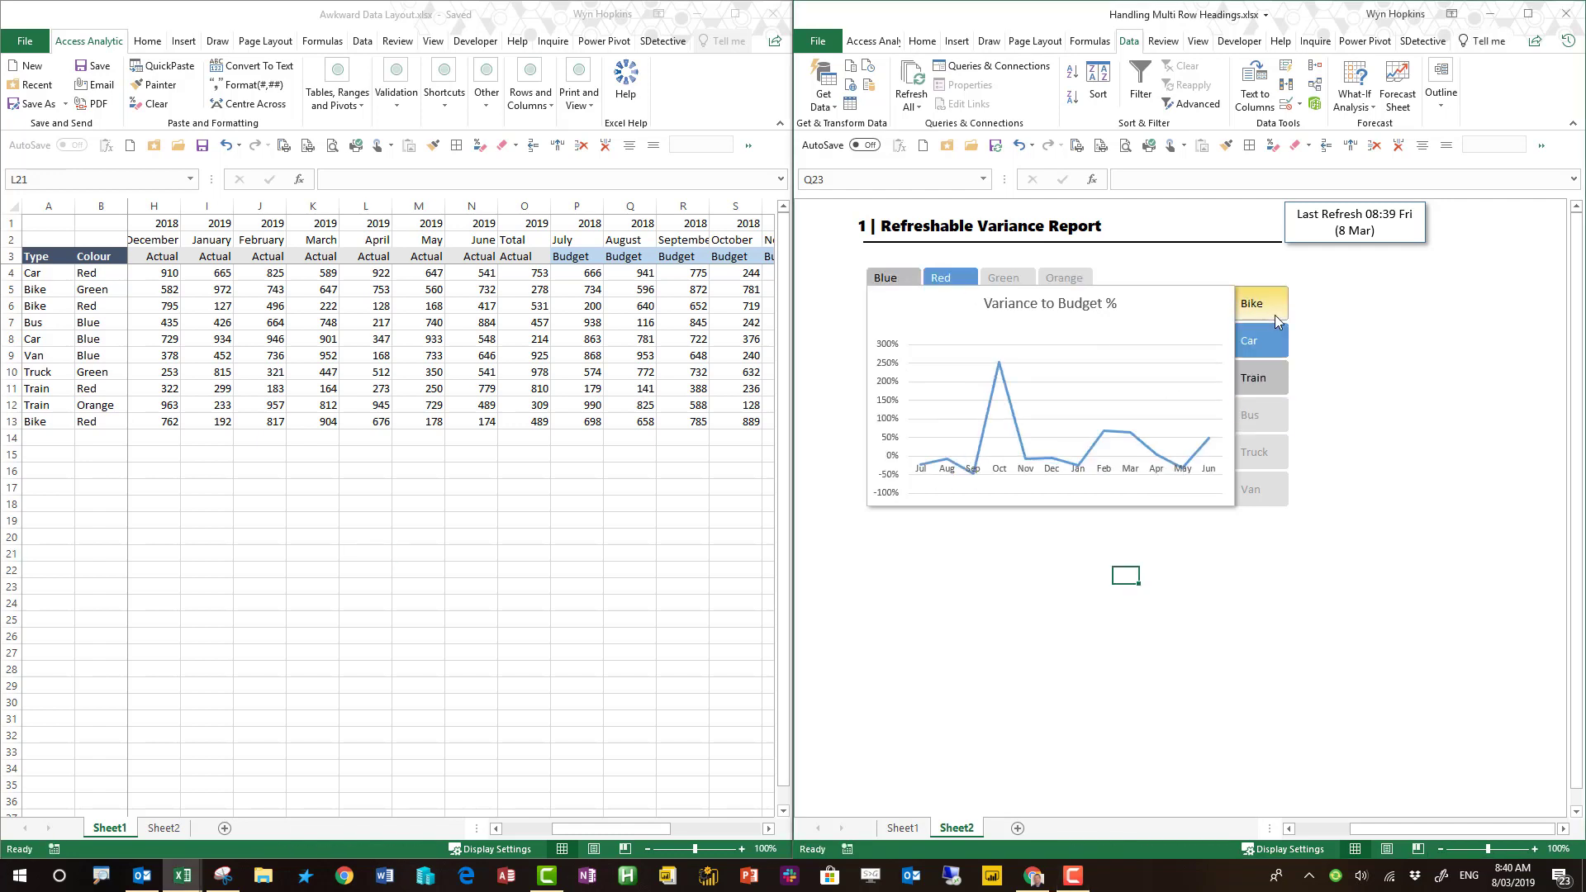
{"action": "left_click", "coordinate": [888, 279]}
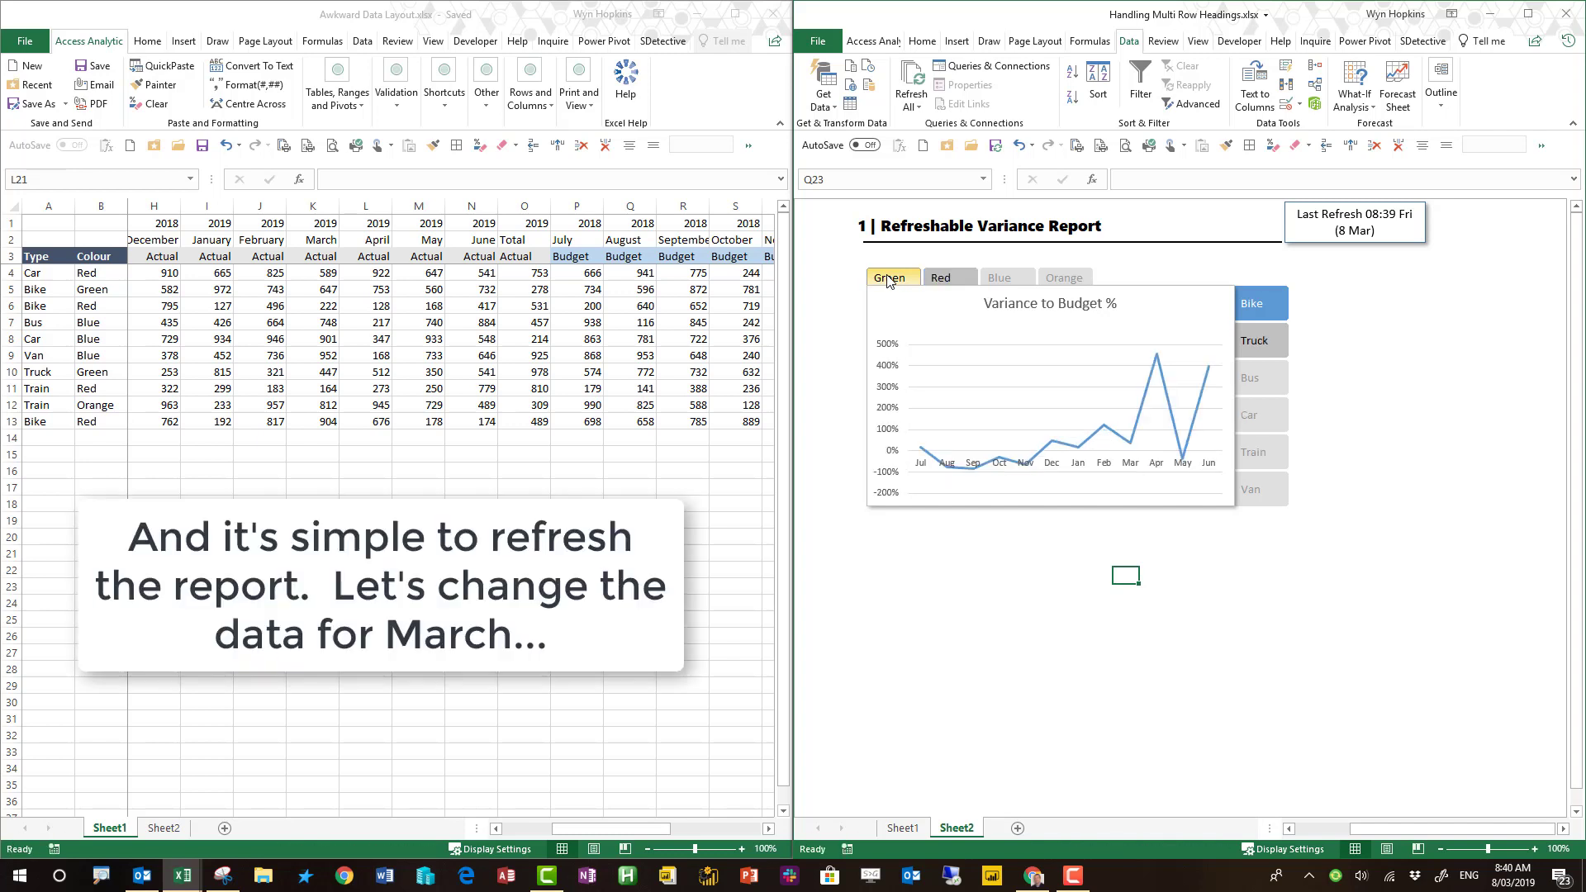
- Paste the doubled March values from Sheet2 D9:D18 over the March actuals in Sheet1 K4:K13
{"action": "left_click", "coordinate": [400, 313]}
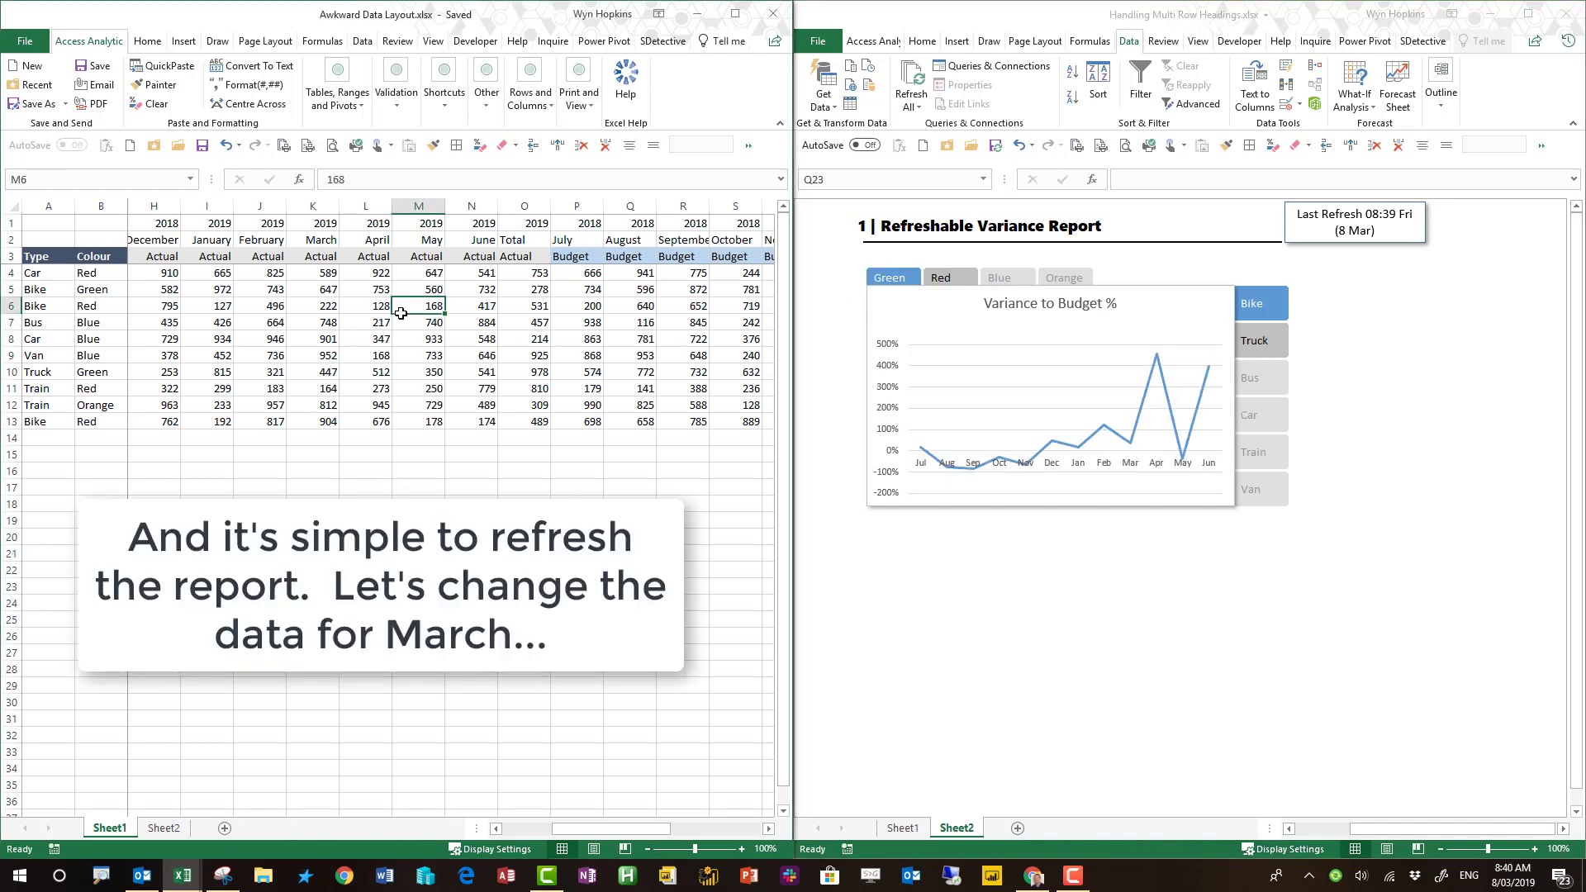
{"action": "left_click", "coordinate": [177, 828]}
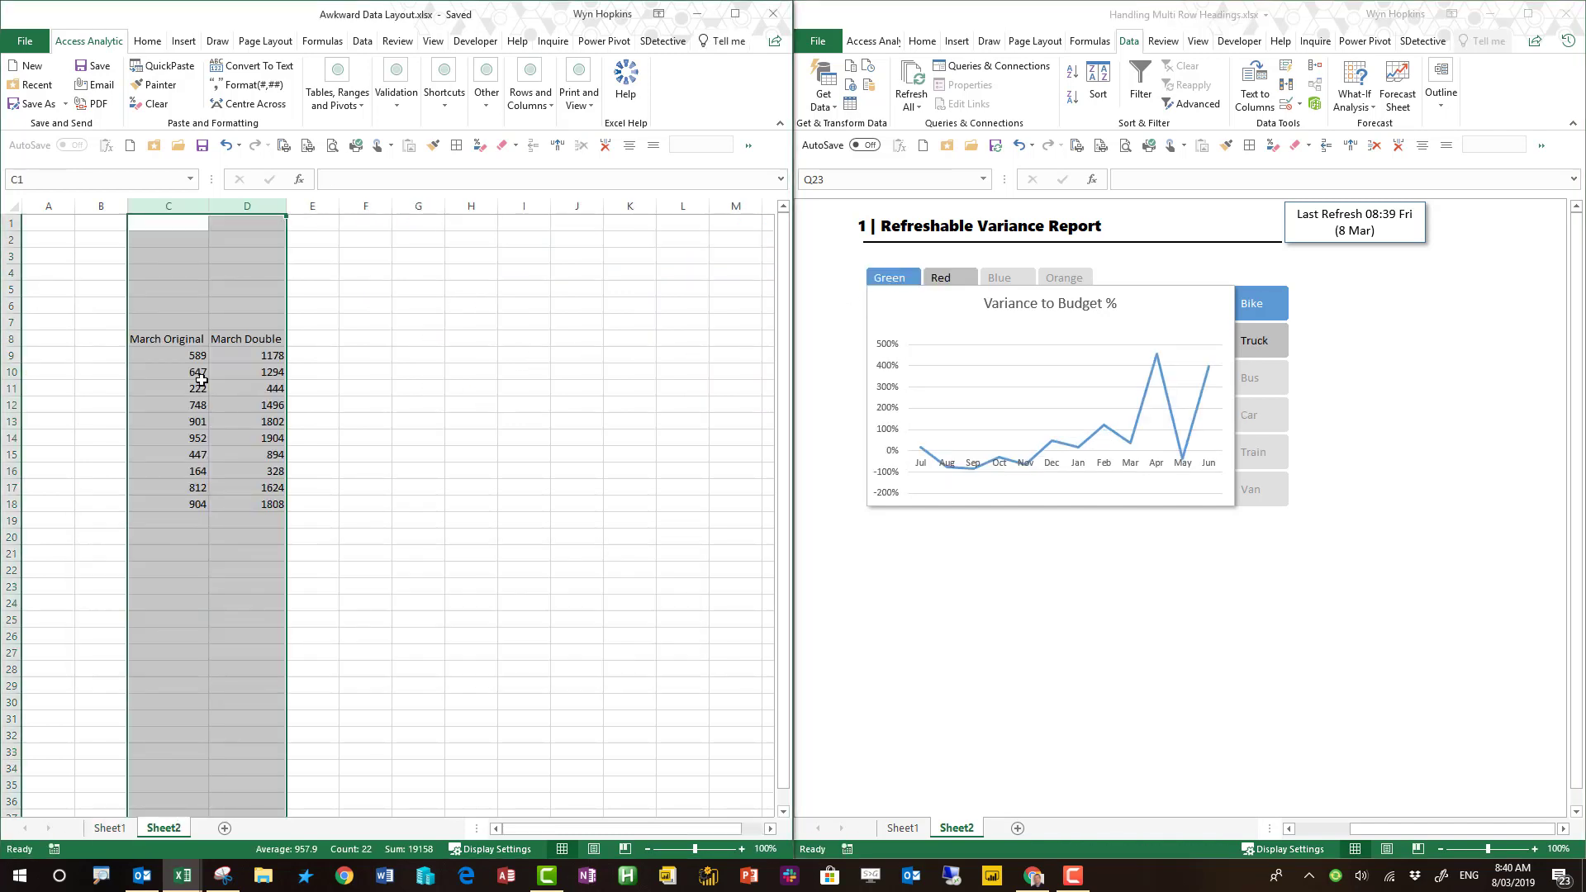
{"action": "left_click_drag", "start_coordinate": [248, 355], "coordinate": [261, 506]}
{"action": "right_click", "coordinate": [263, 470]}
{"action": "left_click", "coordinate": [314, 503]}
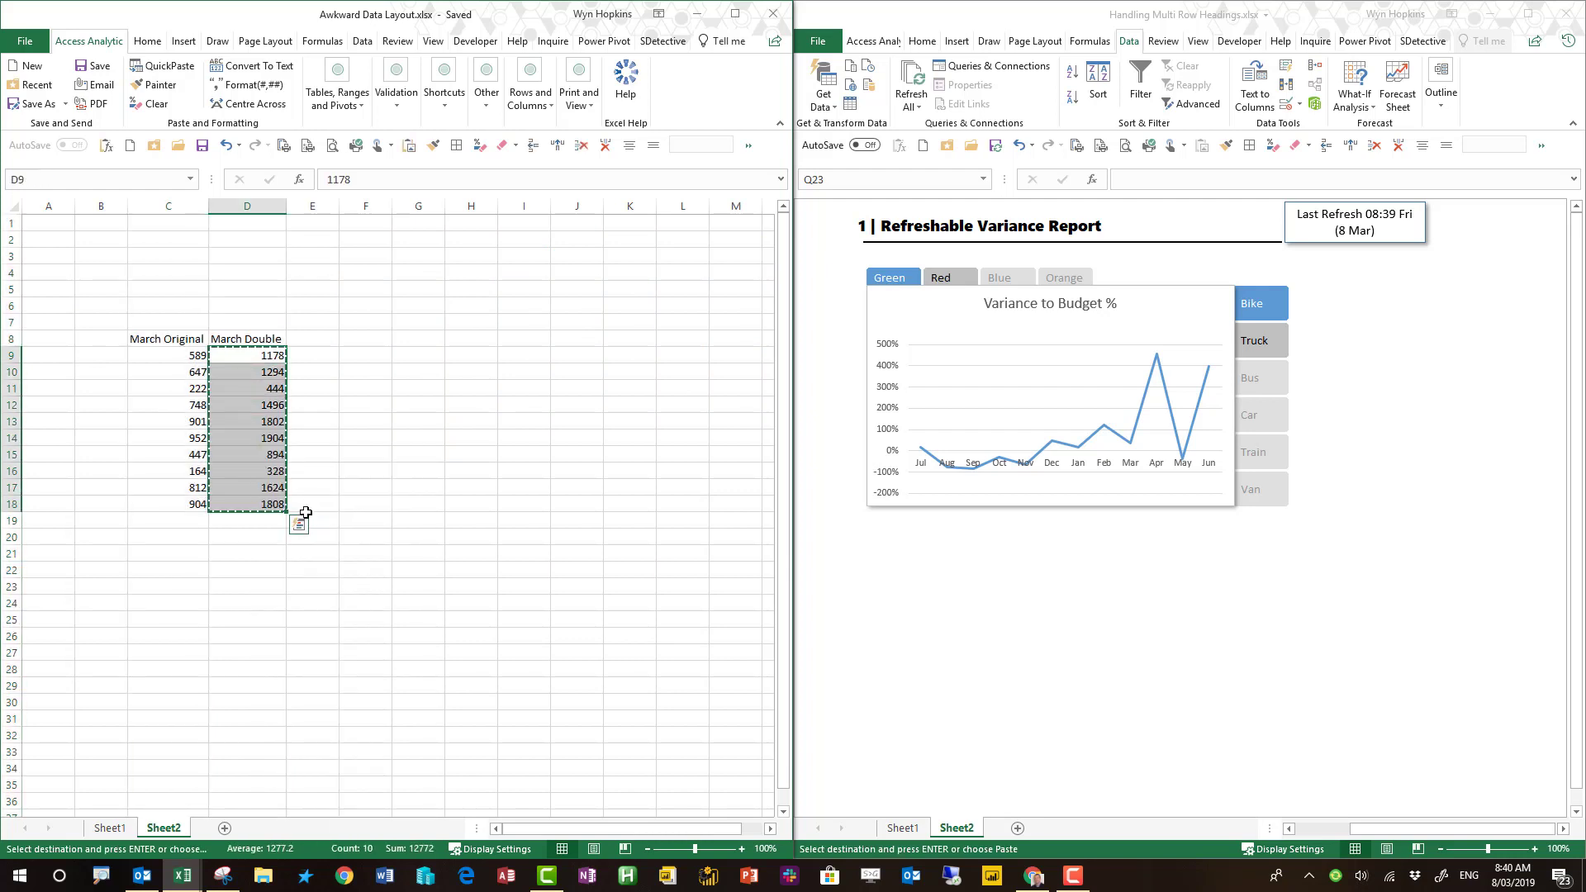
{"action": "left_click", "coordinate": [102, 829]}
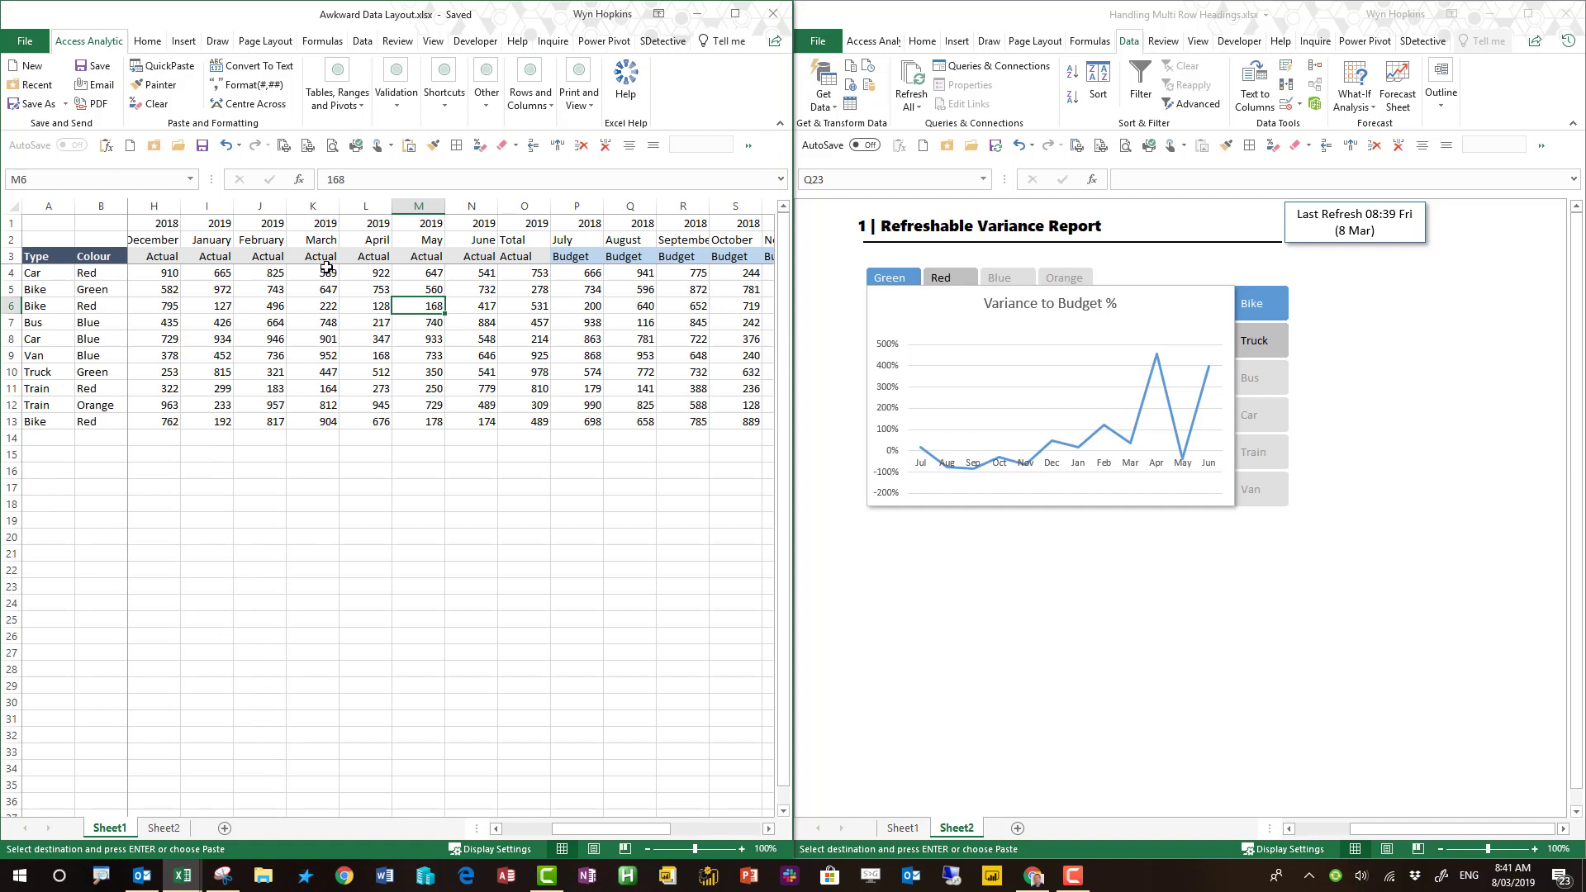
{"action": "right_click", "coordinate": [321, 270]}
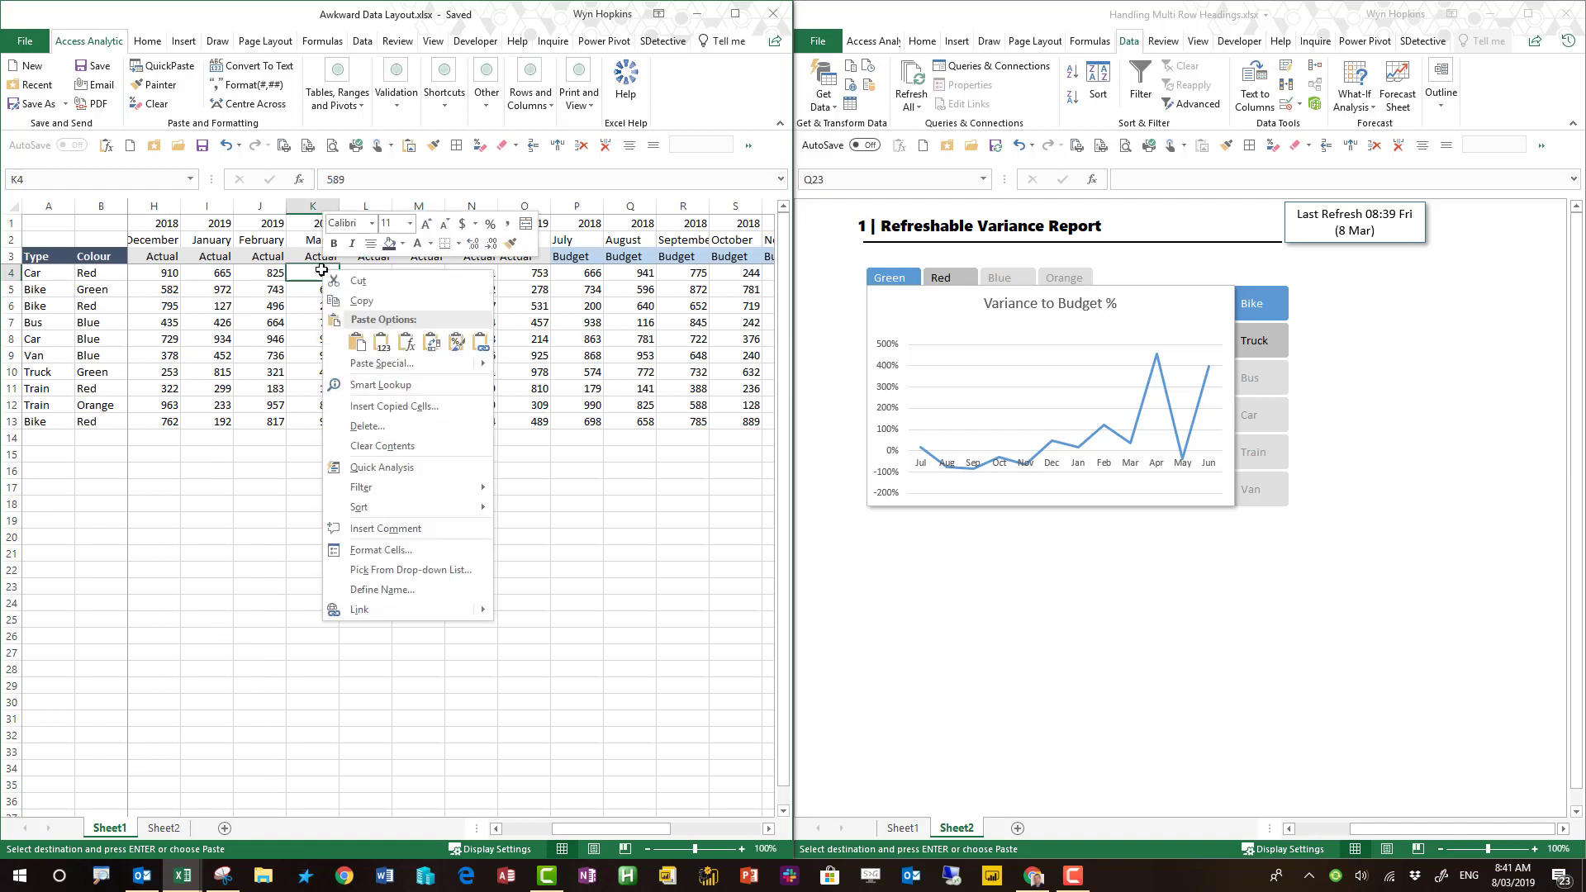
{"action": "left_click", "coordinate": [387, 346]}
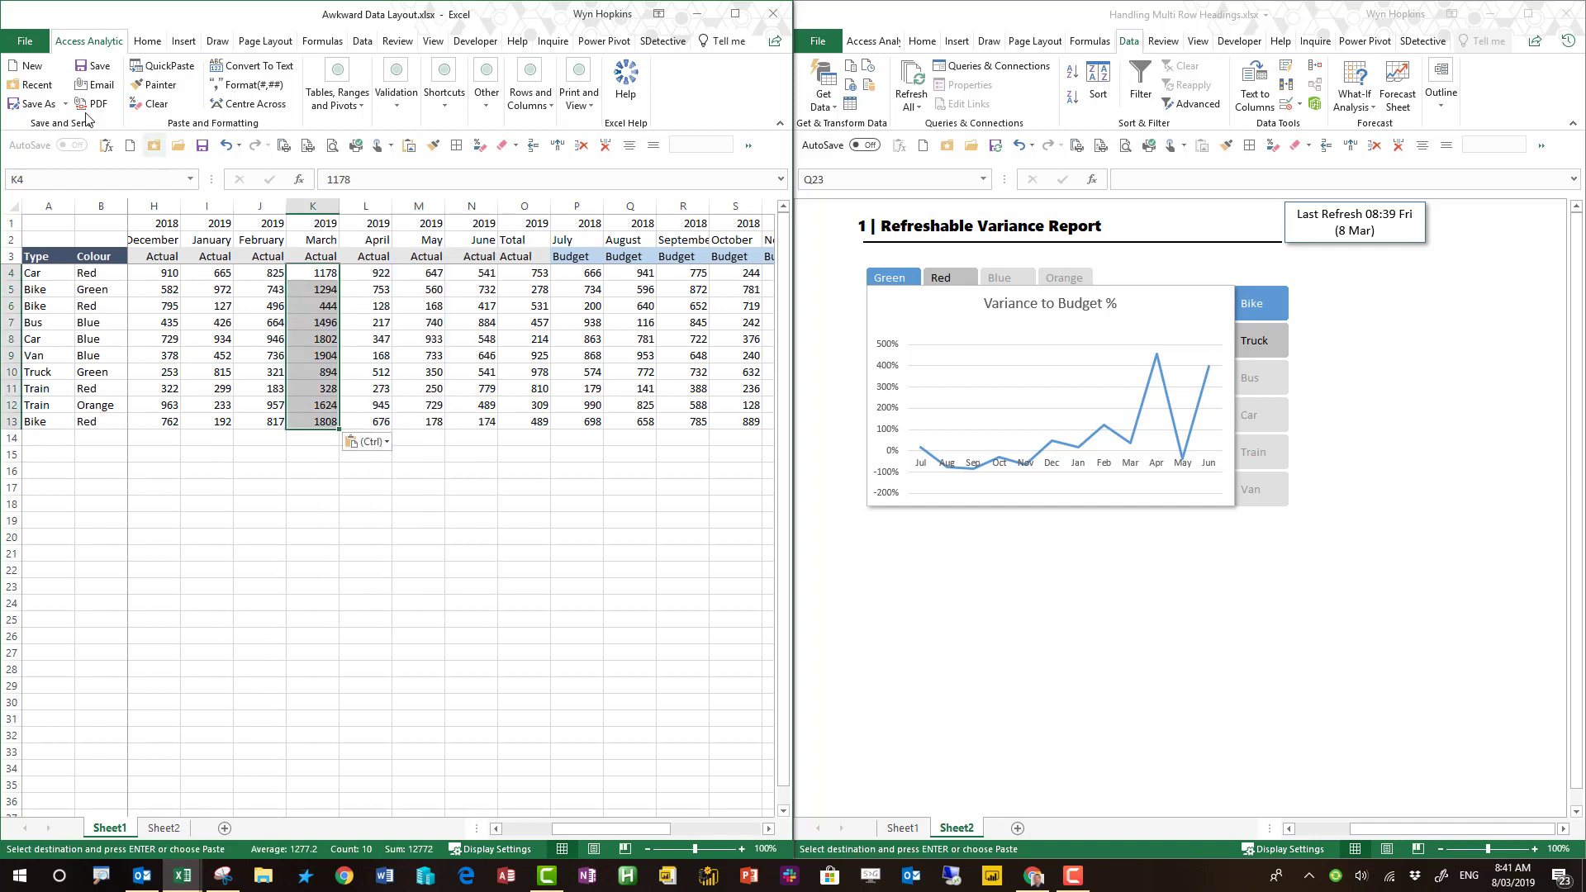
- Save the source workbook and return to the variance report workbook
{"action": "left_click", "coordinate": [93, 66]}
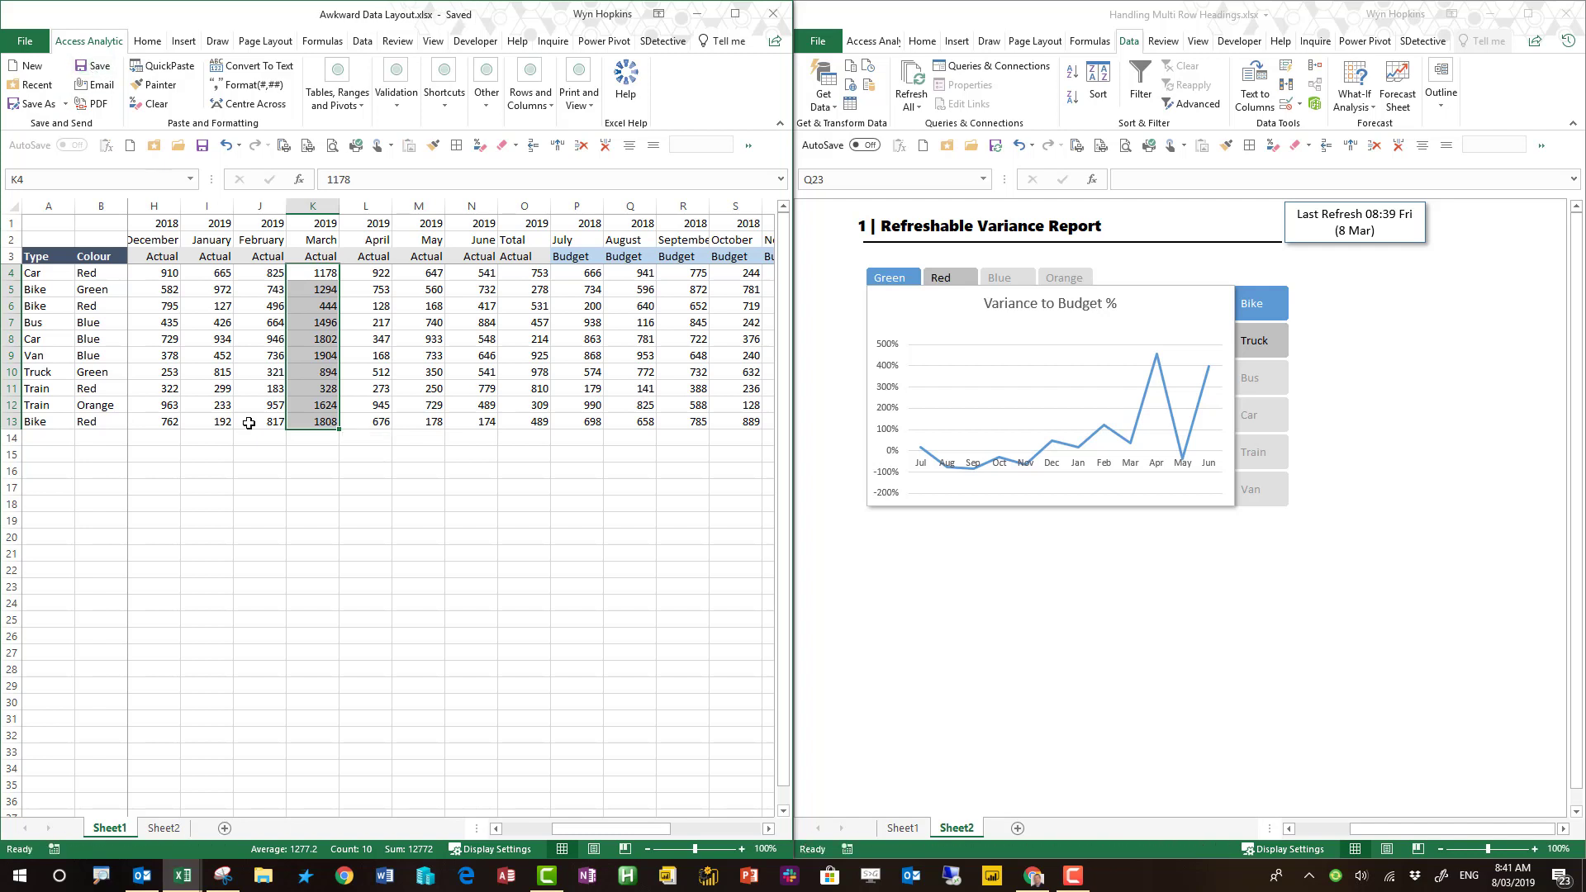
{"action": "left_click", "coordinate": [1145, 47]}
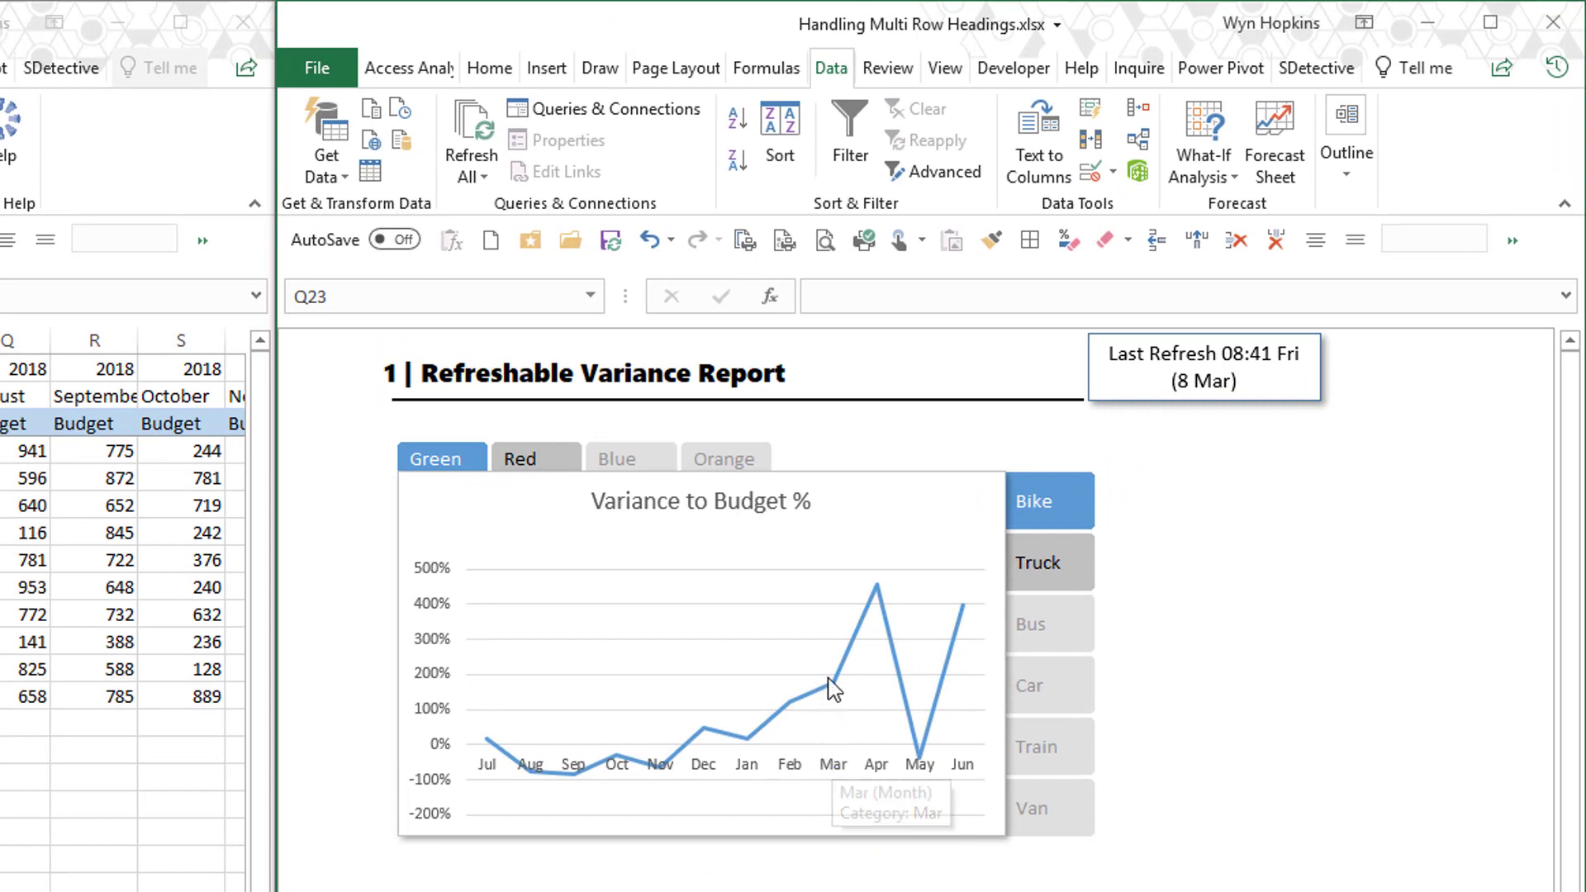
{"action": "mouse_move", "coordinate": [837, 694]}
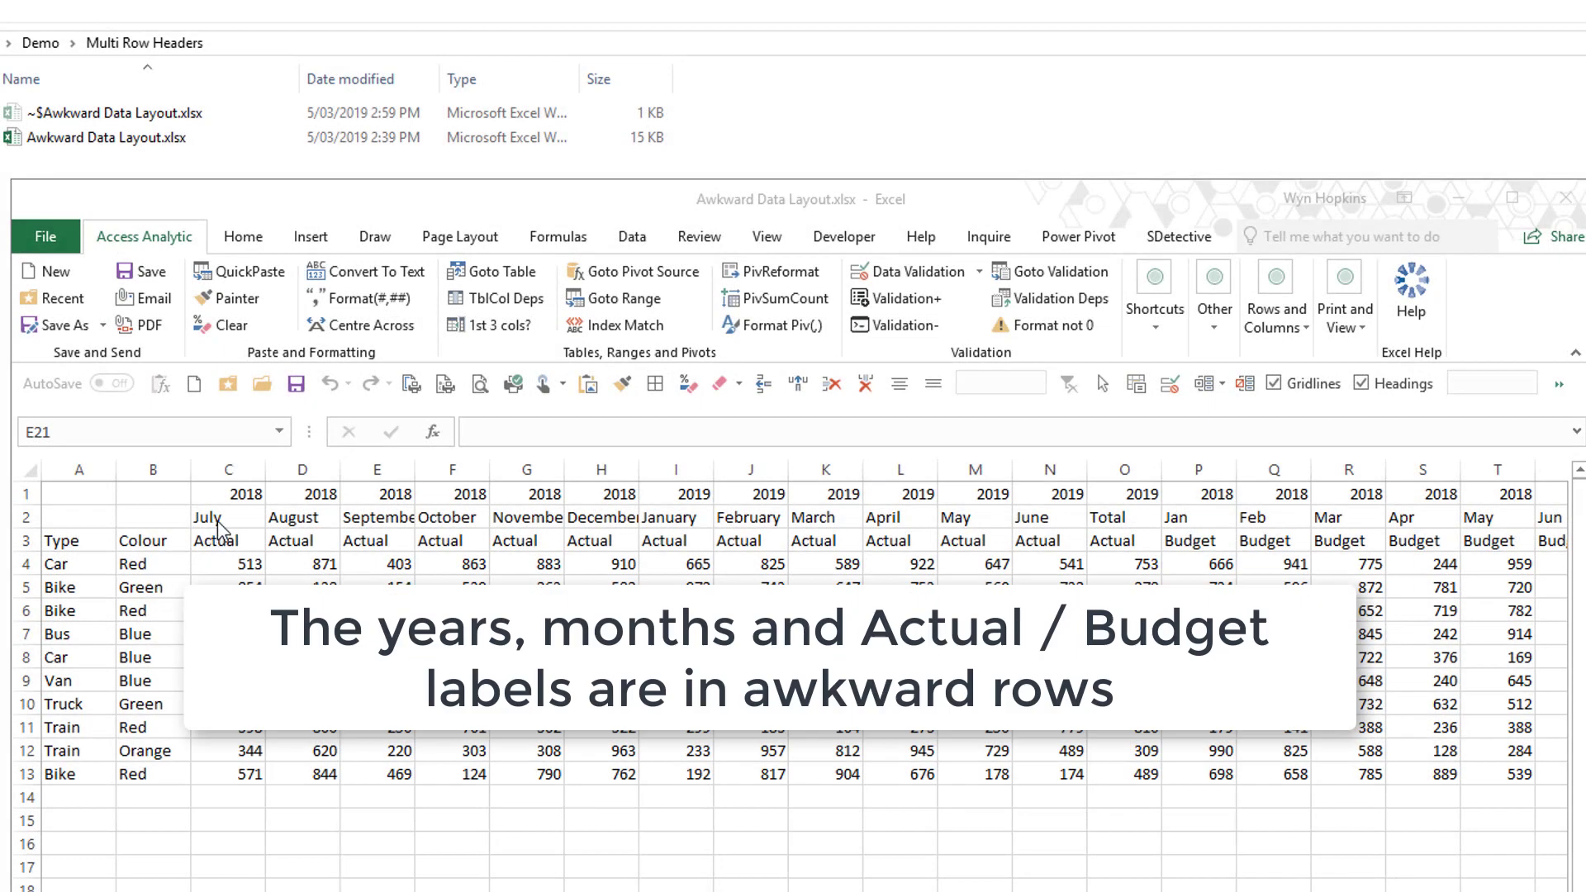
{"action": "left_click_drag", "start_coordinate": [246, 493], "coordinate": [1113, 536]}
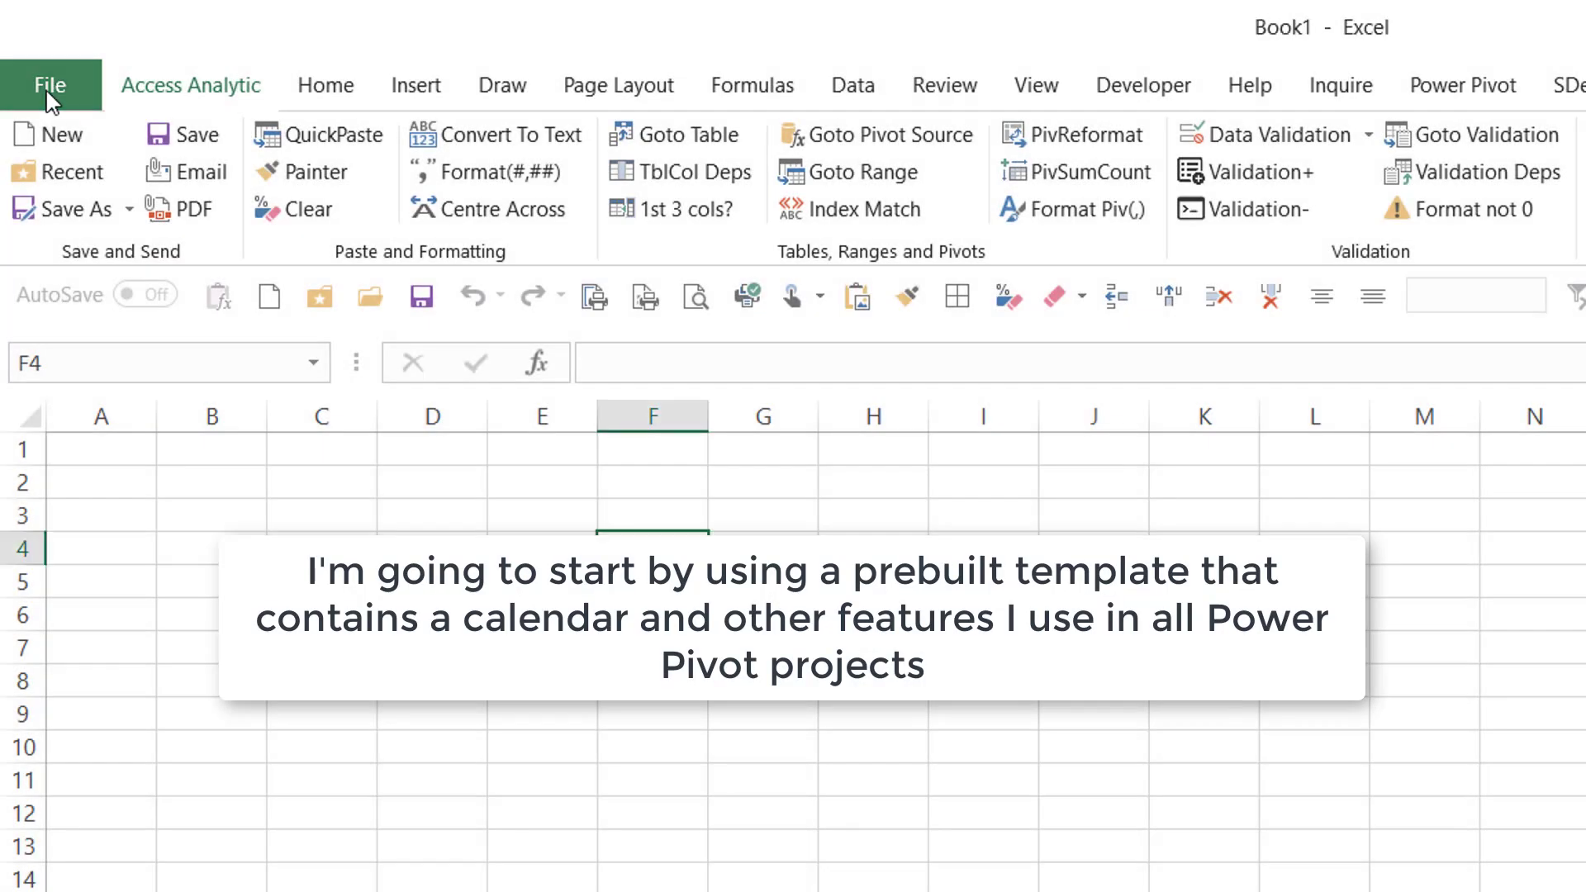
- Create a workbook from the Power Query Calendar template, then show its Queries & Connections and Power Pivot data model
{"action": "left_click", "coordinate": [48, 89]}
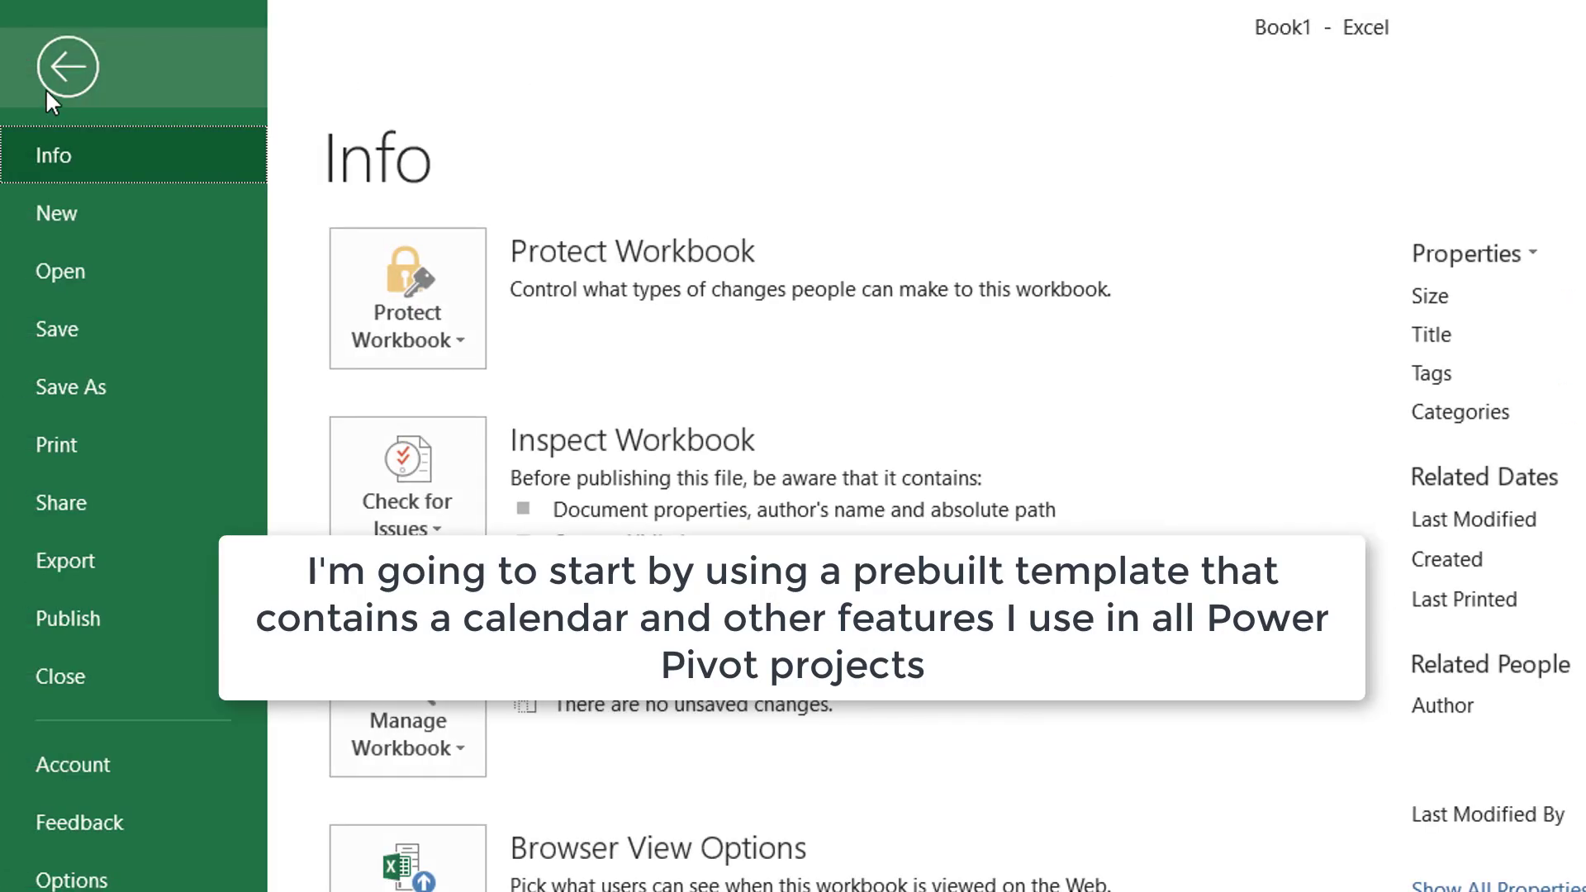
{"action": "left_click", "coordinate": [56, 211]}
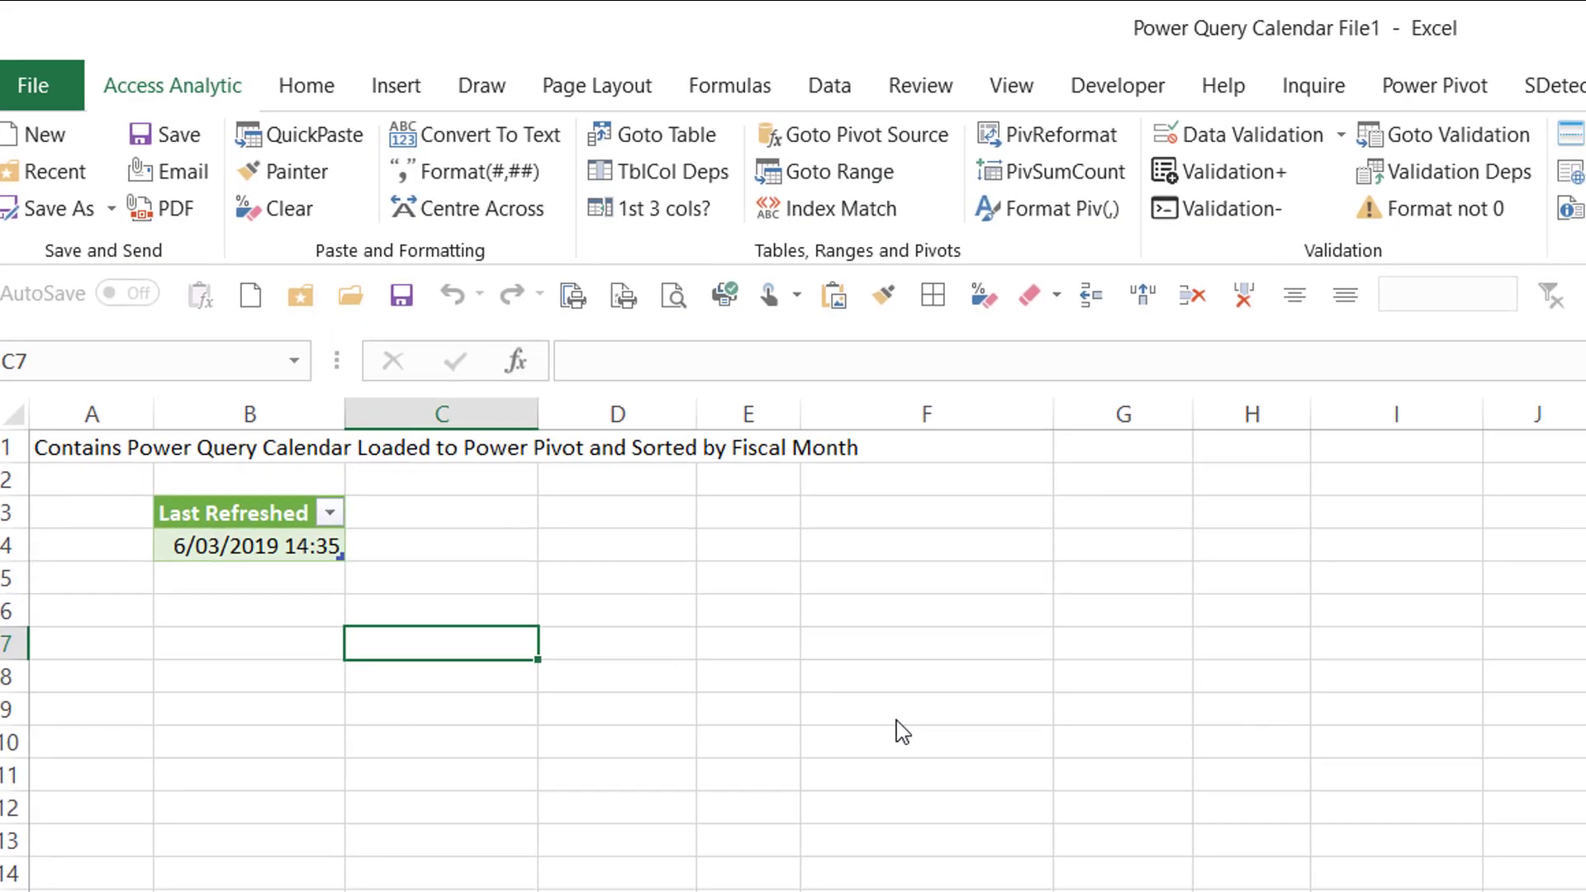
{"action": "left_click", "coordinate": [192, 94]}
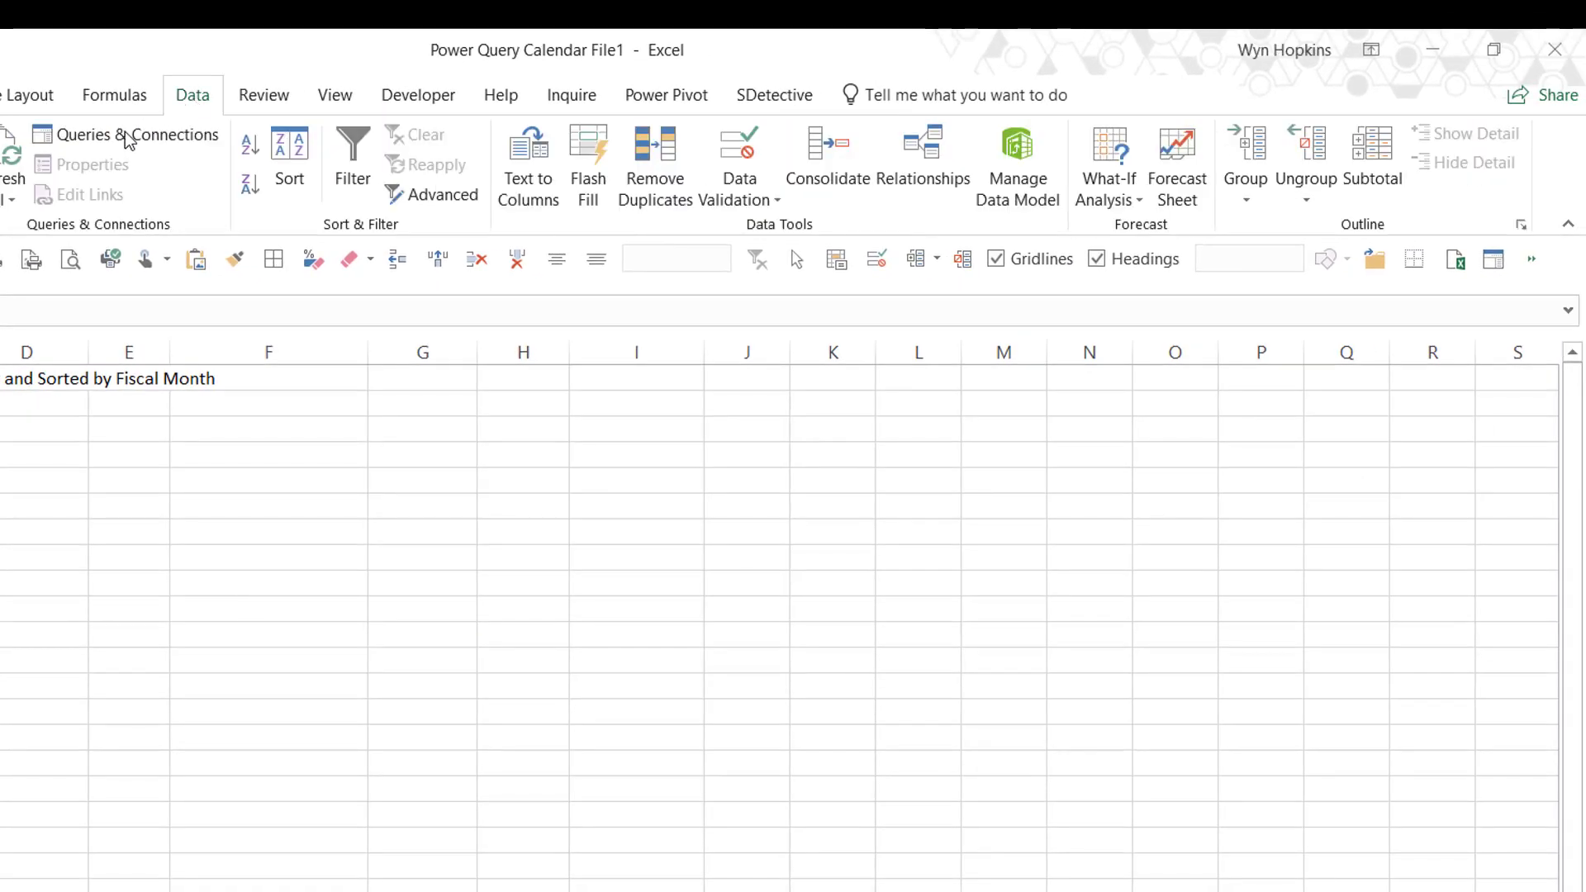
{"action": "left_click", "coordinate": [125, 135]}
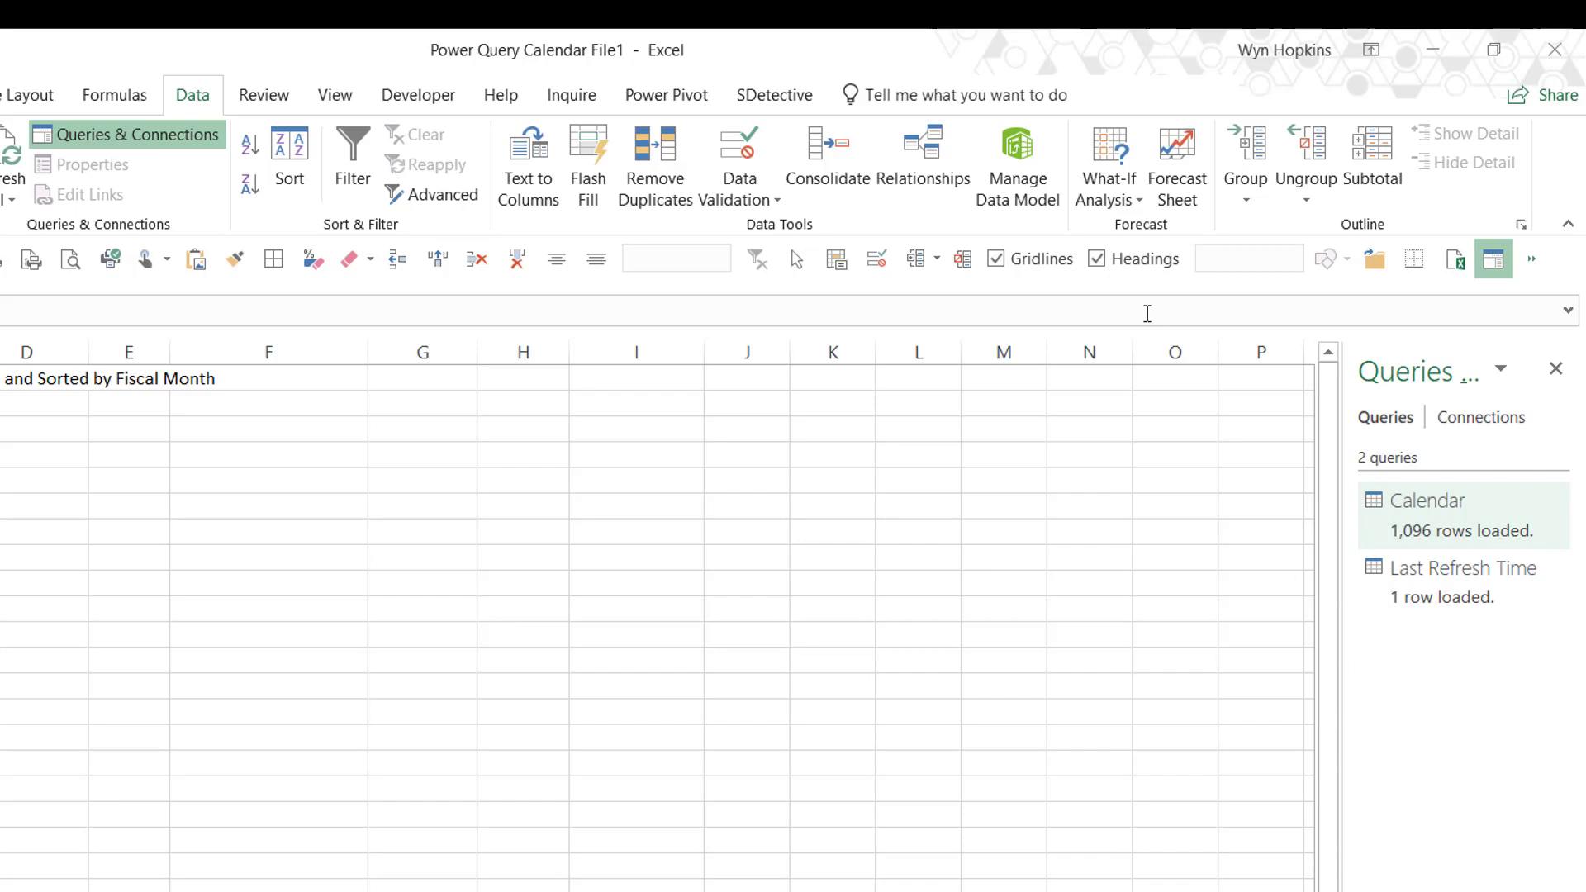
{"action": "left_click", "coordinate": [1019, 181]}
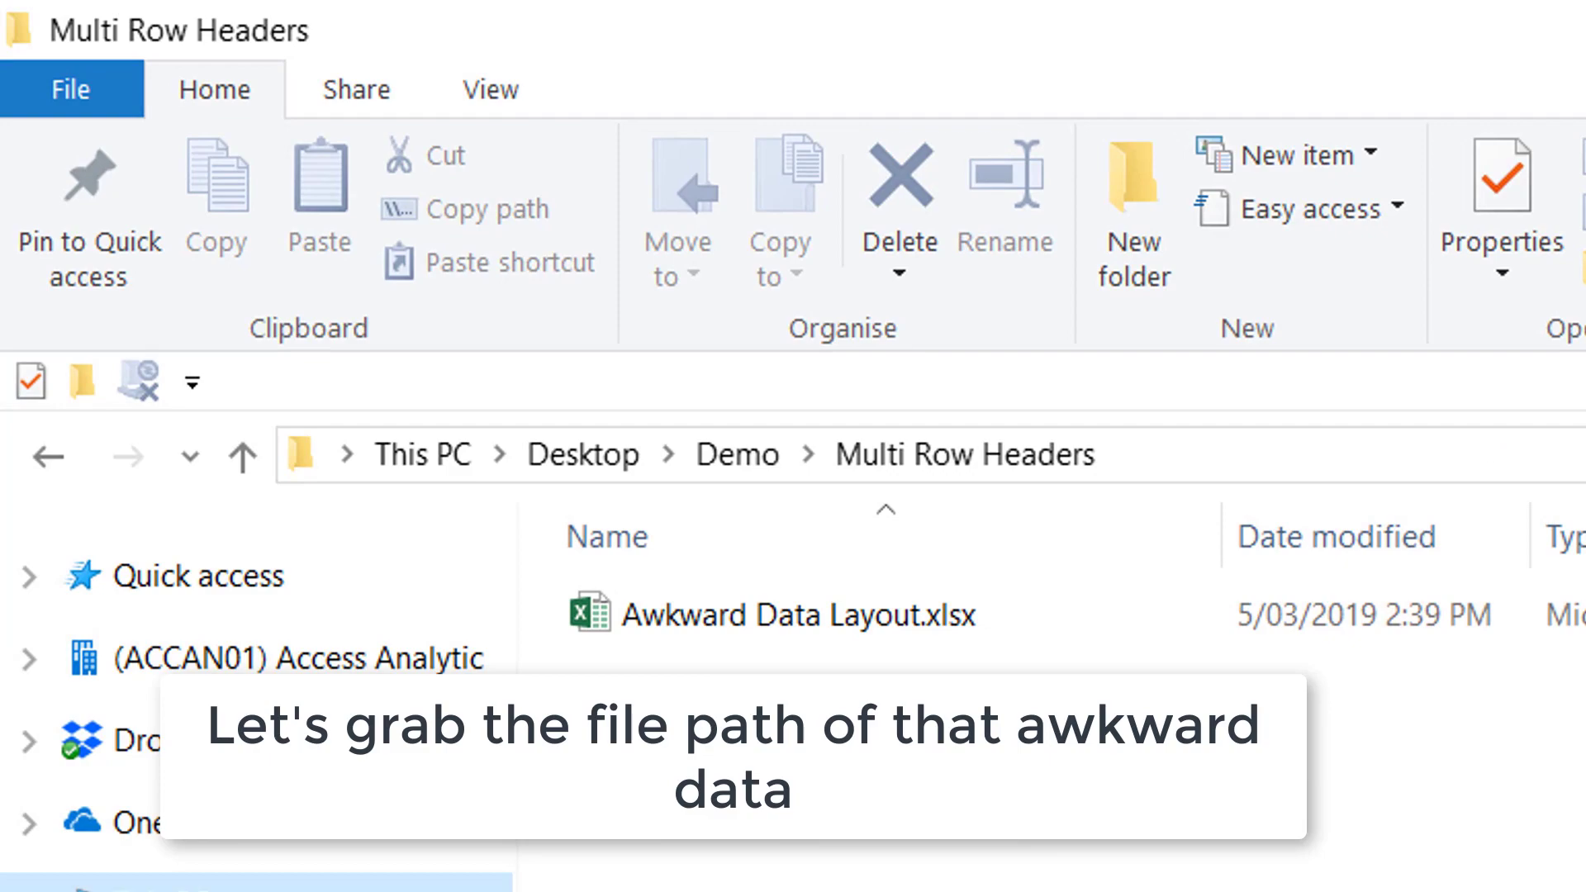
- Select Awkward Data Layout.xlsx and use Copy path to copy its location
{"action": "left_click", "coordinate": [855, 638]}
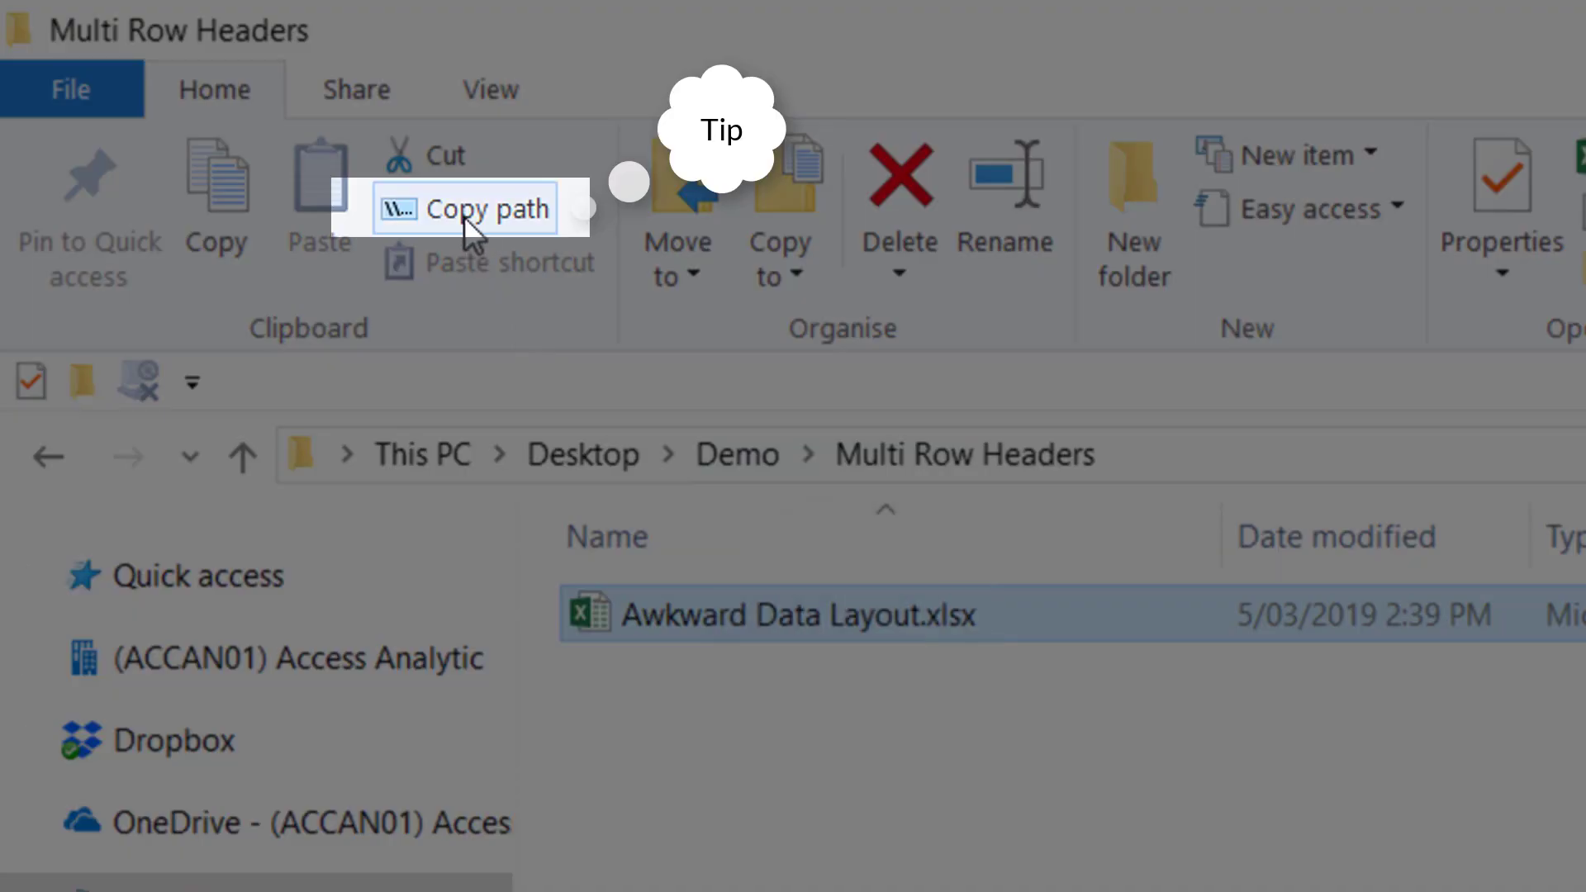
{"action": "left_click", "coordinate": [466, 220]}
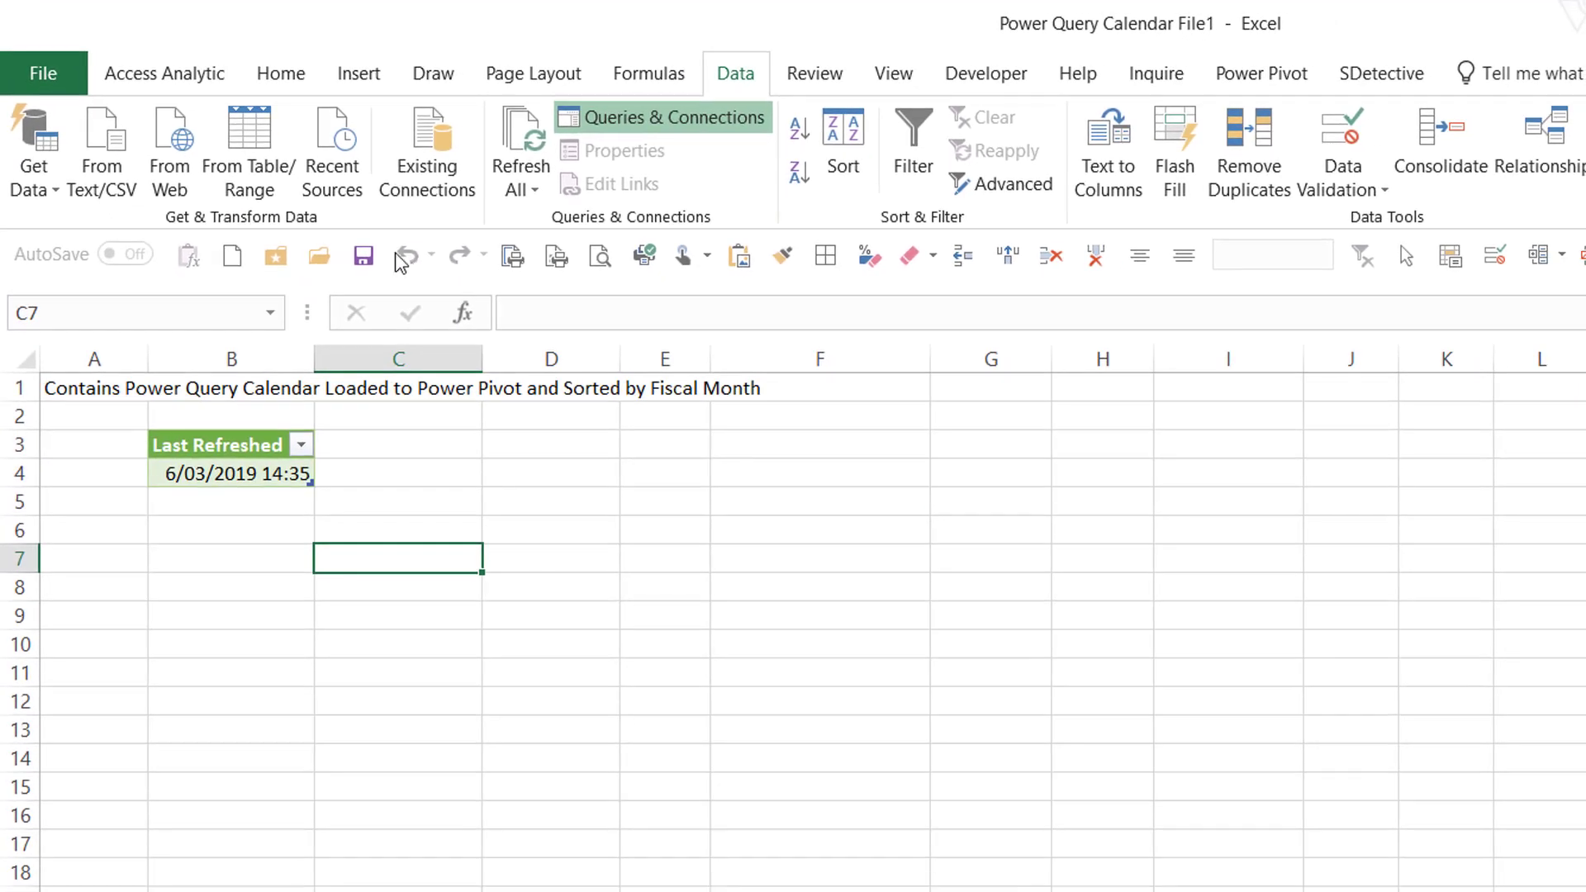
- Import from Workbook using the pasted Awkward Data Layout.xlsx path with its leading quote removed, then preview Sheet1
{"action": "left_click", "coordinate": [31, 183]}
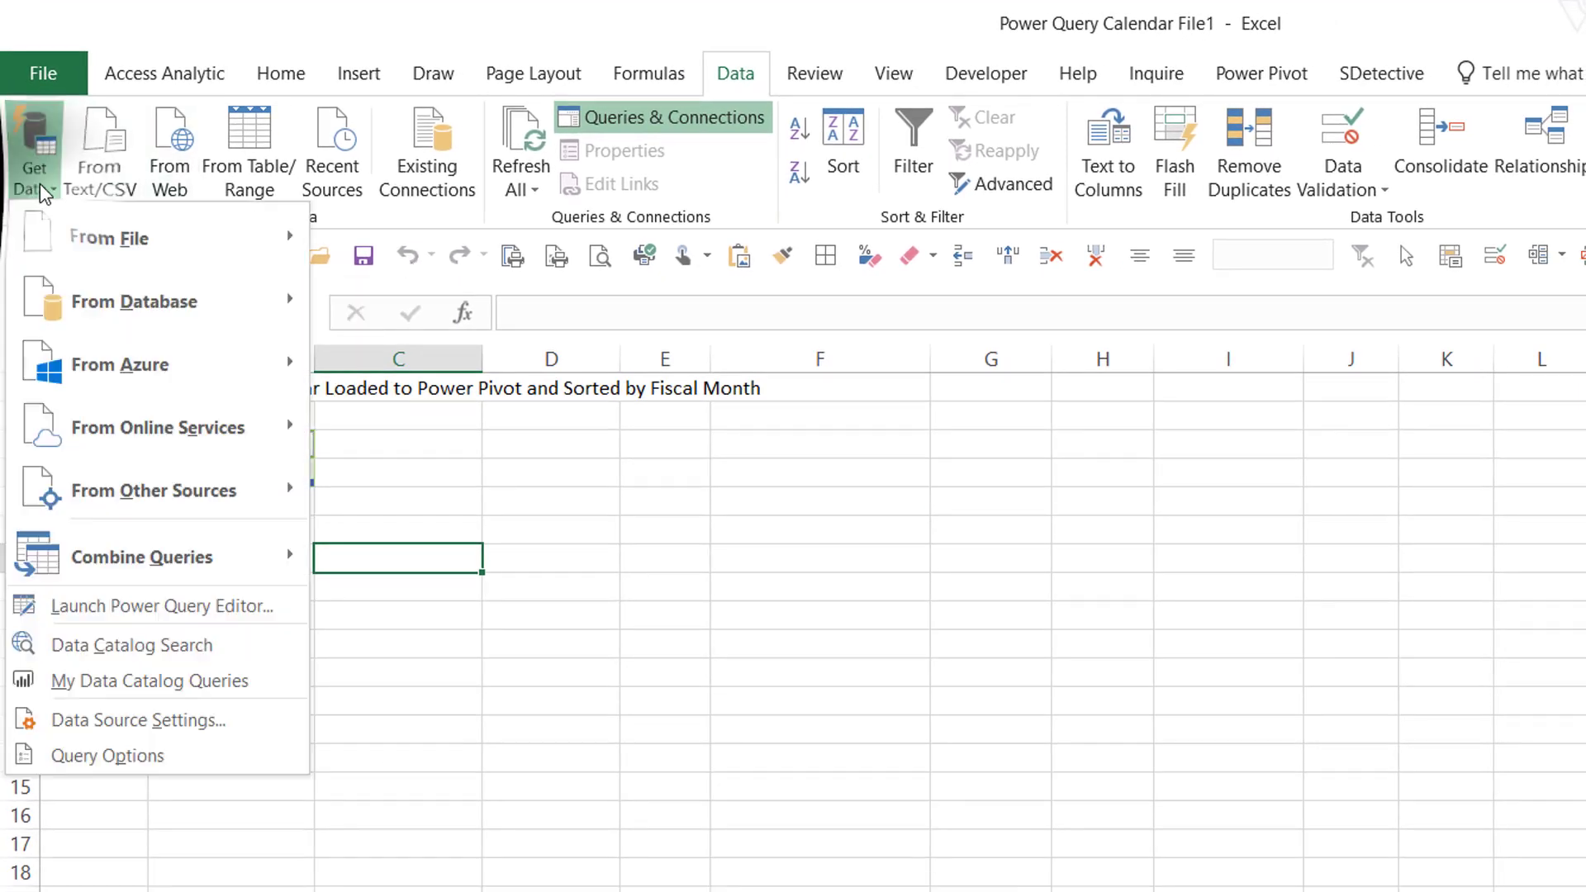
{"action": "mouse_move", "coordinate": [172, 239]}
{"action": "left_click", "coordinate": [443, 241]}
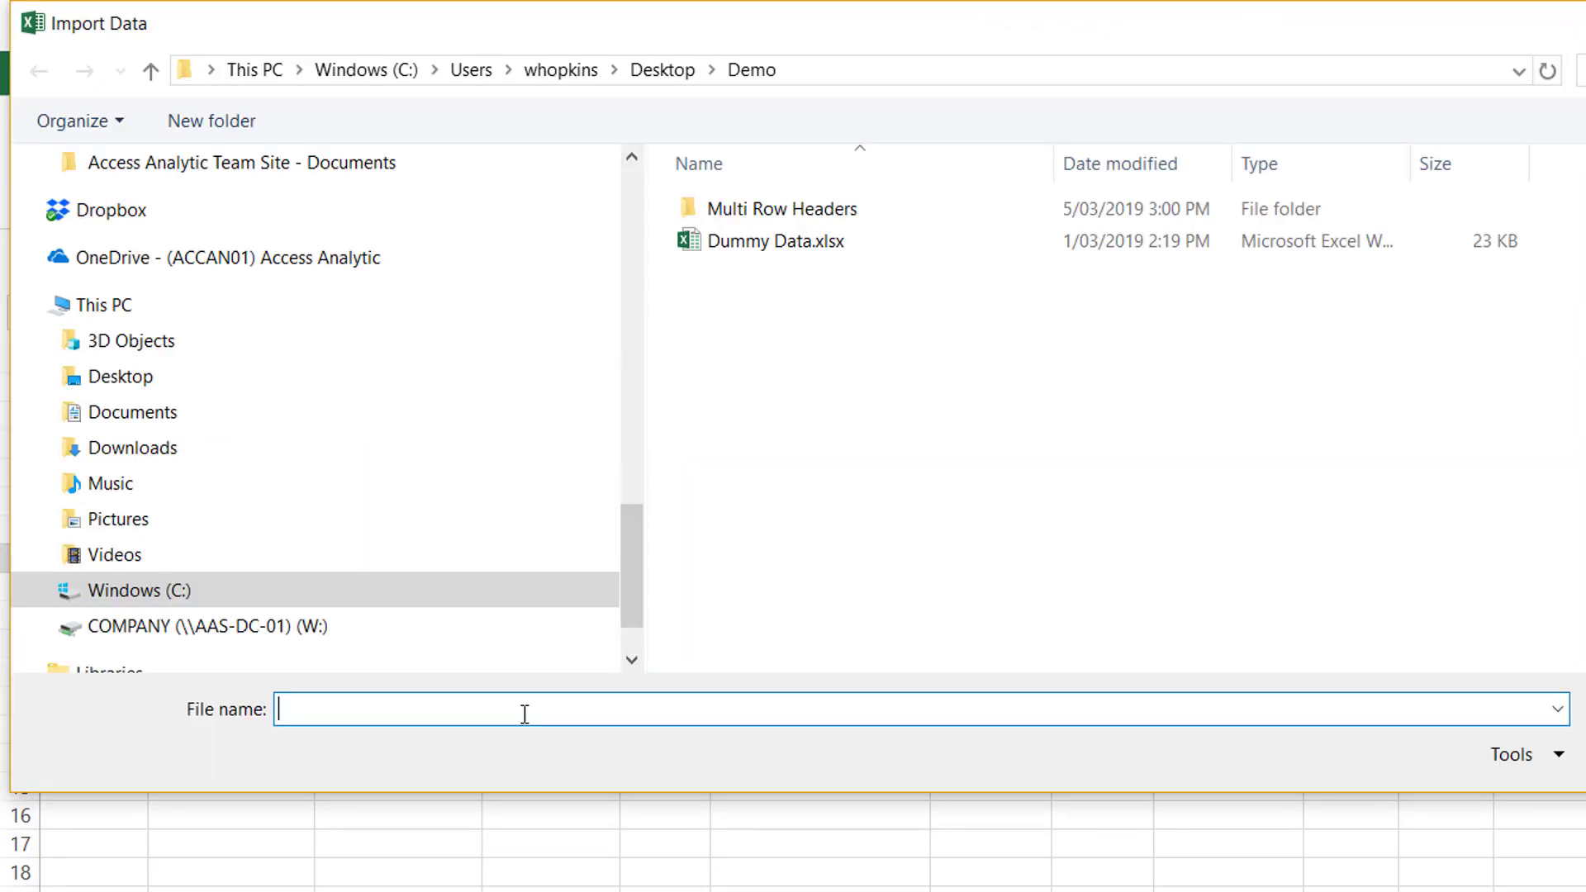
{"action": "key", "text": "ctrl+v"}
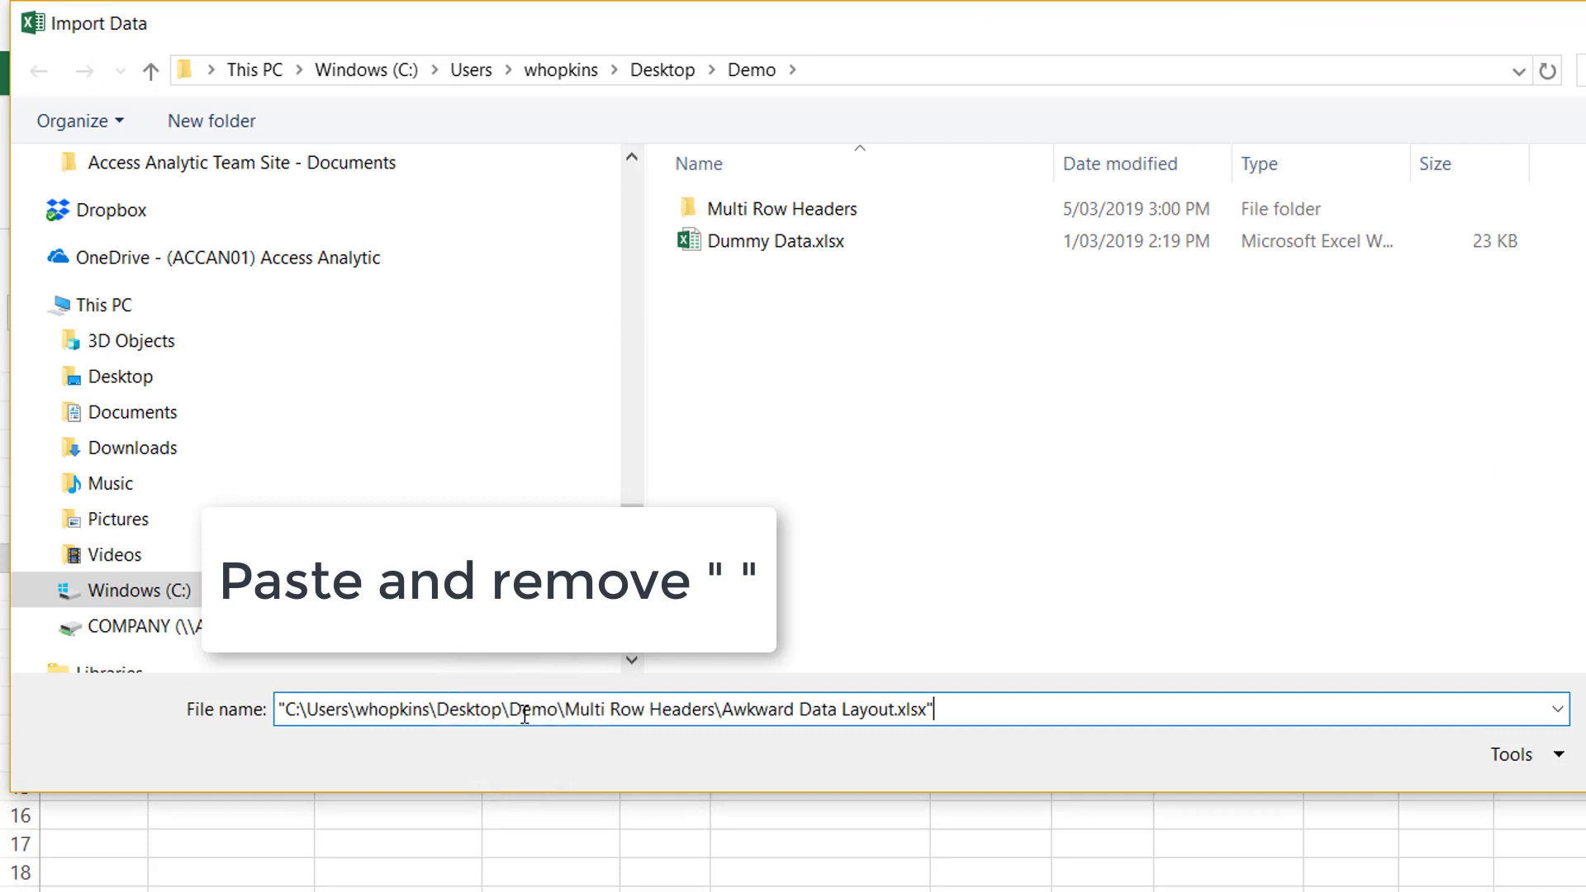
{"action": "left_click", "coordinate": [284, 700]}
{"action": "key", "text": "BackSpace"}
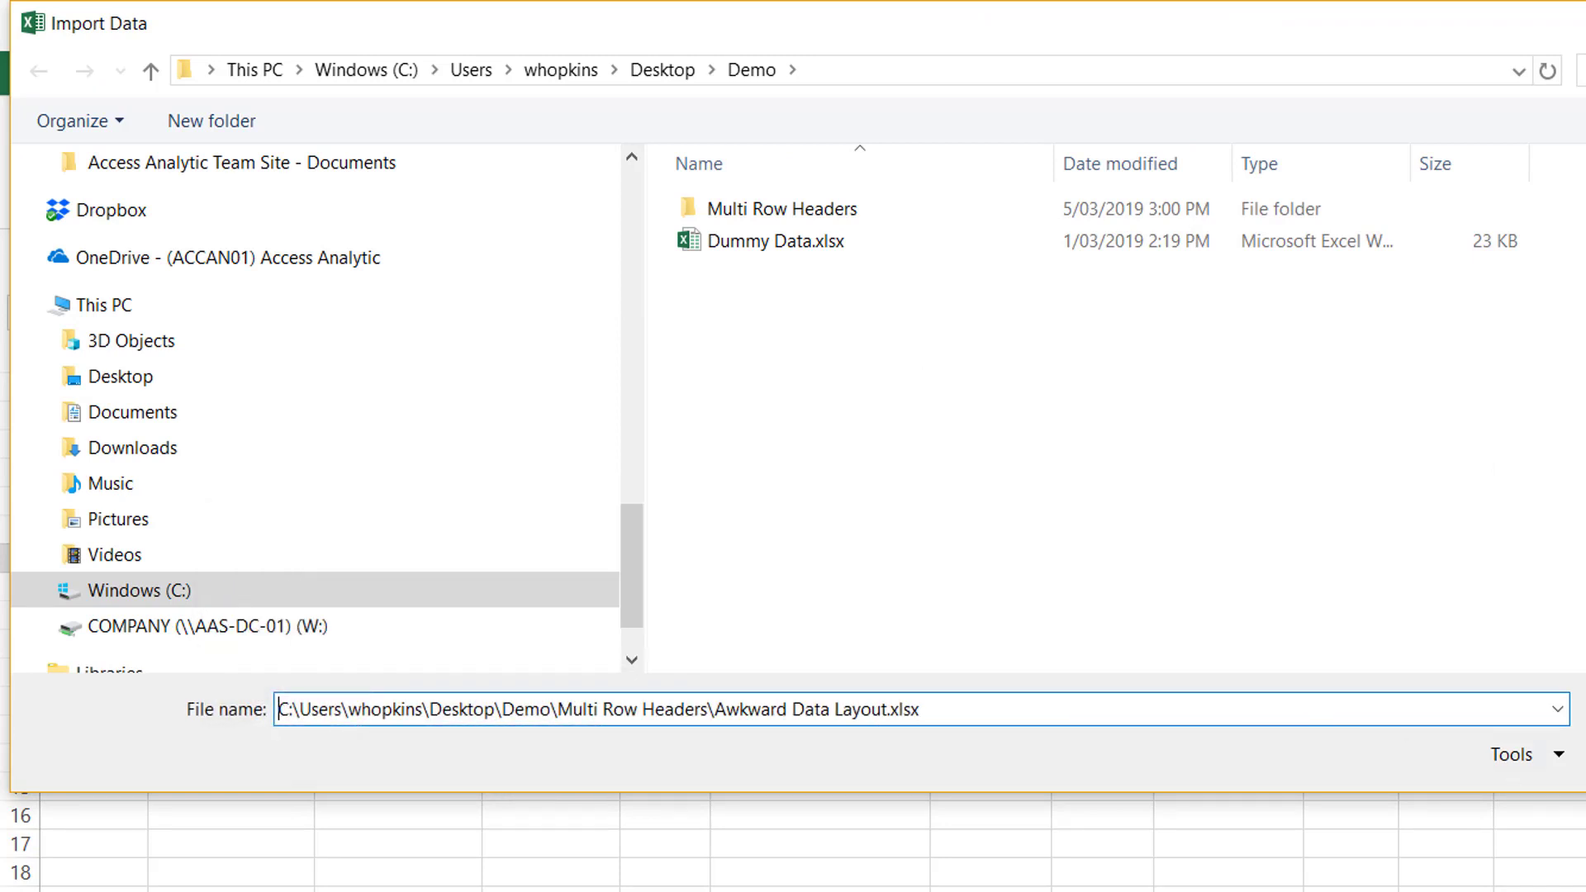
{"action": "key", "text": "Return"}
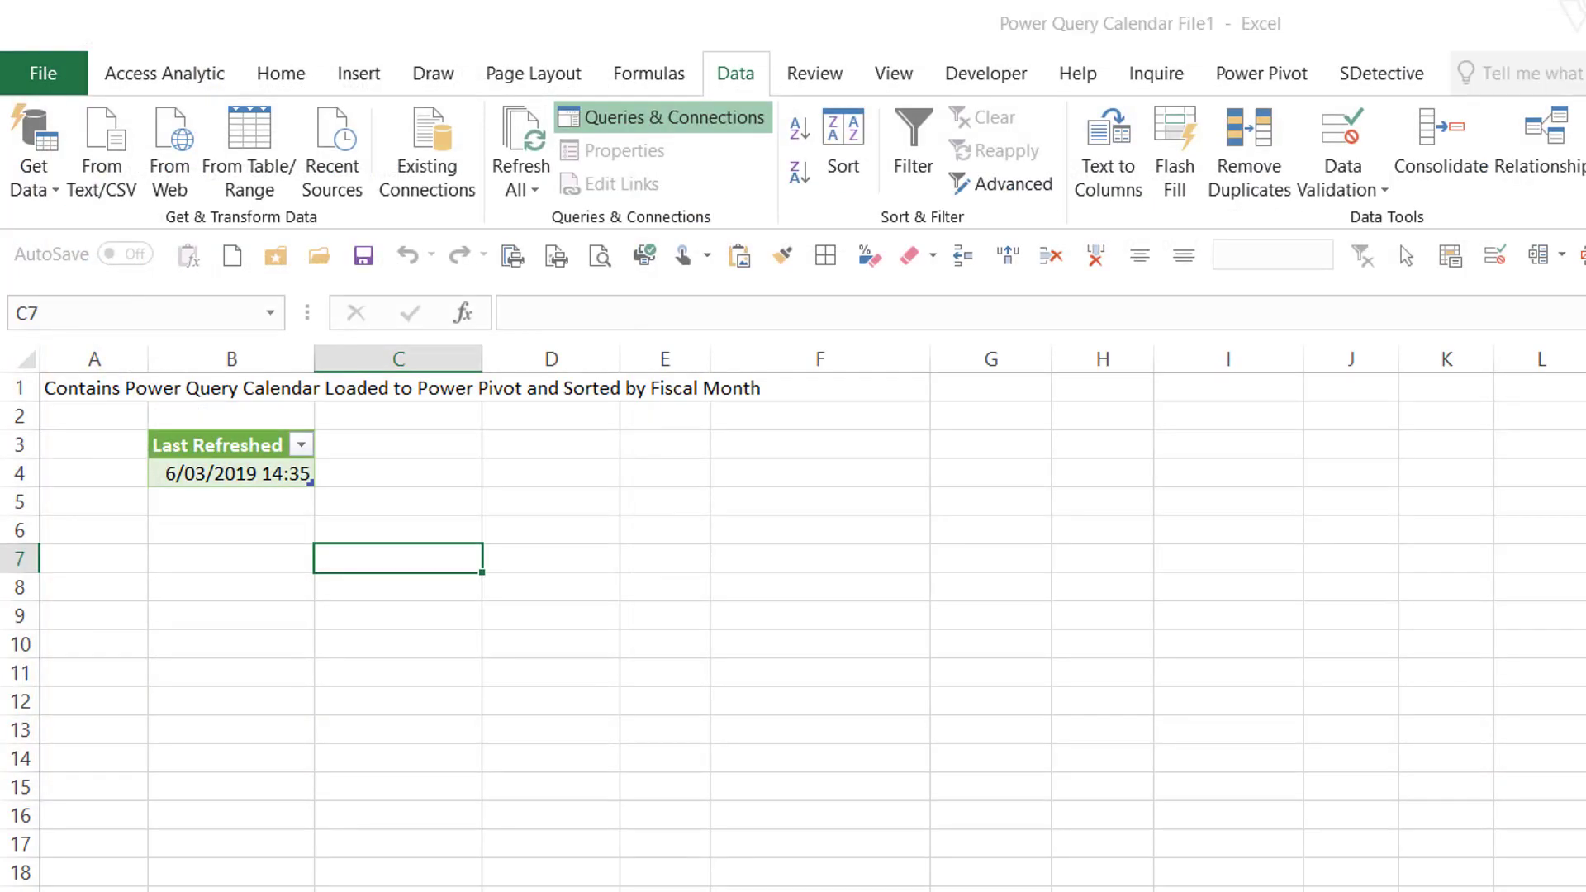
{"action": "left_click", "coordinate": [673, 462]}
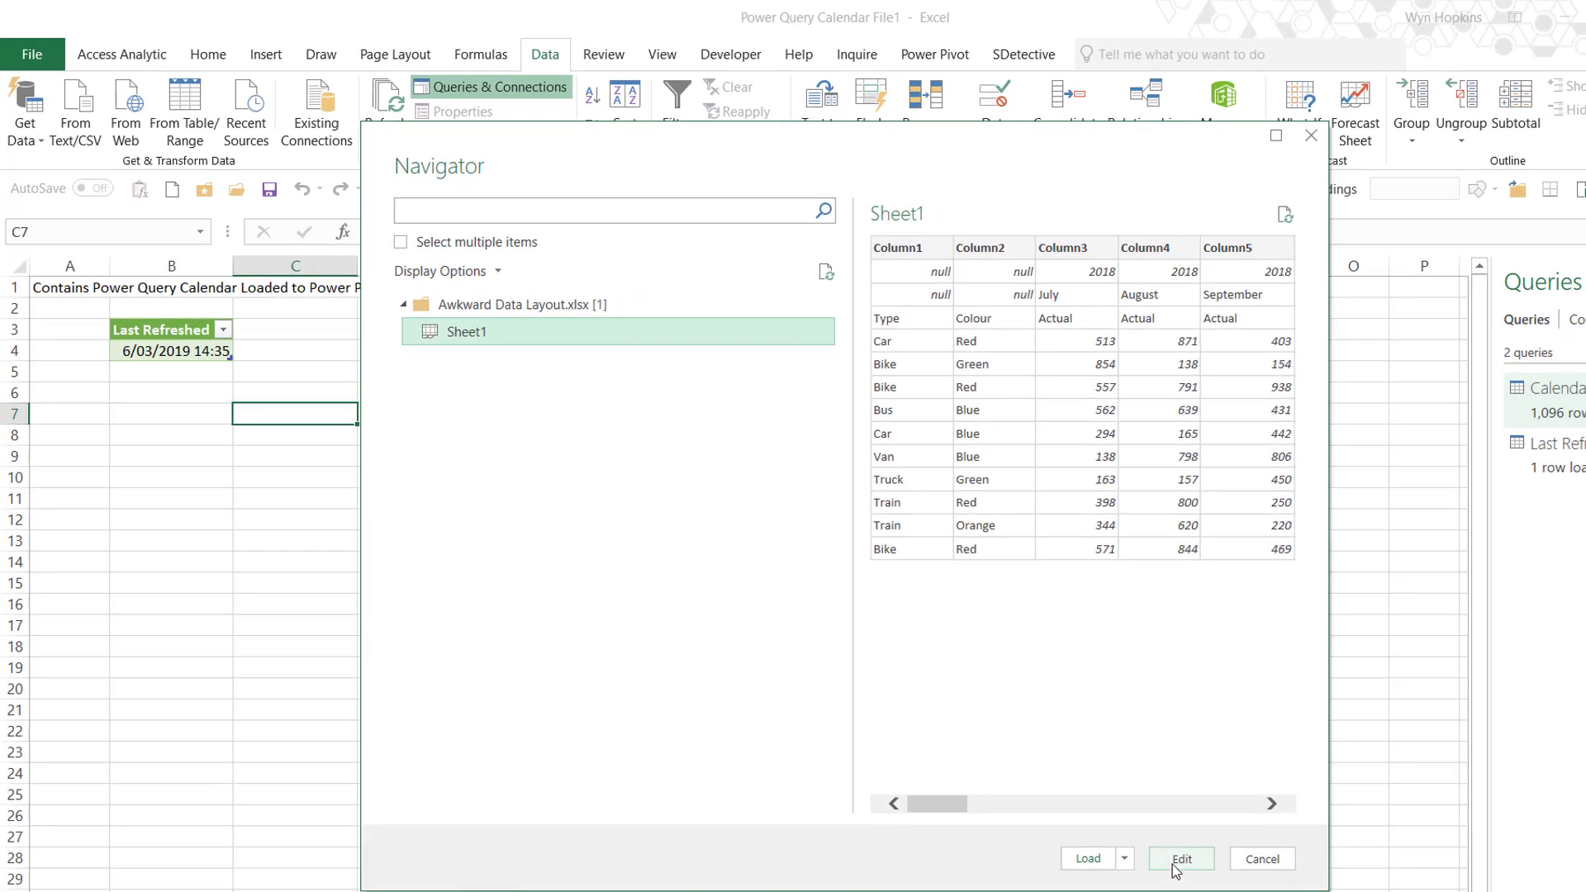
- Load Sheet1 into Power Query Editor and inspect the year, month and Actual/Budget label rows
{"action": "left_click", "coordinate": [1174, 865]}
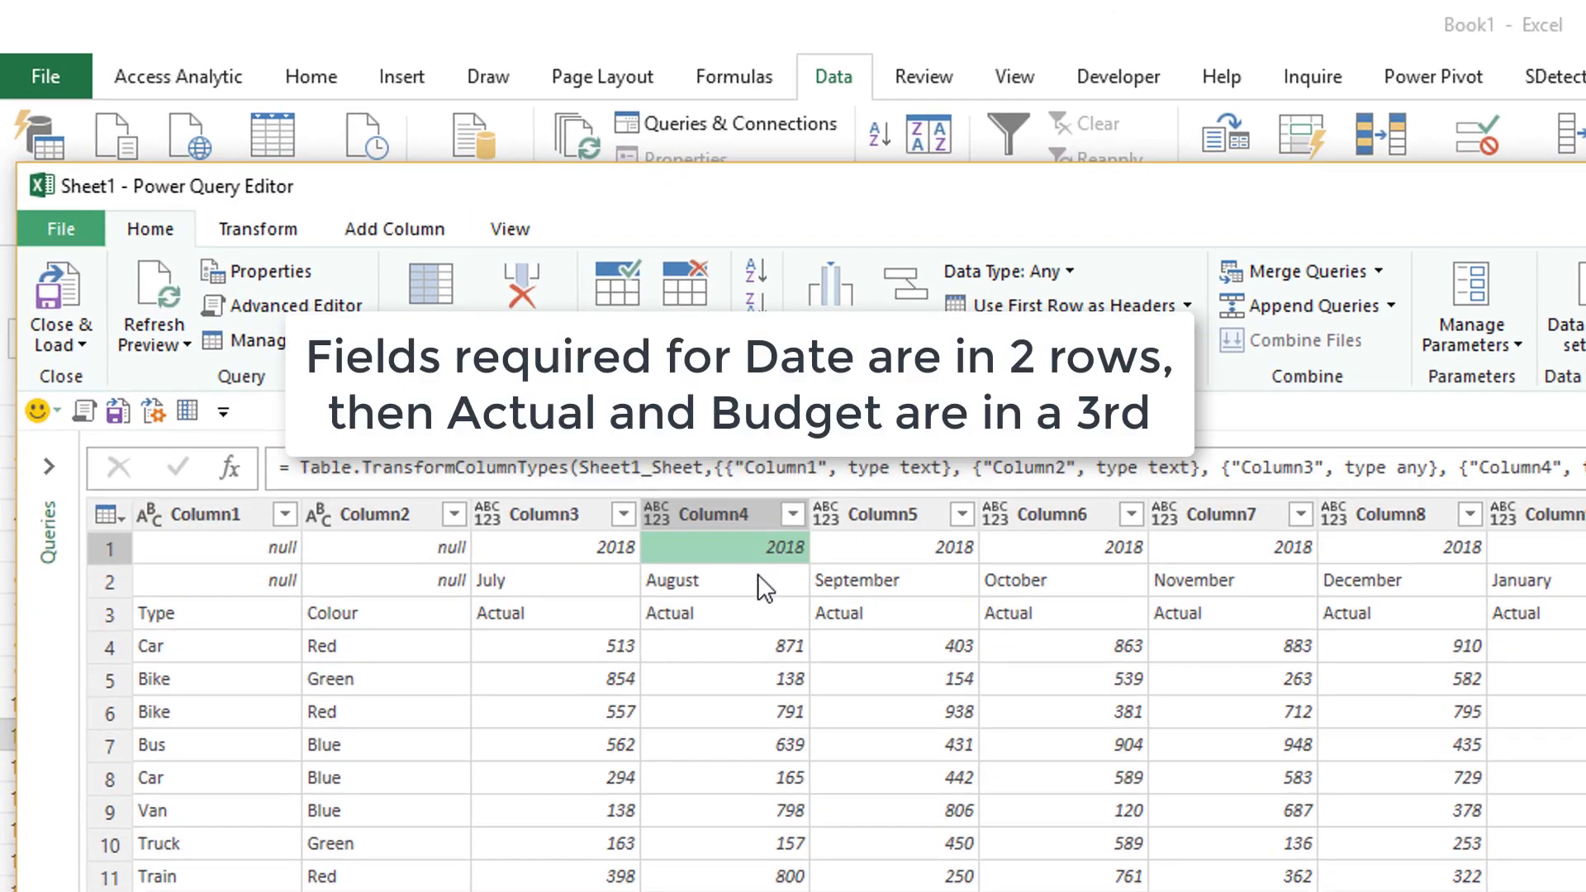
{"action": "left_click", "coordinate": [520, 402]}
{"action": "left_click", "coordinate": [772, 636]}
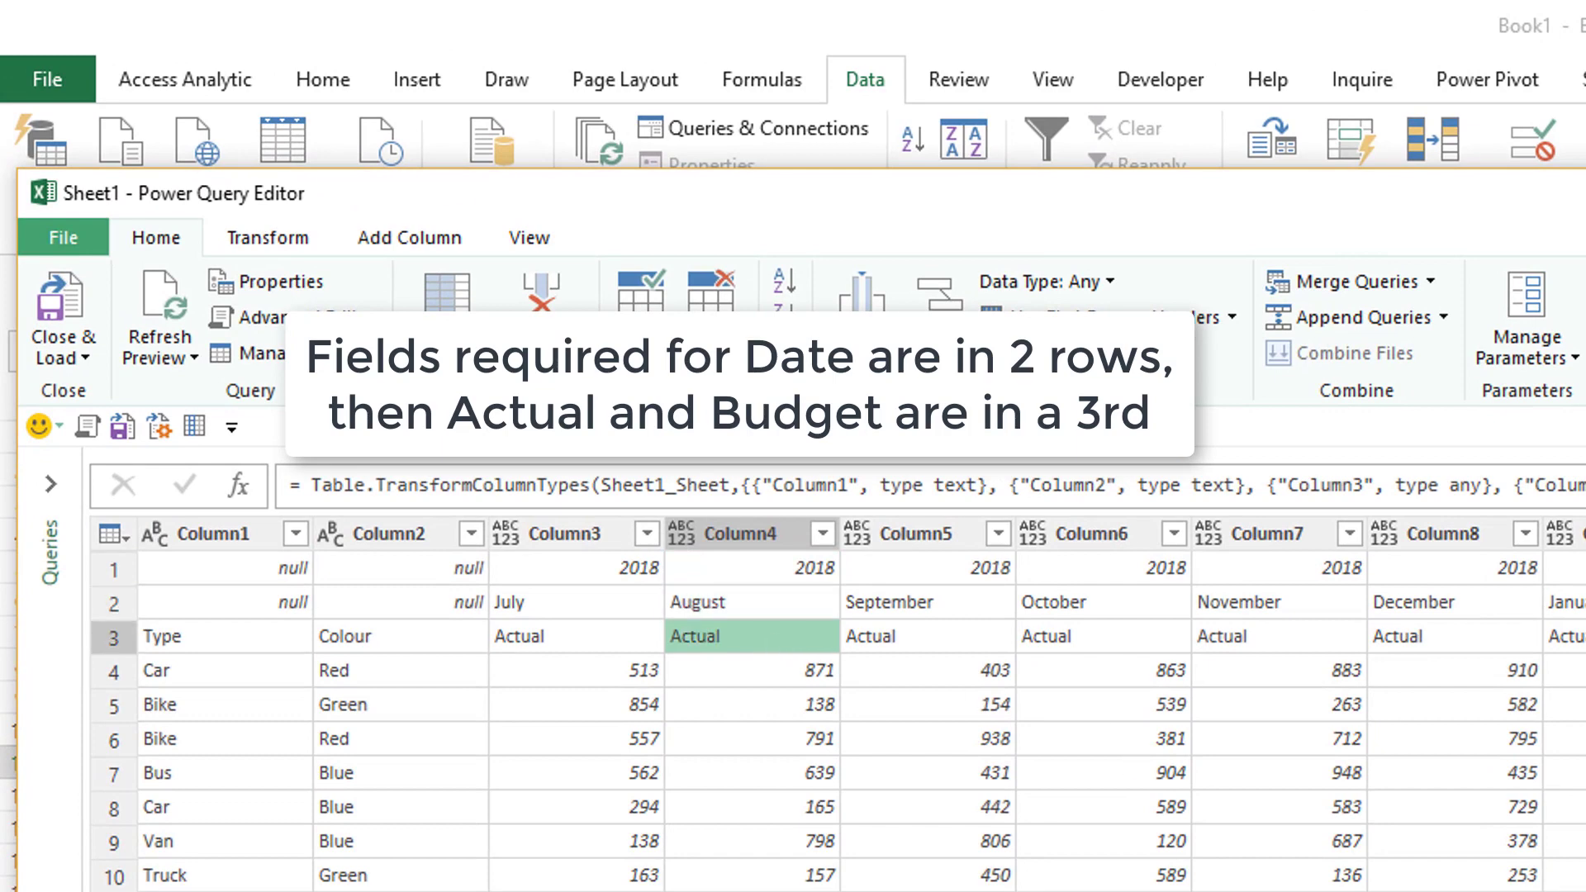
{"action": "scroll", "coordinate": [826, 702], "scroll_direction": "right", "scroll_amount": 15}
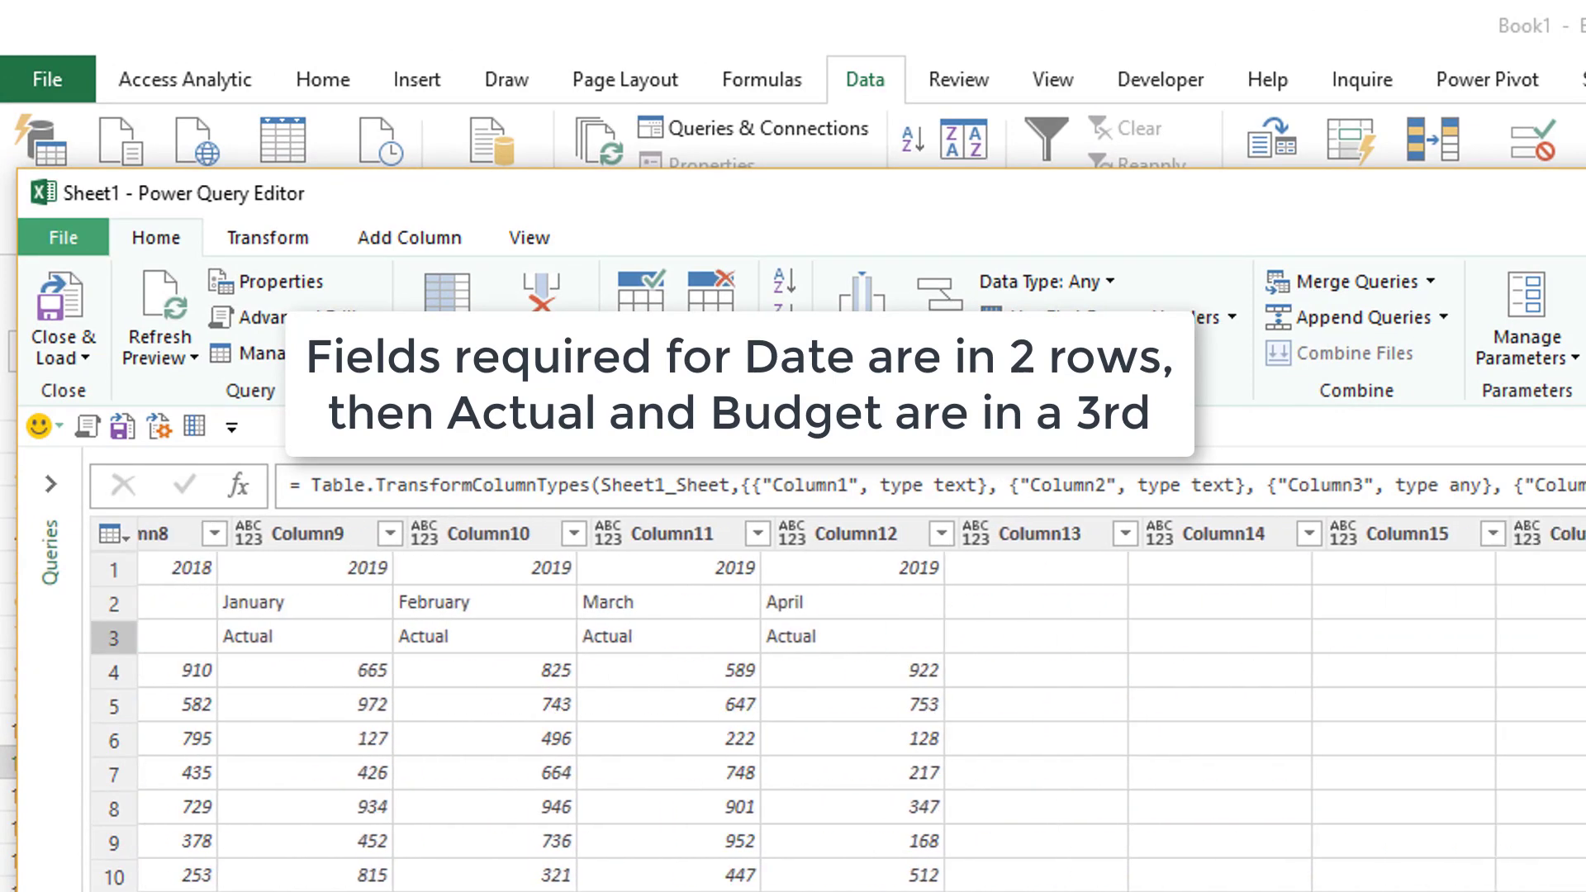
{"action": "left_click", "coordinate": [1419, 578]}
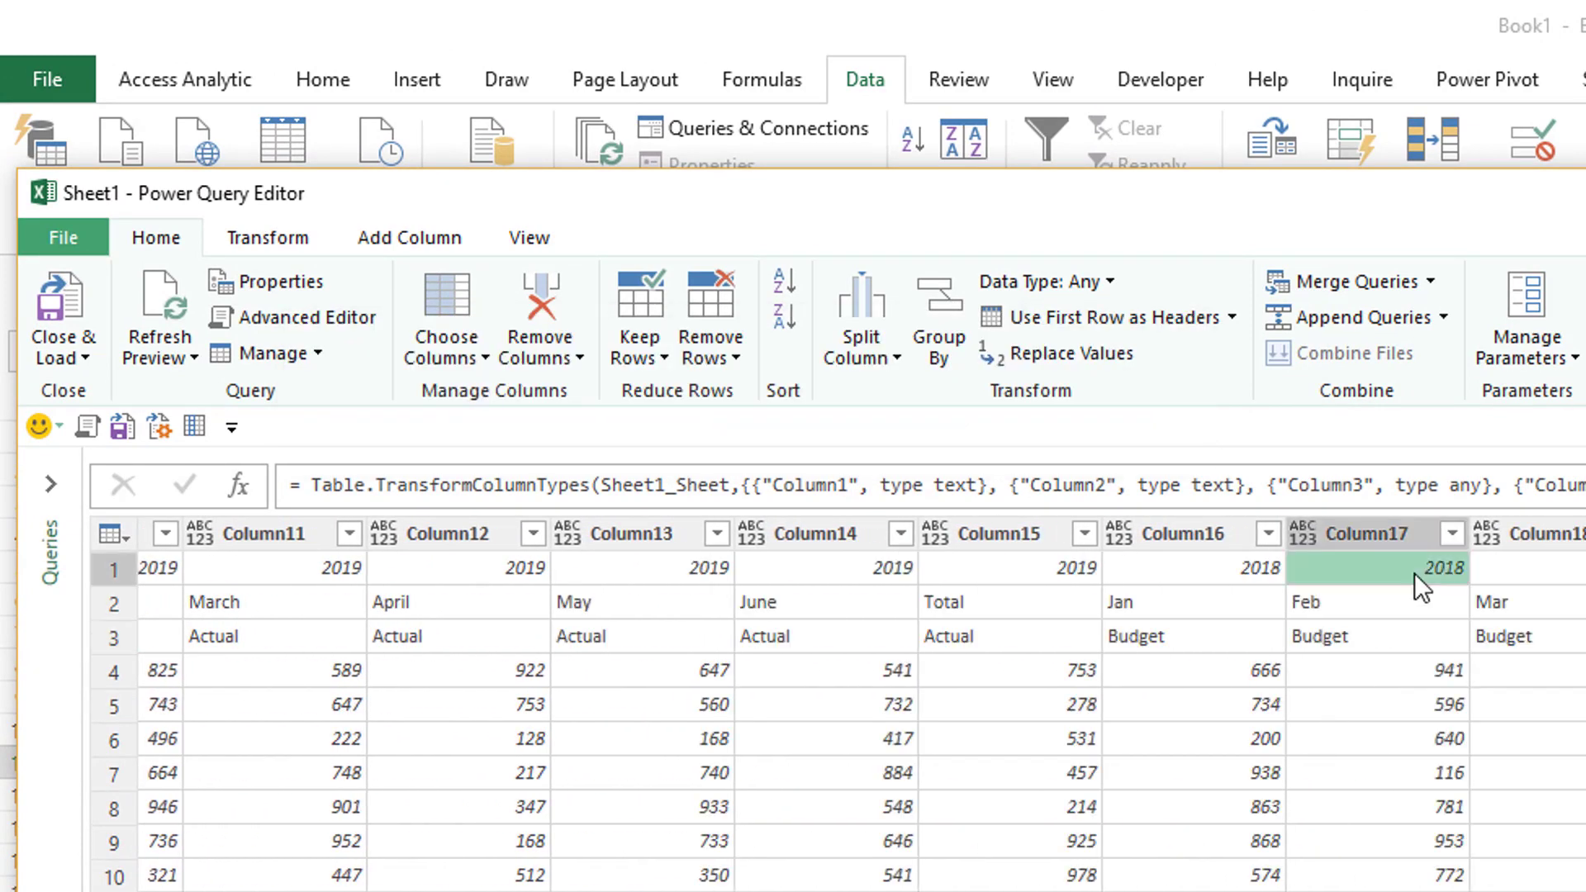
{"action": "left_click", "coordinate": [1383, 609]}
{"action": "left_click", "coordinate": [1375, 643]}
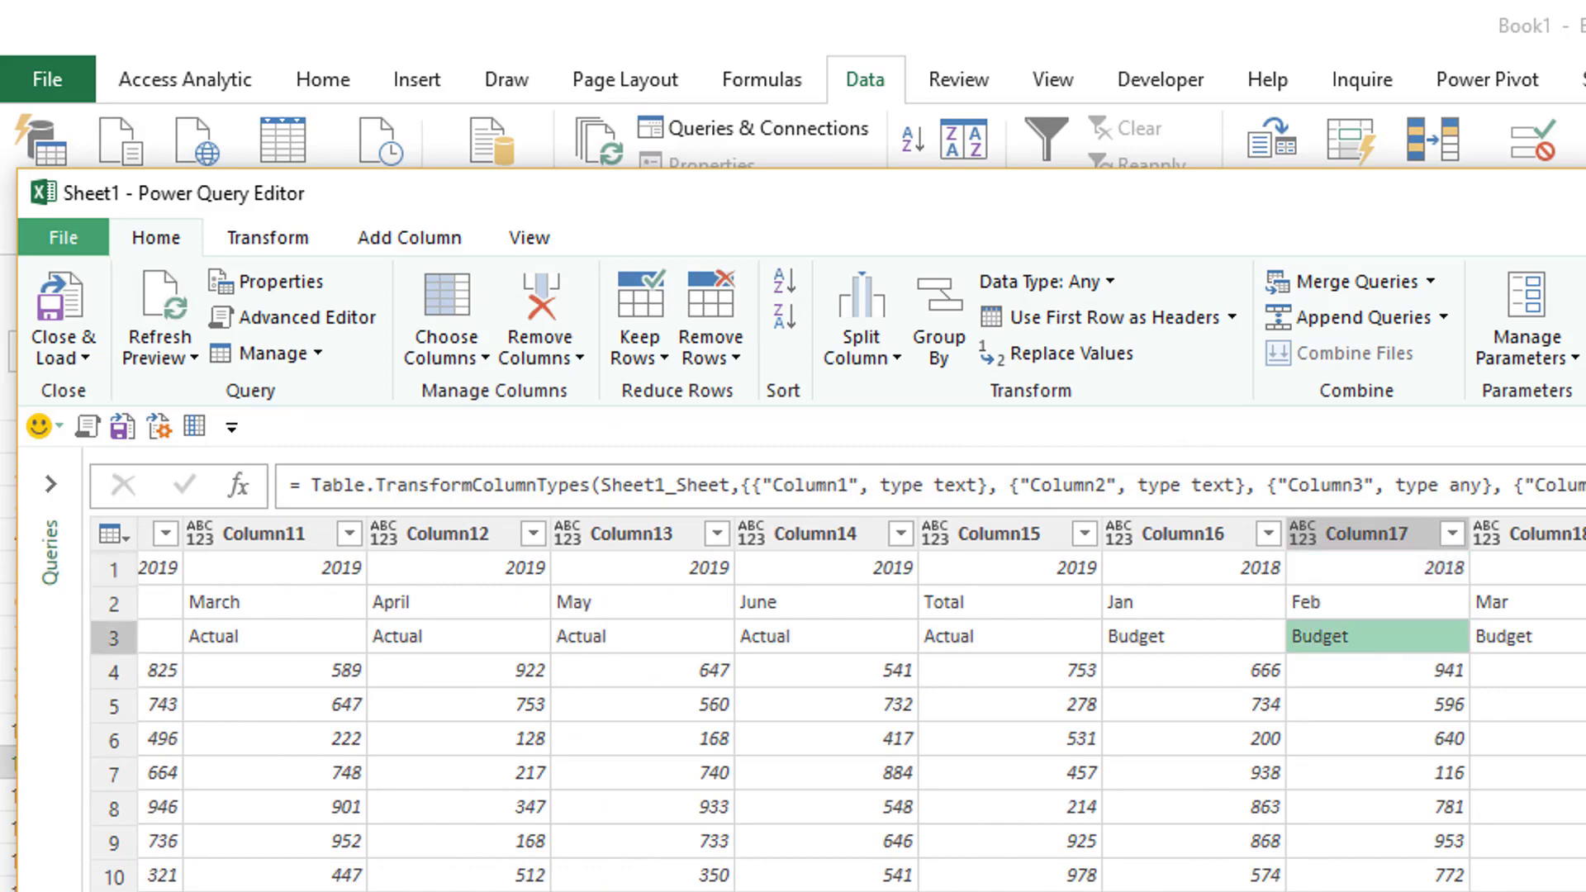
{"action": "scroll", "coordinate": [826, 702], "scroll_direction": "left", "scroll_amount": 10}
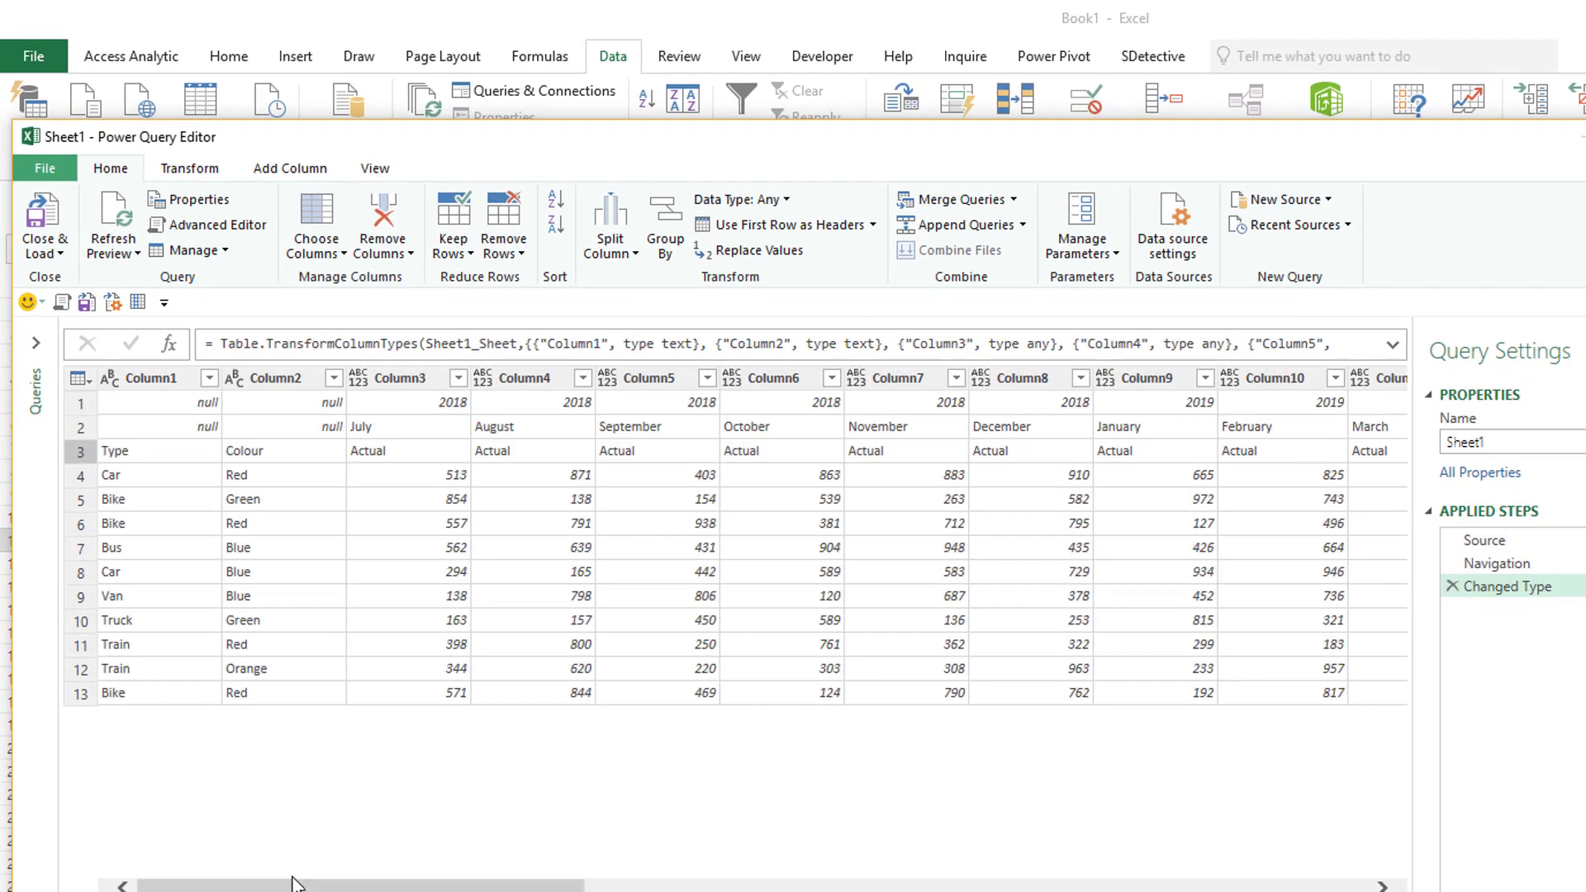
- Review the Changed Type formula's hard-coded column names and delete that step
{"action": "left_click", "coordinate": [1395, 347]}
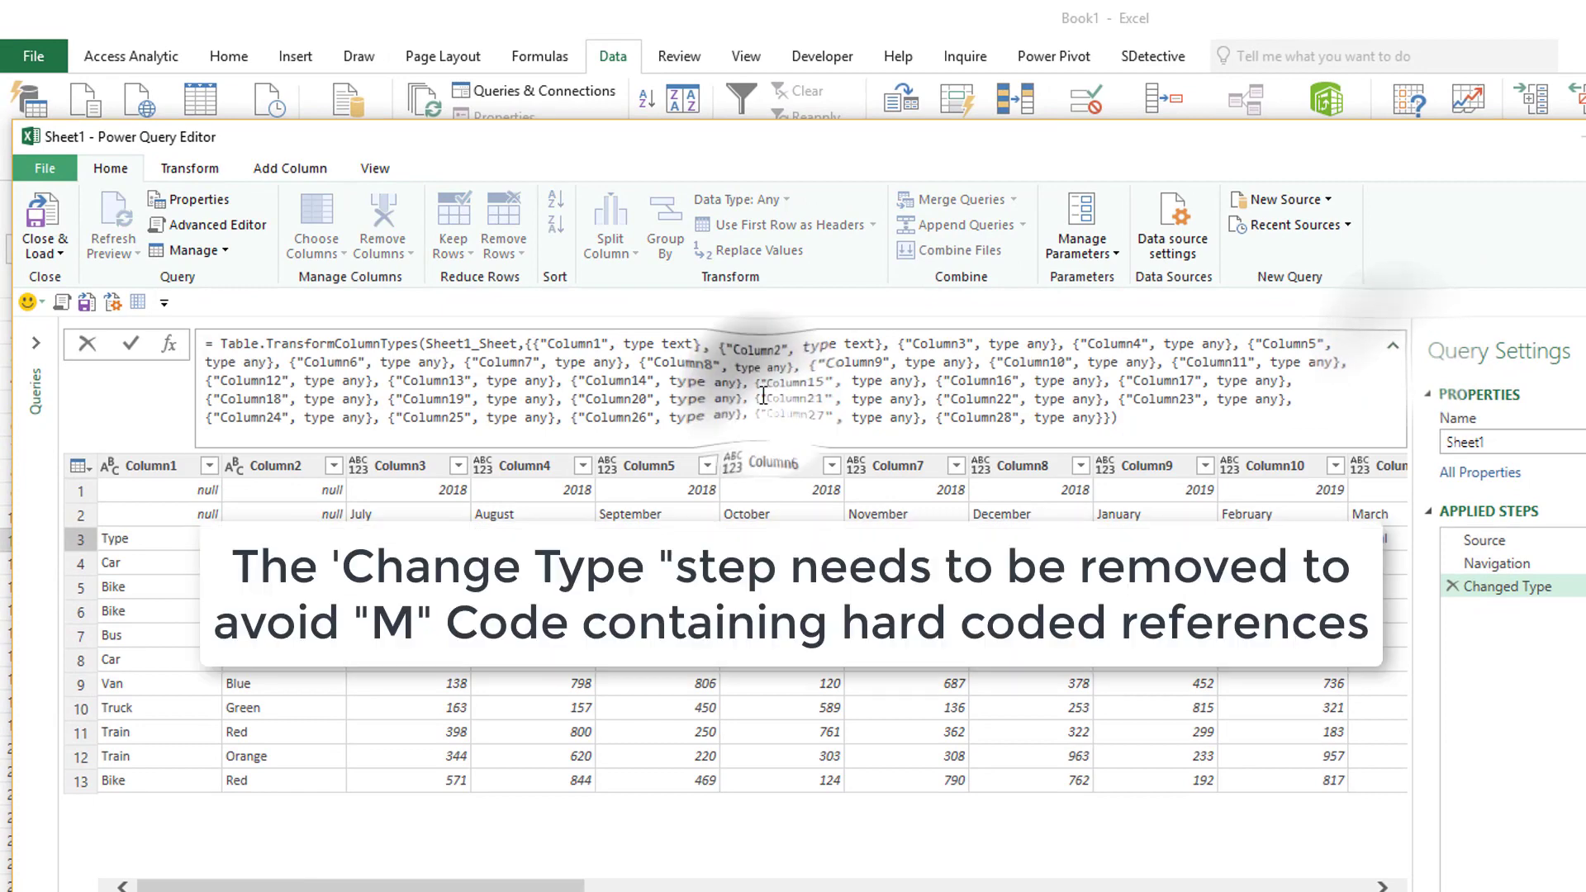
{"action": "left_click_drag", "start_coordinate": [766, 399], "coordinate": [328, 362]}
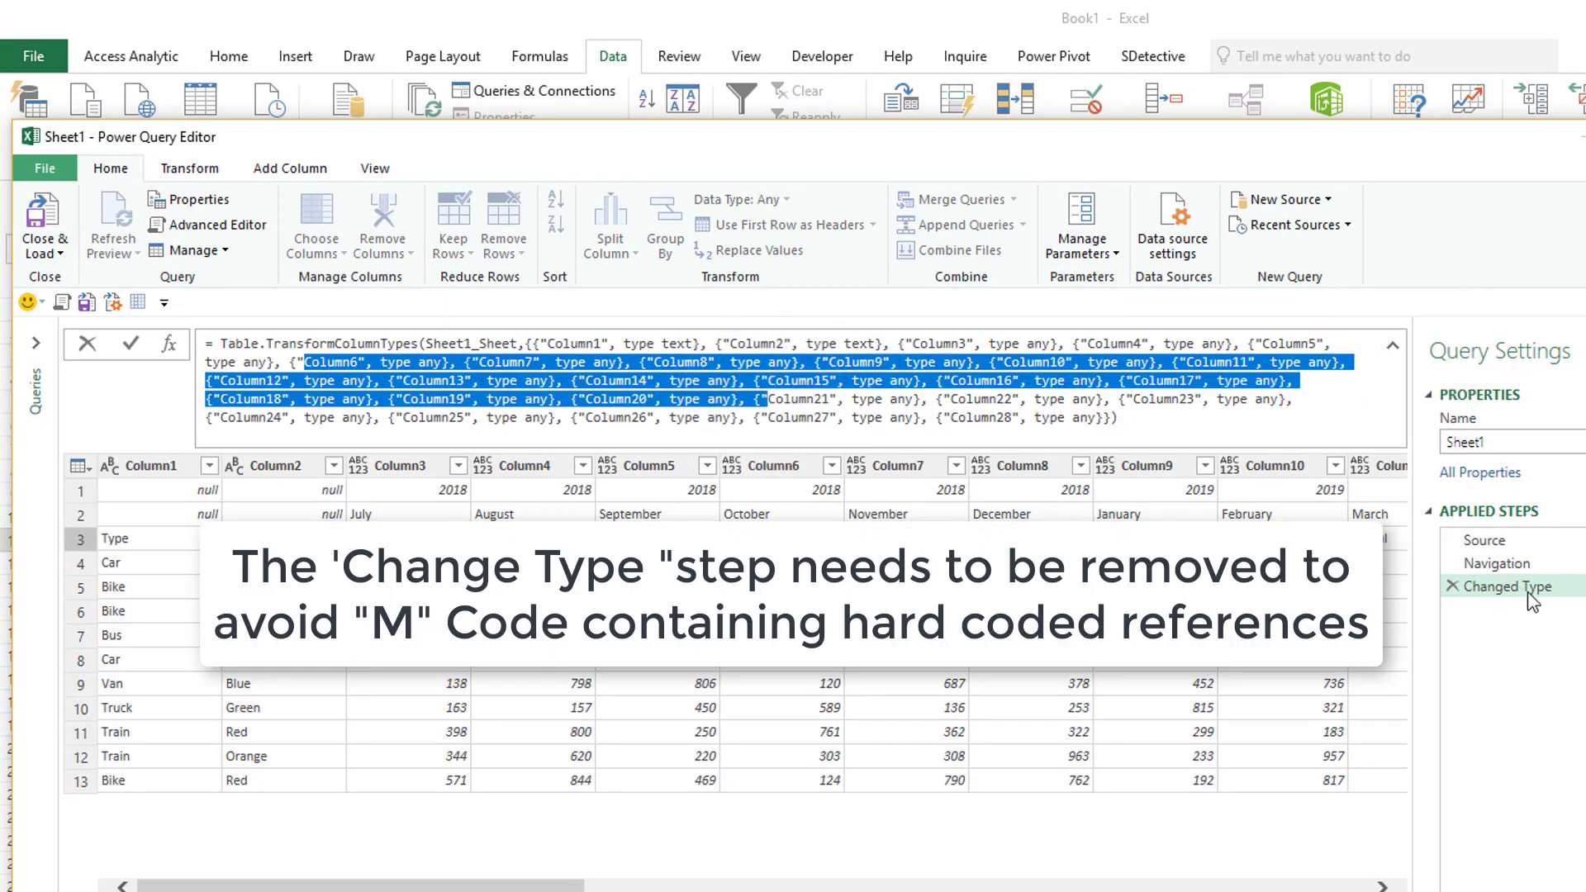
{"action": "left_click", "coordinate": [1453, 586]}
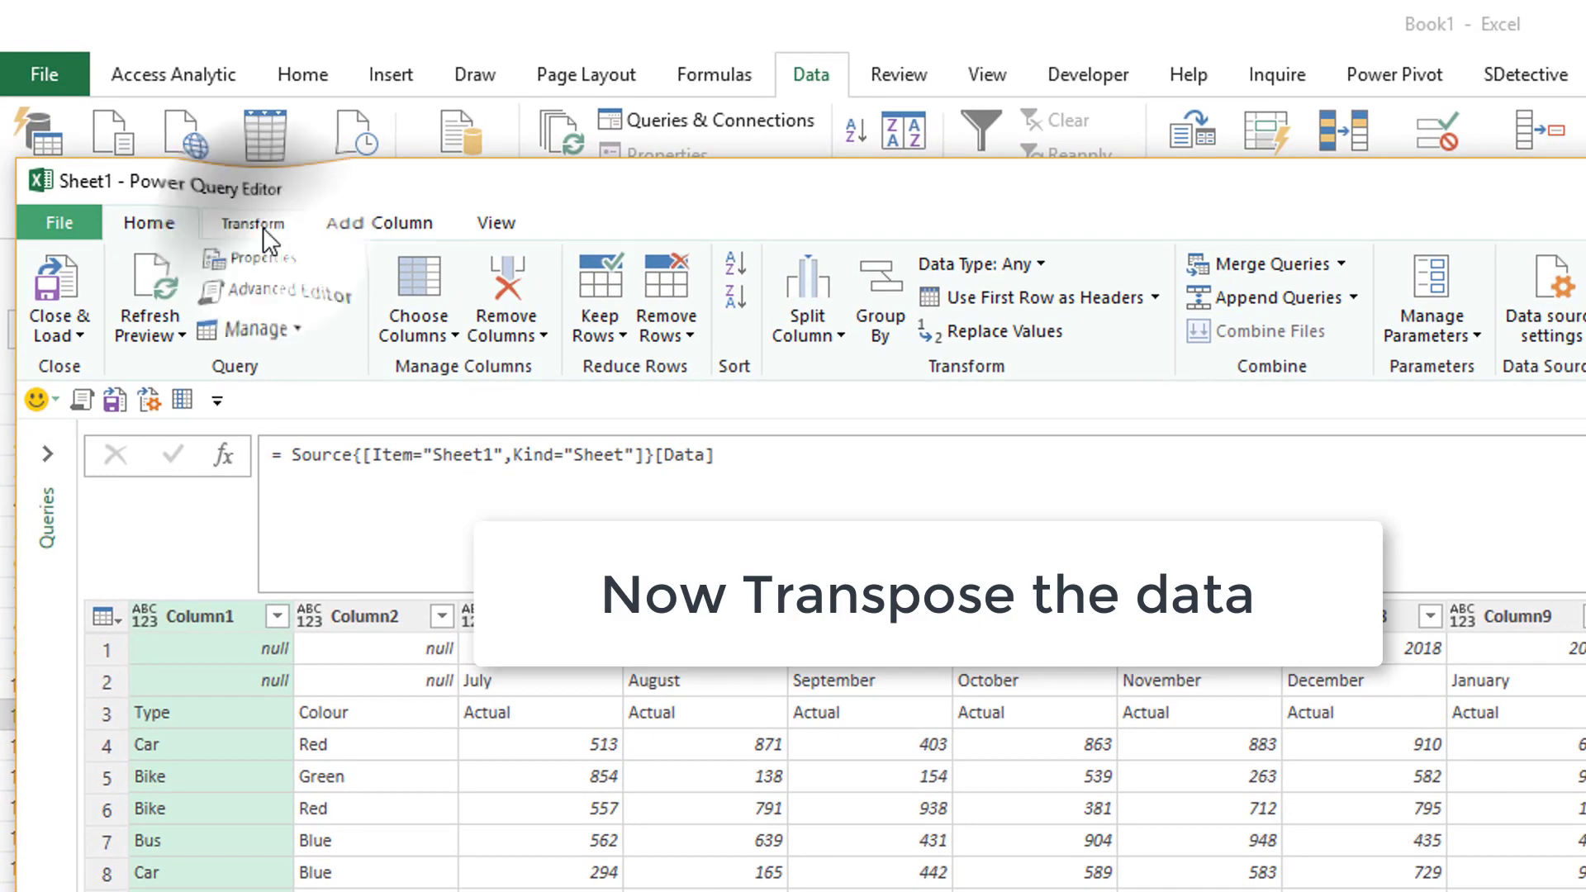
- Transpose the Sheet1 table and select the label columns Column1 to Column3
{"action": "left_click", "coordinate": [263, 225]}
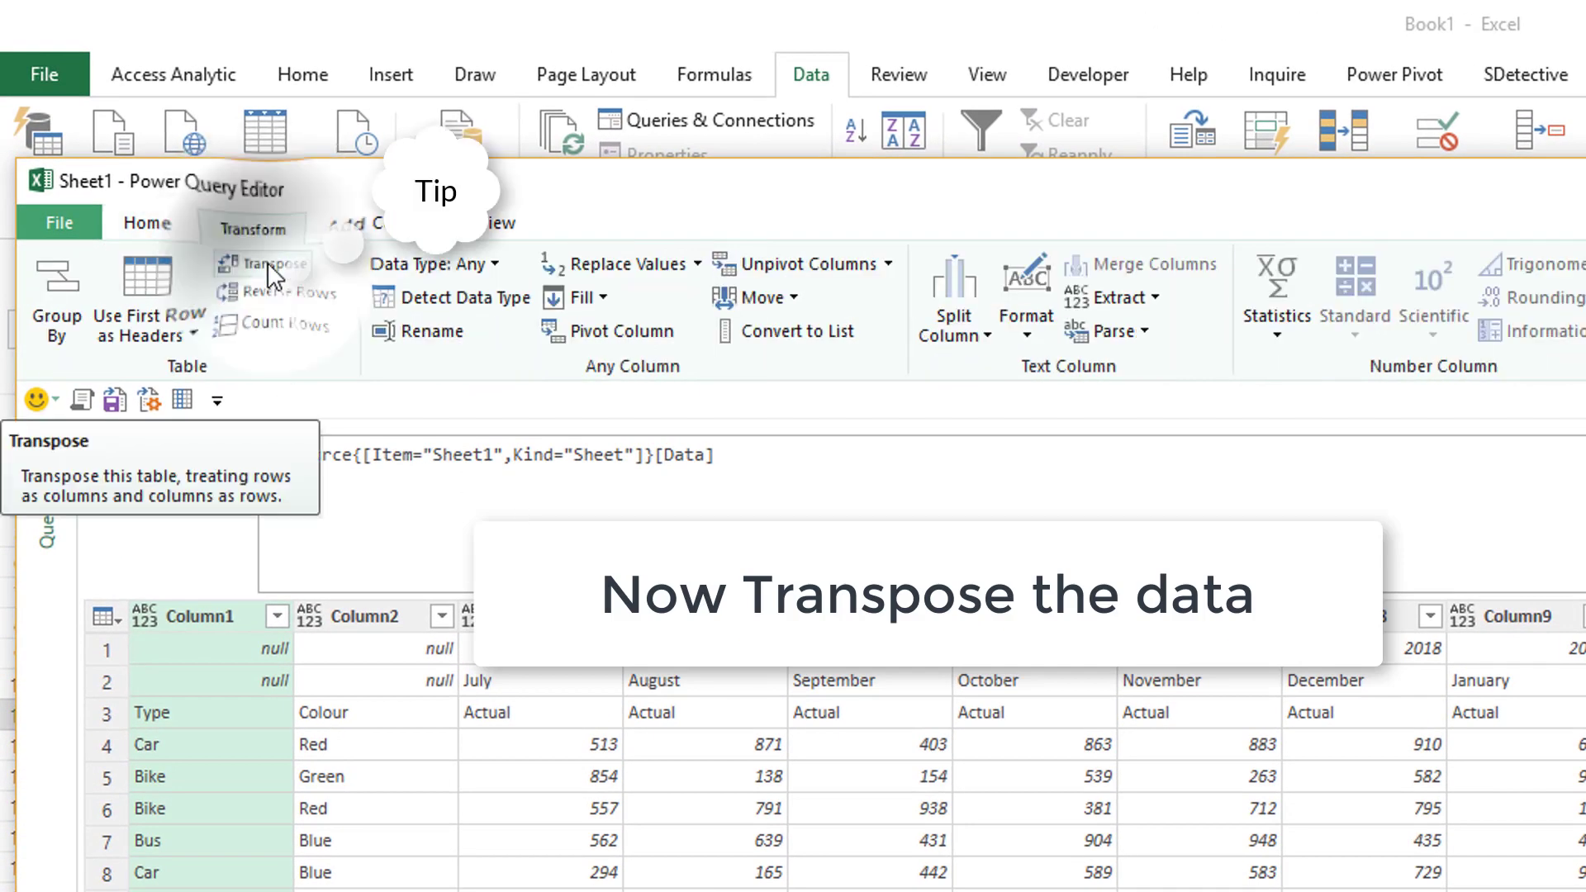
{"action": "left_click", "coordinate": [269, 264]}
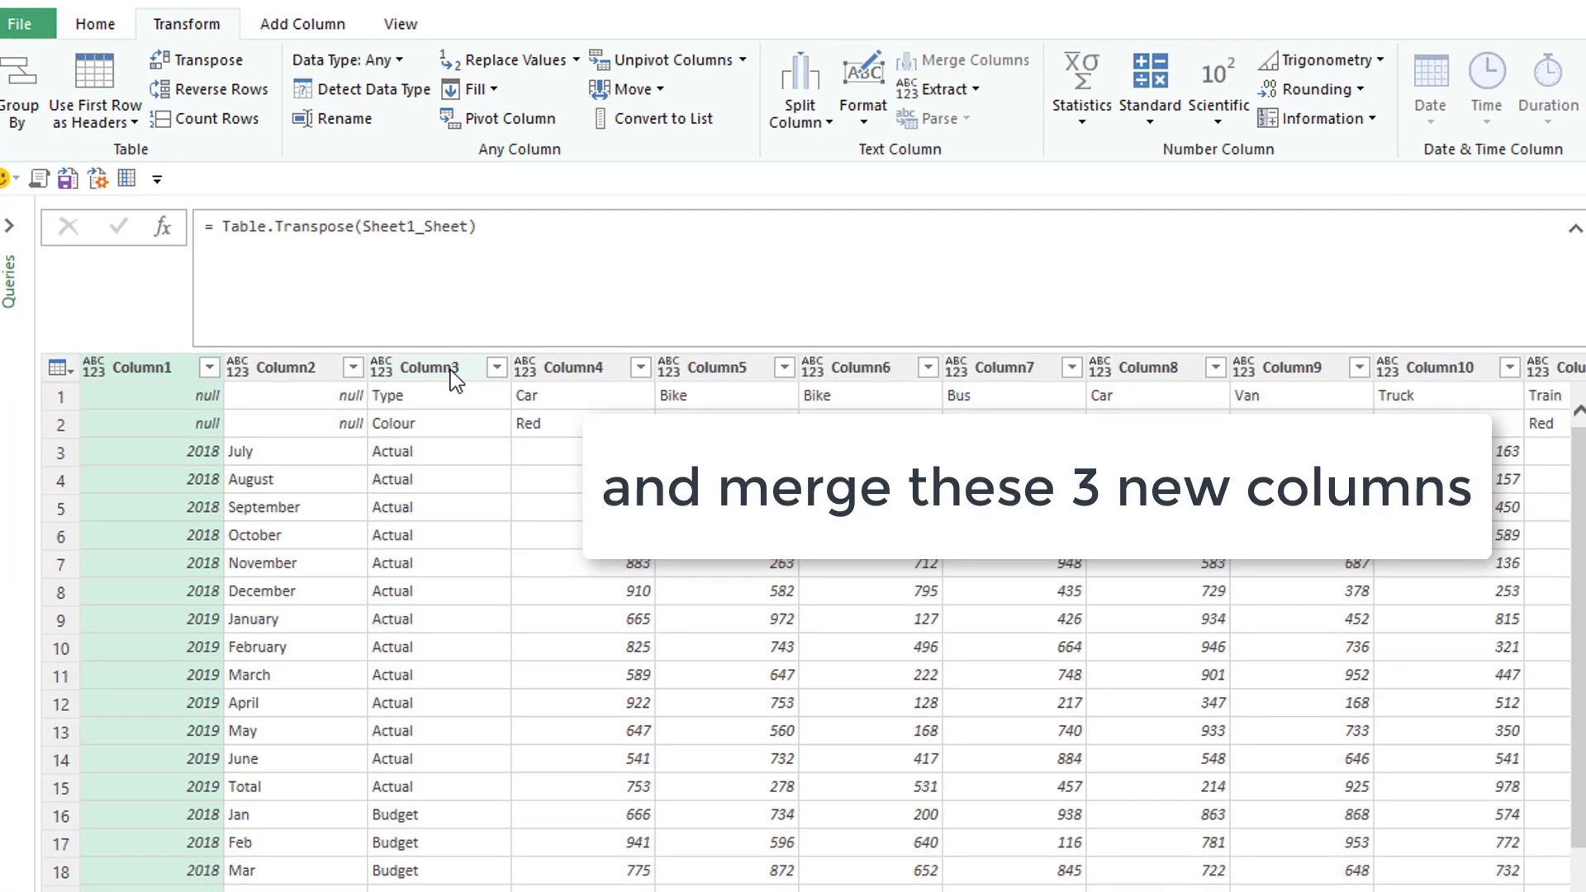
{"action": "left_click", "coordinate": [449, 370], "text": "shift"}
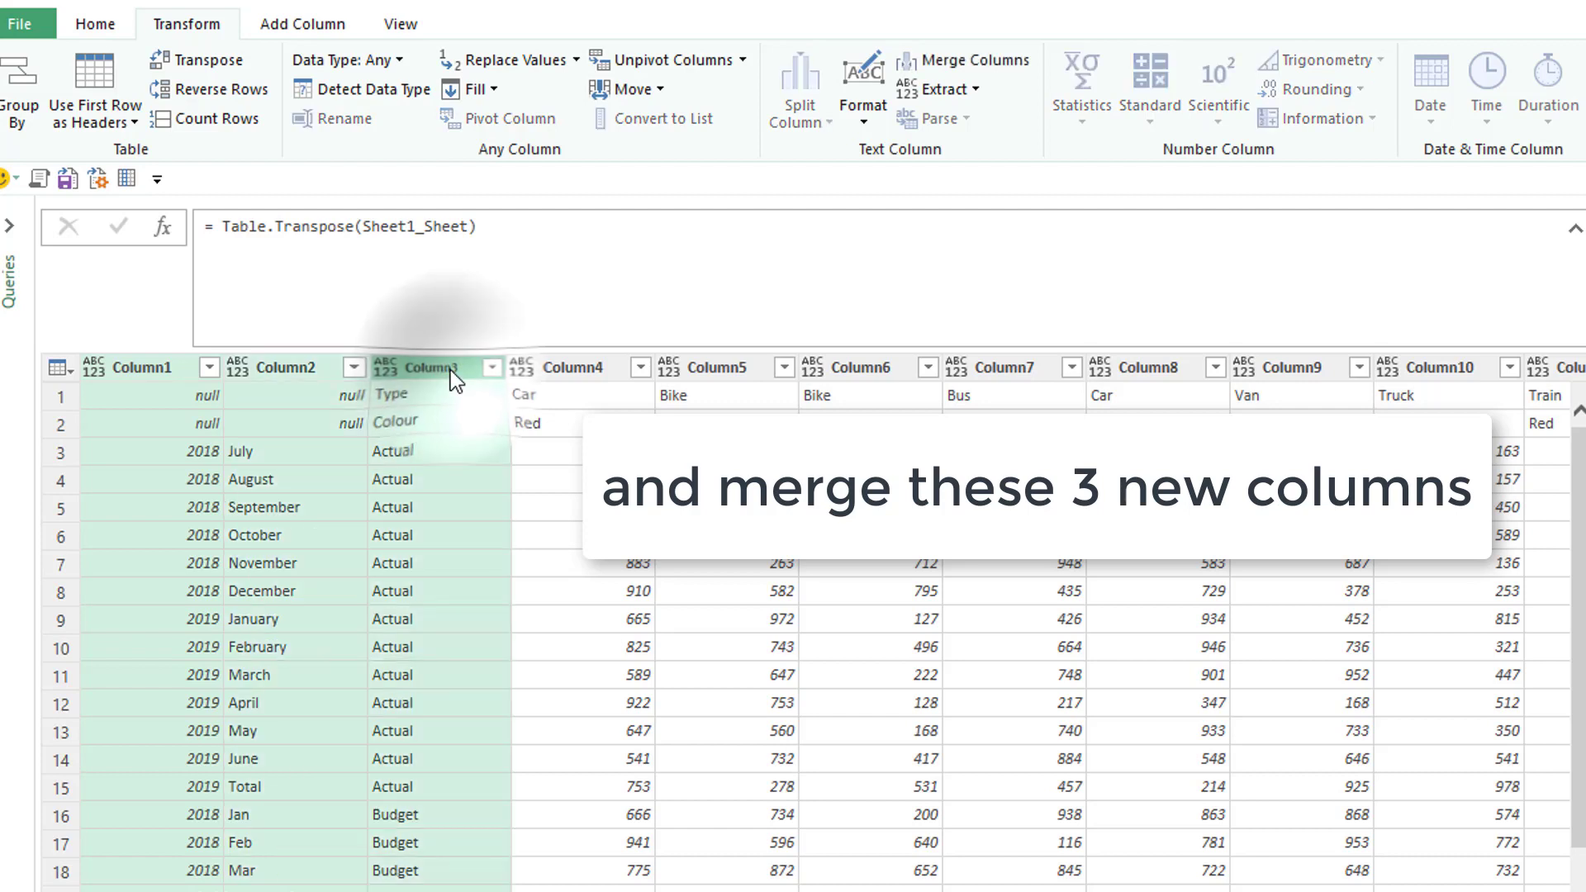
- Merge Column1–Column3 using a custom '|' separator, then transpose the table back
{"action": "right_click", "coordinate": [450, 370]}
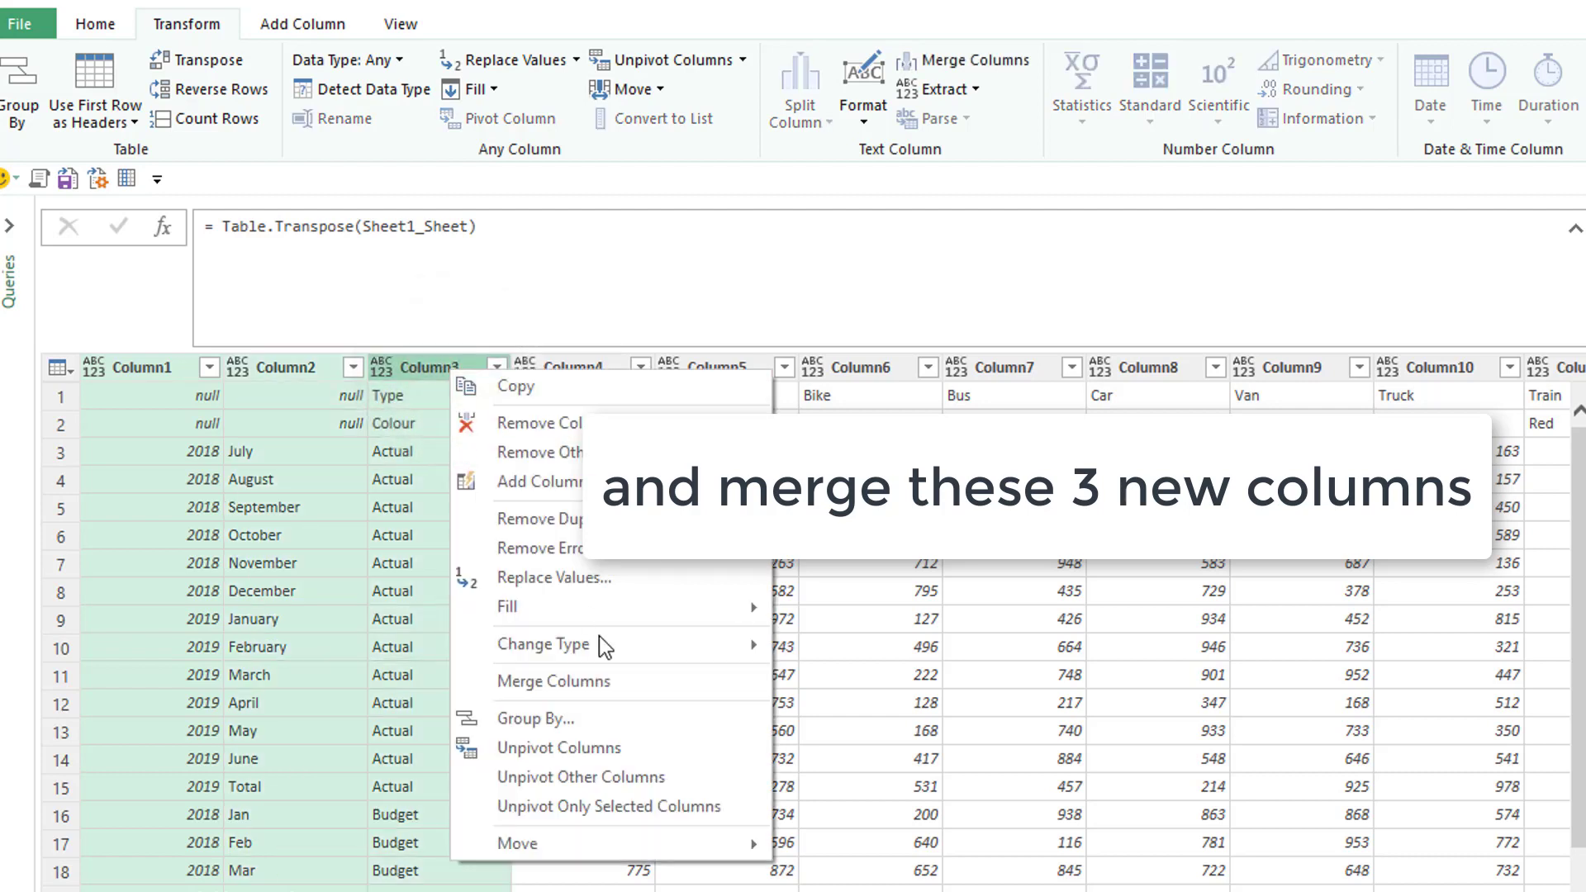
{"action": "left_click", "coordinate": [609, 682]}
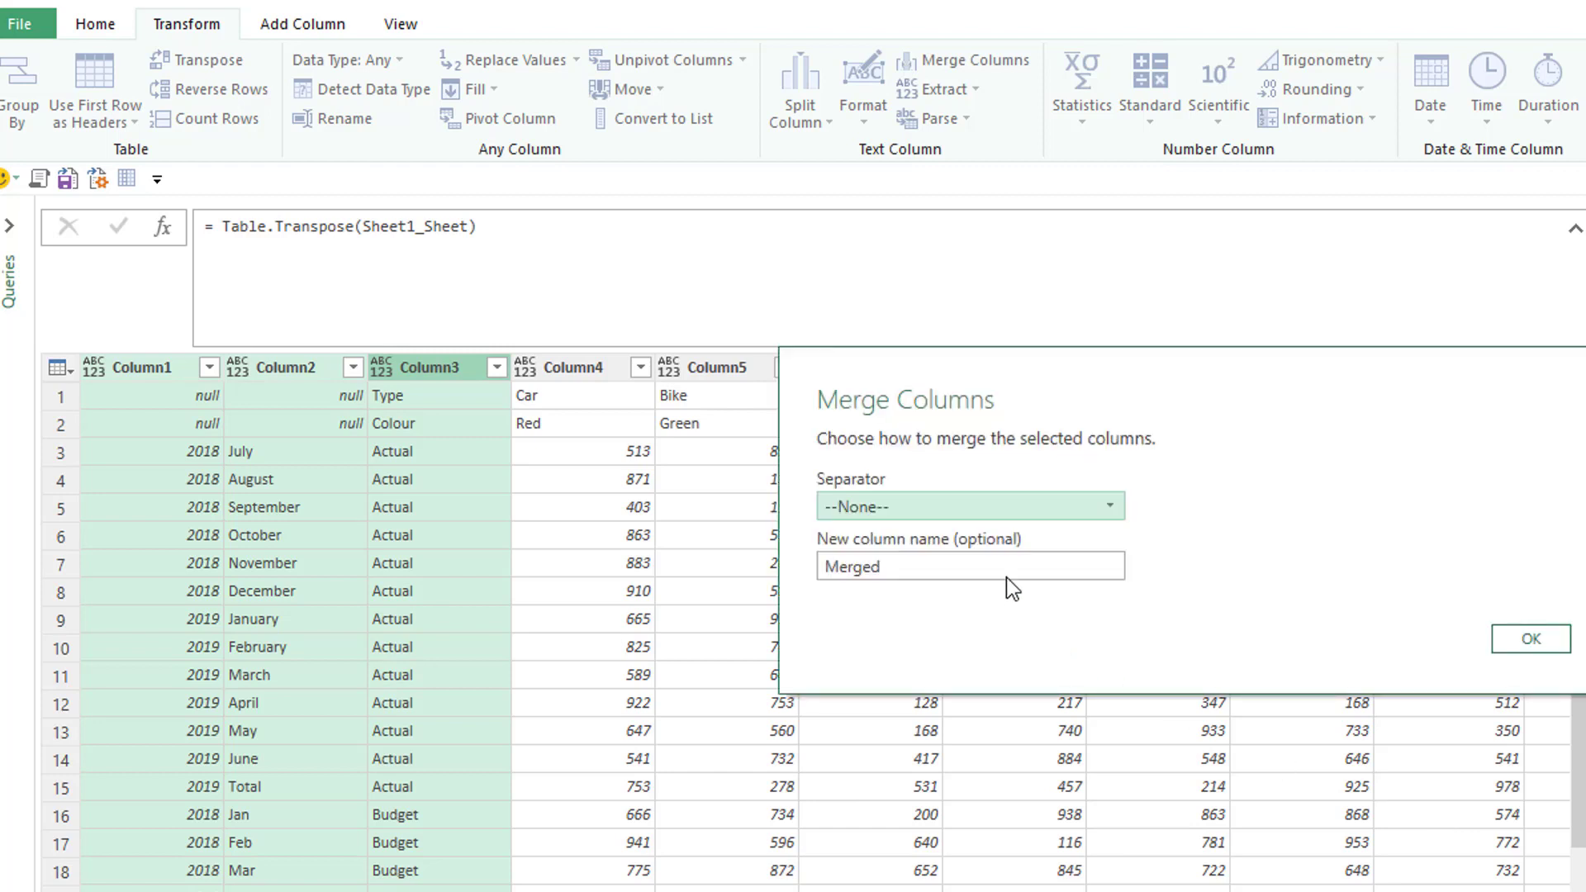
{"action": "left_click", "coordinate": [1019, 502]}
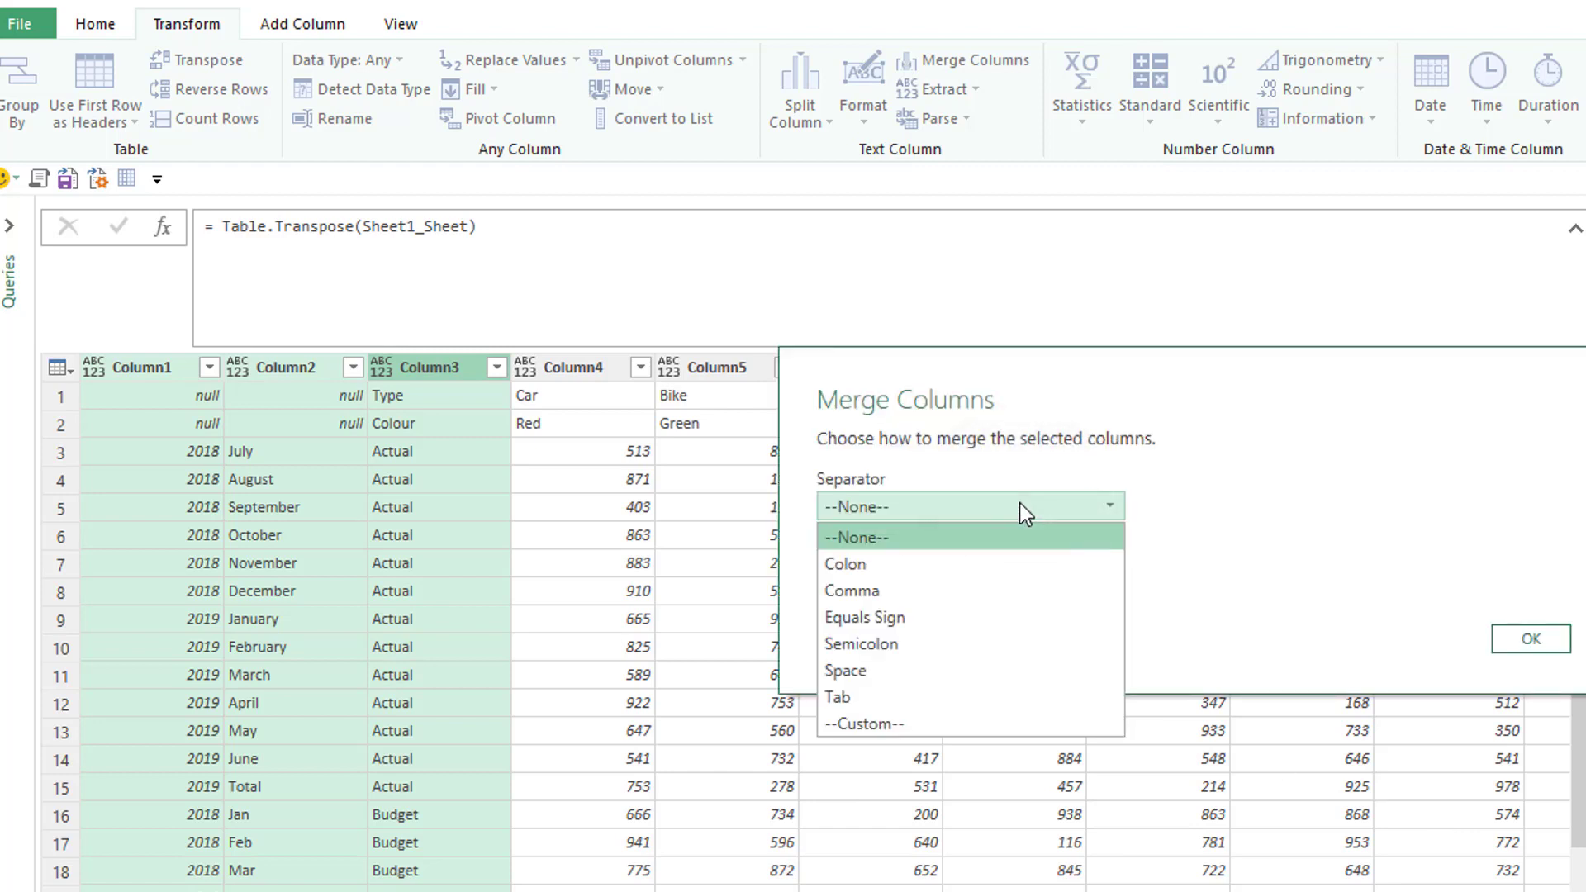
{"action": "left_click", "coordinate": [920, 729]}
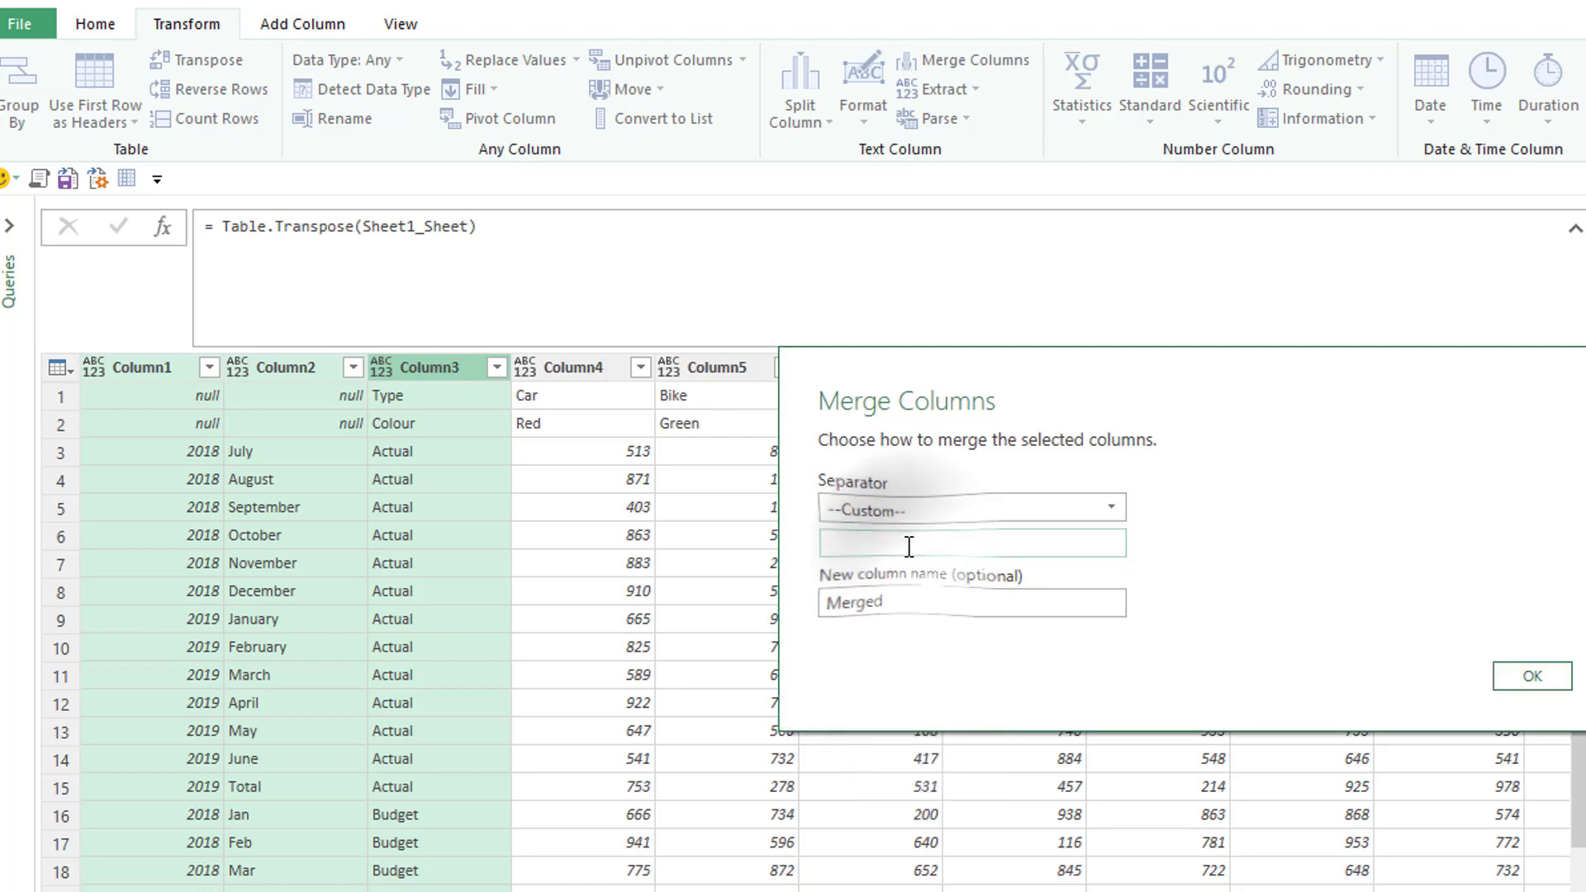
{"action": "type", "text": "|"}
{"action": "left_click", "coordinate": [1564, 690]}
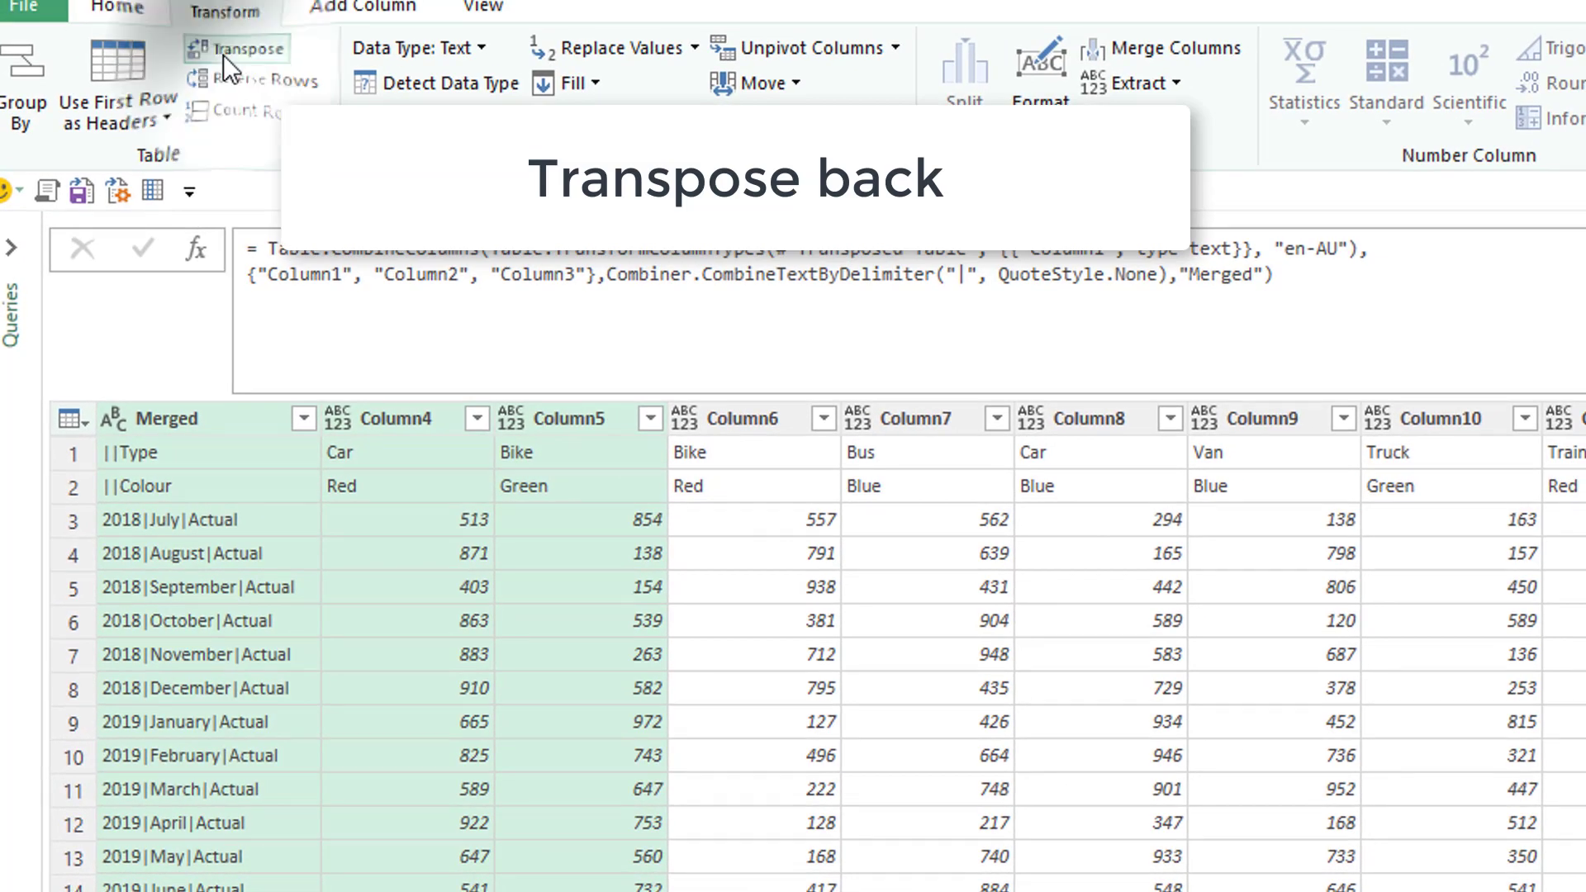
{"action": "left_click", "coordinate": [223, 54]}
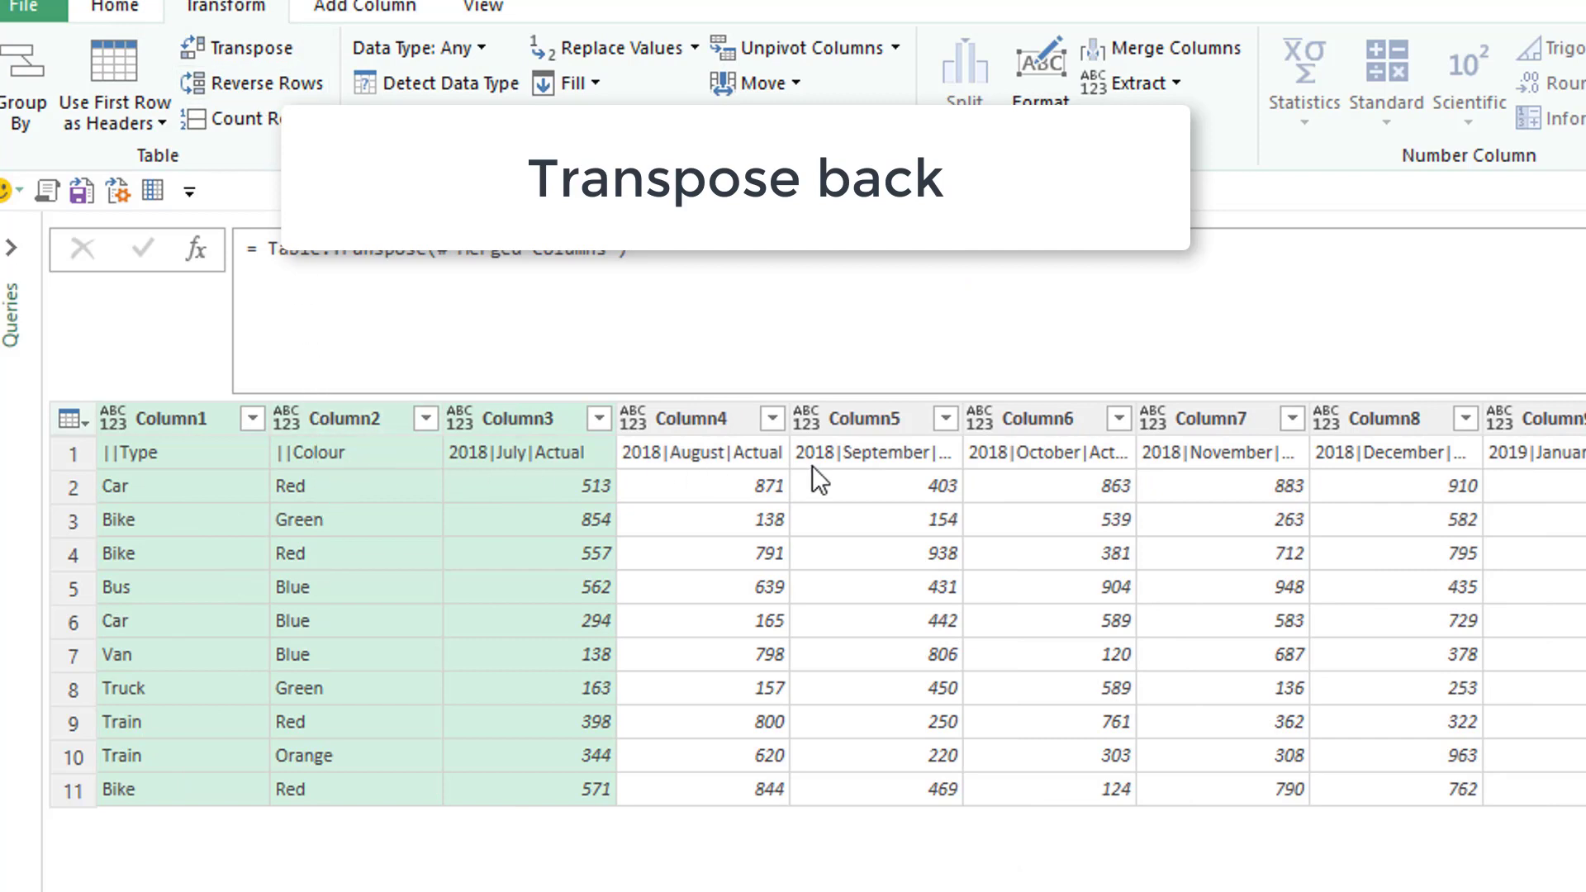
{"action": "left_click", "coordinate": [113, 6]}
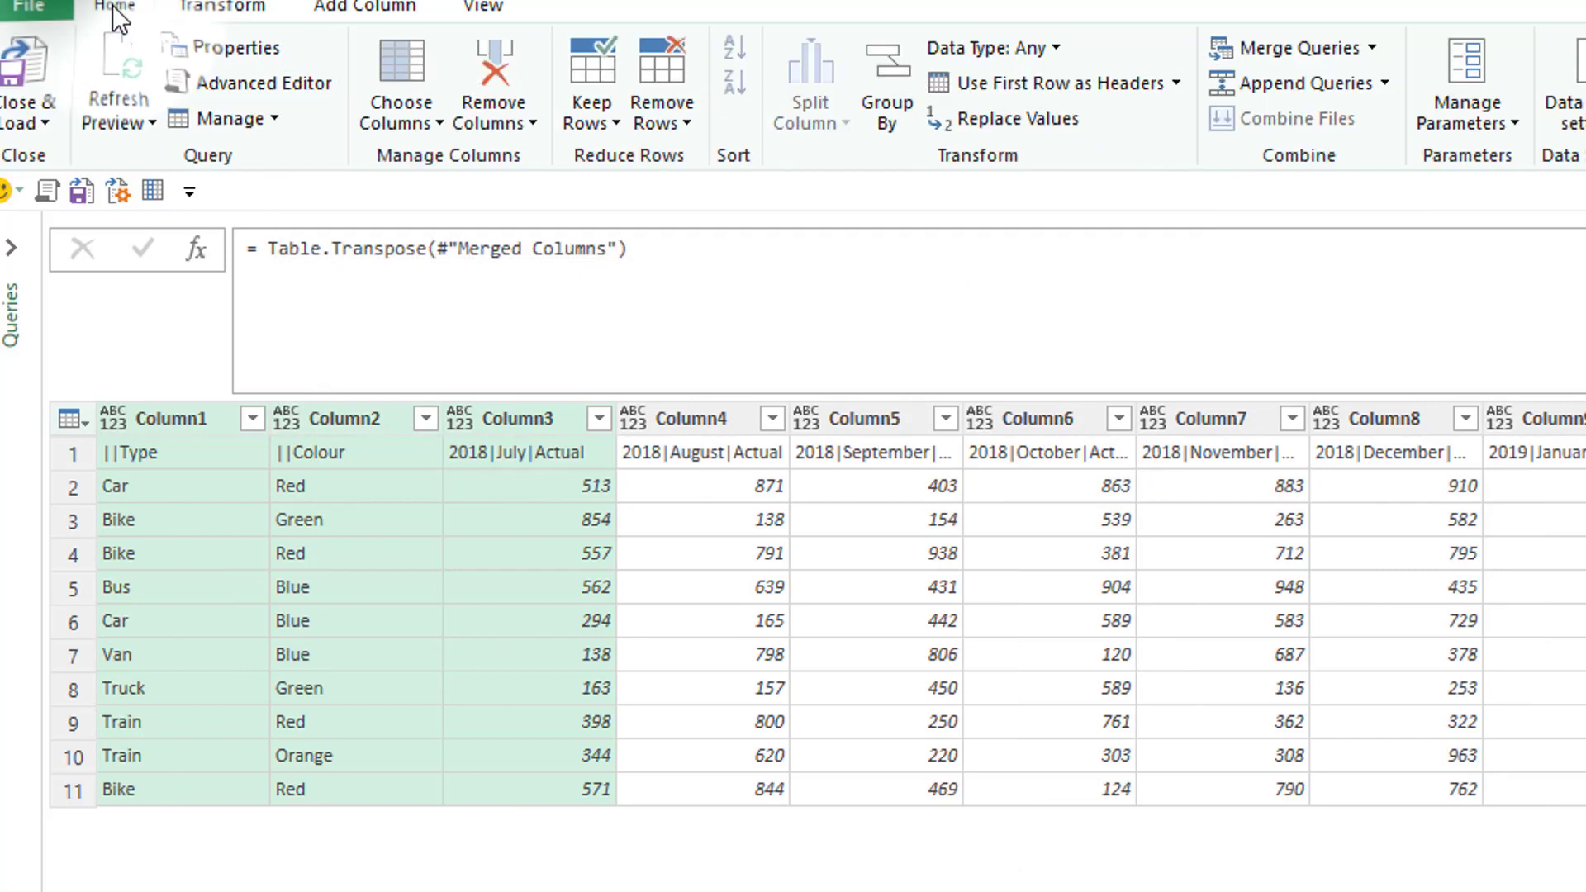
- Use the first row as headers and delete the new Changed Type step
{"action": "left_click", "coordinate": [1019, 85]}
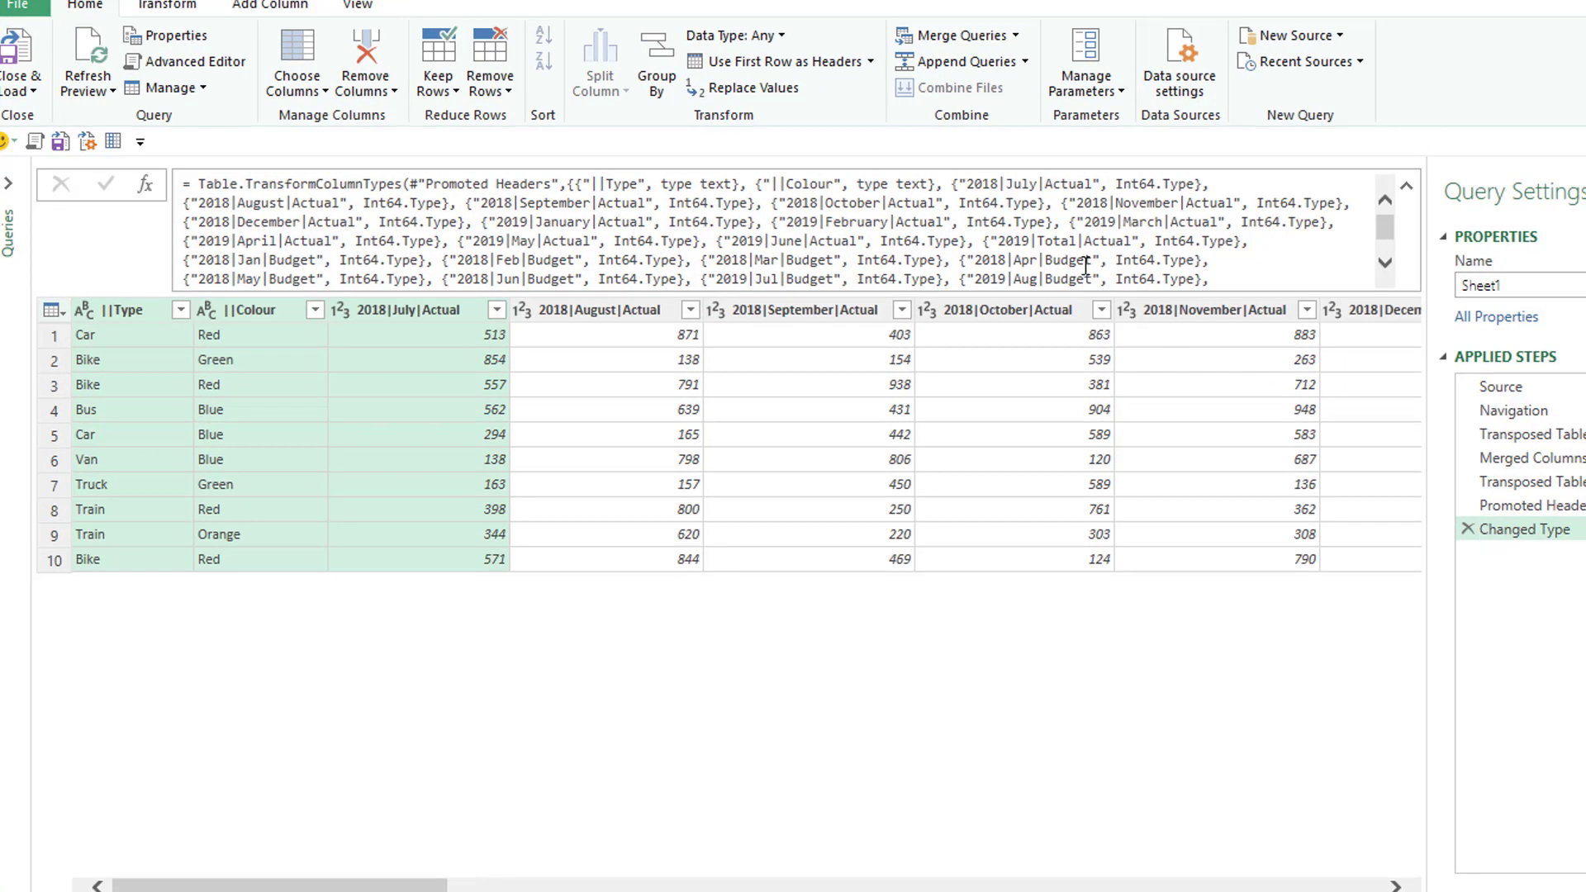
{"action": "left_click_drag", "start_coordinate": [892, 202], "coordinate": [1154, 260]}
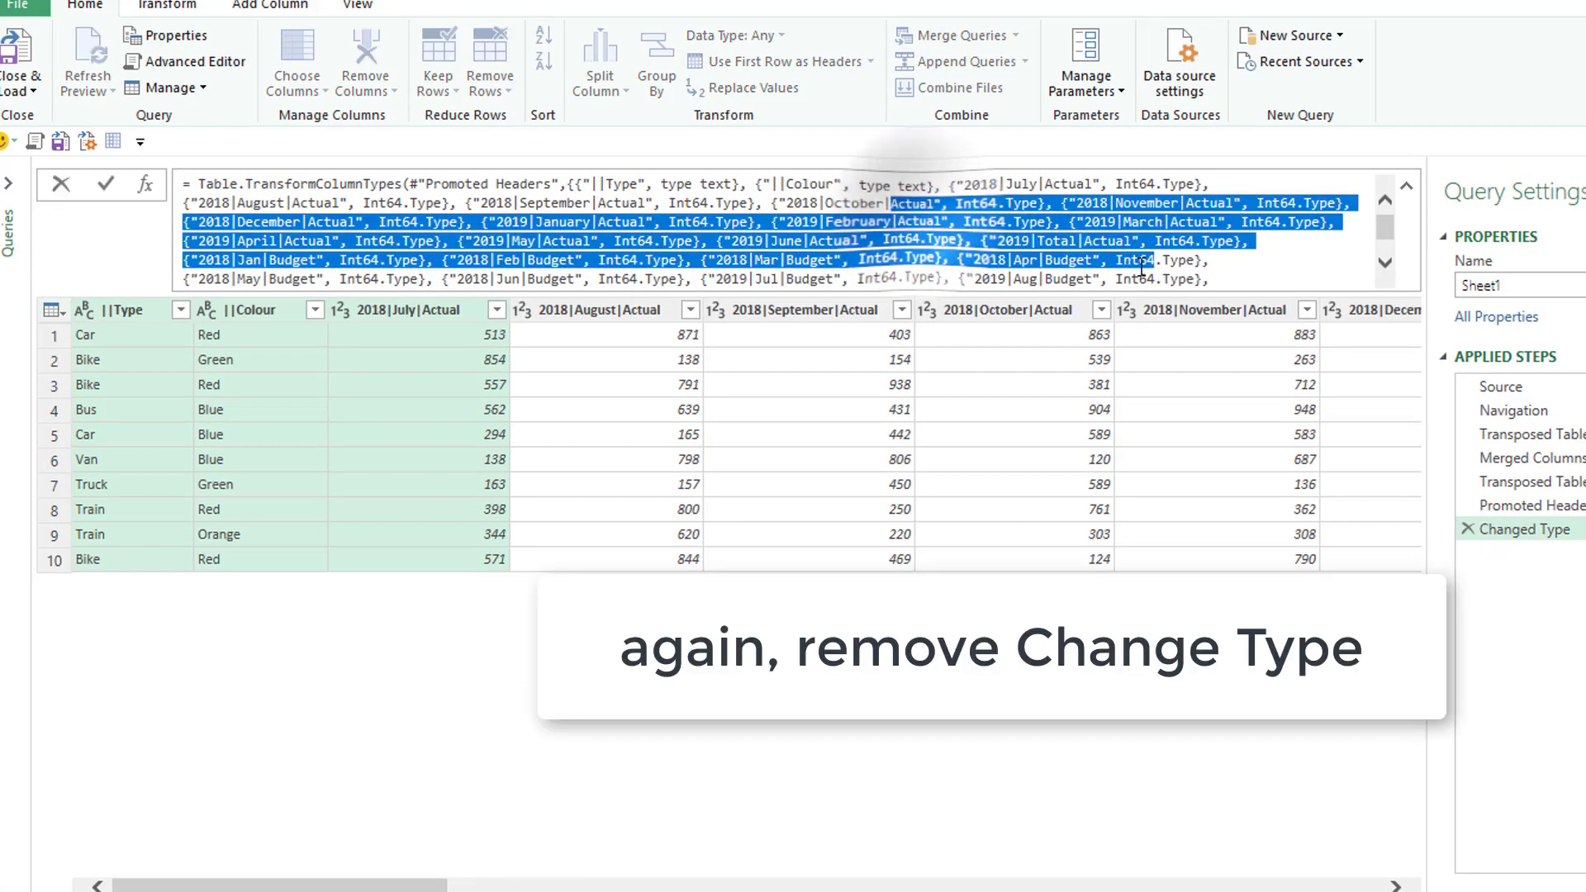
{"action": "left_click", "coordinate": [1468, 529]}
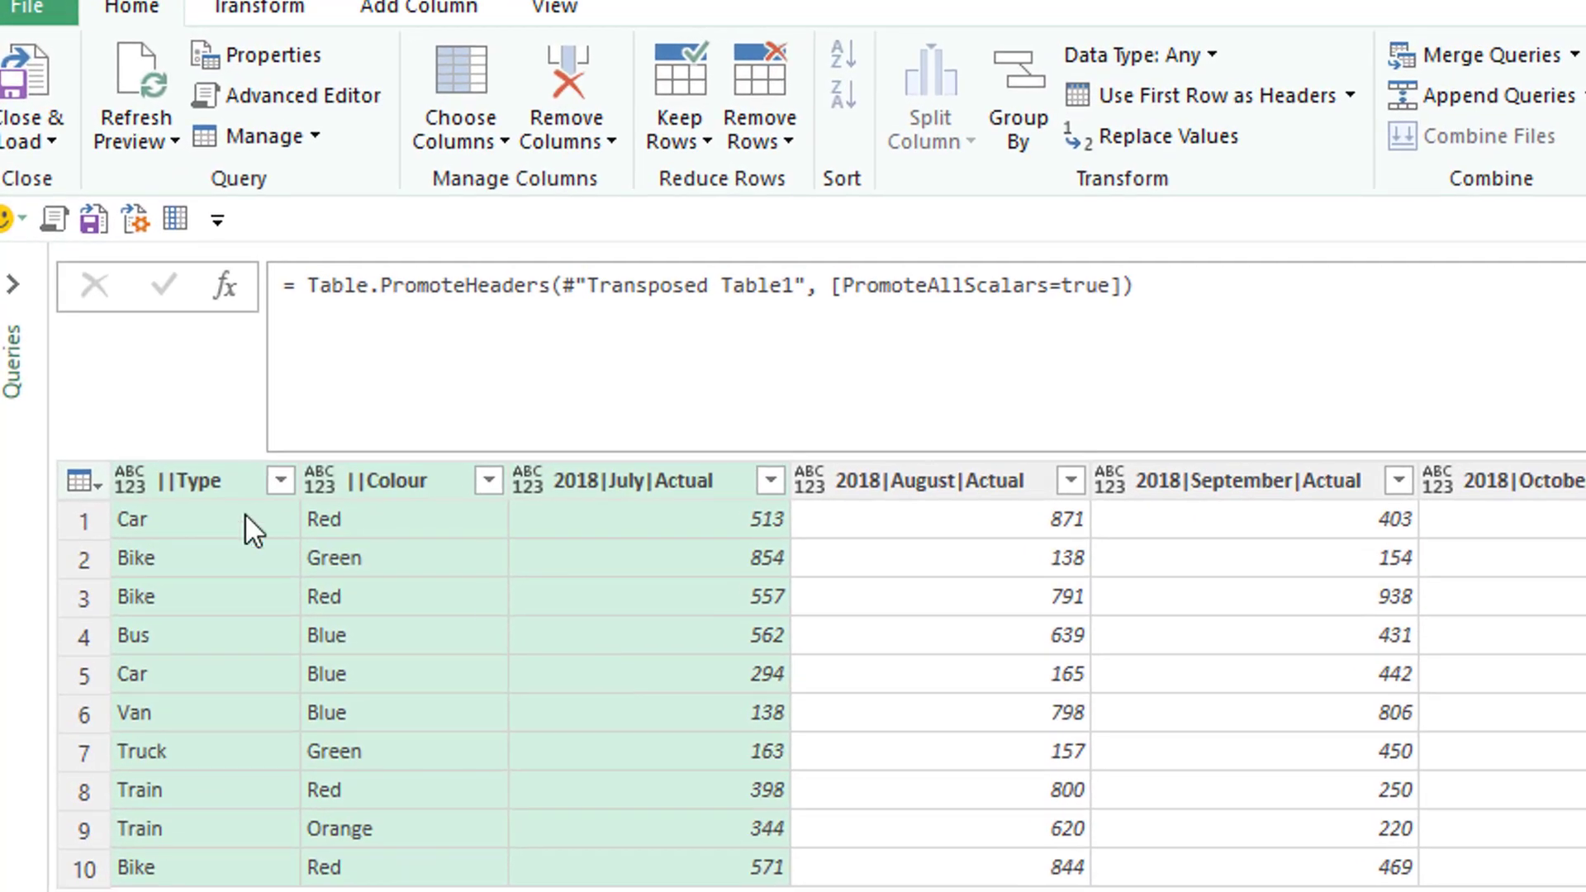
- Rename the ||Type and ||Colour columns to Type and Colour and set both to Text
{"action": "double_click", "coordinate": [207, 481]}
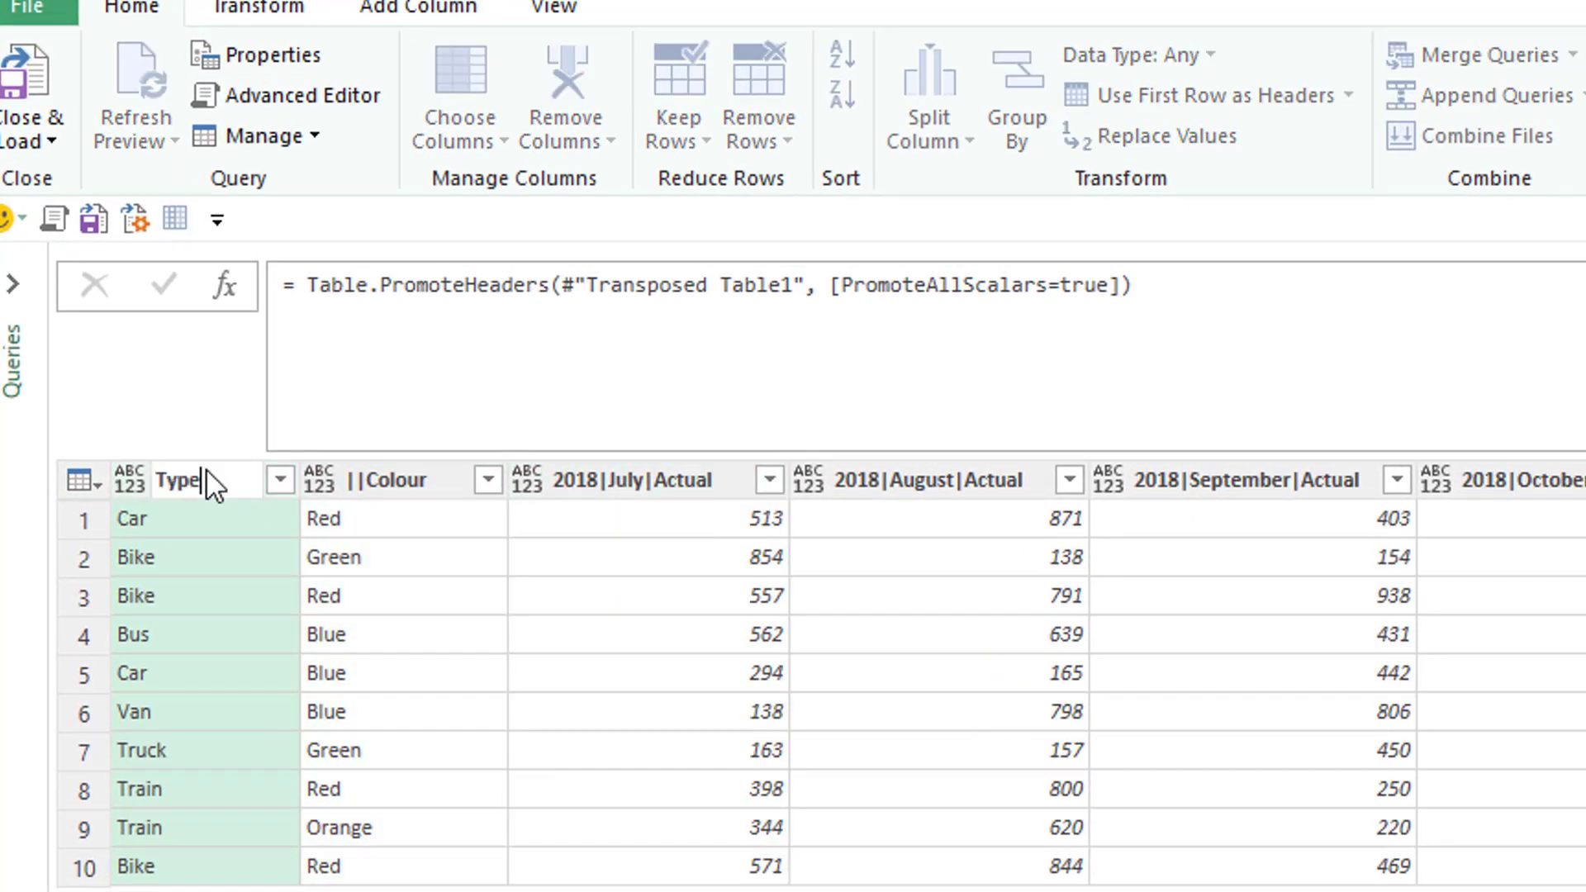
{"action": "key", "text": "Return"}
{"action": "double_click", "coordinate": [390, 479]}
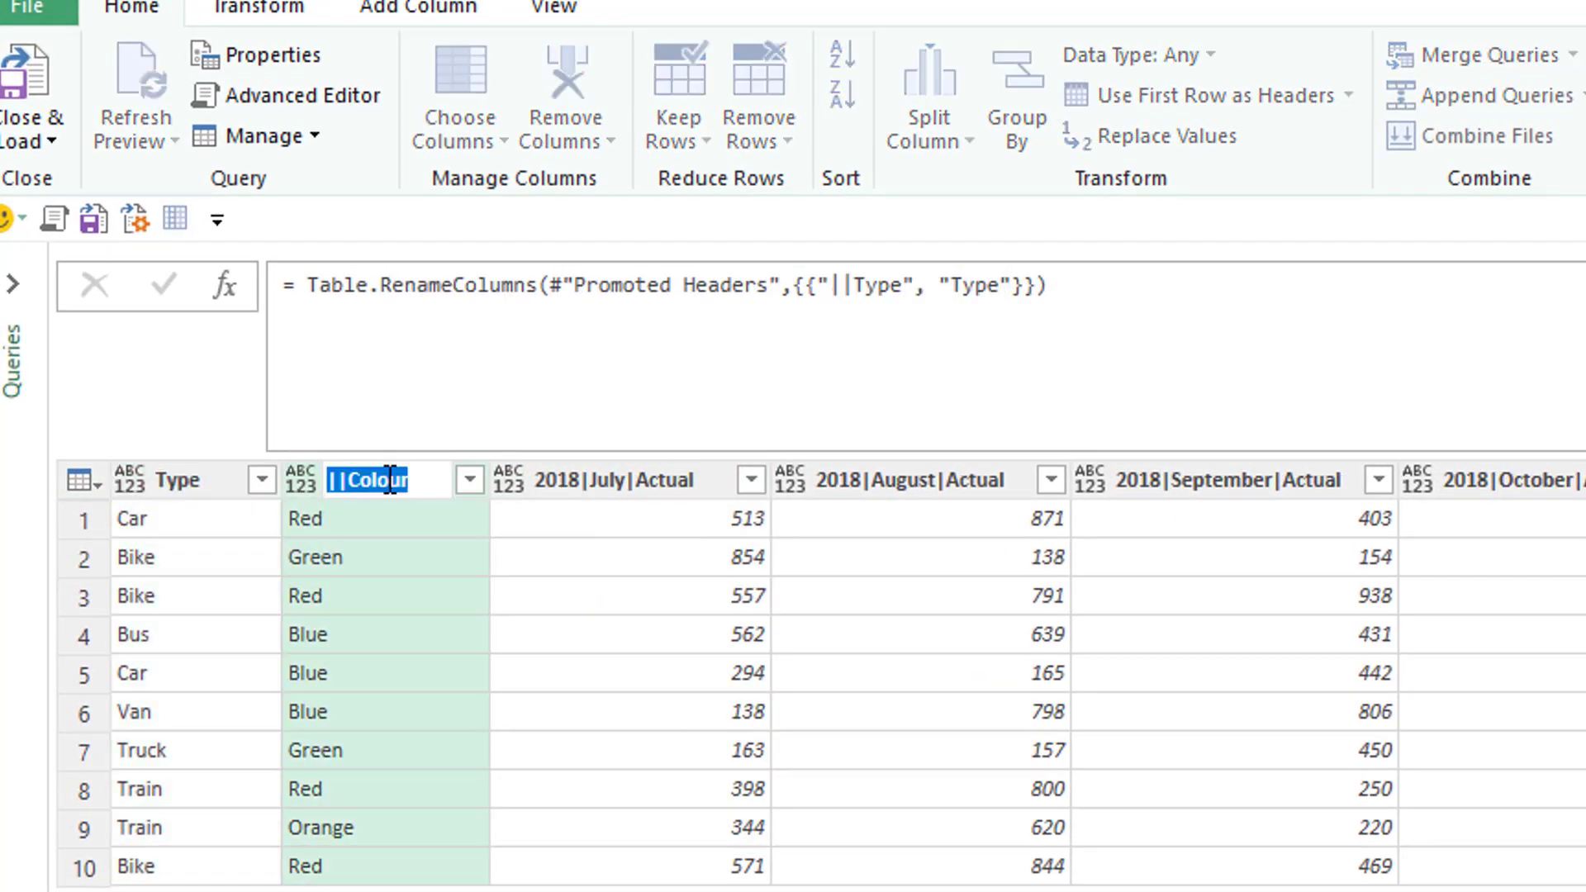
{"action": "type", "text": "Col"}
{"action": "key", "text": "Return"}
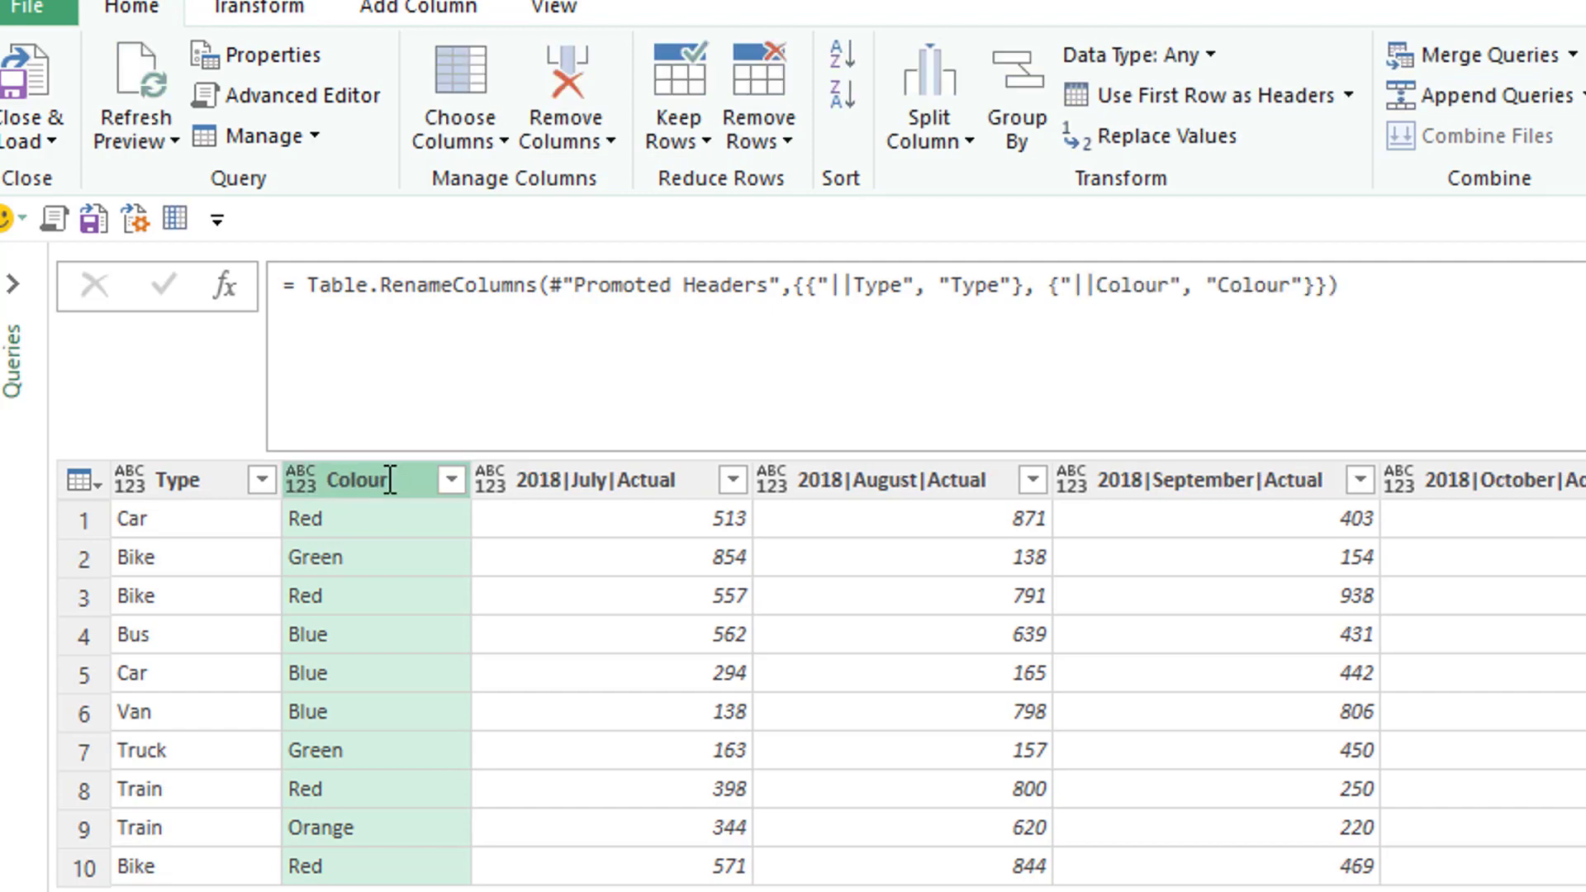
{"action": "left_click", "coordinate": [178, 480], "text": "ctrl"}
{"action": "left_click", "coordinate": [130, 480]}
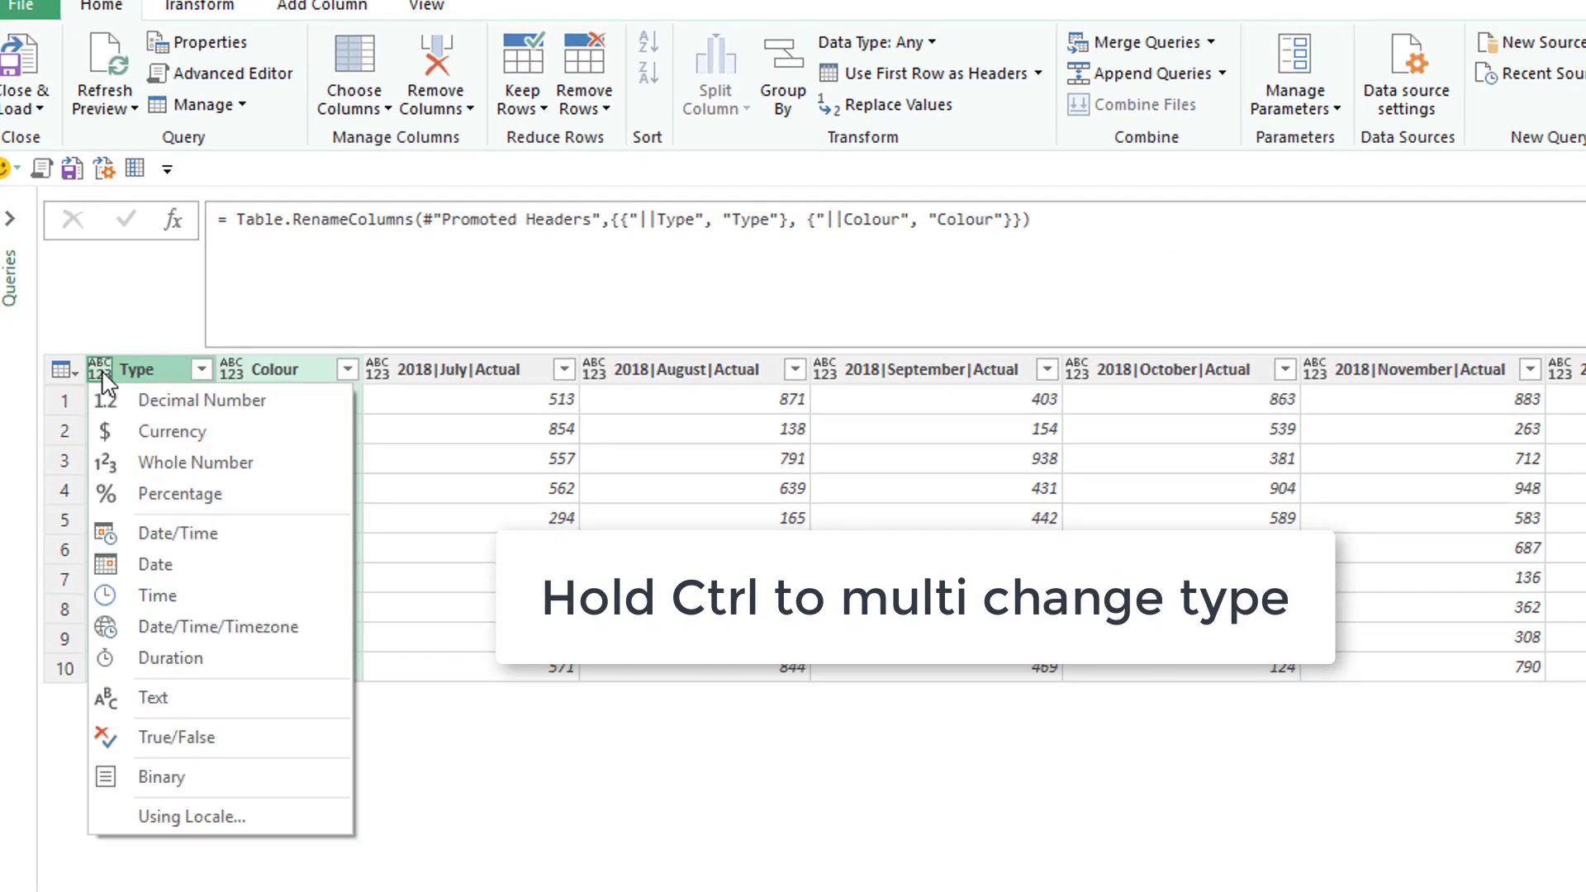
{"action": "left_click", "coordinate": [162, 701]}
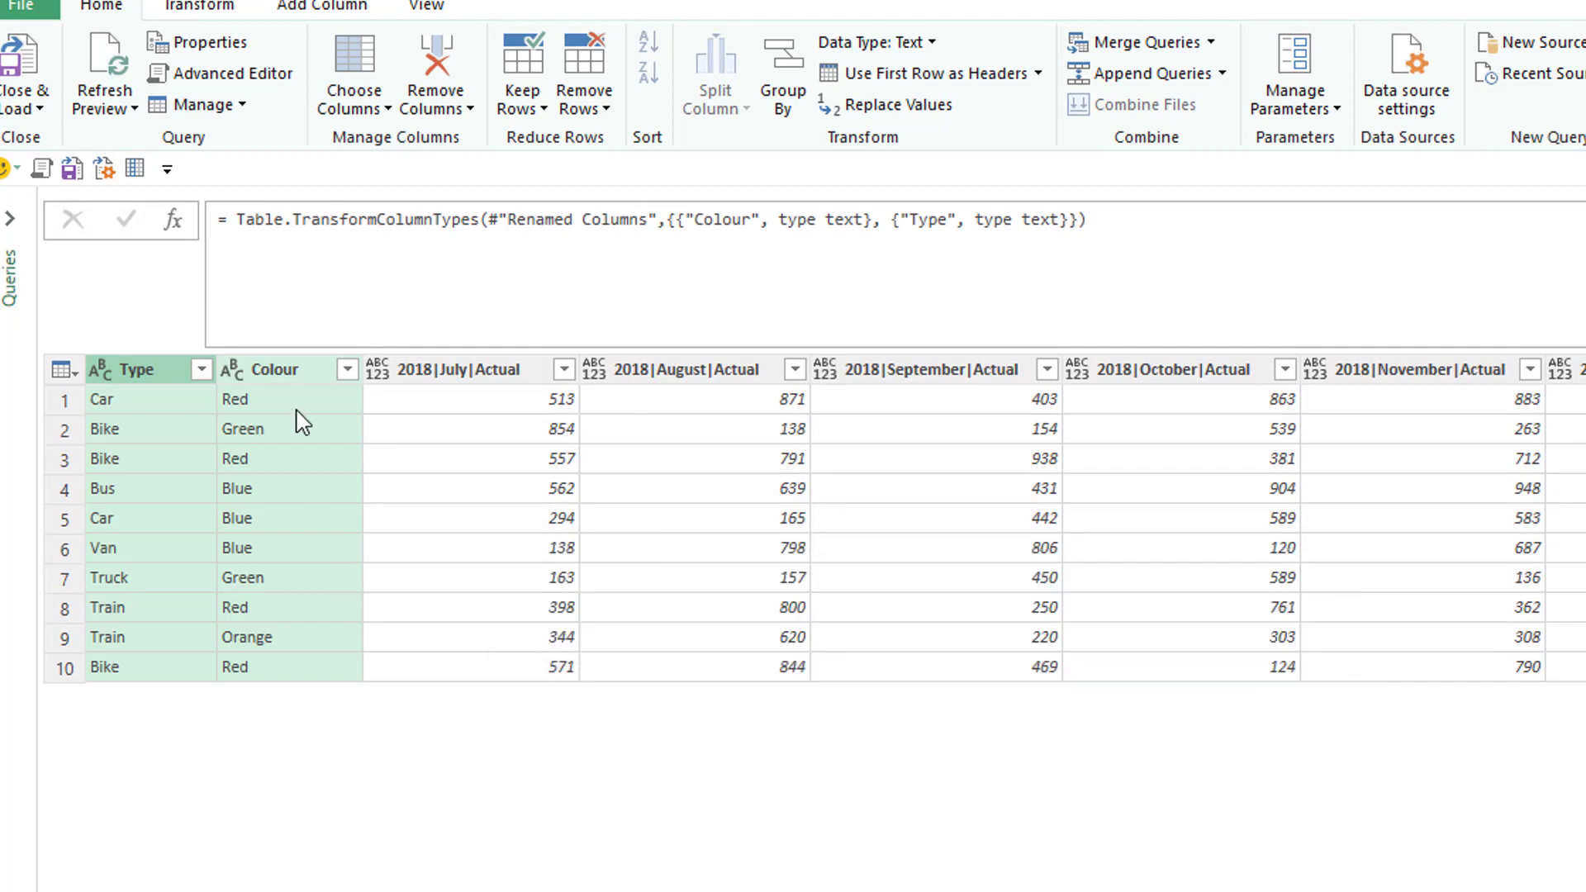
- Unpivot all columns except Type and Colour, then split Attribute by the pipe delimiter
{"action": "right_click", "coordinate": [306, 373]}
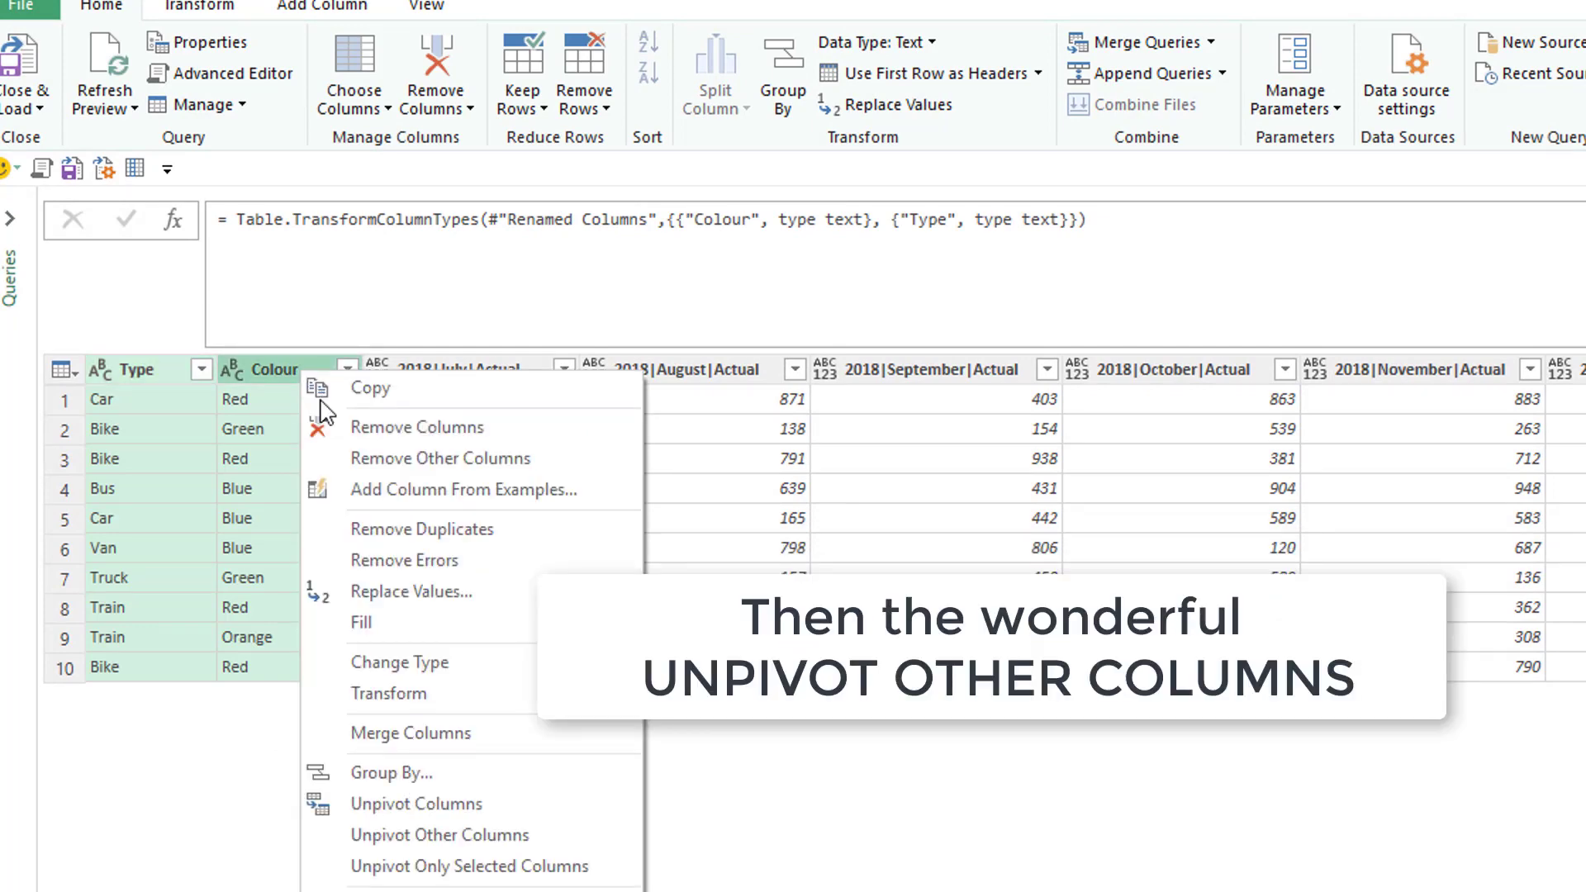
{"action": "left_click", "coordinate": [473, 836]}
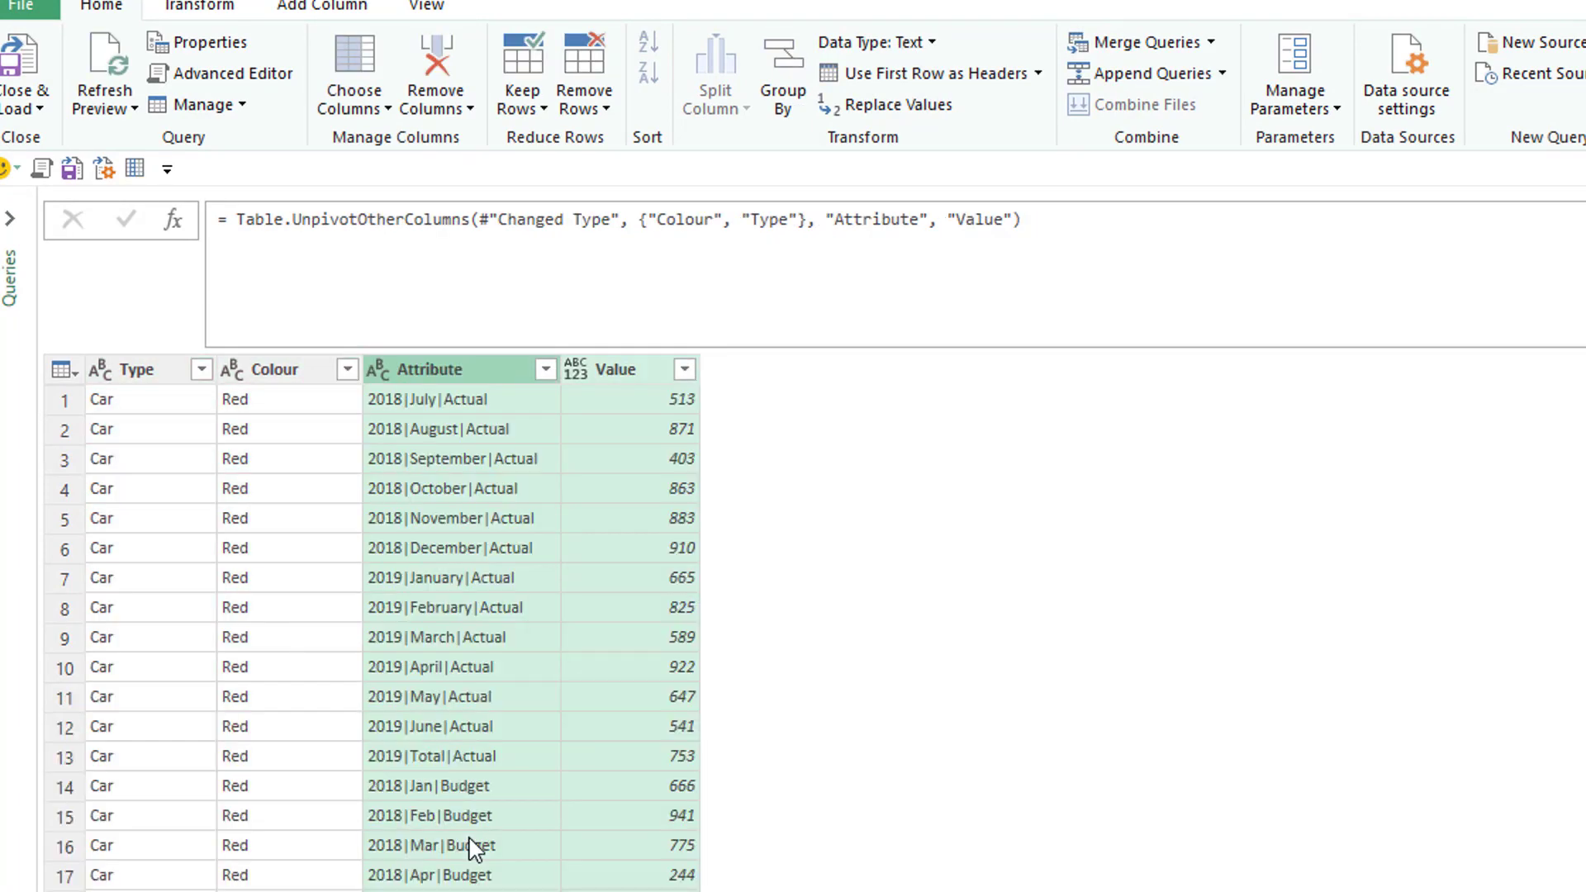
{"action": "right_click", "coordinate": [429, 370]}
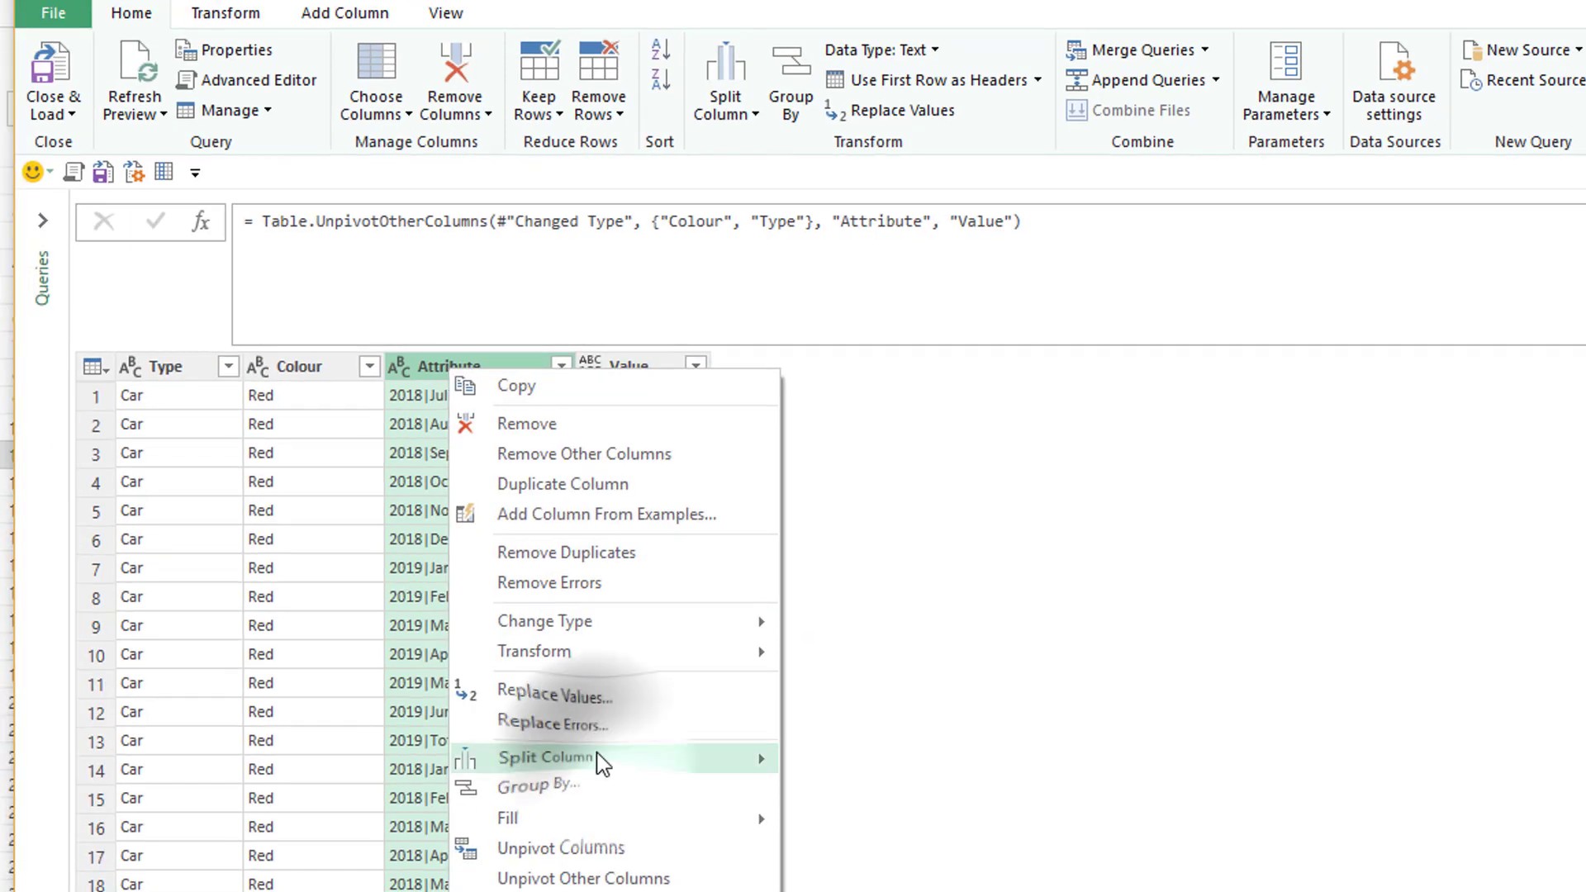
{"action": "left_click", "coordinate": [876, 764]}
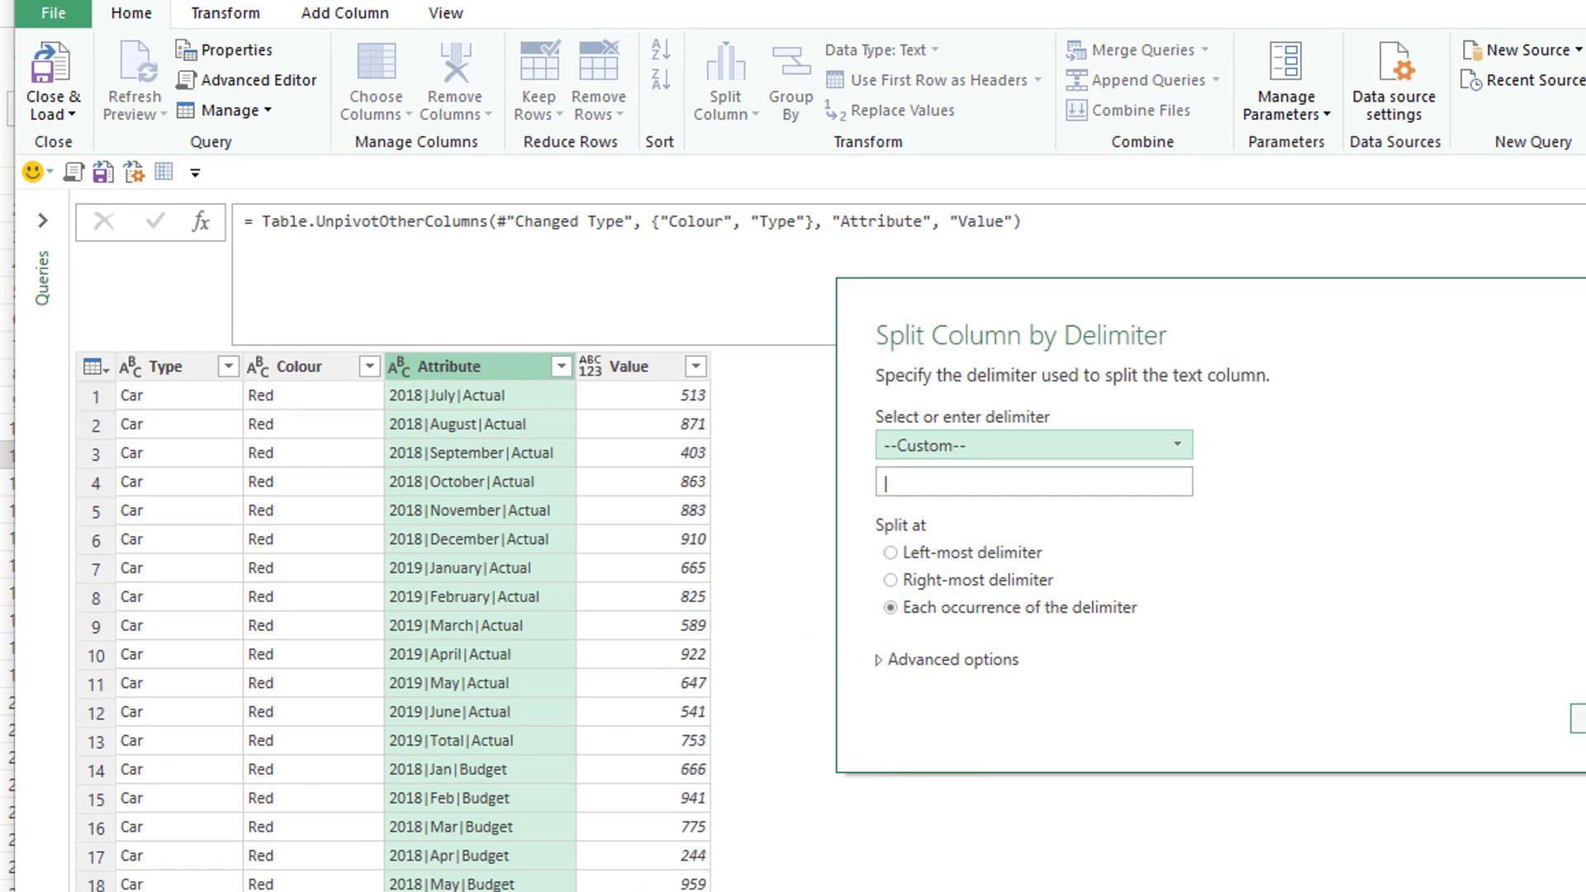
{"action": "left_click", "coordinate": [1576, 718]}
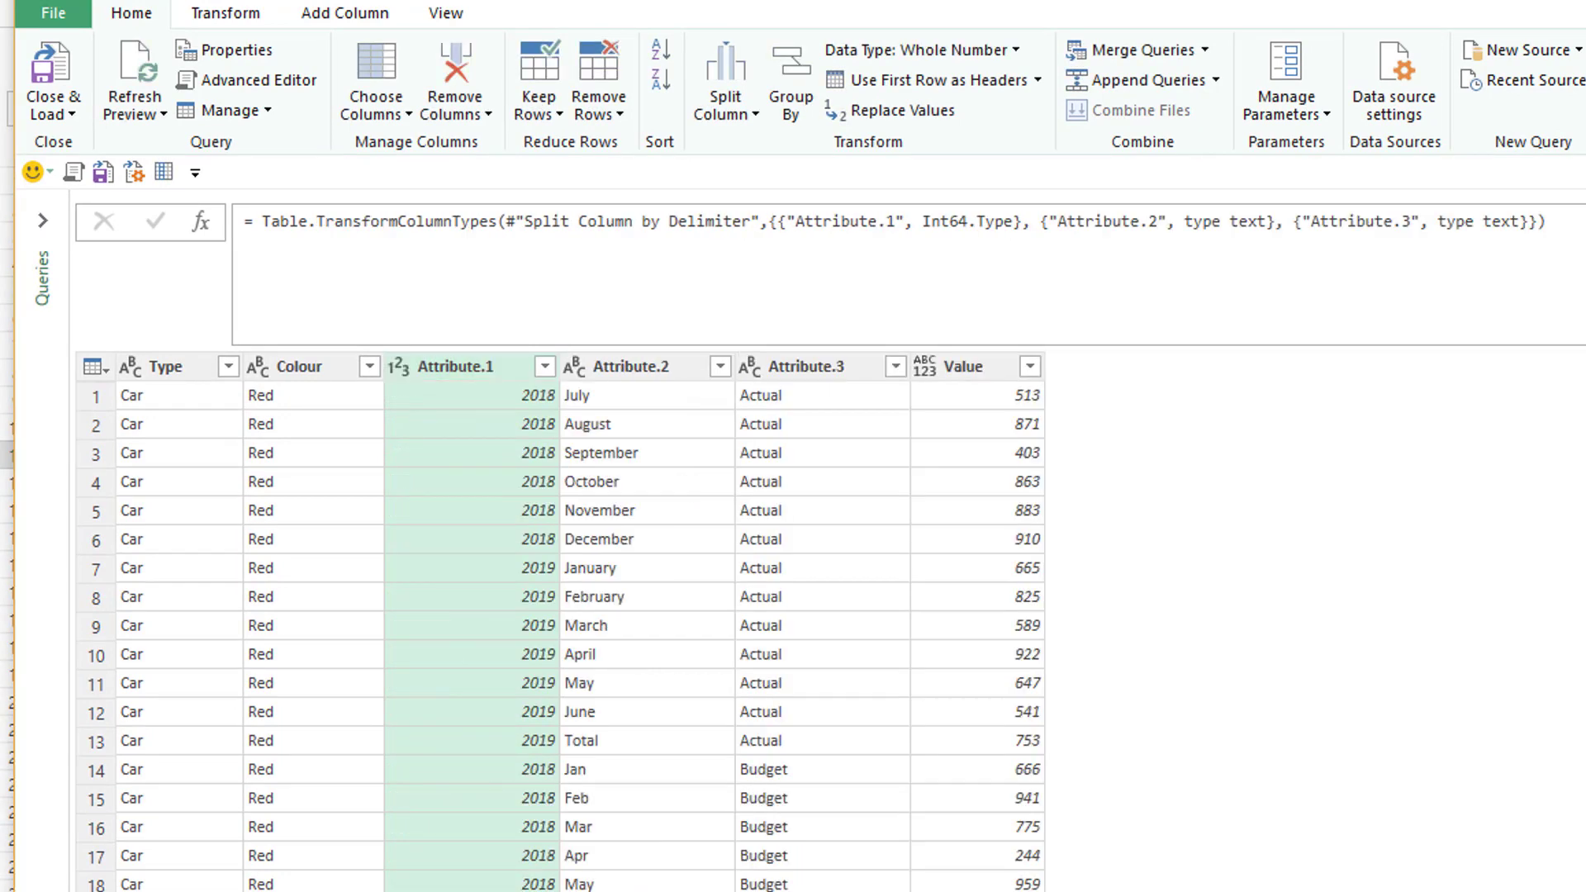
- Rename the Attribute.3 column to 'Actual or Budget'
{"action": "double_click", "coordinate": [820, 372]}
{"action": "type", "text": "Actual"}
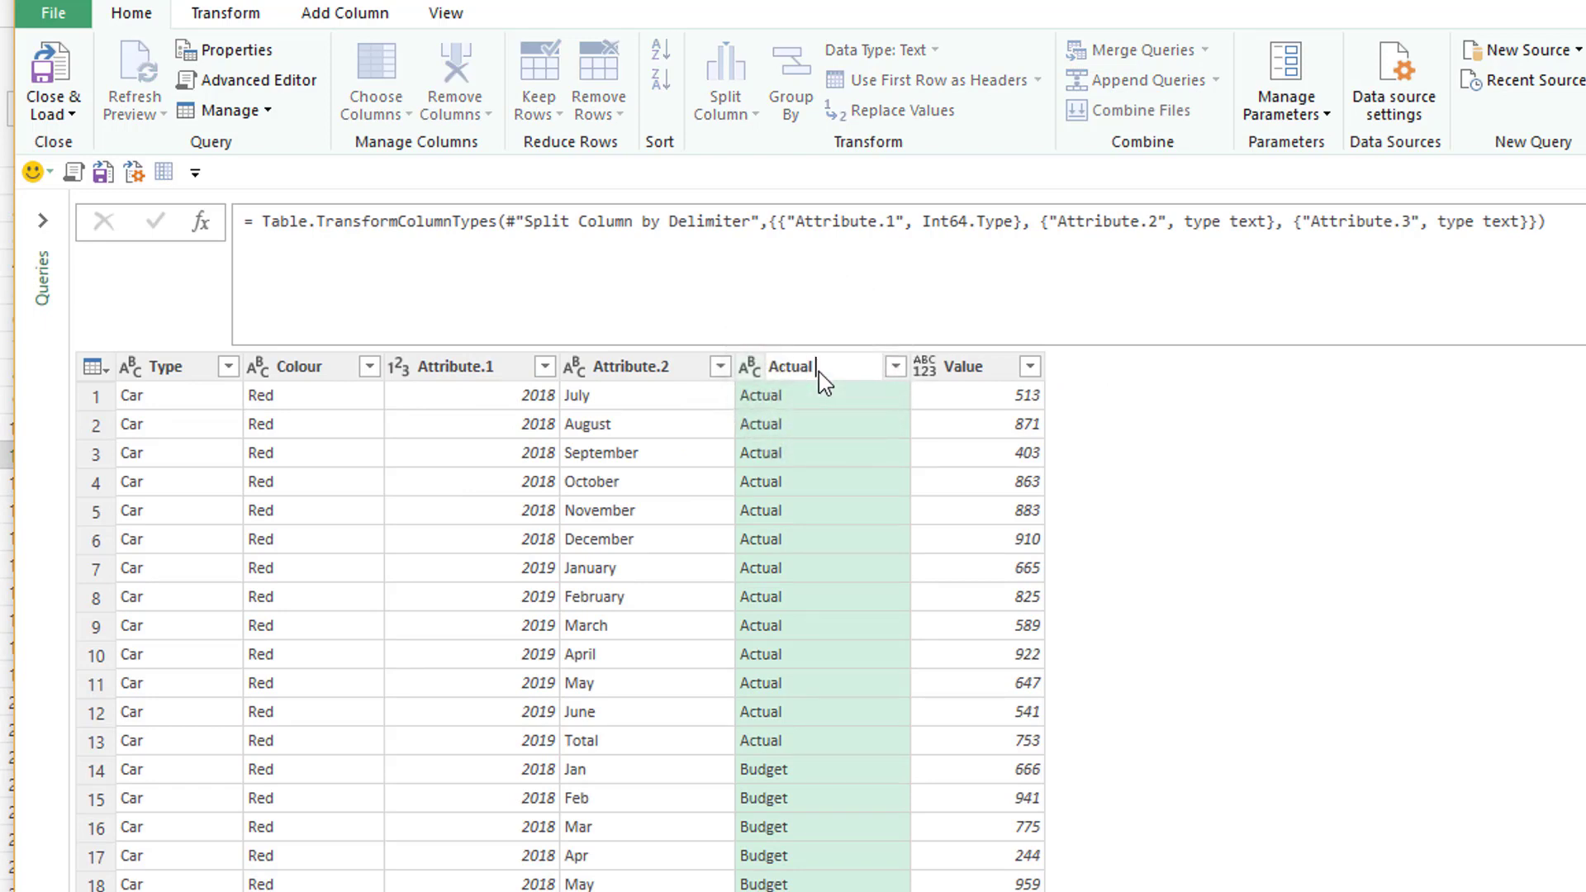
{"action": "type", "text": " or Budget"}
{"action": "key", "text": "Return"}
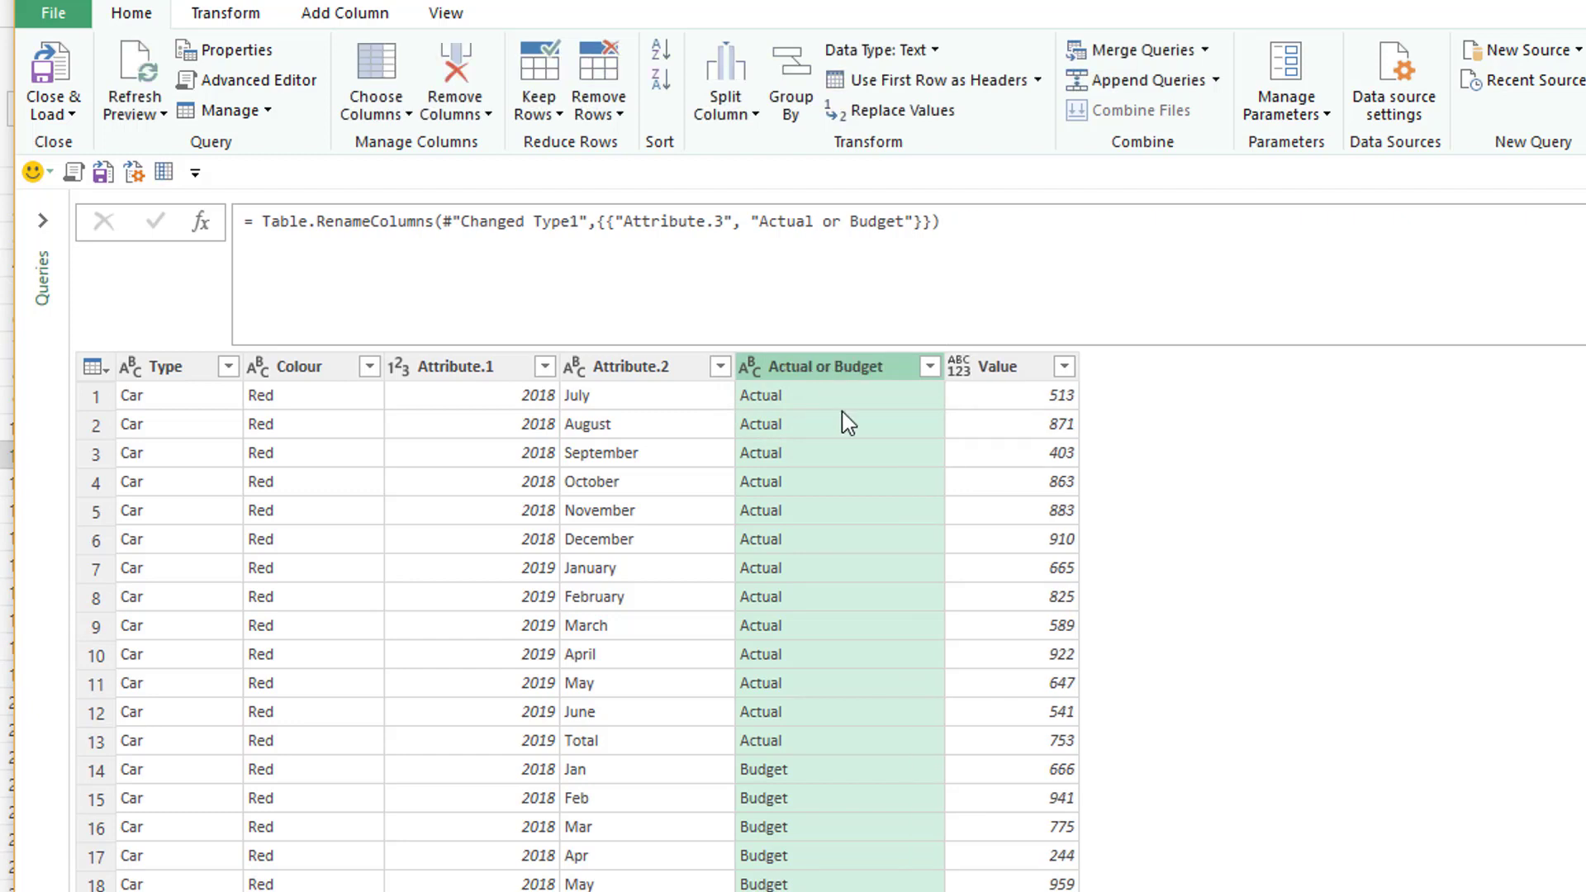
- Start a column from examples using Attribute.1 and Attribute.2, naming it Date
{"action": "left_click", "coordinate": [469, 360]}
{"action": "left_click", "coordinate": [652, 370], "text": "ctrl"}
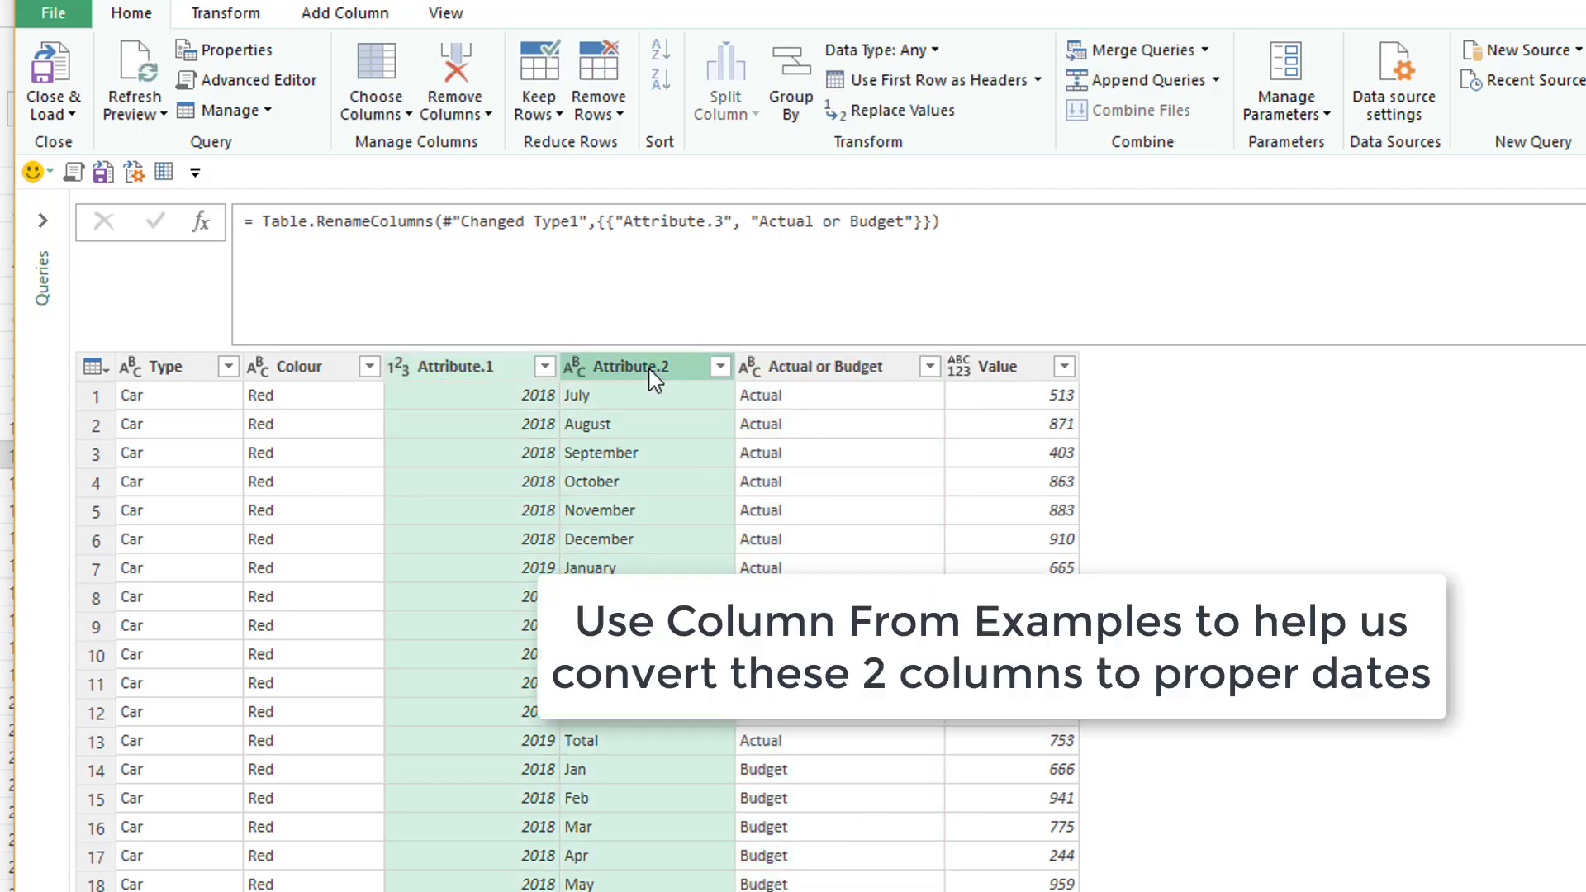
{"action": "left_click", "coordinate": [358, 18]}
{"action": "left_click", "coordinate": [91, 115]}
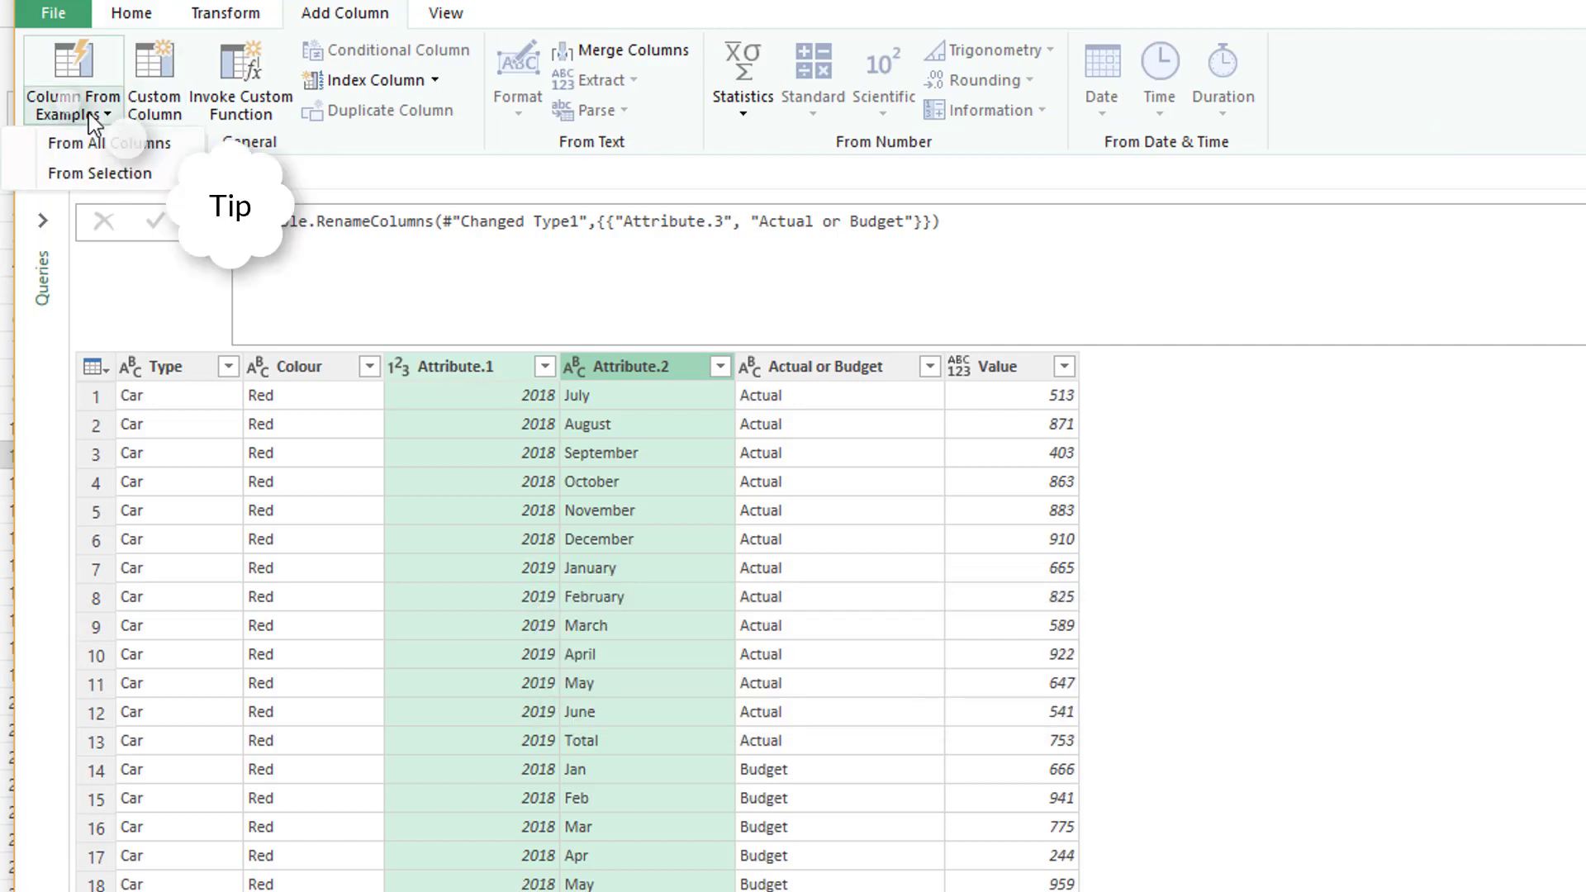
{"action": "left_click", "coordinate": [97, 173]}
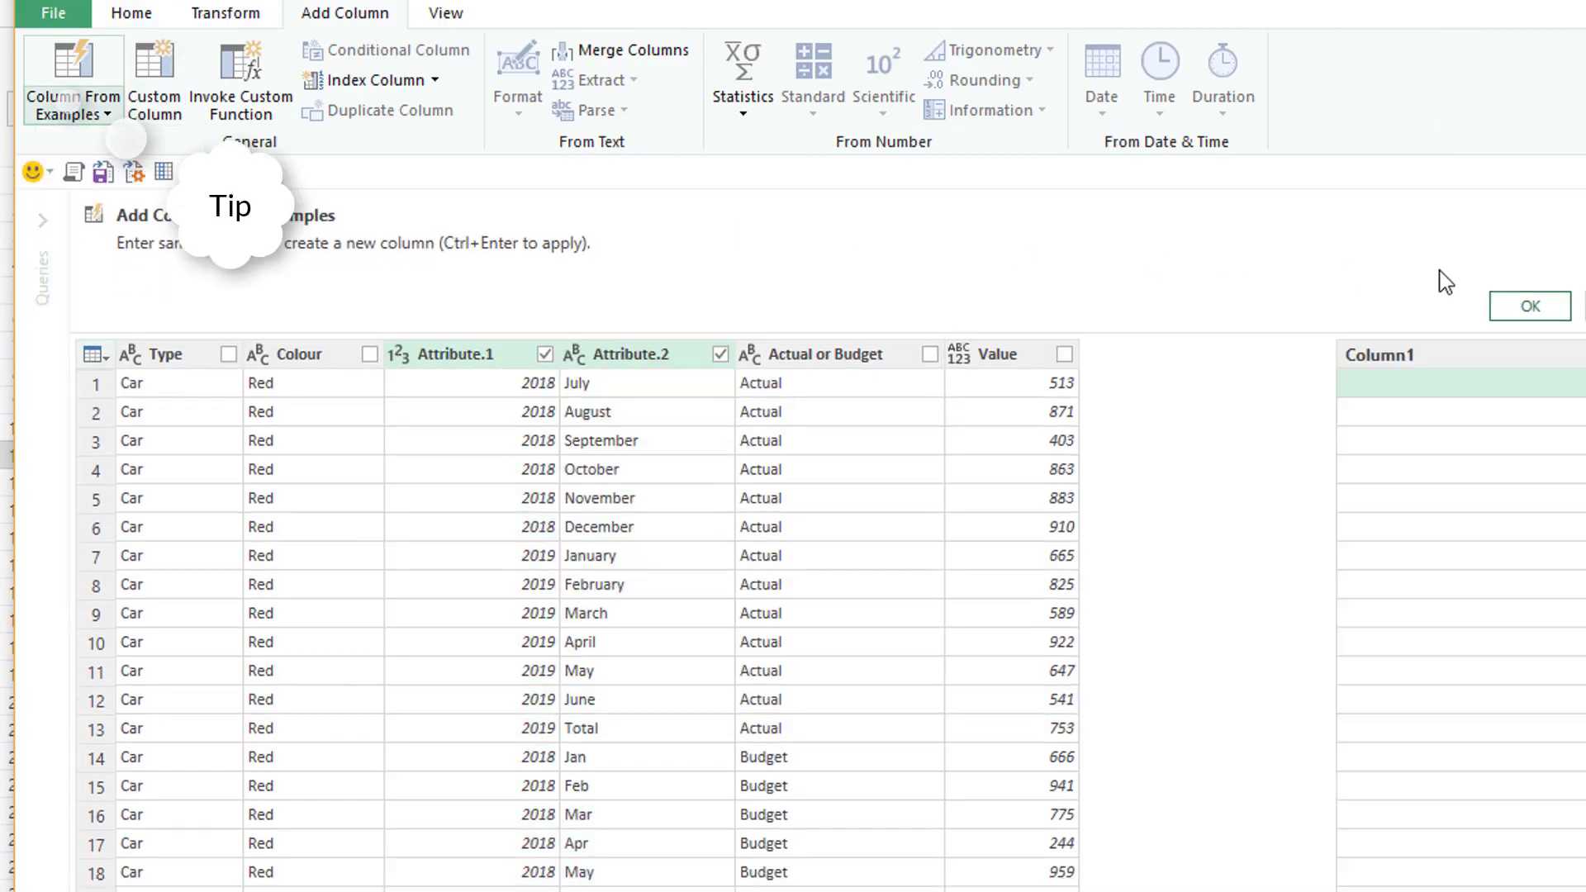
{"action": "double_click", "coordinate": [1427, 361]}
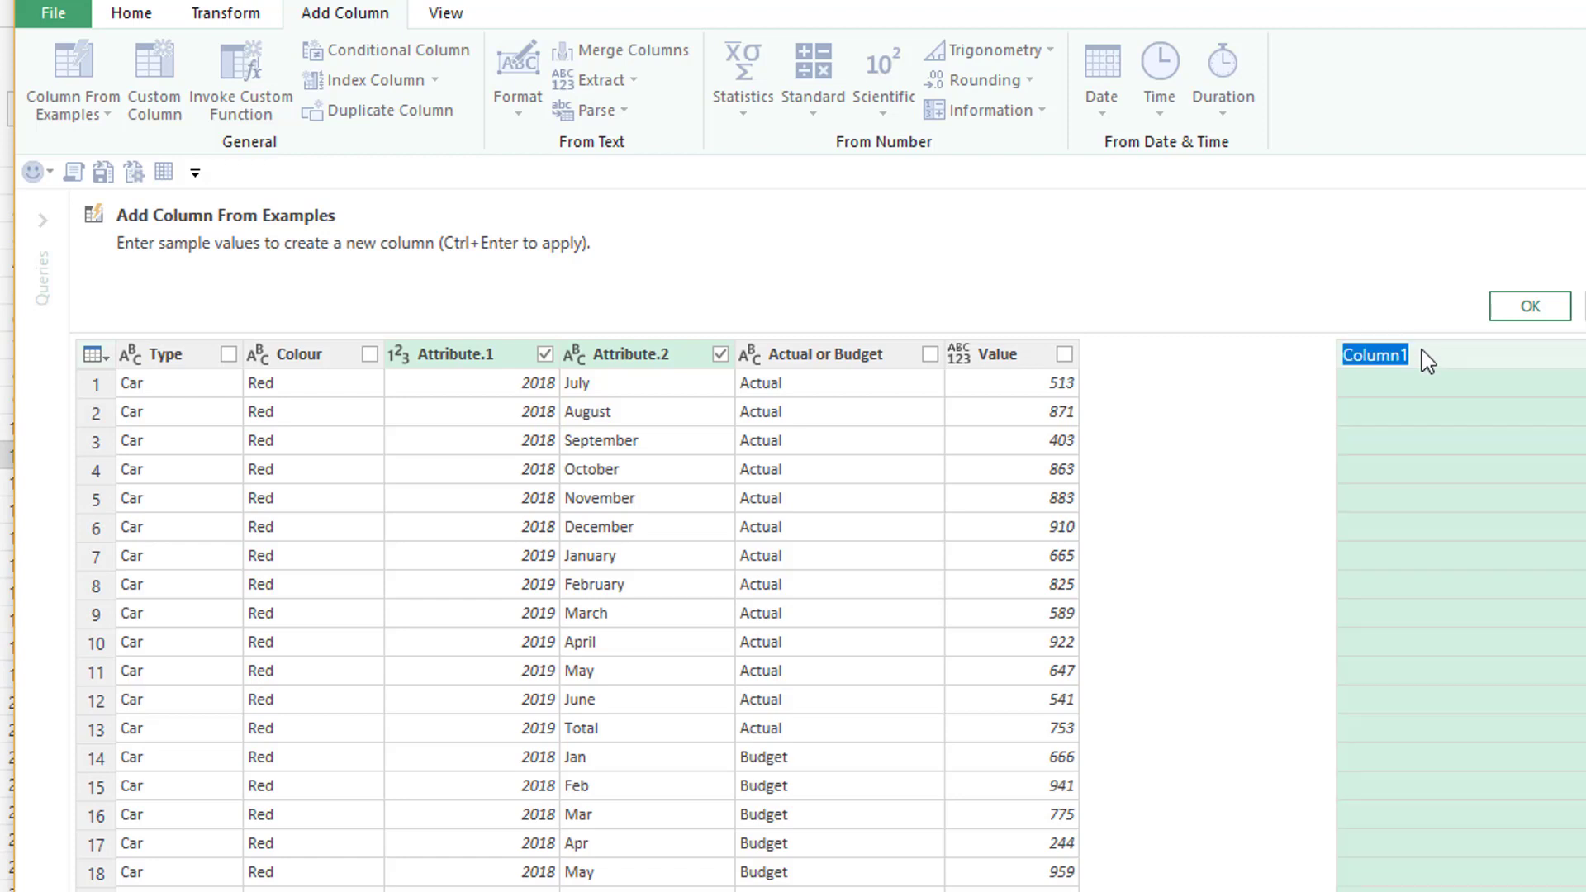
{"action": "type", "text": "Date"}
- Enter the examples 2018-Jul-01 and 2018-Aug-01 and accept the generated Date column
{"action": "left_click", "coordinate": [1430, 385]}
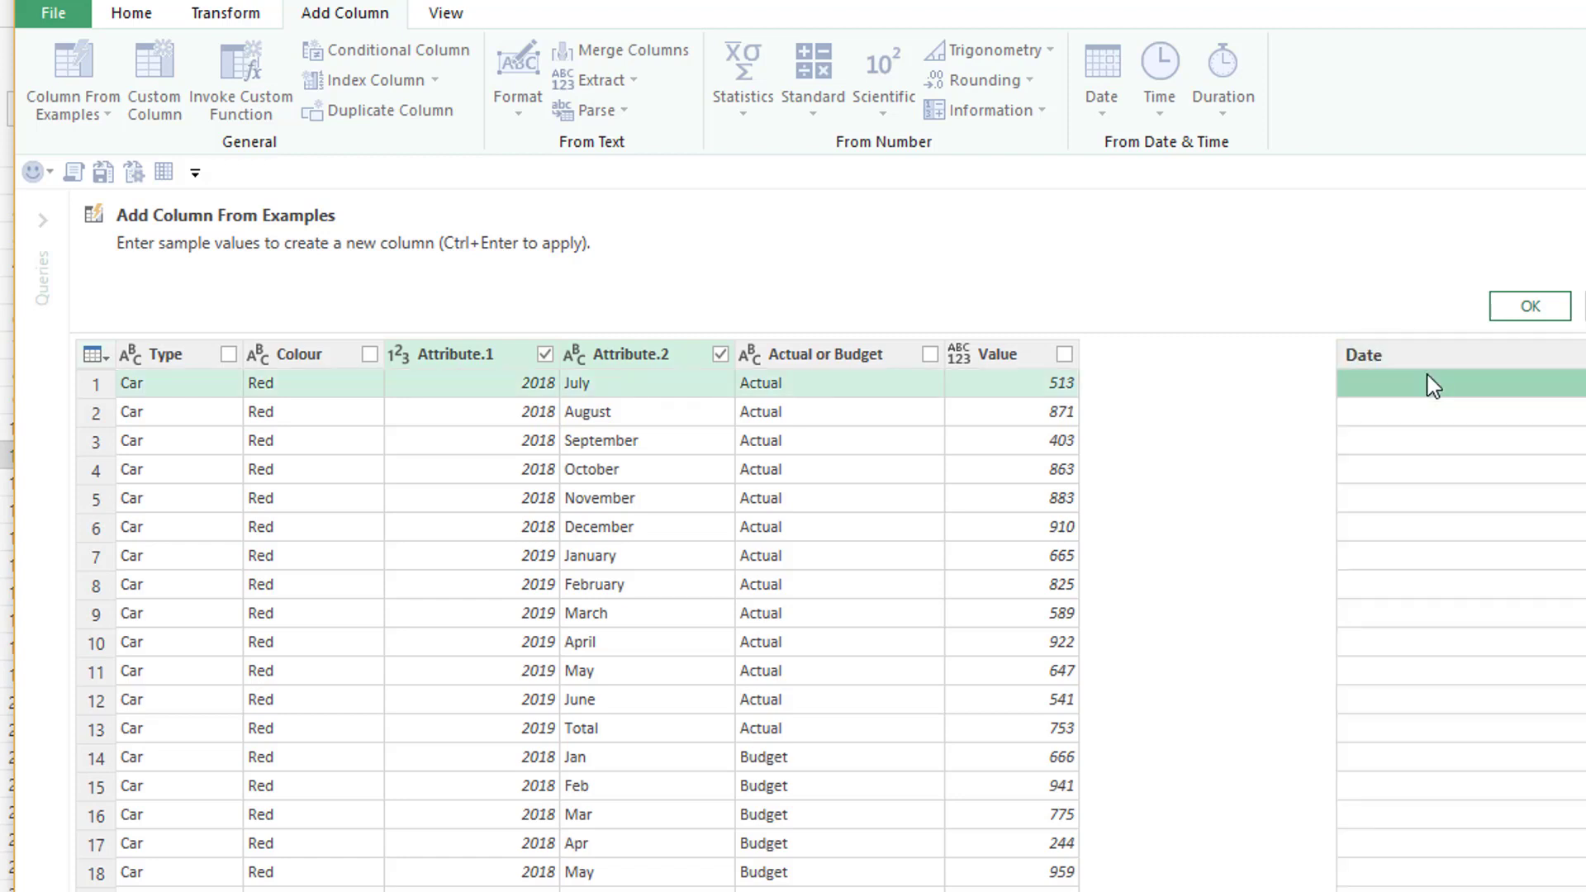
{"action": "type", "text": "201"}
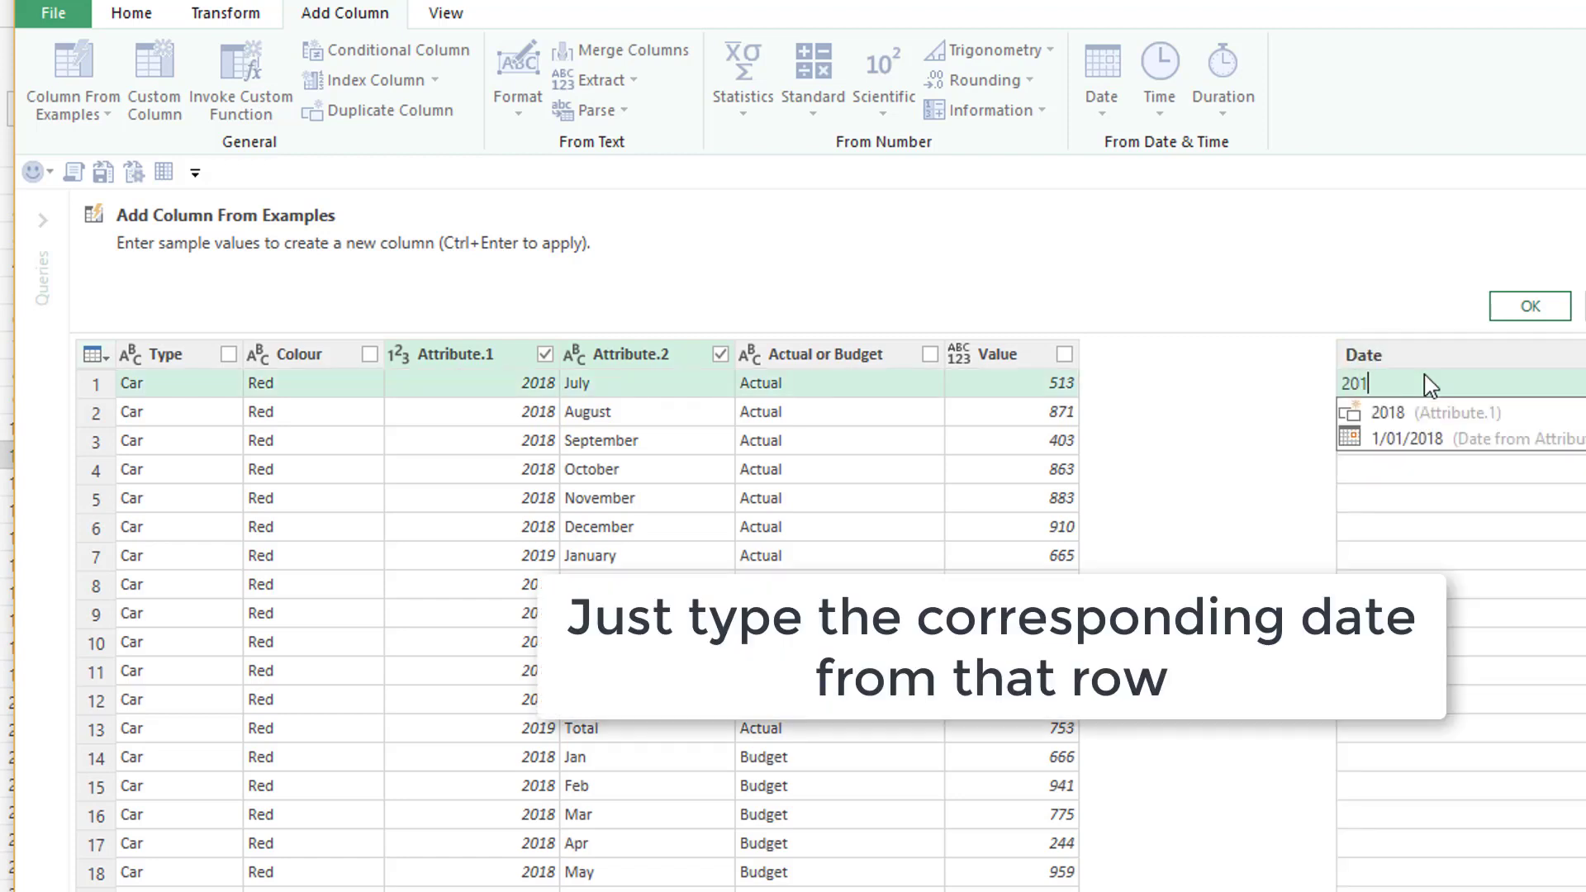
{"action": "type", "text": "8-Jul-01"}
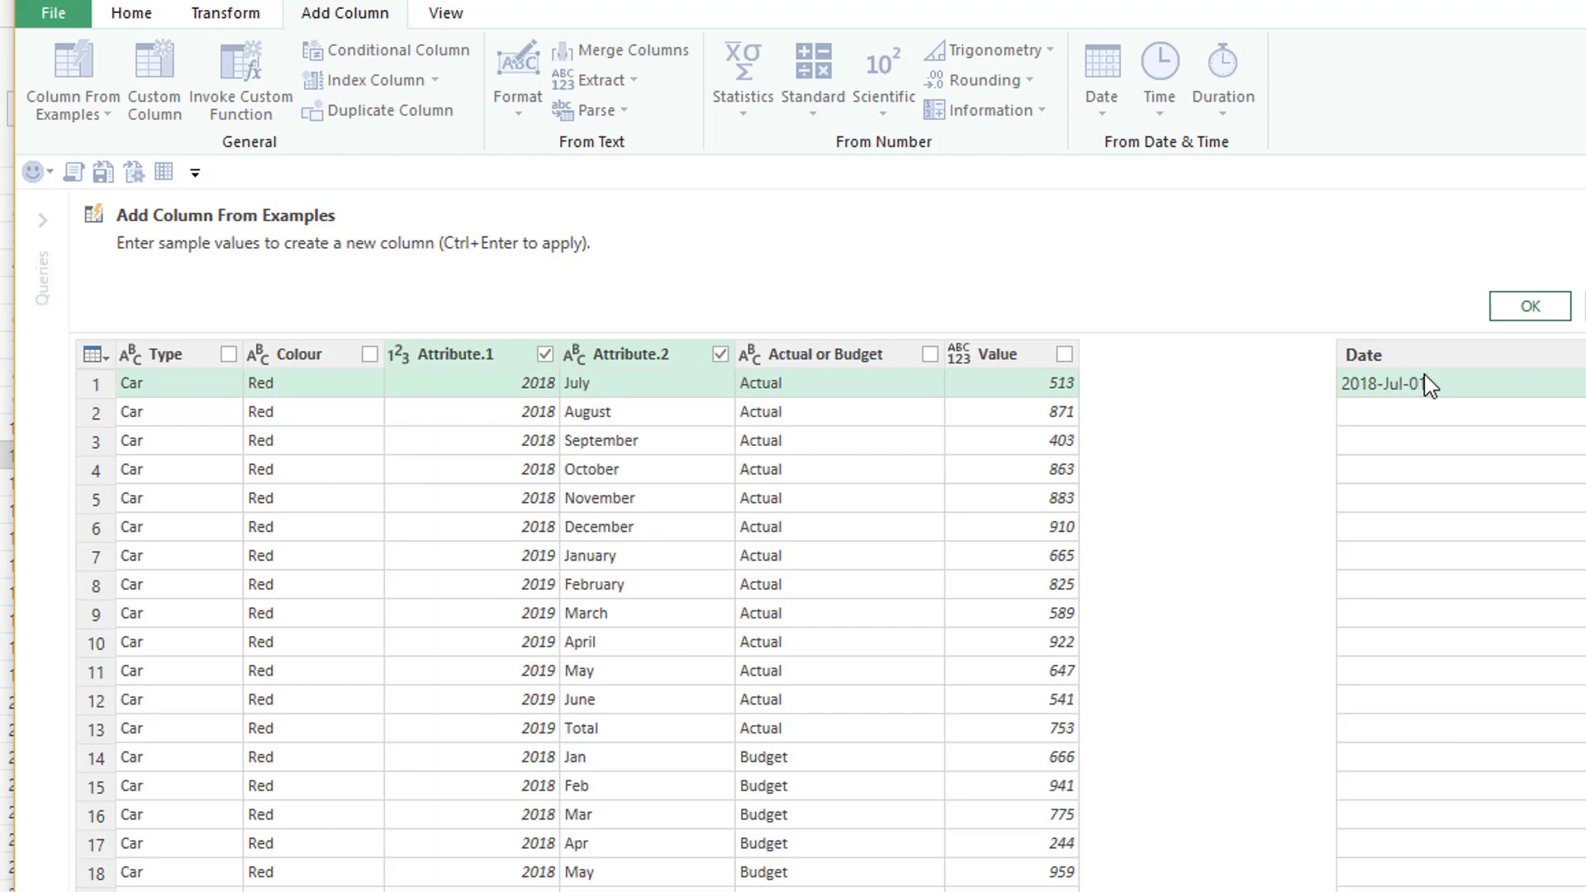
{"action": "key", "text": "Return"}
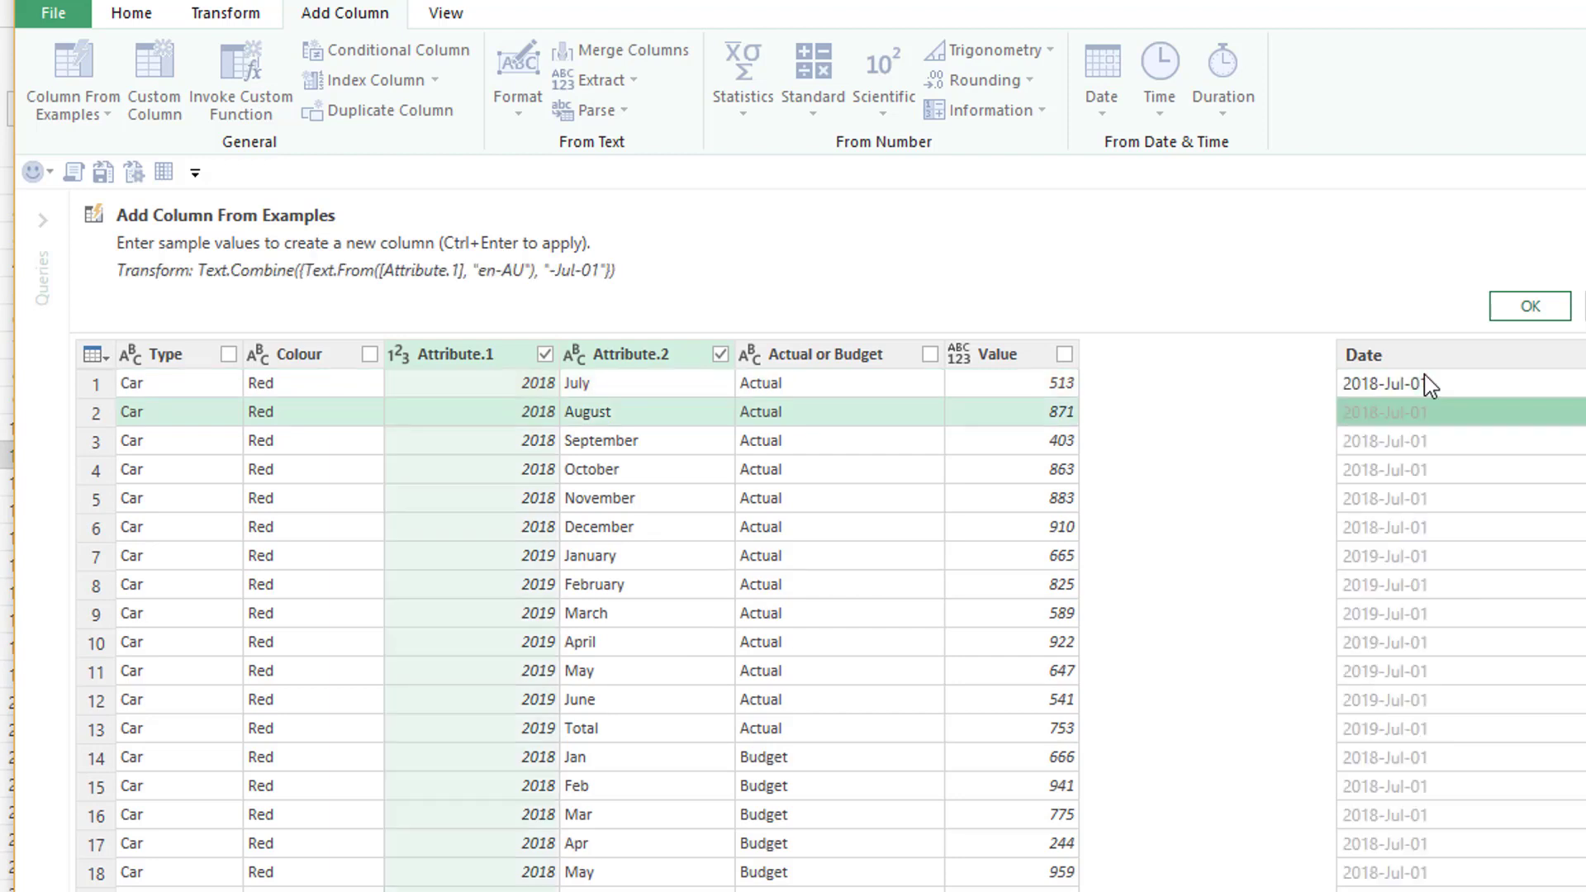
{"action": "scroll", "coordinate": [1457, 851], "scroll_direction": "down", "scroll_amount": 1}
{"action": "scroll", "coordinate": [1456, 851], "scroll_direction": "up", "scroll_amount": 1}
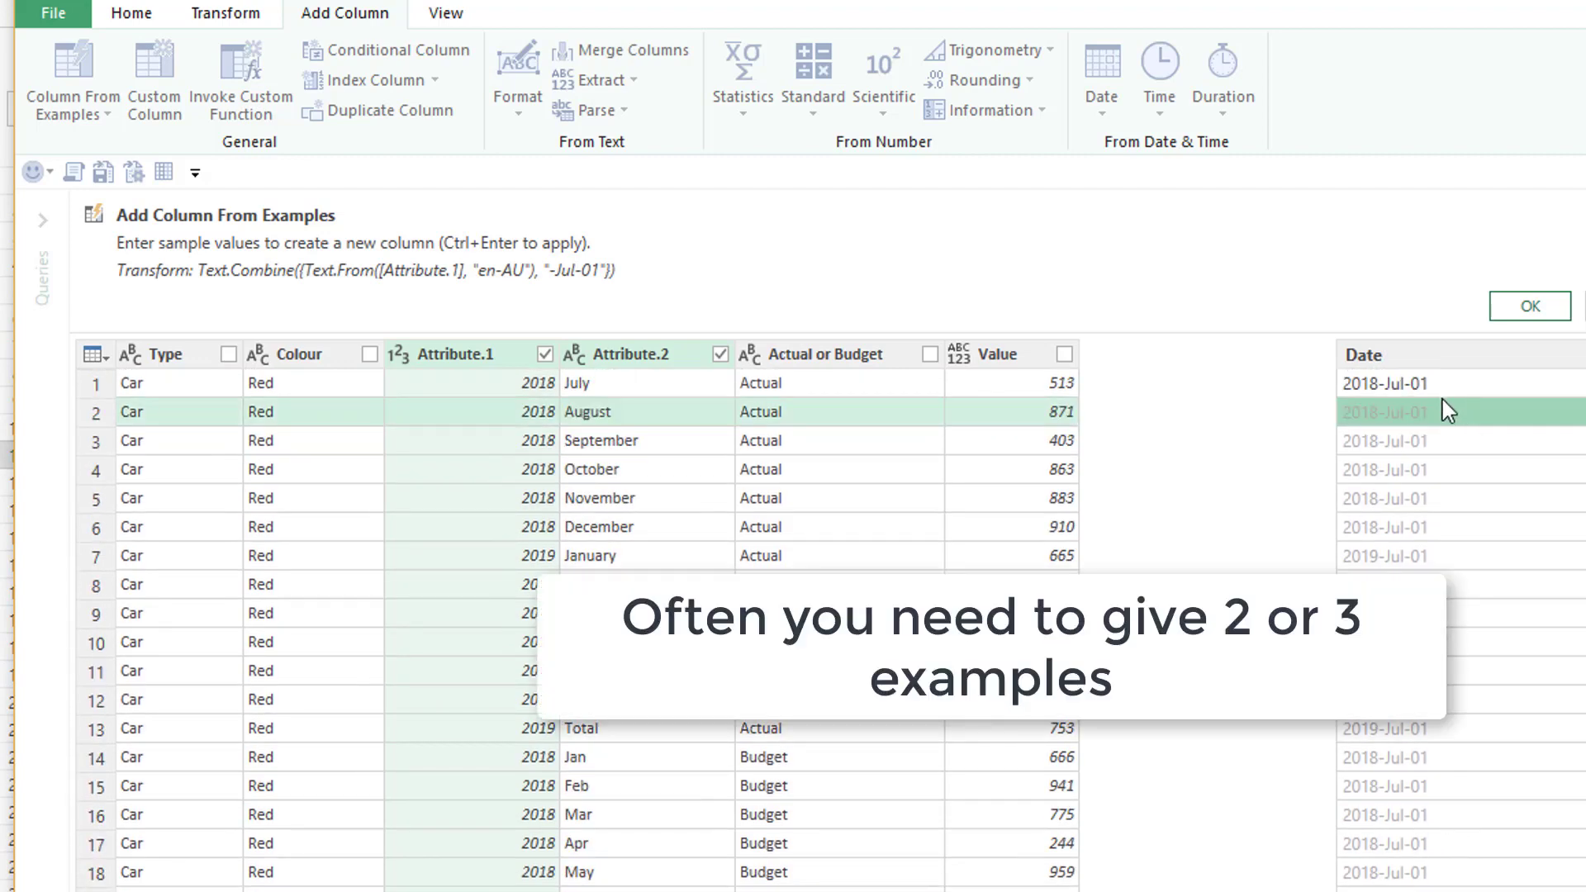
{"action": "type", "text": "2018-Aug-01"}
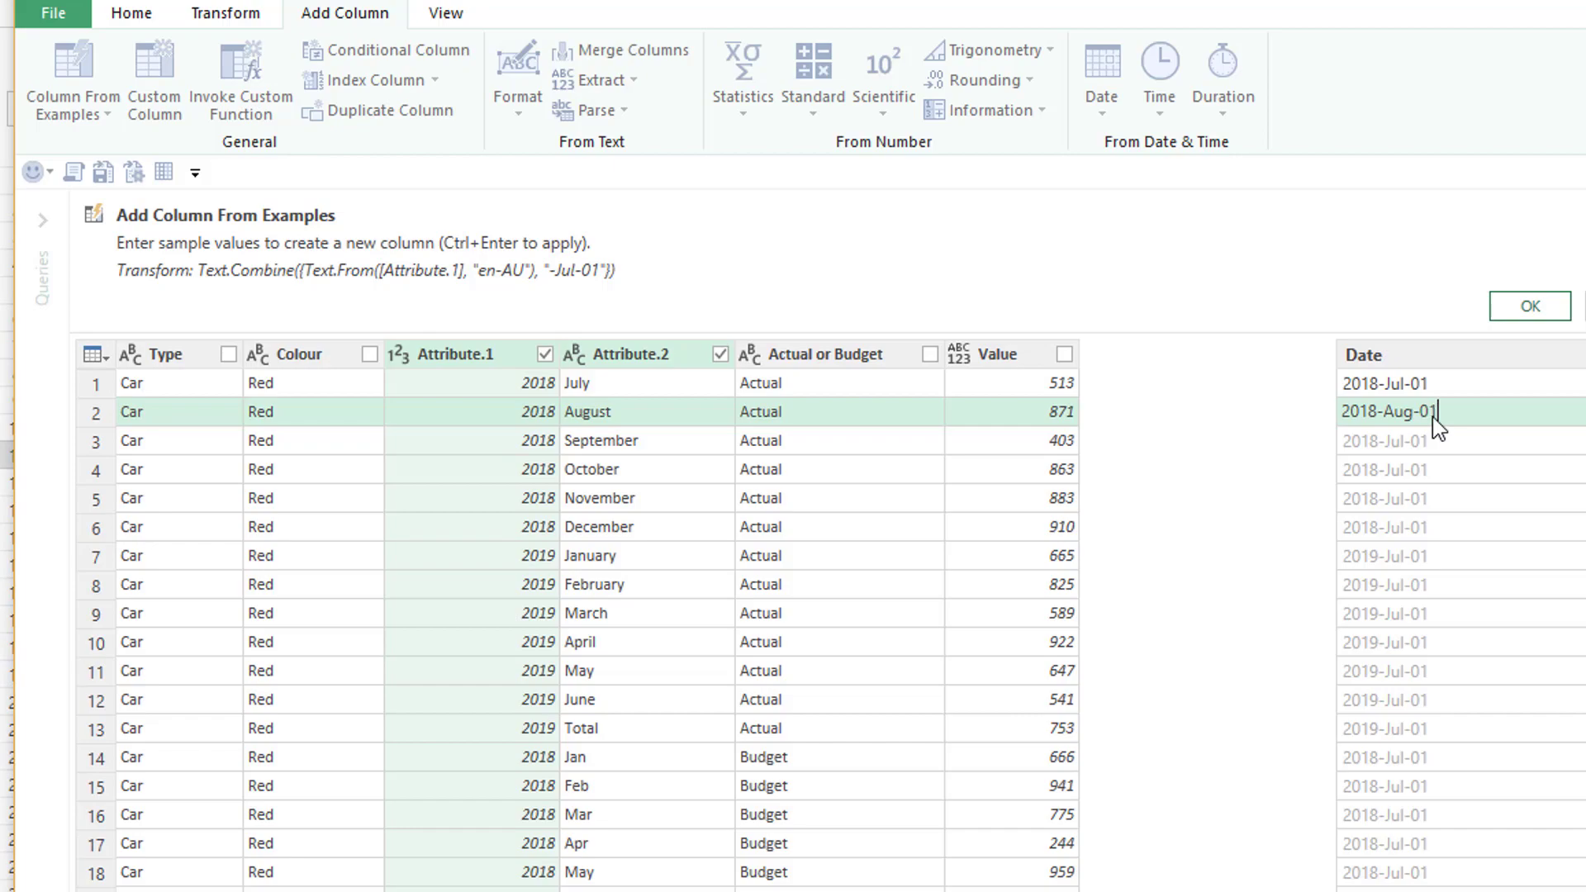
{"action": "key", "text": "Return"}
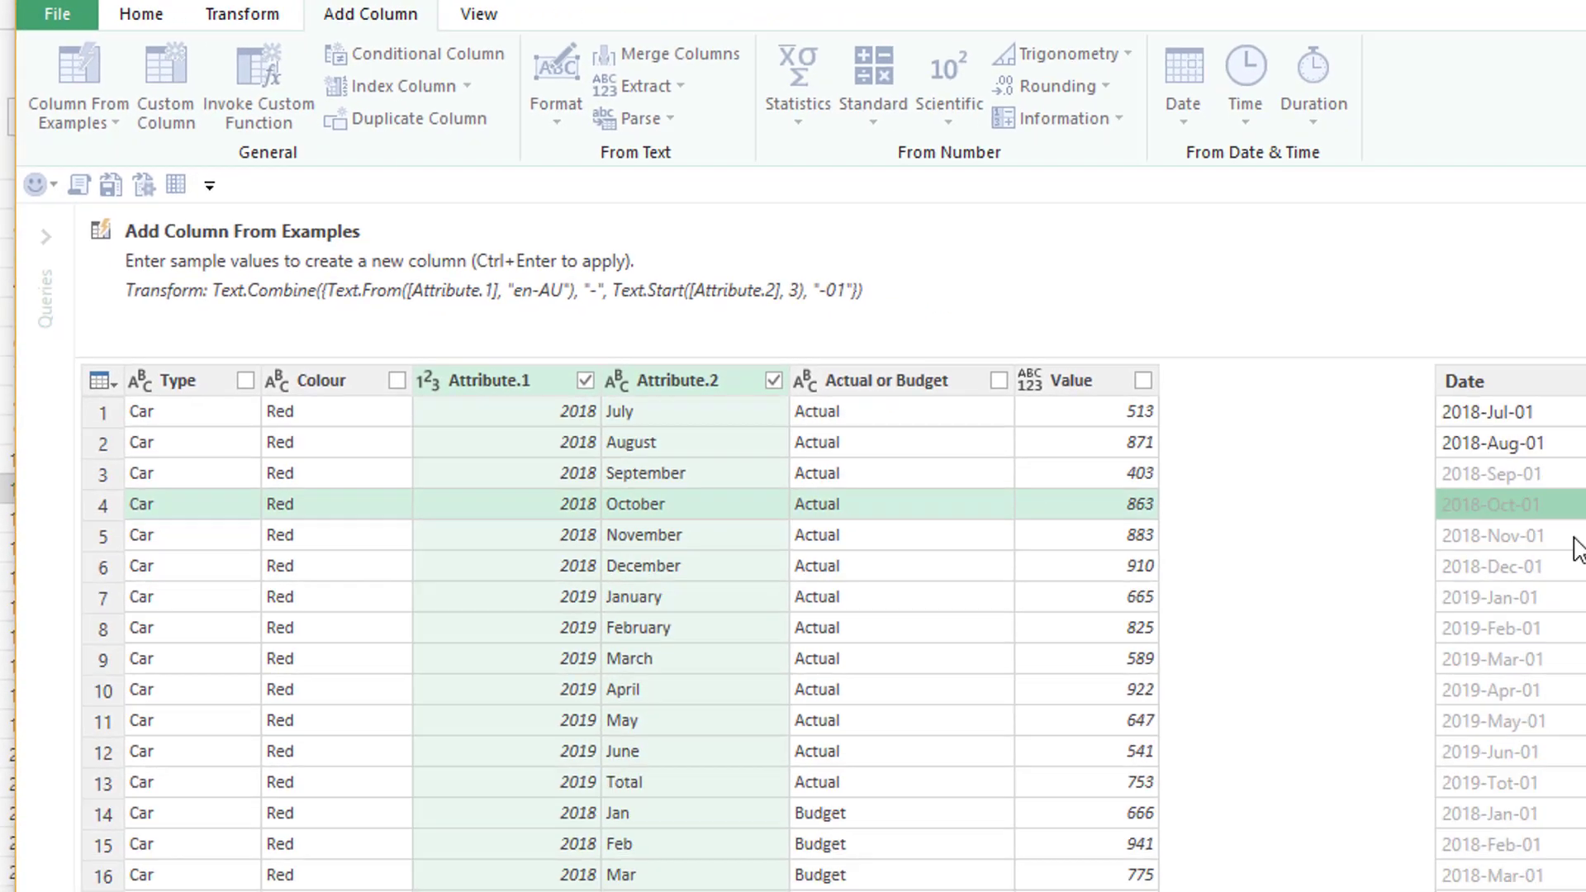
{"action": "scroll", "coordinate": [1580, 812], "scroll_direction": "down", "scroll_amount": 9}
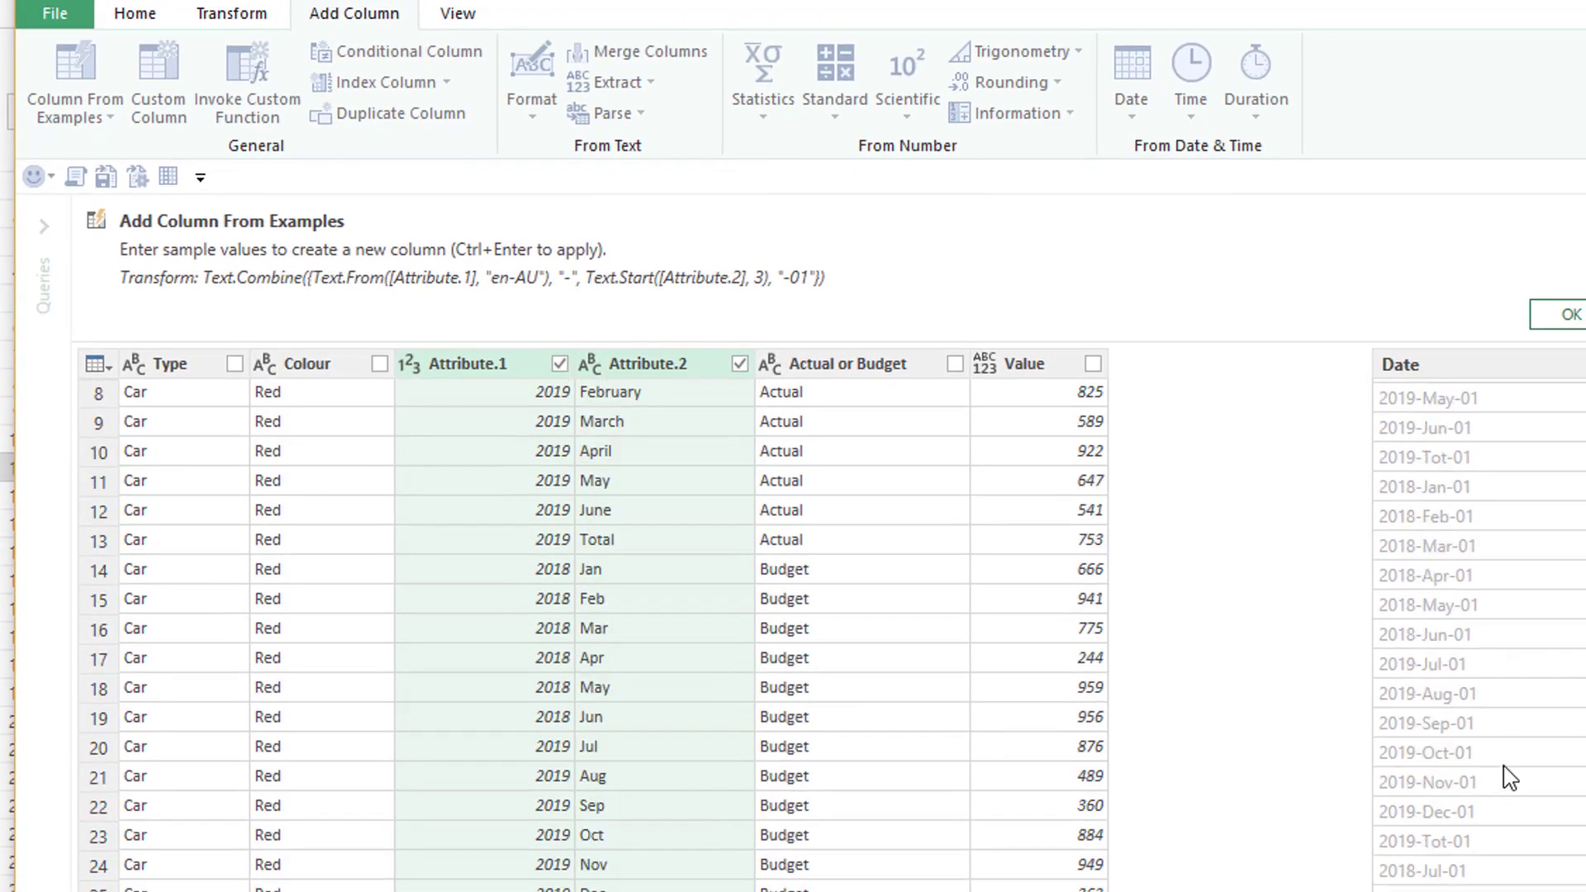
{"action": "left_click", "coordinate": [1485, 836]}
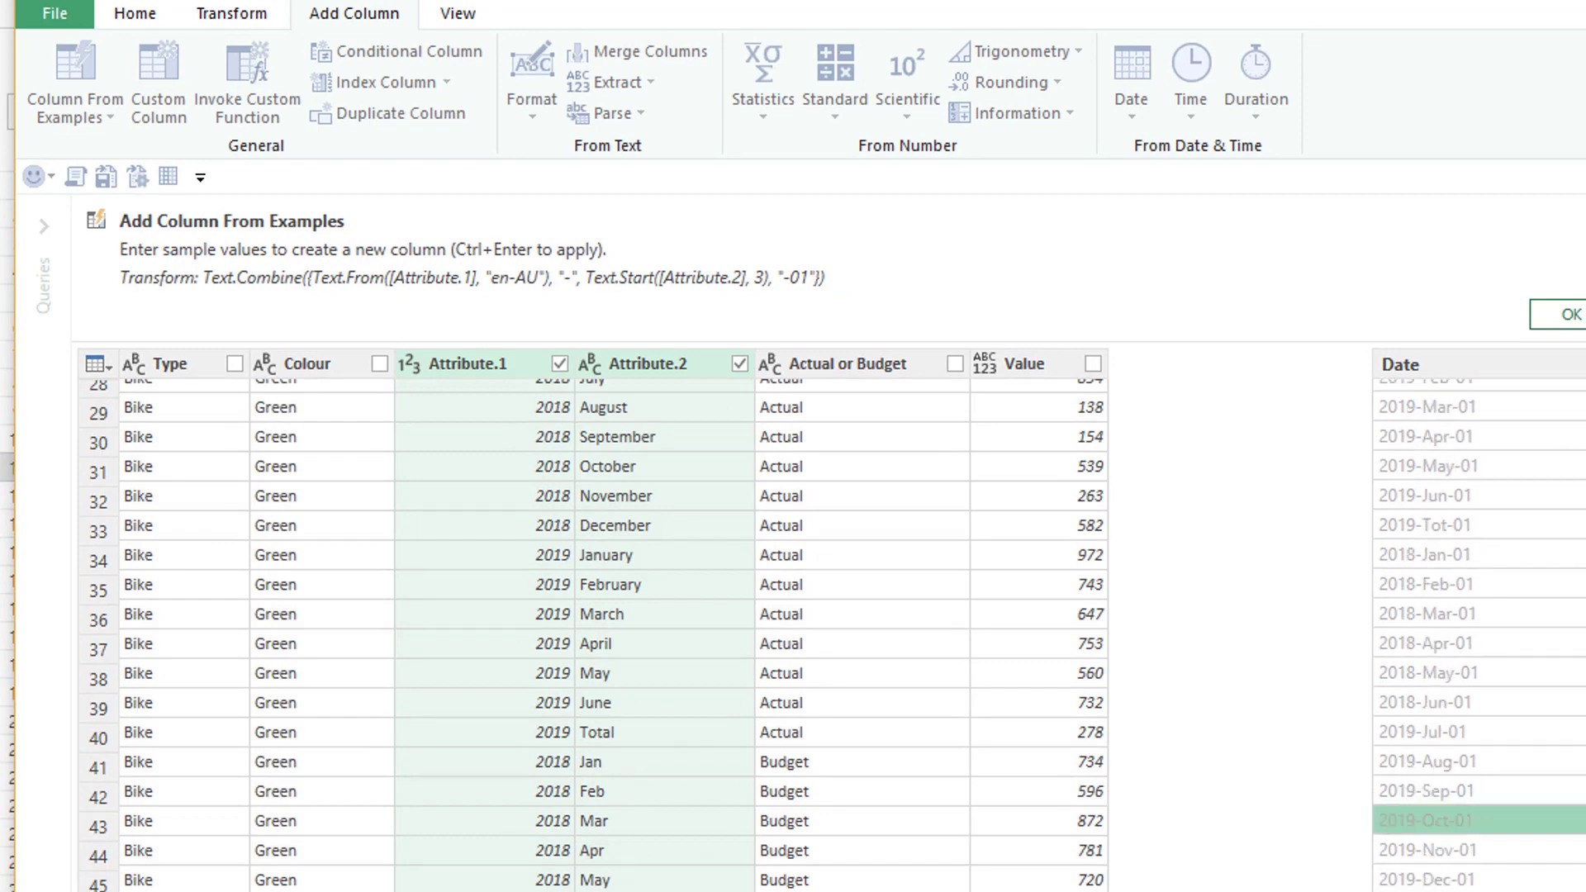
{"action": "scroll", "coordinate": [833, 635], "scroll_direction": "down", "scroll_amount": 2}
{"action": "scroll", "coordinate": [833, 634], "scroll_direction": "up", "scroll_amount": 12}
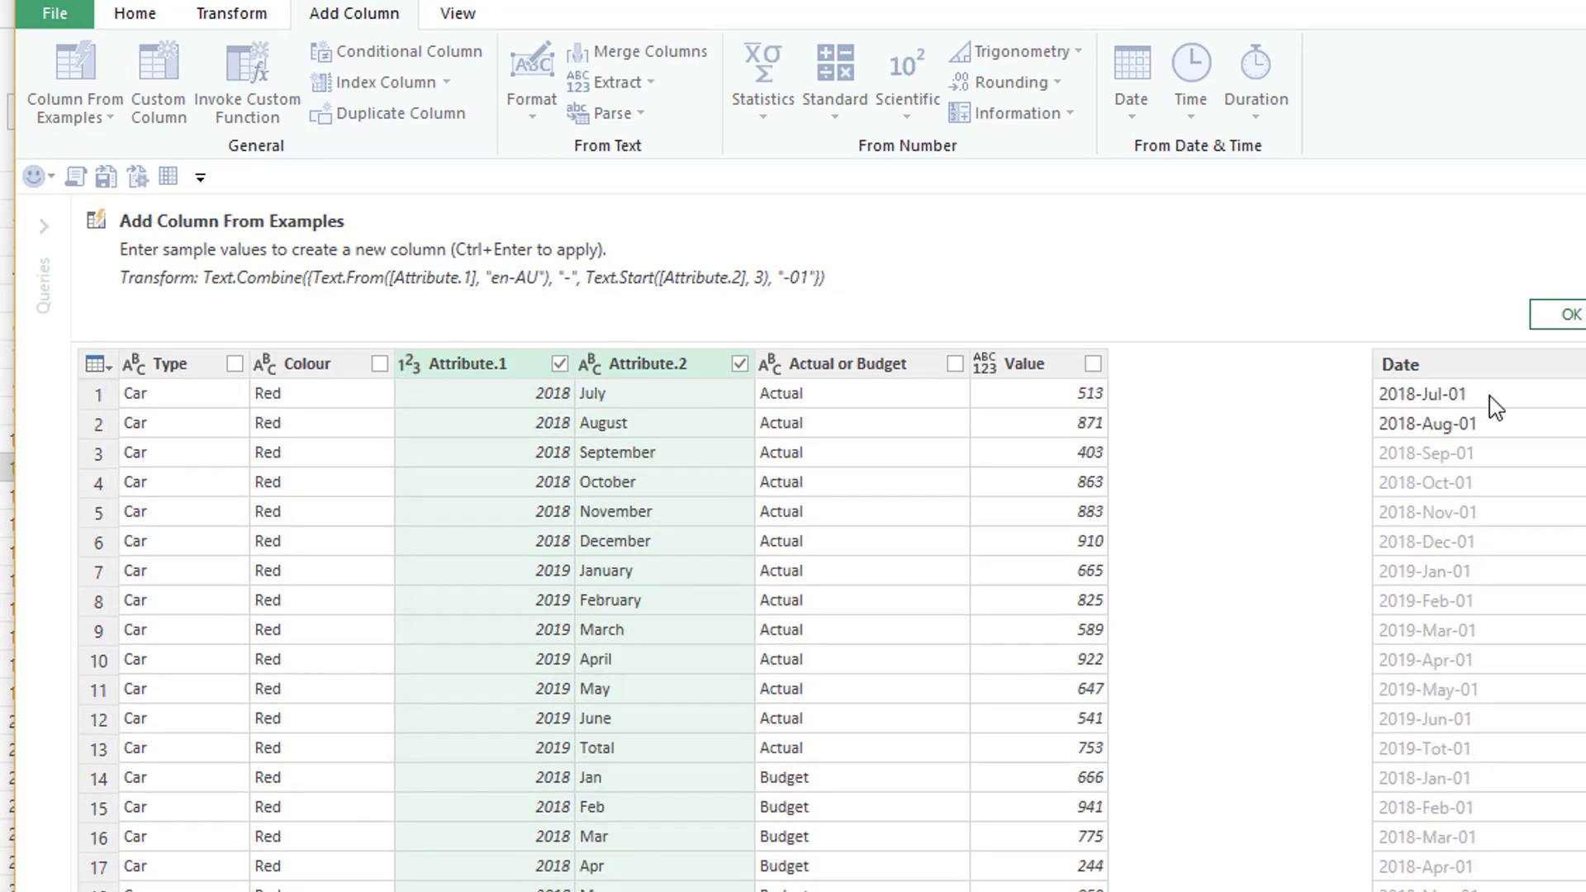
{"action": "left_click", "coordinate": [1560, 315]}
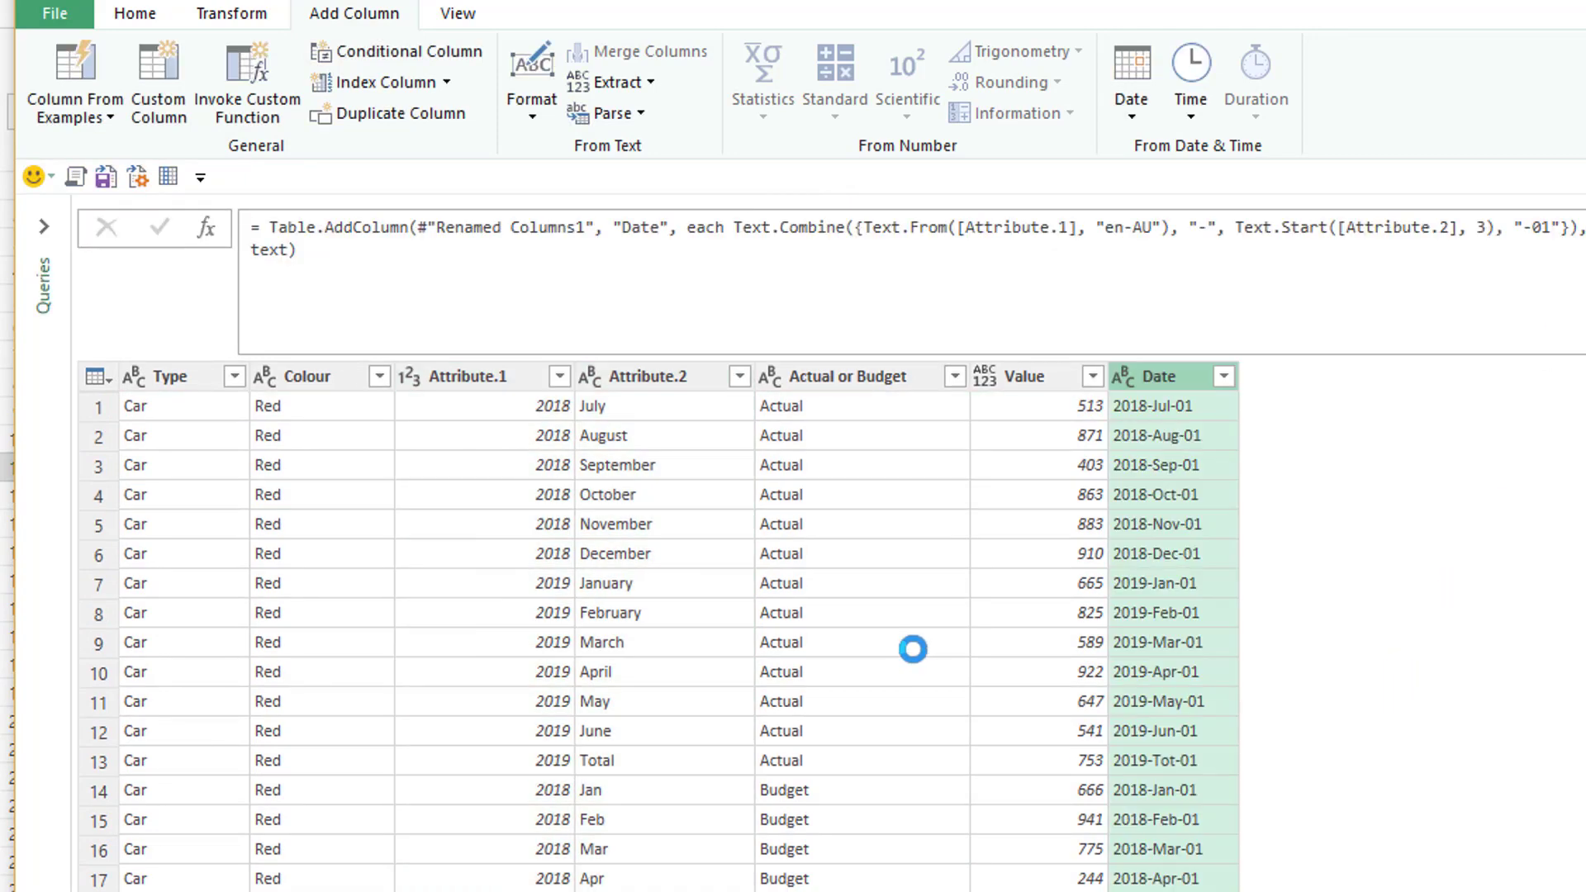
- Set the Date column to the Date type and filter out Attribute.2's Total rows
{"action": "left_click", "coordinate": [1125, 378]}
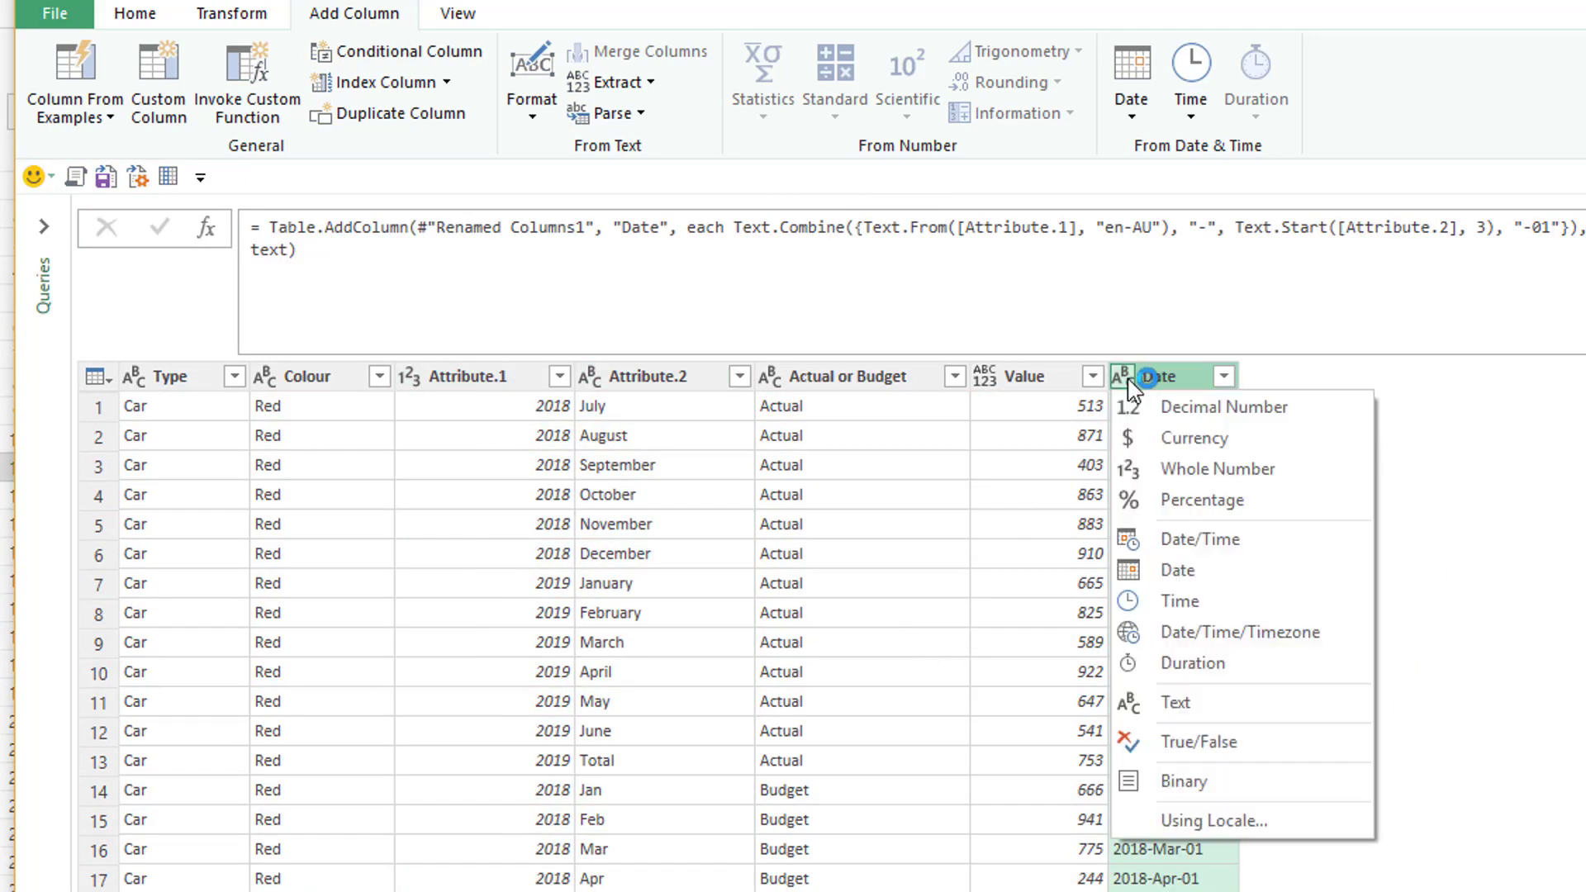
{"action": "left_click", "coordinate": [1167, 572]}
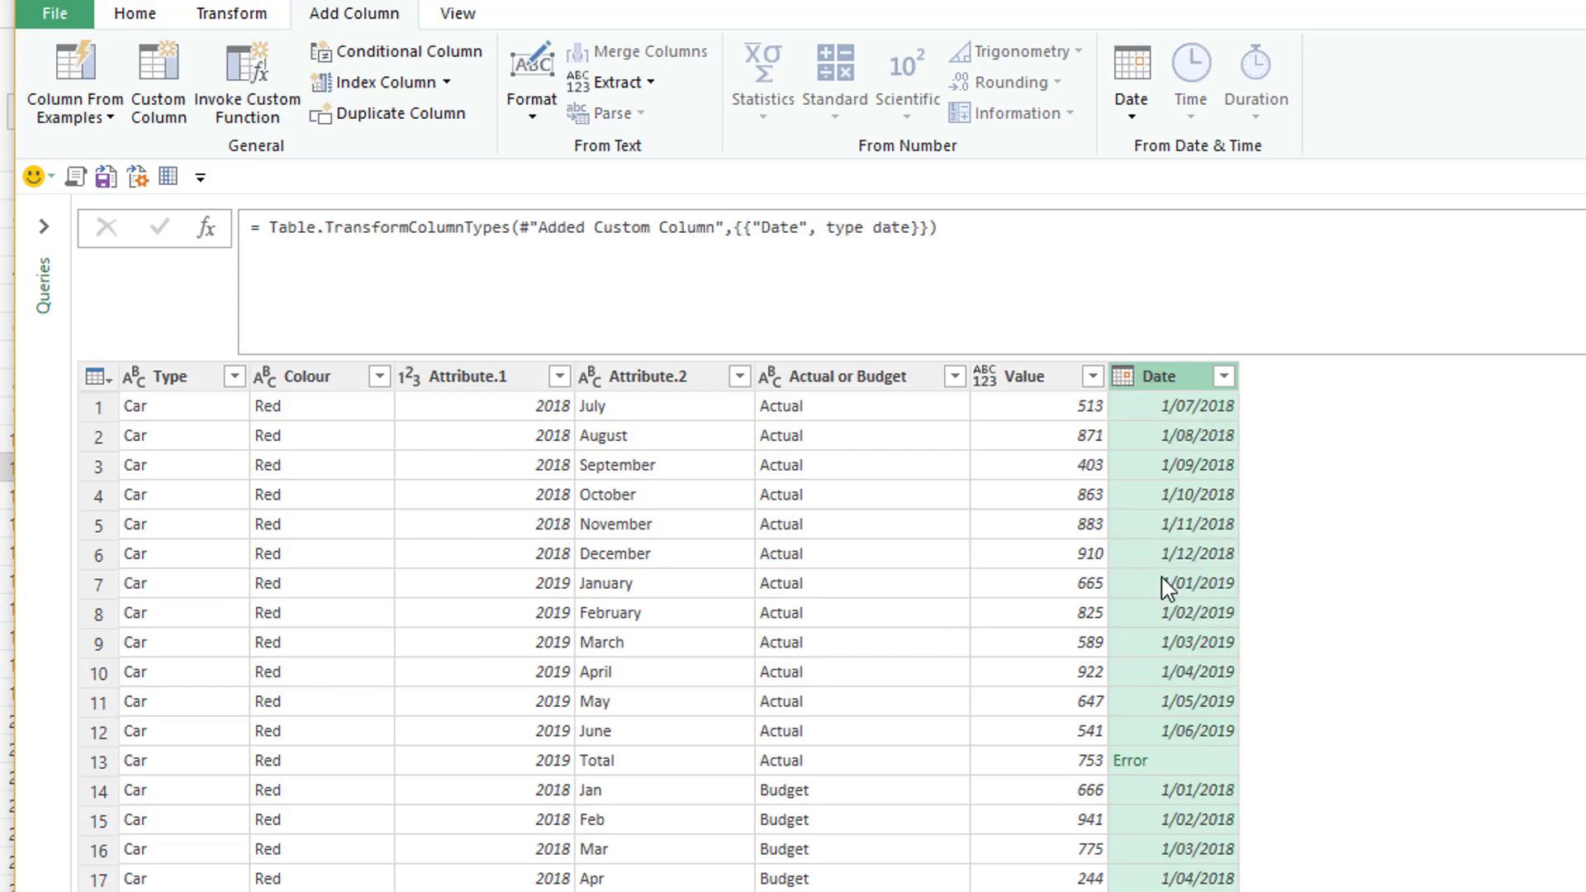
{"action": "left_click", "coordinate": [1210, 761]}
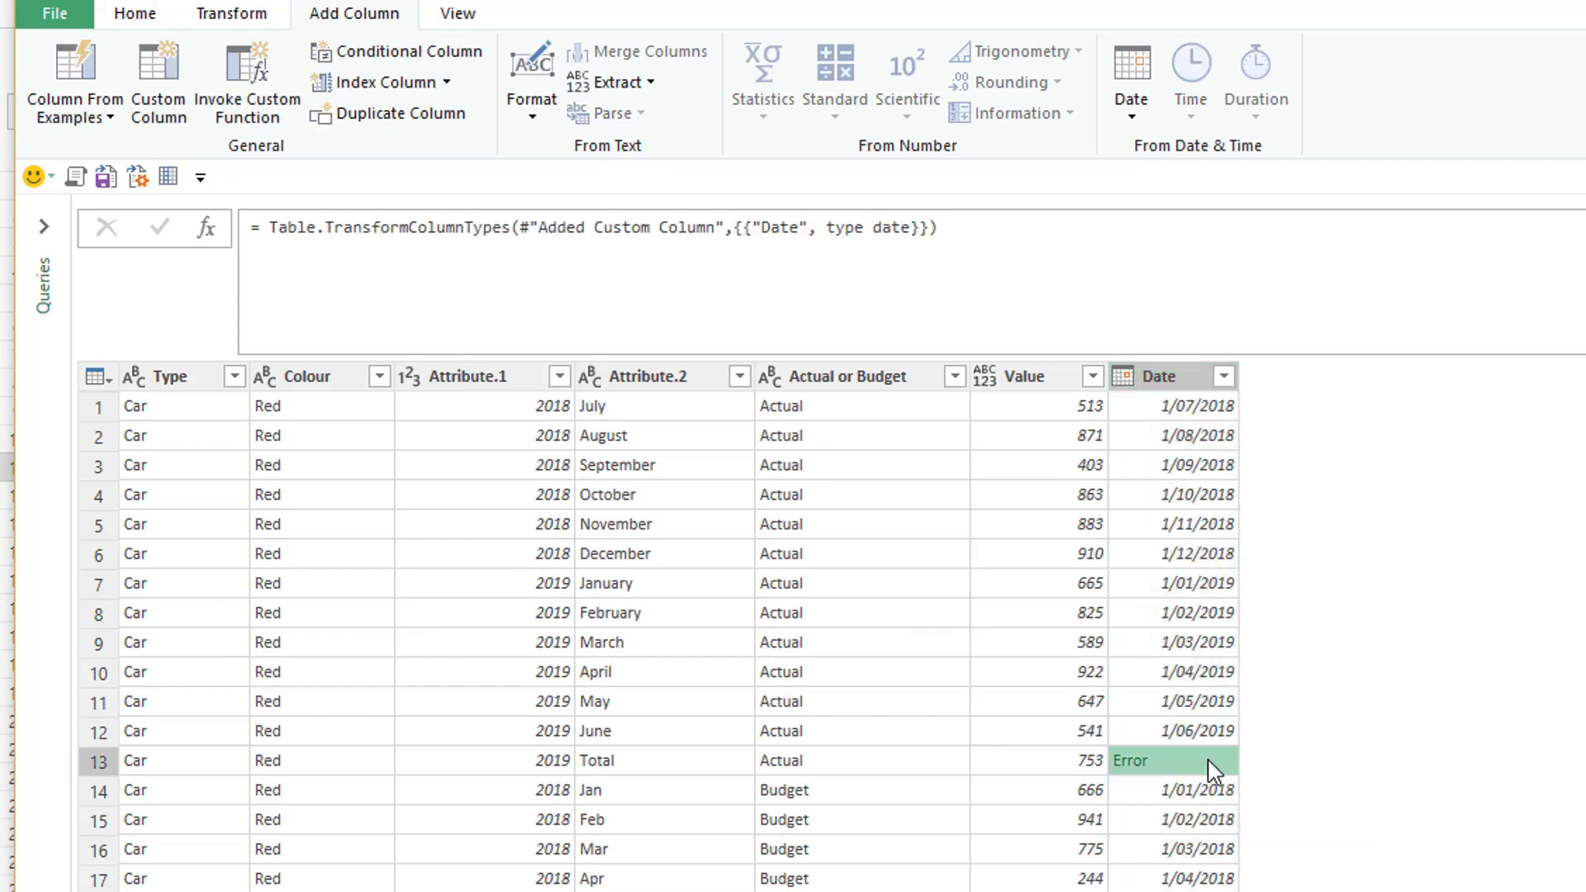
{"action": "left_click", "coordinate": [655, 764]}
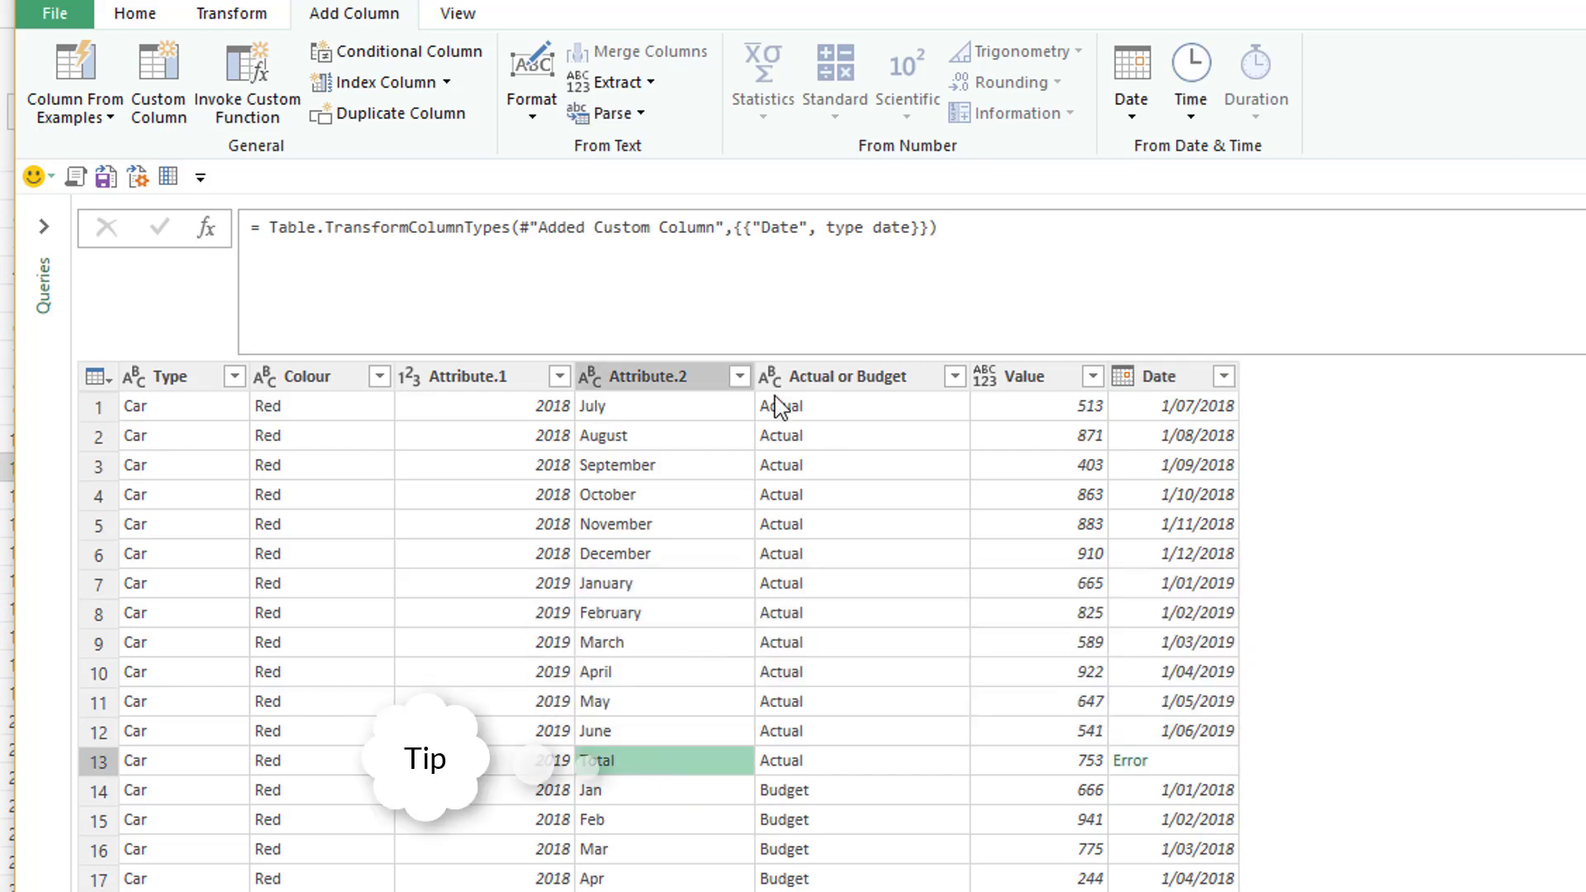
{"action": "right_click", "coordinate": [686, 778]}
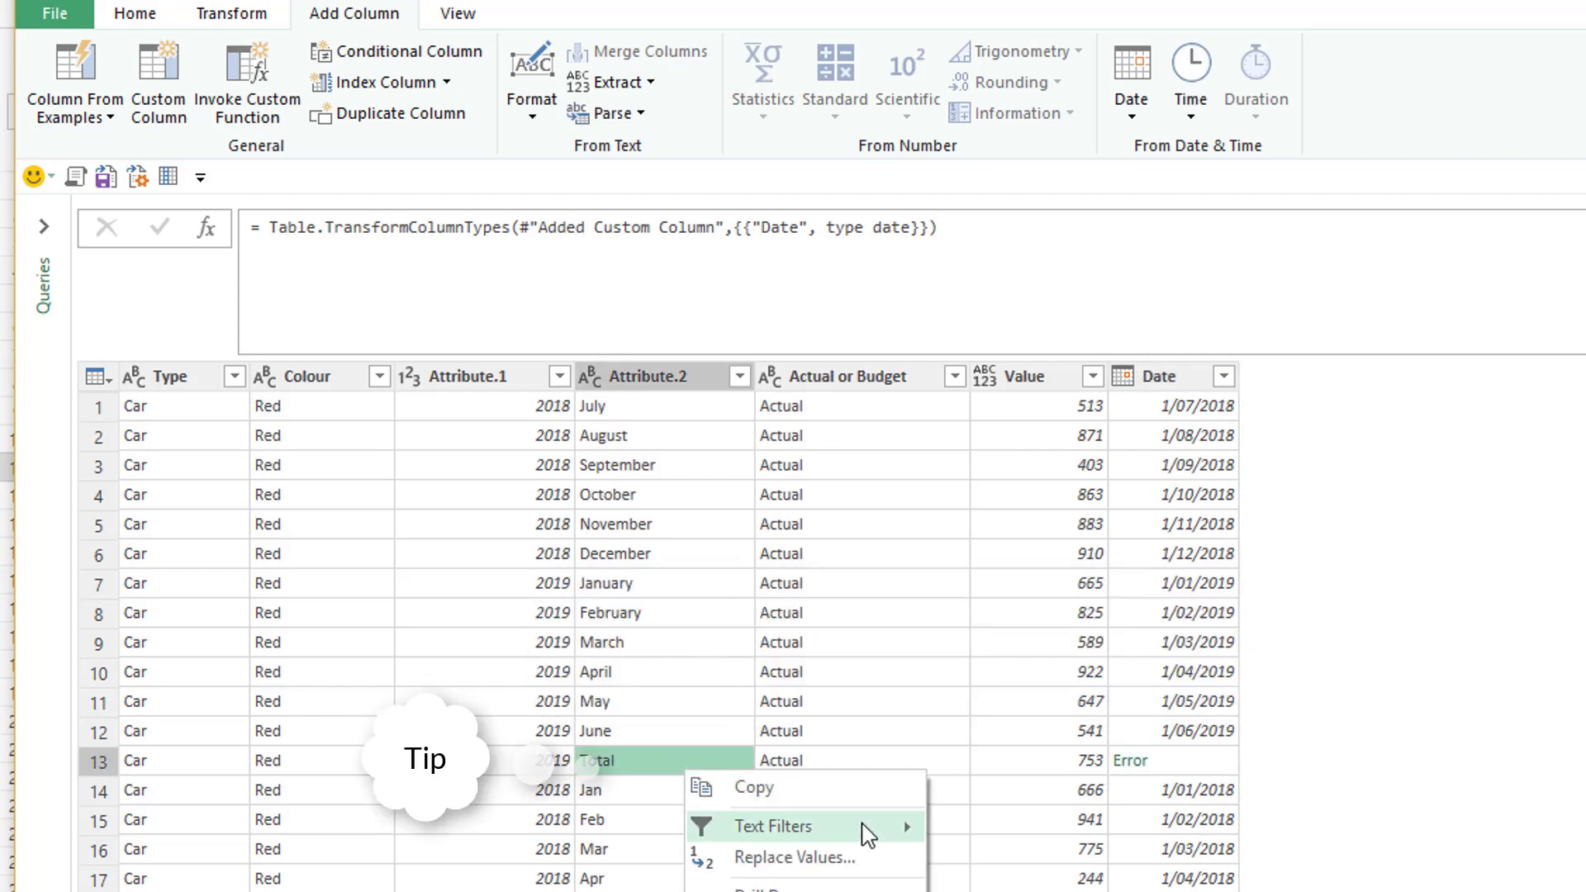
{"action": "mouse_move", "coordinate": [868, 835]}
{"action": "left_click", "coordinate": [1023, 859]}
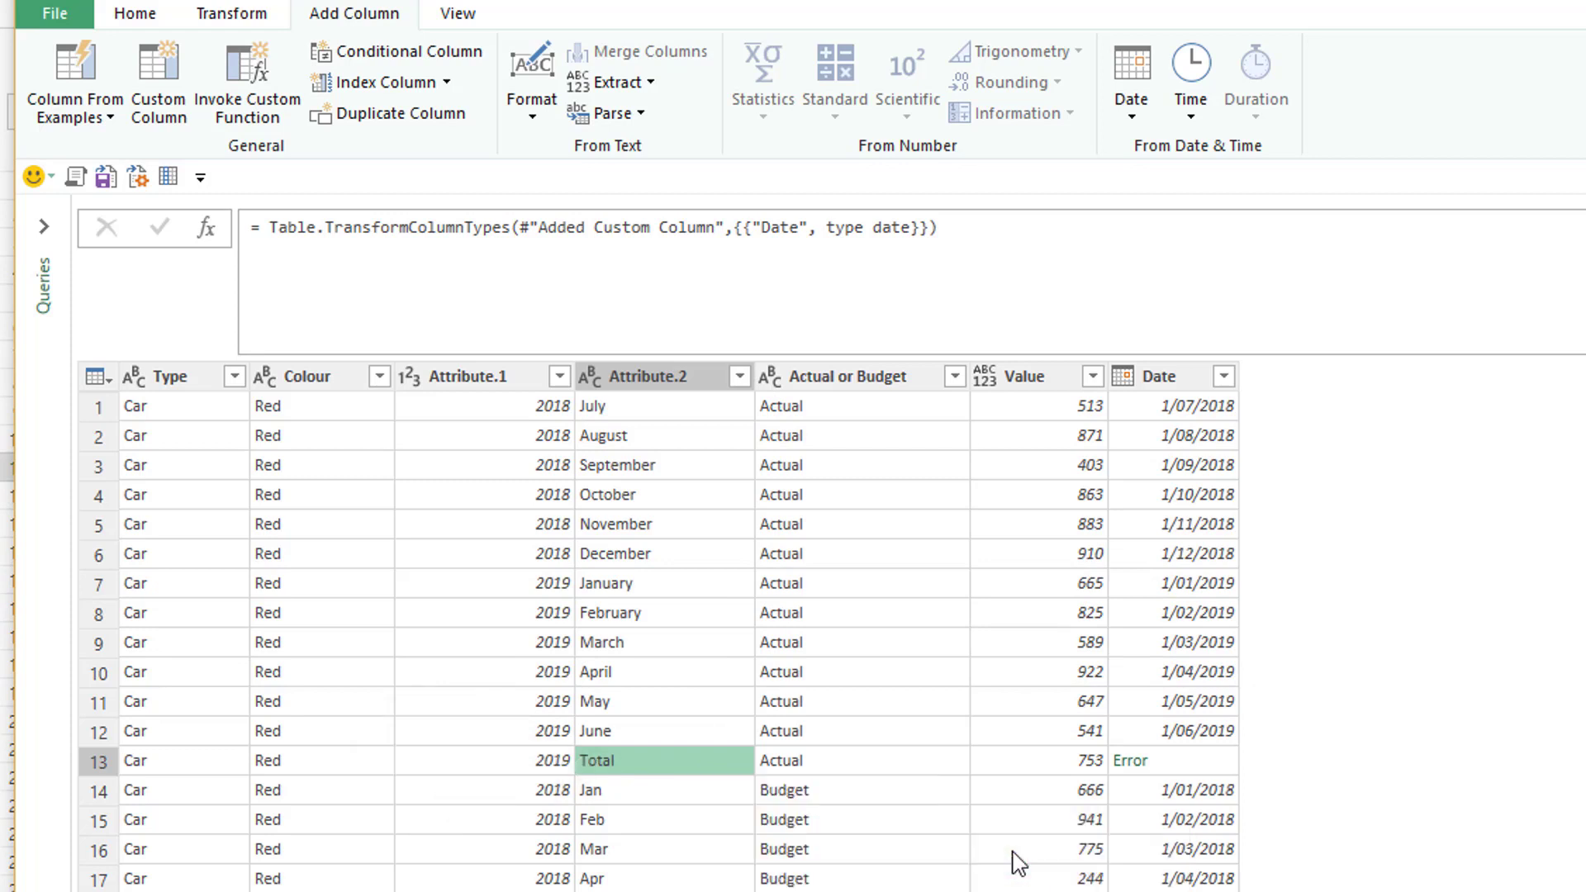
{"action": "left_click_drag", "start_coordinate": [774, 227], "coordinate": [838, 227]}
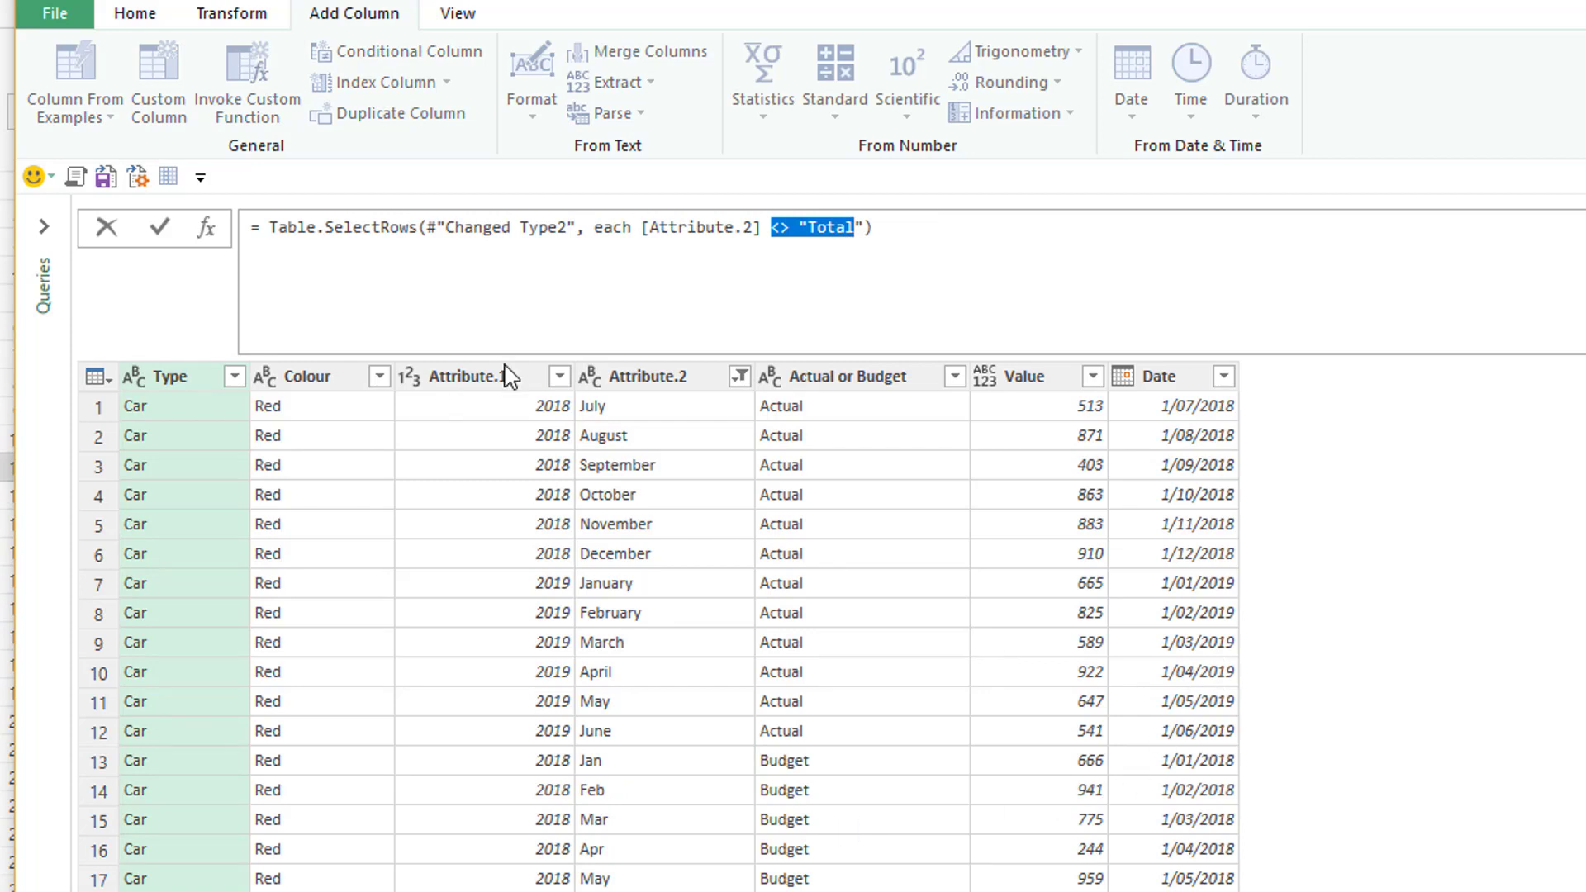
{"action": "key", "text": "Escape"}
- Remove the Attribute.1 and Attribute.2 columns from the query
{"action": "left_click", "coordinate": [502, 380]}
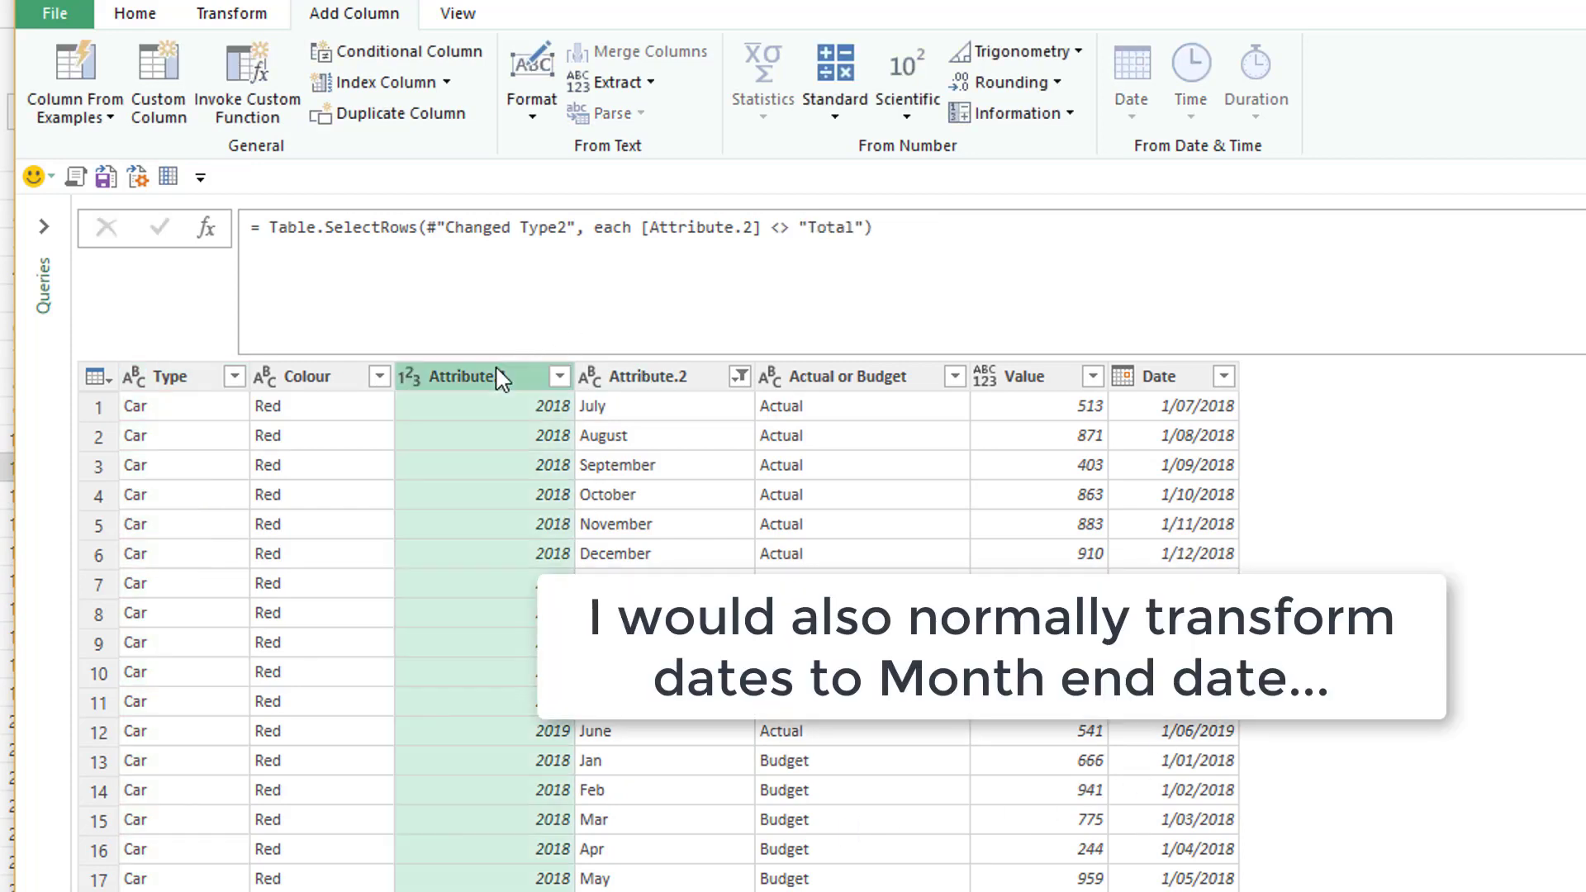
{"action": "left_click", "coordinate": [670, 386], "text": "ctrl"}
{"action": "right_click", "coordinate": [670, 385]}
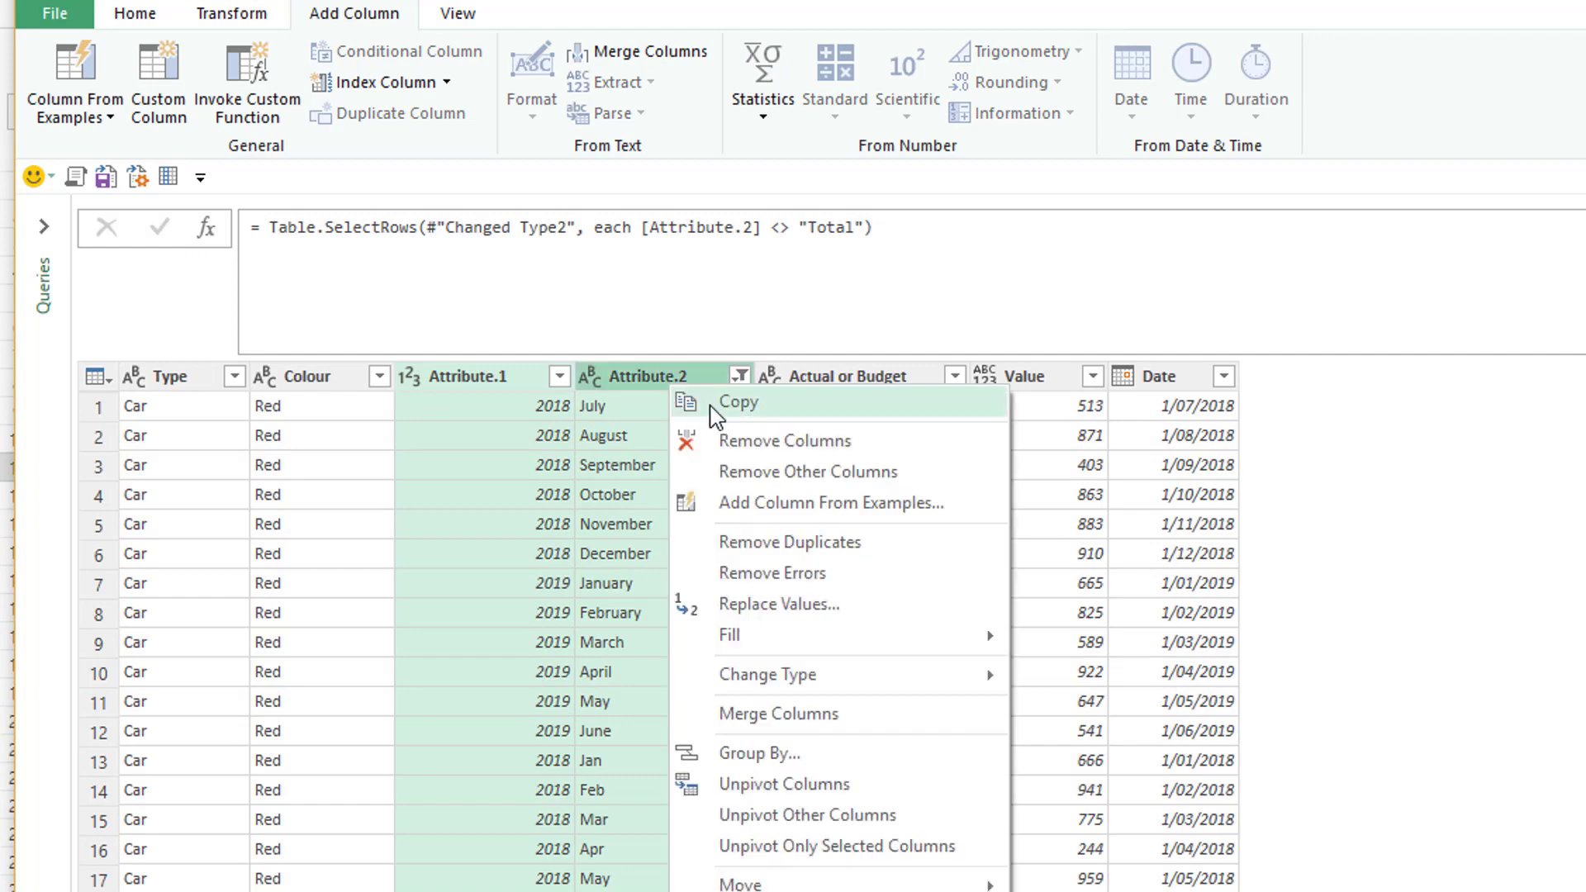
{"action": "left_click", "coordinate": [752, 441]}
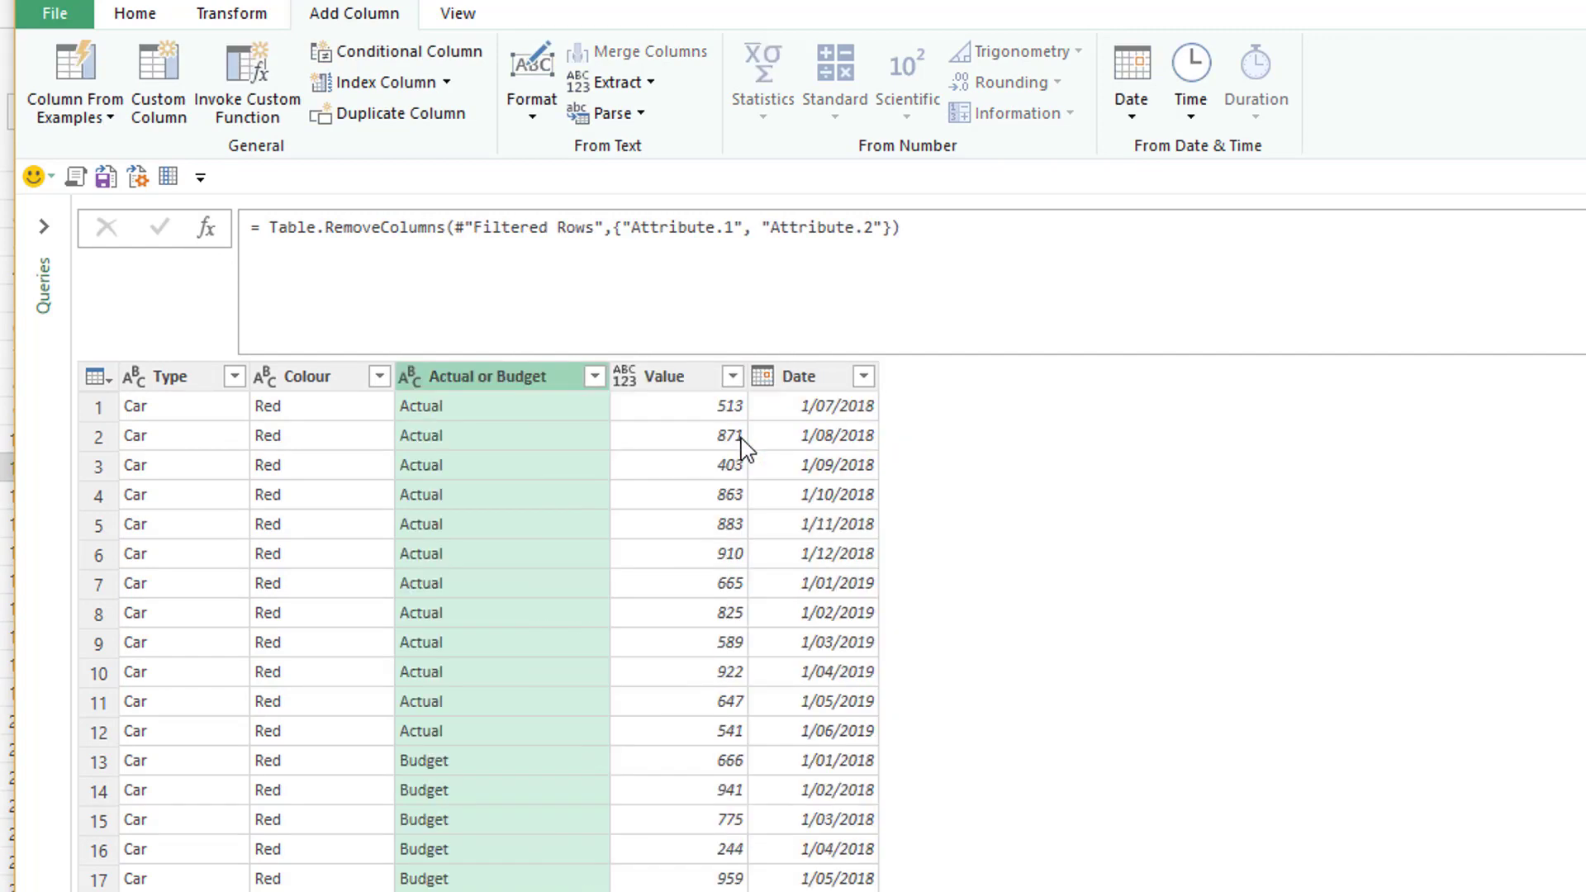
{"action": "left_click", "coordinate": [623, 376]}
- Make Value a decimal number and rename the query Cleaned Up Data
{"action": "left_click", "coordinate": [629, 404]}
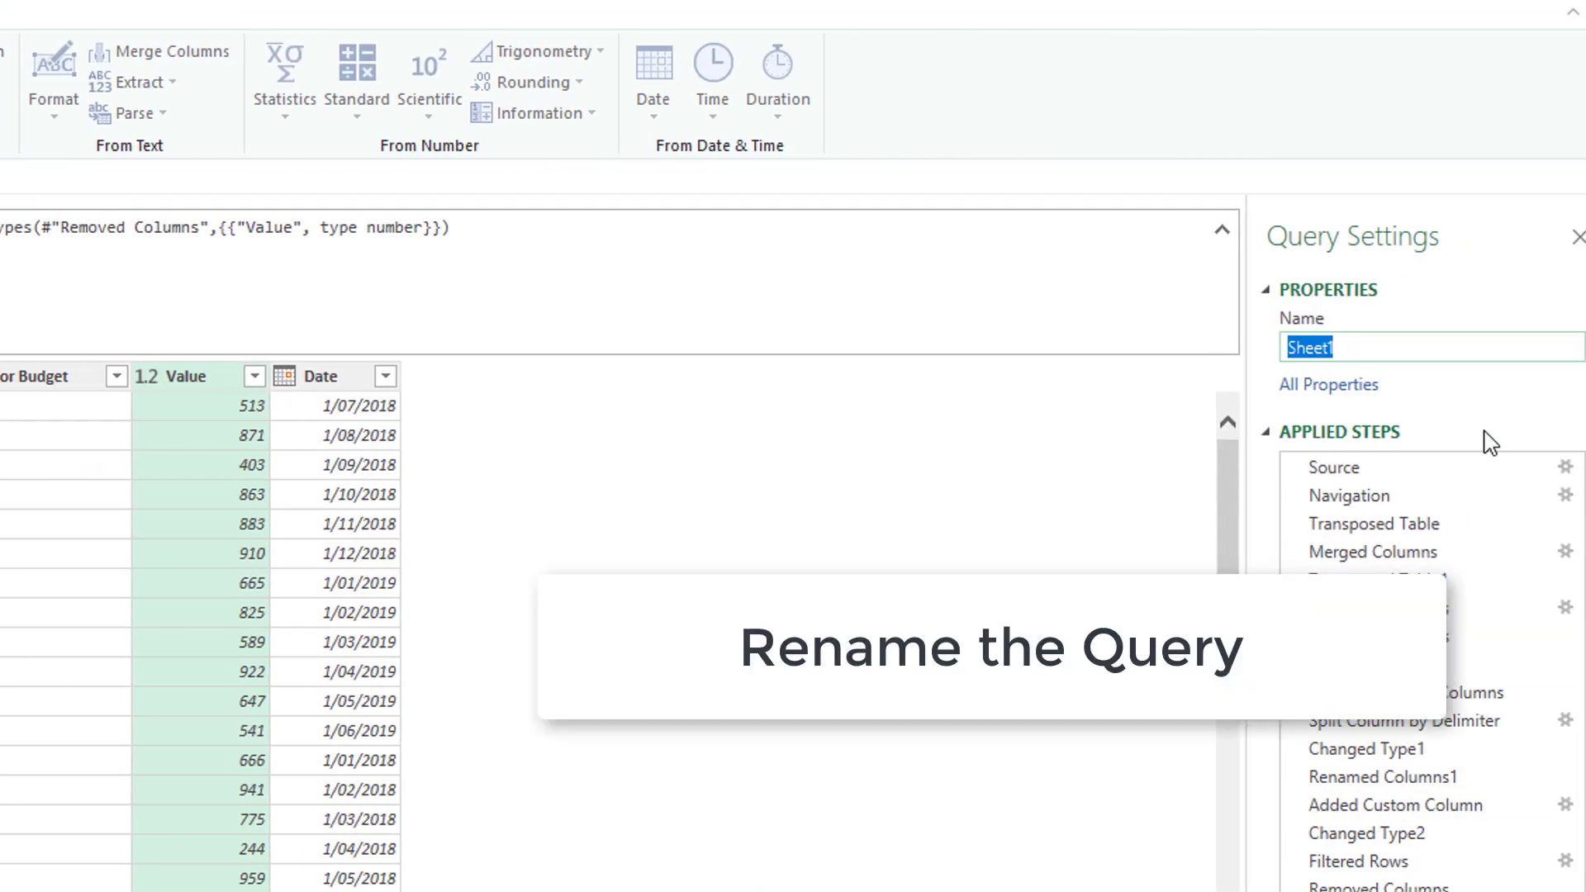
{"action": "type", "text": "Cleaned Up Data"}
{"action": "key", "text": "Return"}
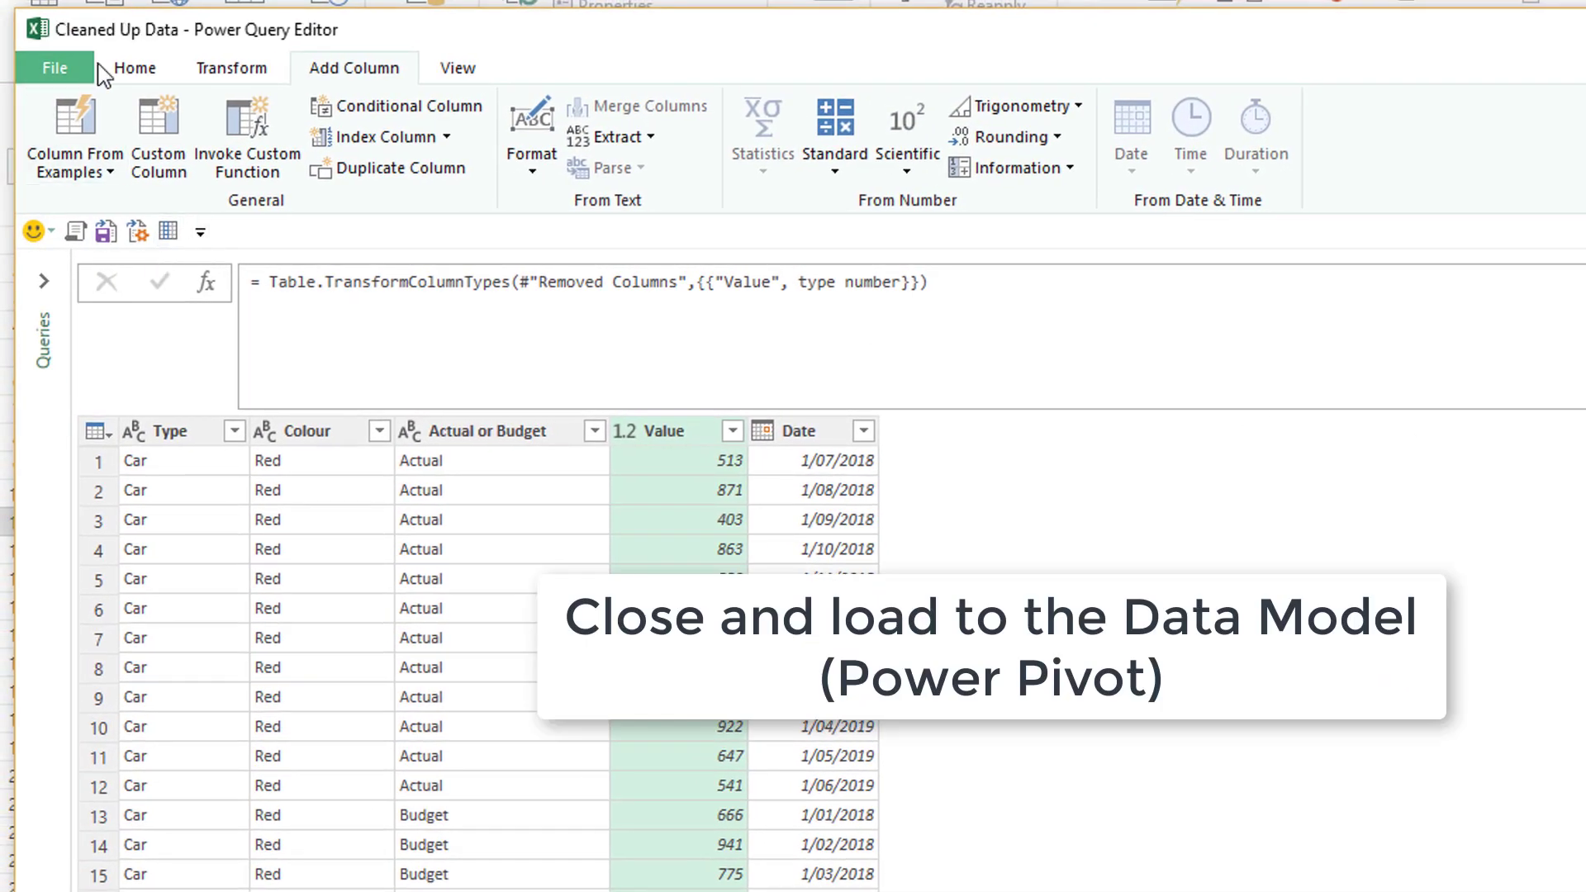
- Load the query only as a Data Model connection, then open the Data Model
{"action": "left_click", "coordinate": [134, 67]}
{"action": "left_click", "coordinate": [74, 172]}
{"action": "left_click", "coordinate": [91, 236]}
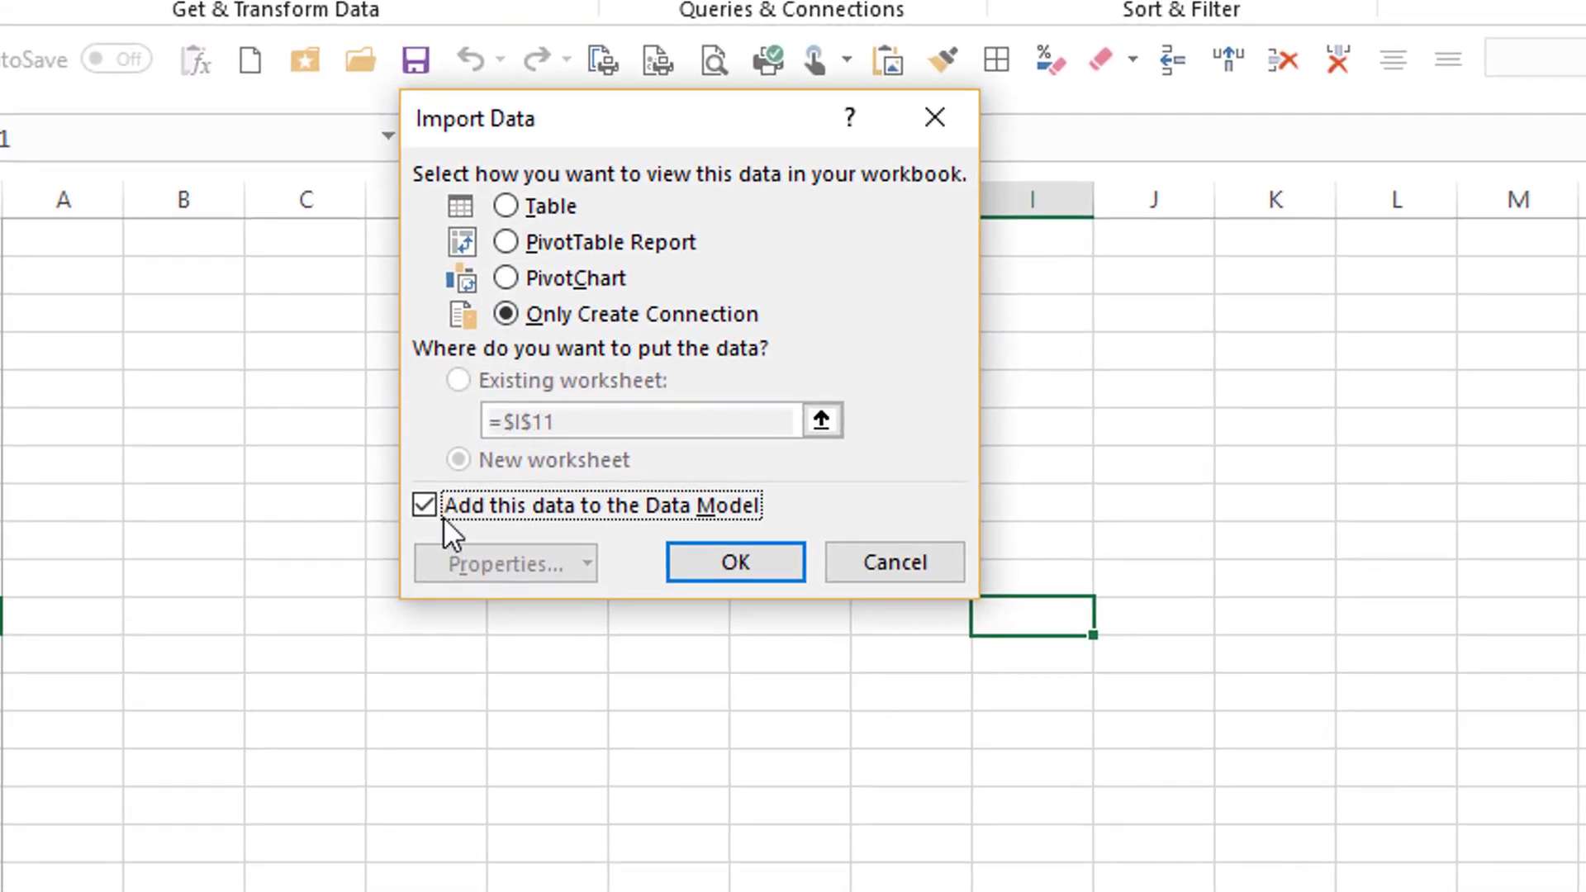
{"action": "left_click", "coordinate": [765, 560]}
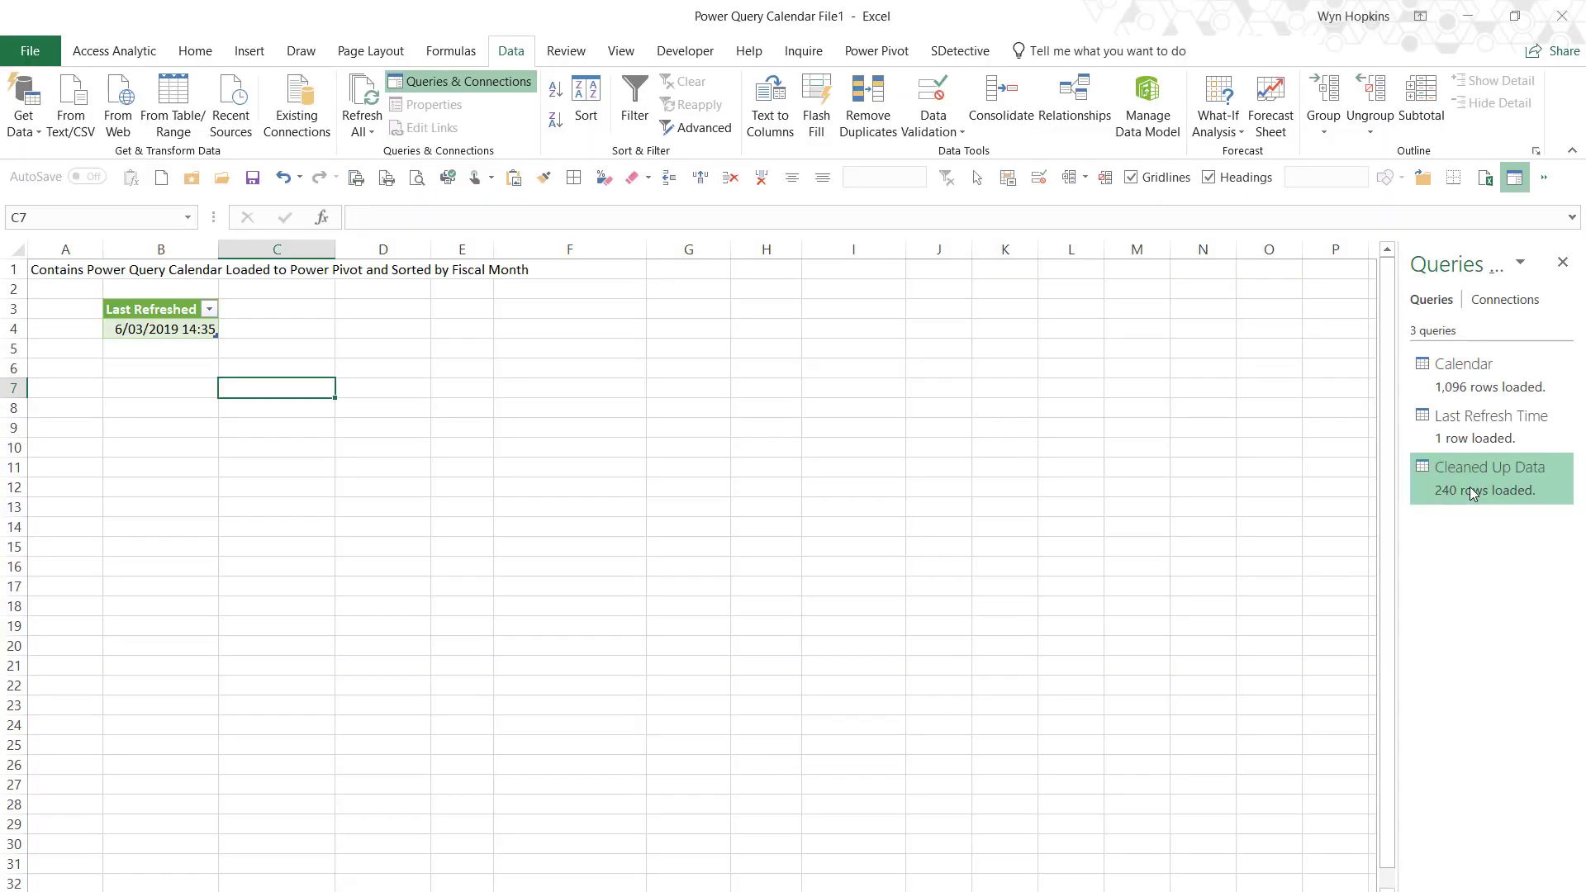
{"action": "mouse_move", "coordinate": [1471, 493]}
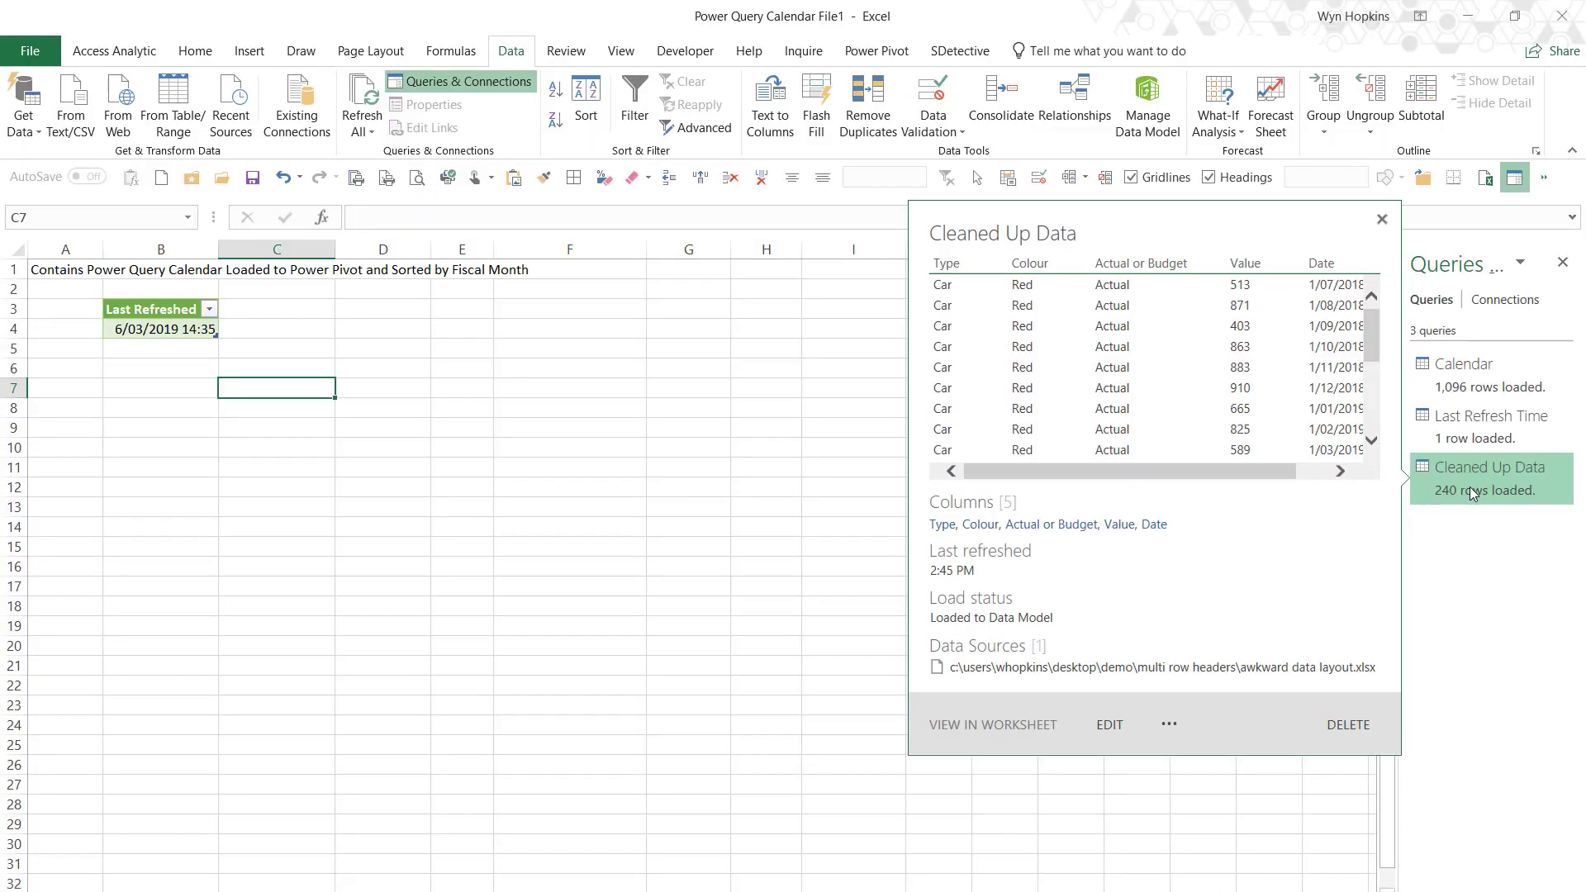
{"action": "left_click", "coordinate": [1156, 115]}
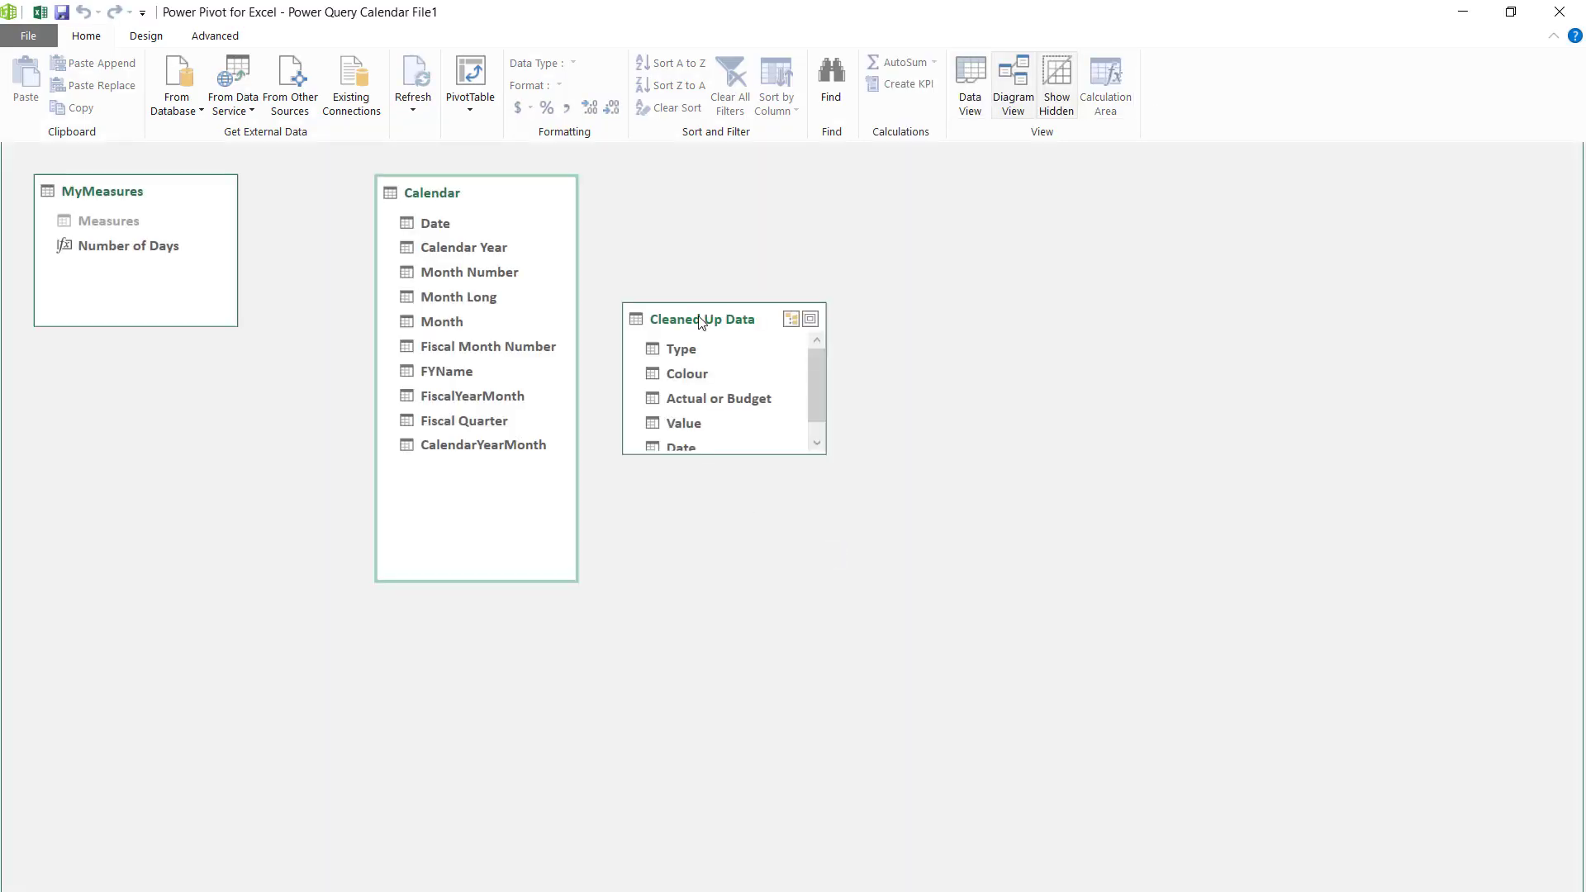
- Link Cleaned Up Data[Date] to Calendar[Date] in Diagram View, then close Power Pivot
{"action": "left_click_drag", "start_coordinate": [701, 321], "coordinate": [480, 658]}
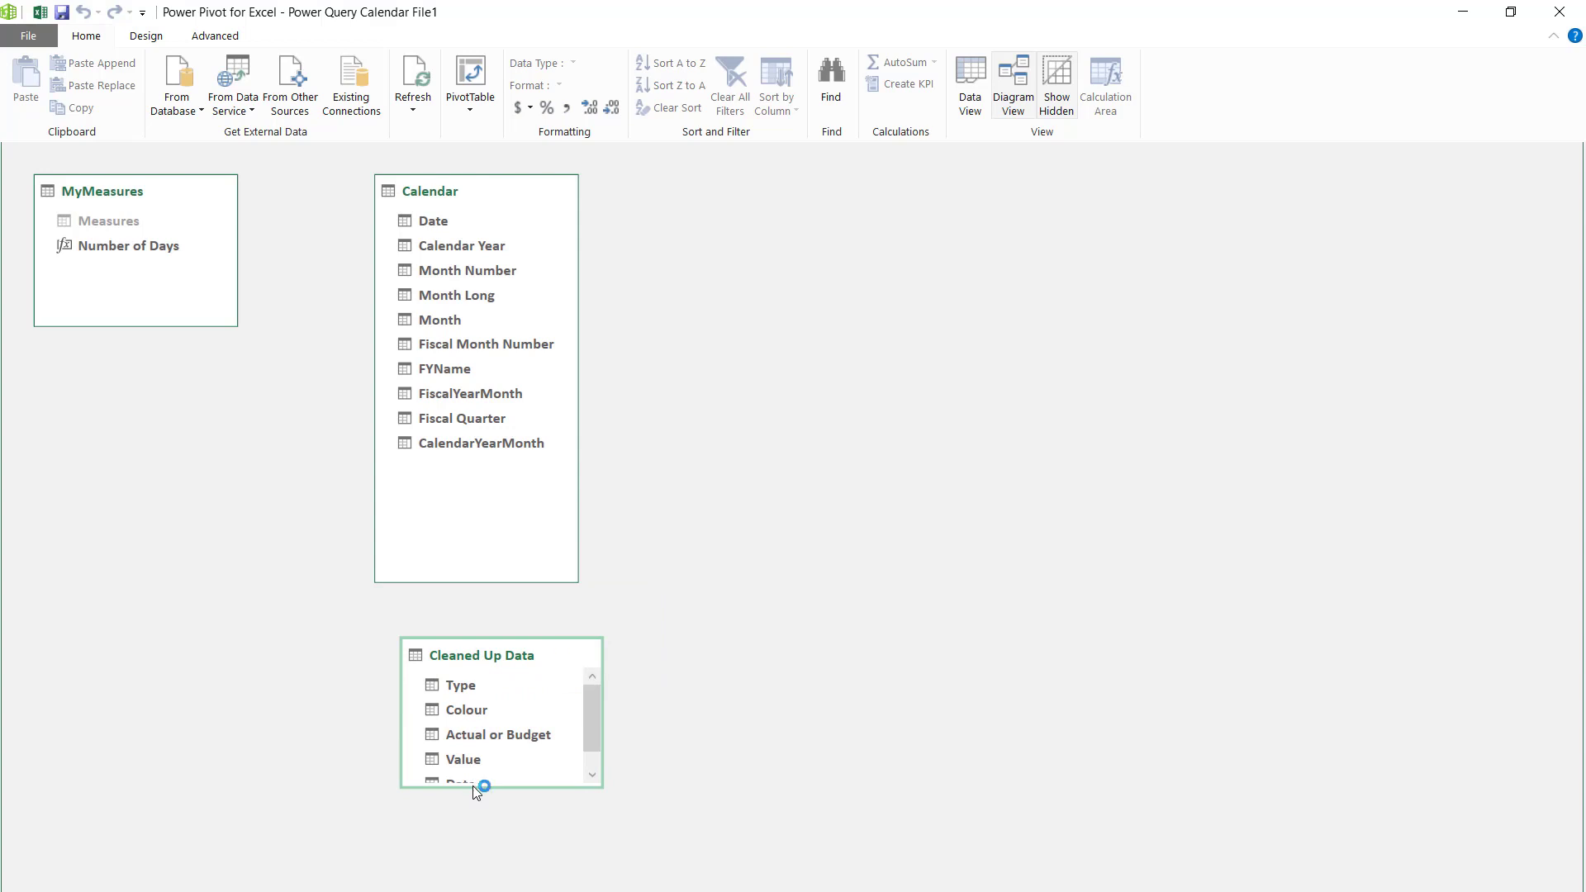
{"action": "left_click_drag", "start_coordinate": [451, 854], "coordinate": [449, 867]}
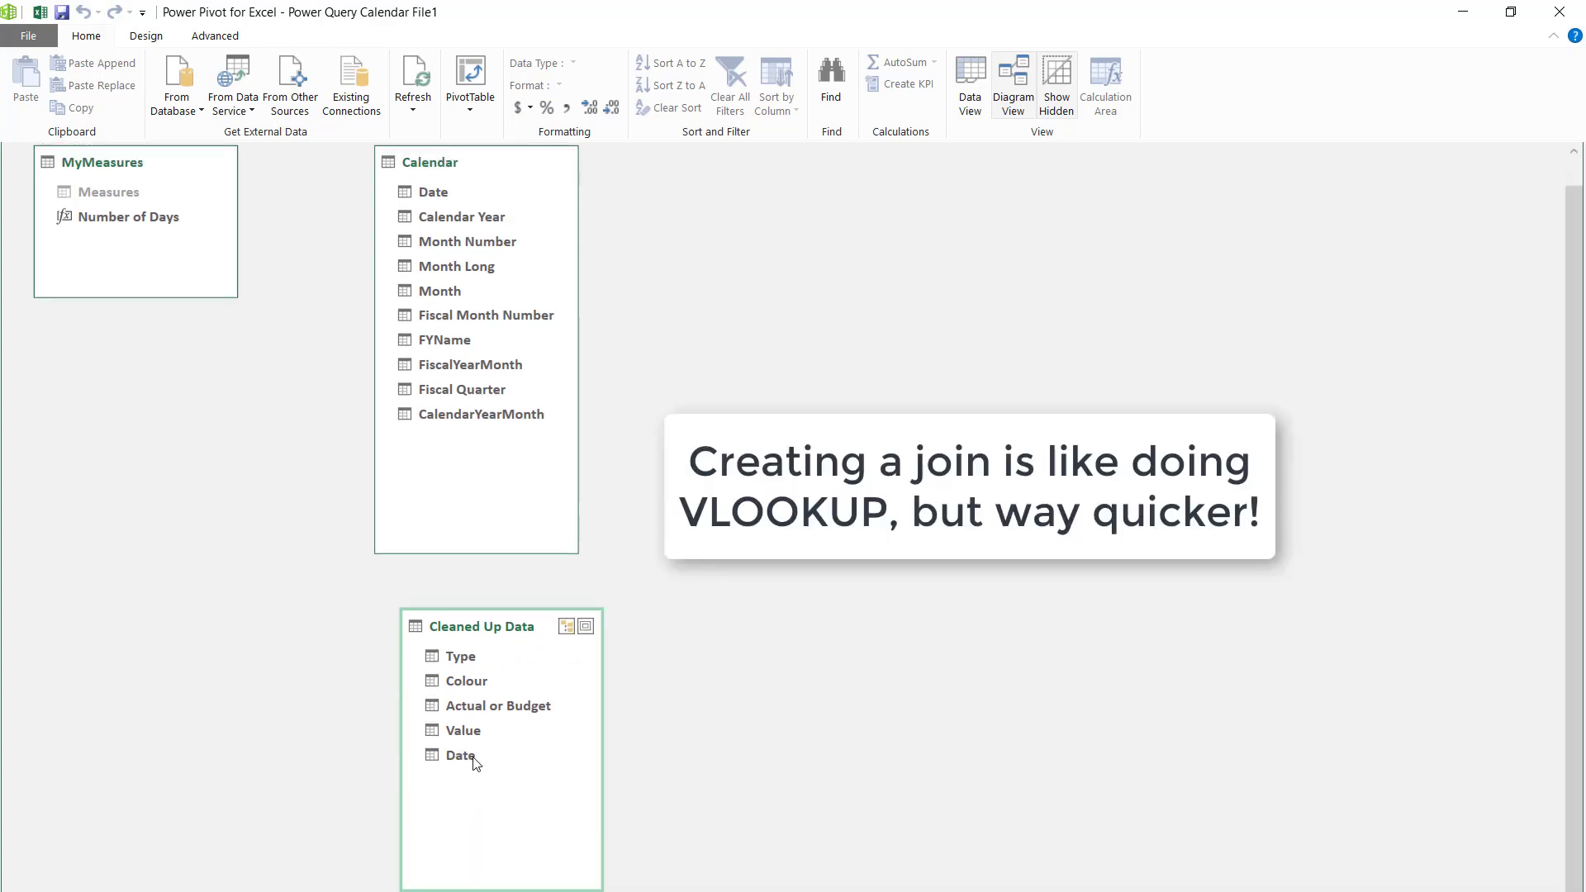
{"action": "left_click", "coordinate": [476, 755]}
{"action": "left_click_drag", "start_coordinate": [446, 750], "coordinate": [430, 200]}
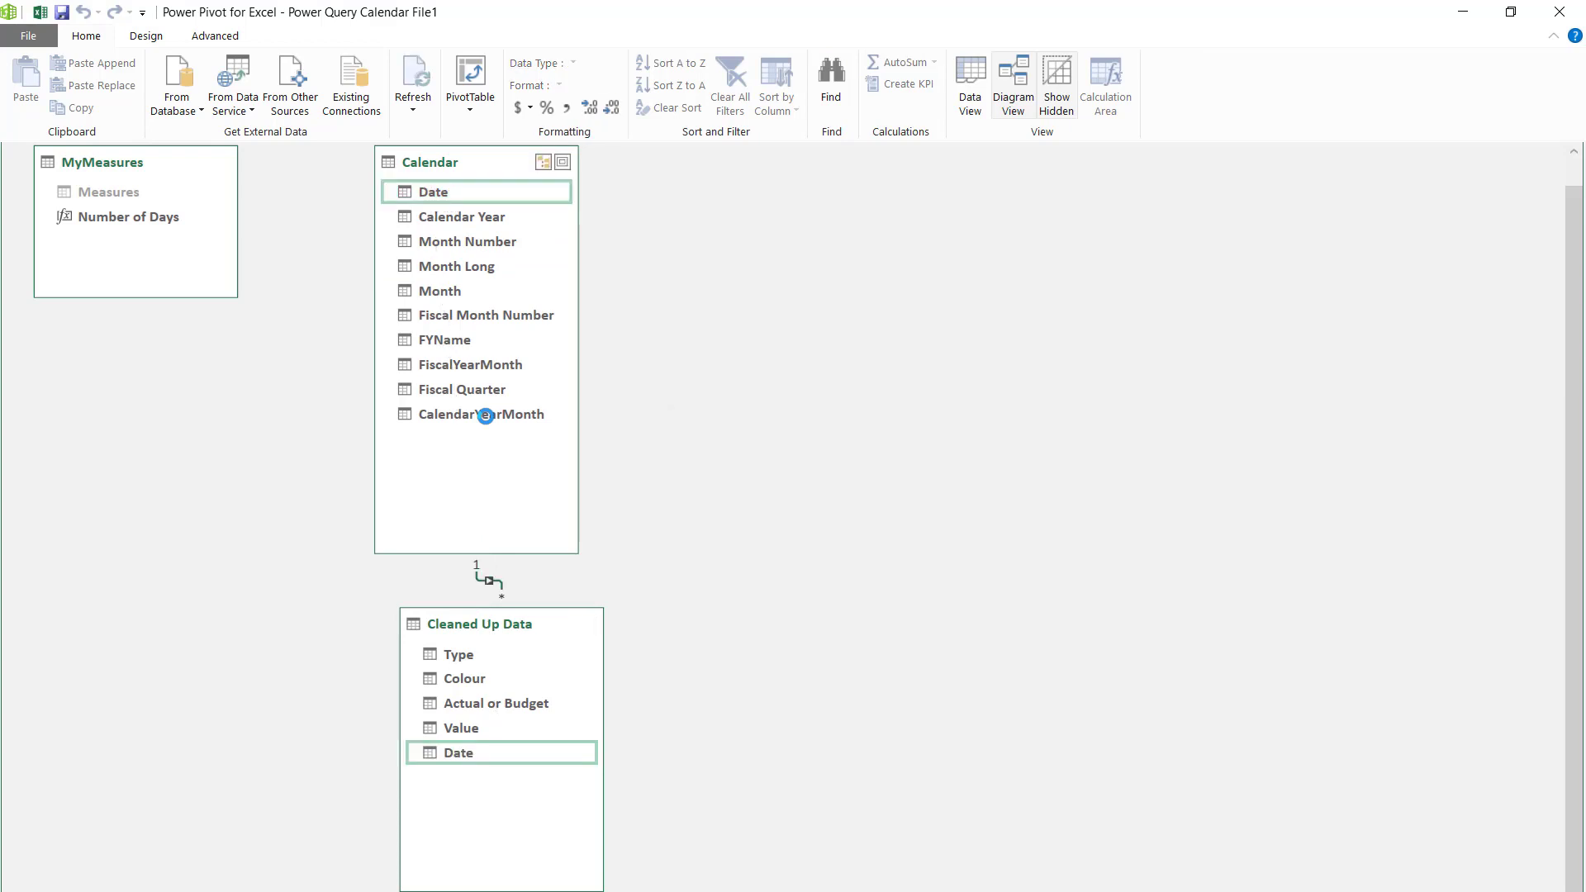
{"action": "left_click", "coordinate": [1560, 13]}
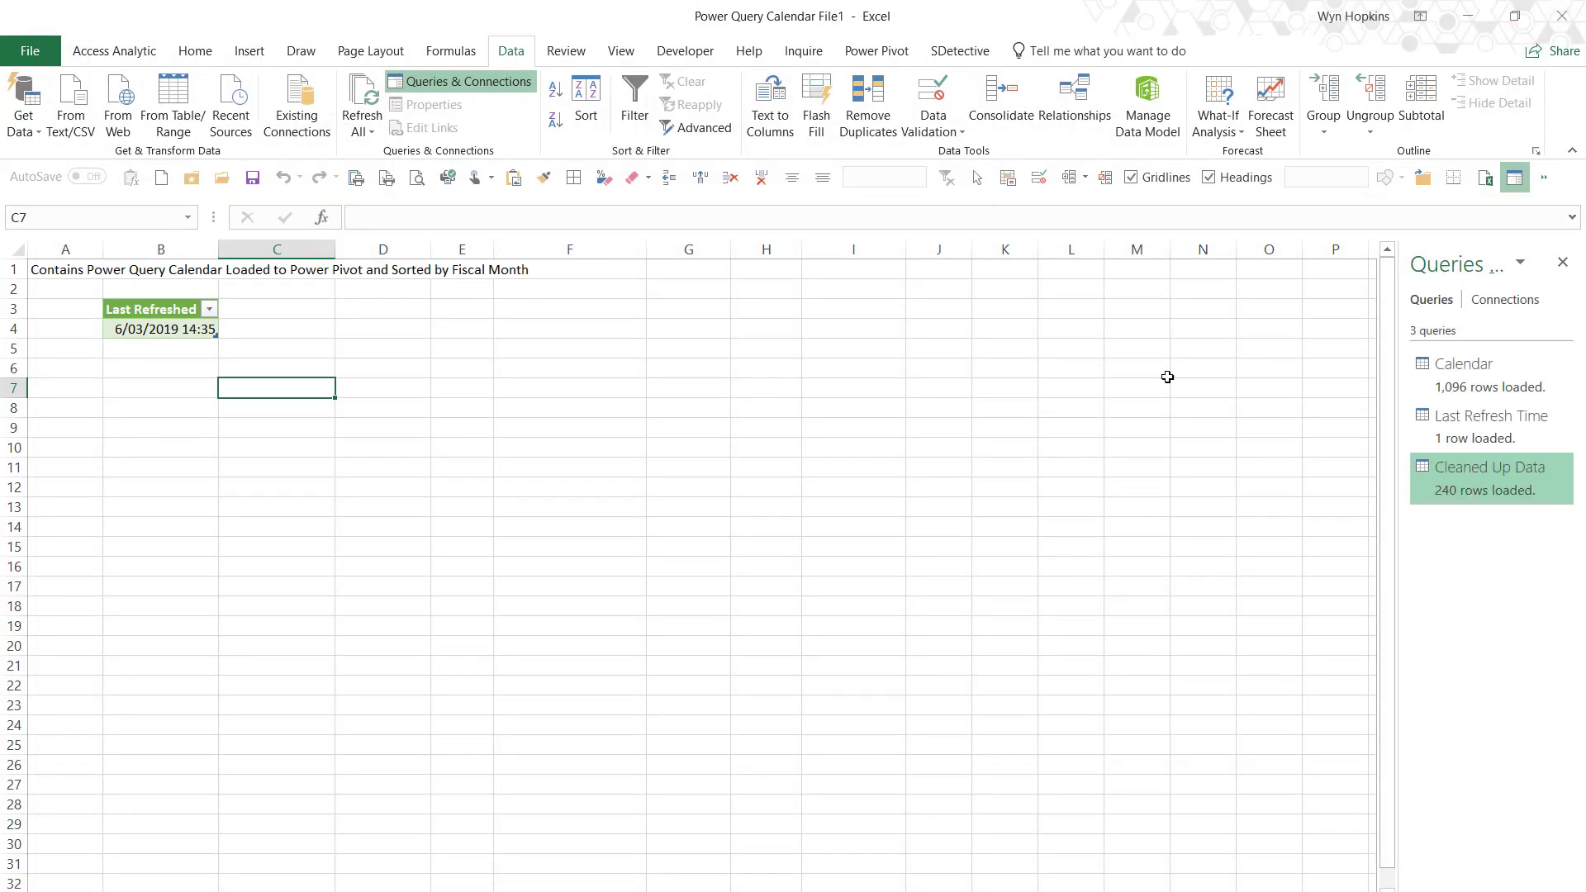
- Add a new sheet with a Data Model PivotTable at C4 and expand MyMeasures
{"action": "key", "text": "shift+F11"}
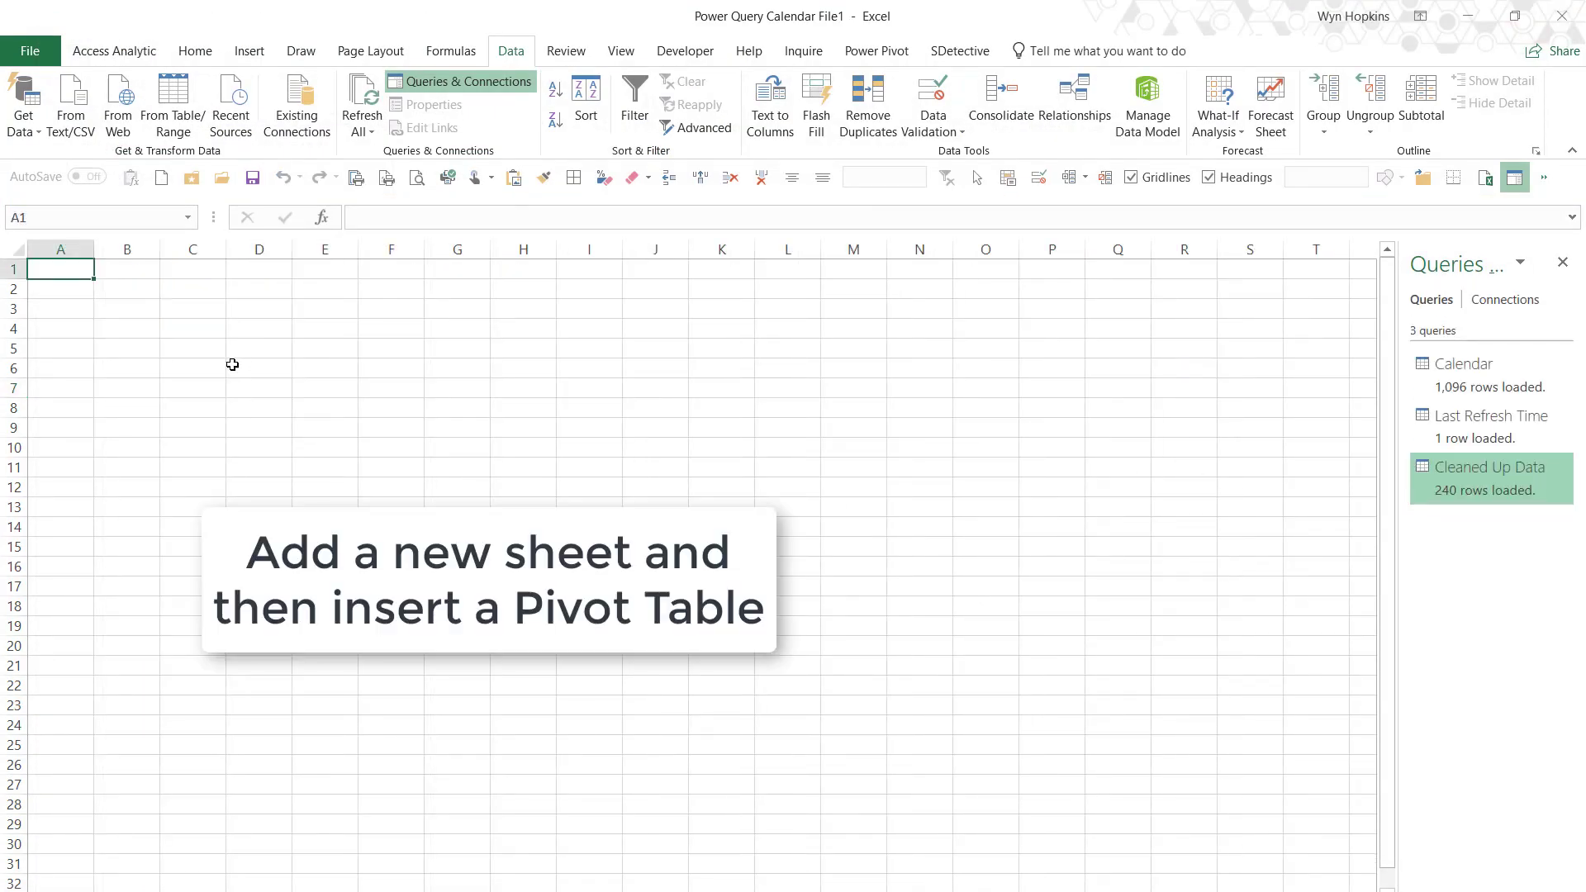
{"action": "left_click", "coordinate": [203, 326]}
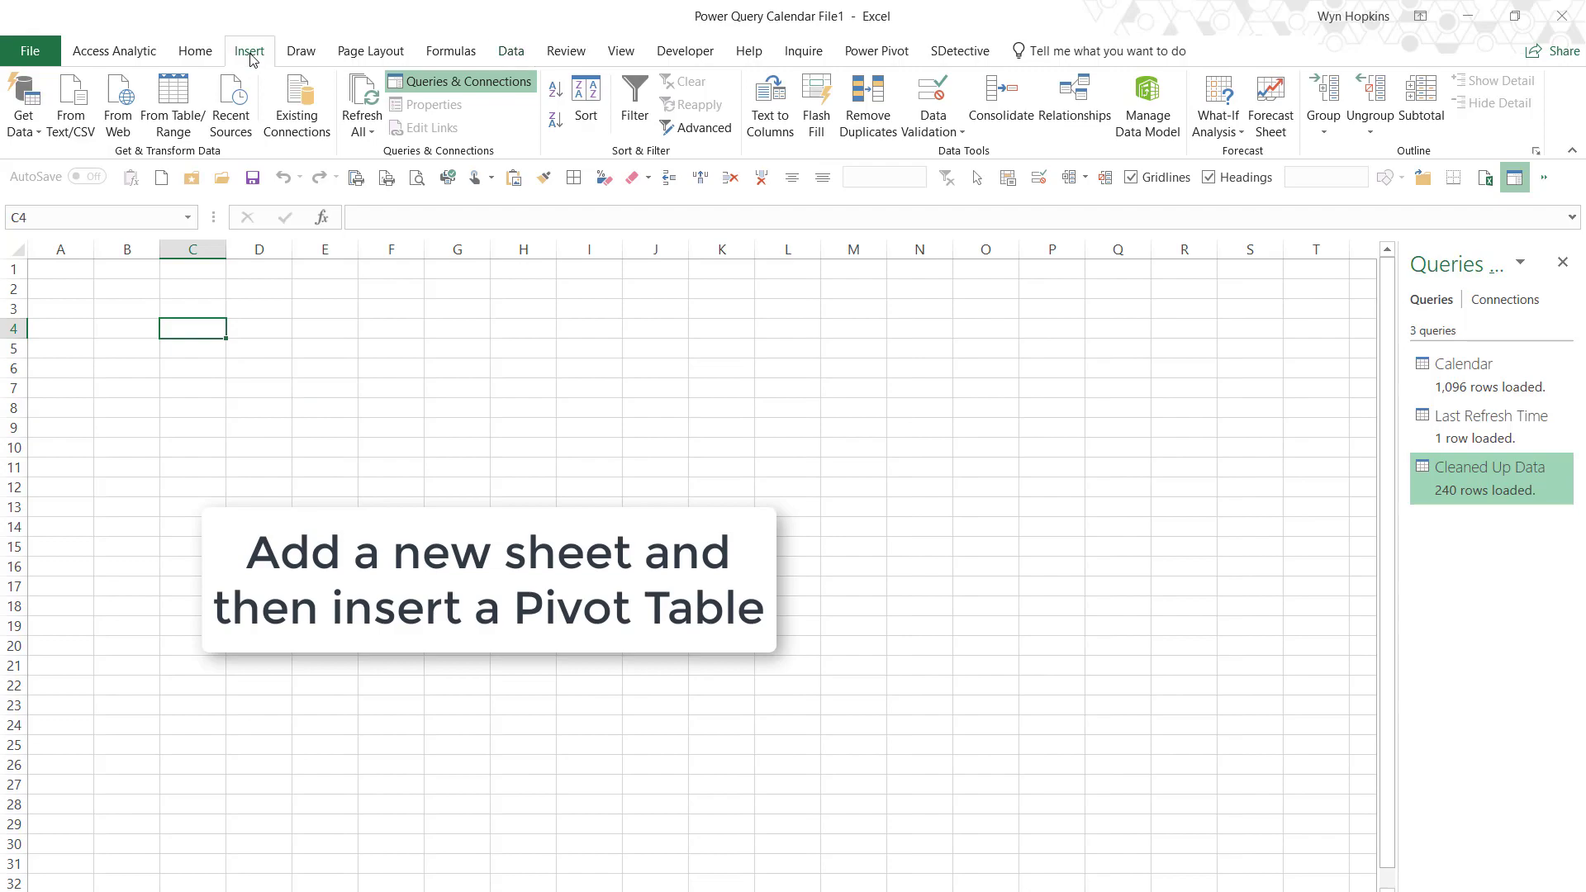
{"action": "left_click", "coordinate": [249, 50]}
{"action": "left_click", "coordinate": [11, 98]}
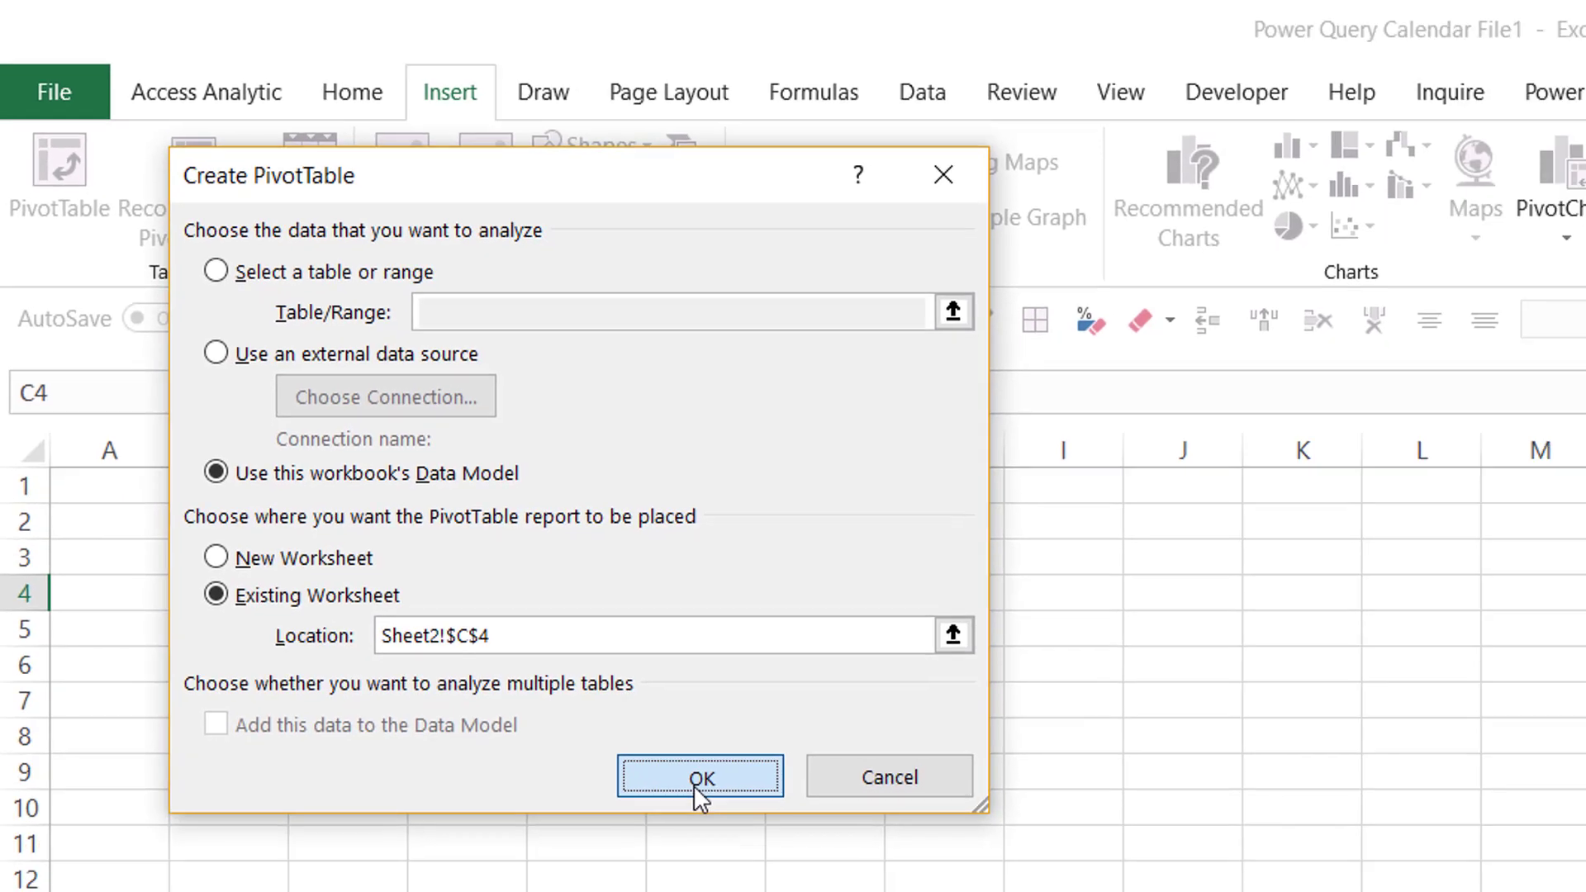
{"action": "left_click", "coordinate": [814, 887]}
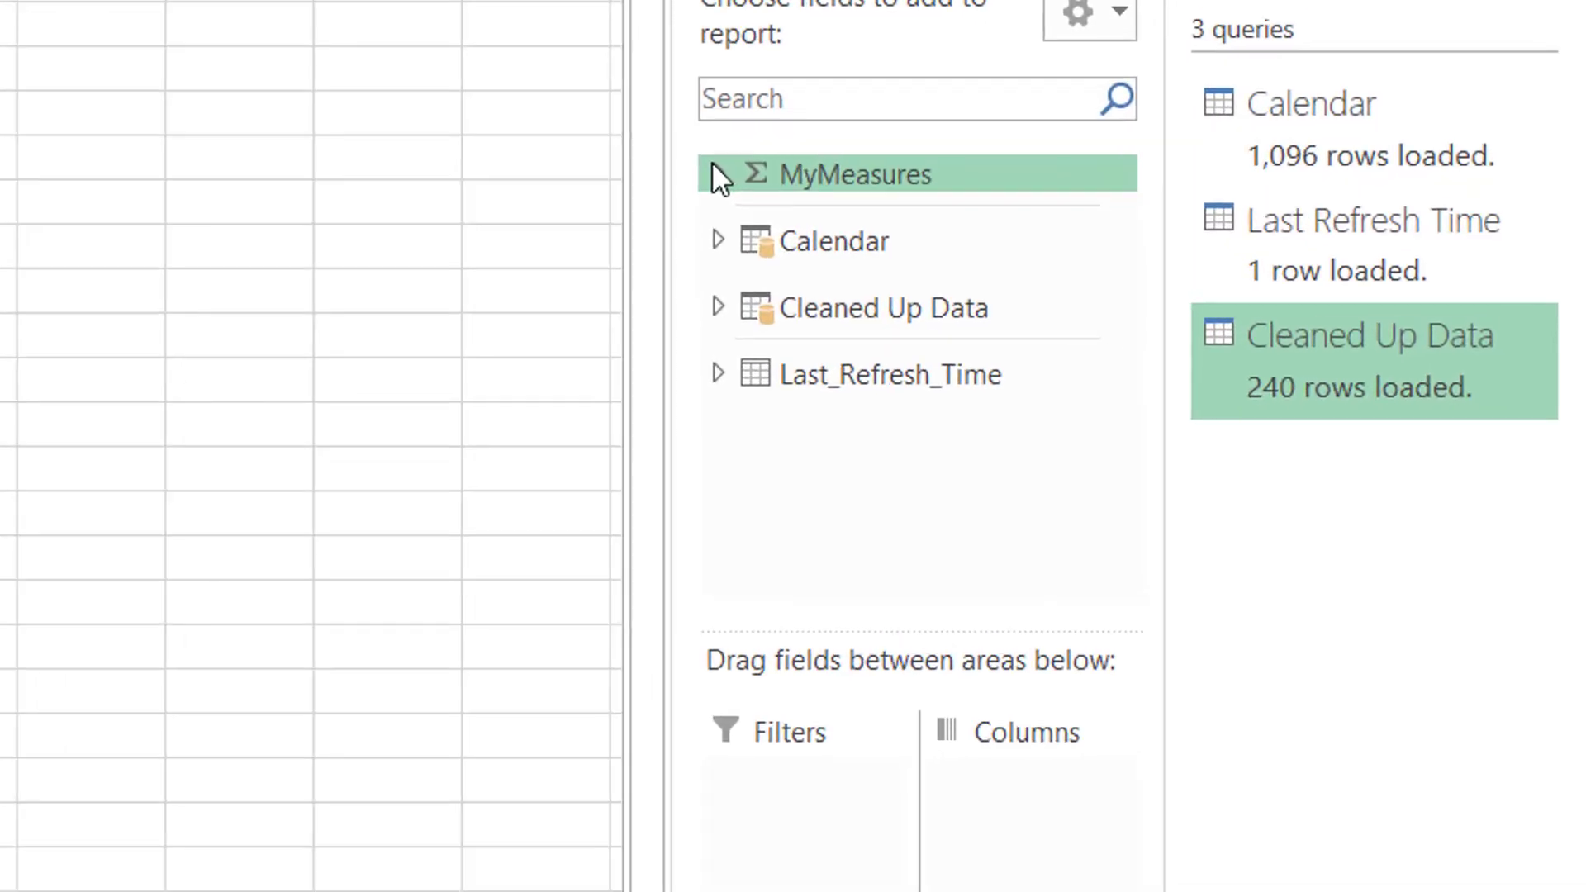
{"action": "left_click", "coordinate": [684, 156]}
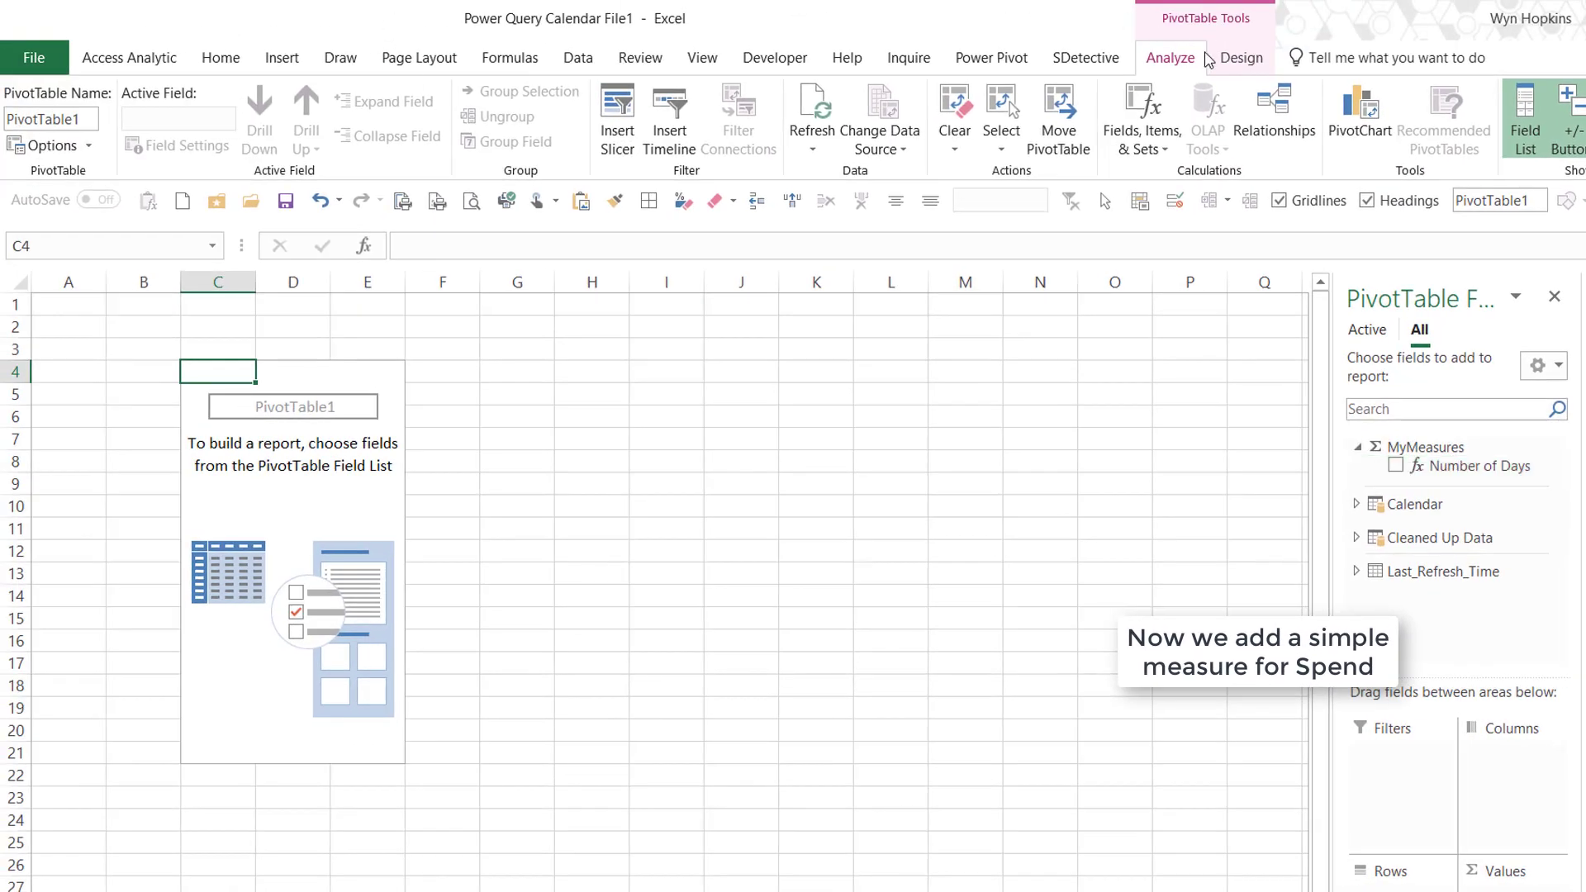
- Create measure Spend = SUM('Cleaned Up Data'[Value]) in Number format with 0 decimal places
{"action": "left_click", "coordinate": [1000, 58]}
{"action": "left_click", "coordinate": [106, 124]}
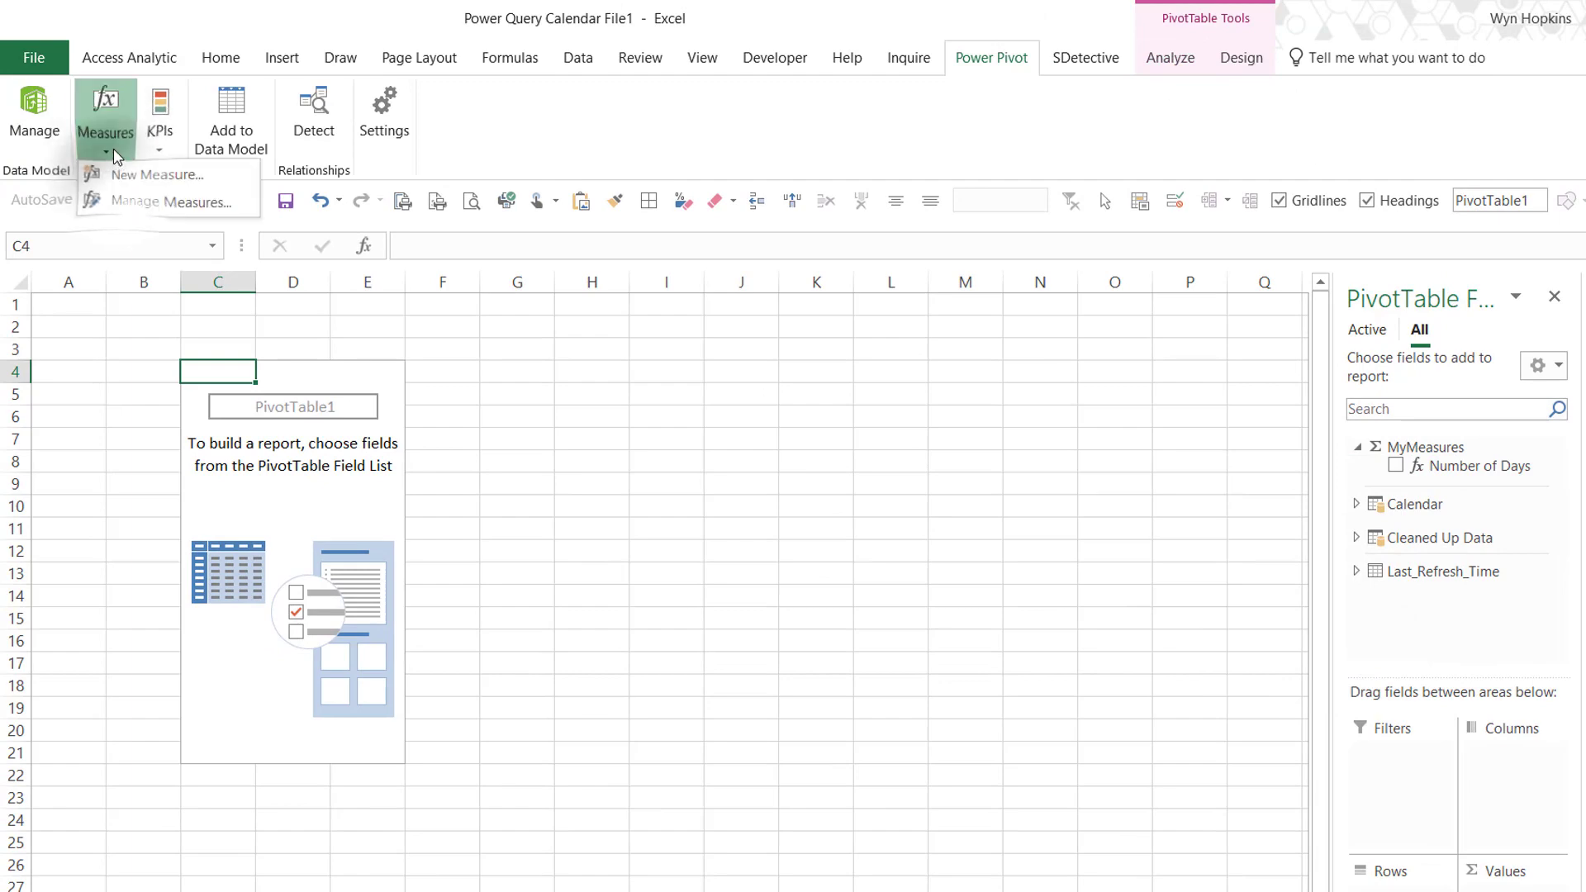
{"action": "left_click", "coordinate": [118, 173]}
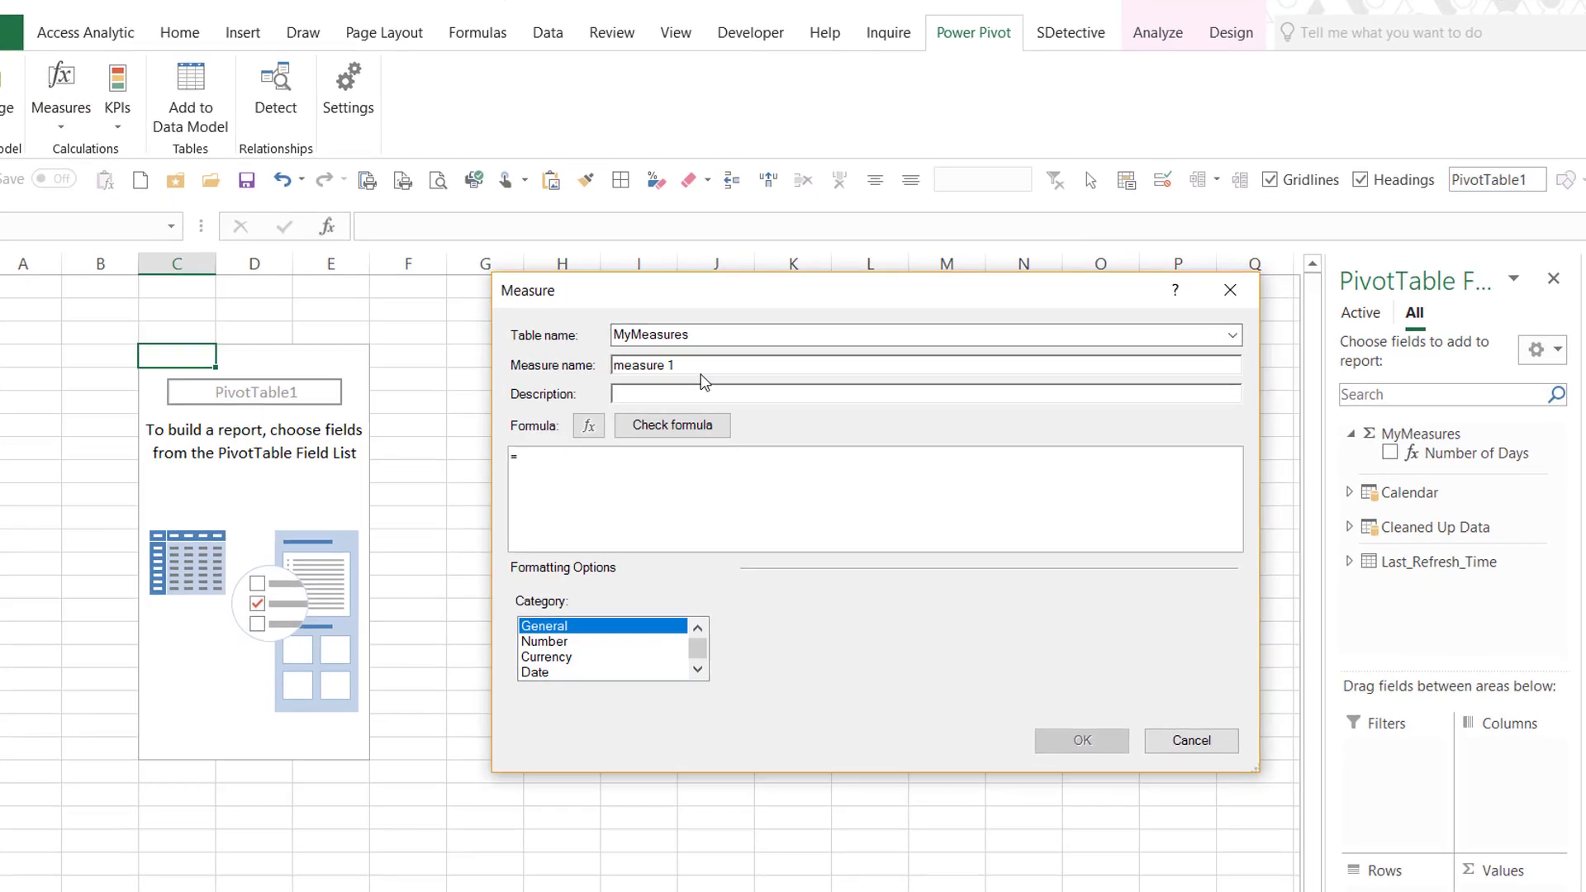
{"action": "type", "text": "Spend"}
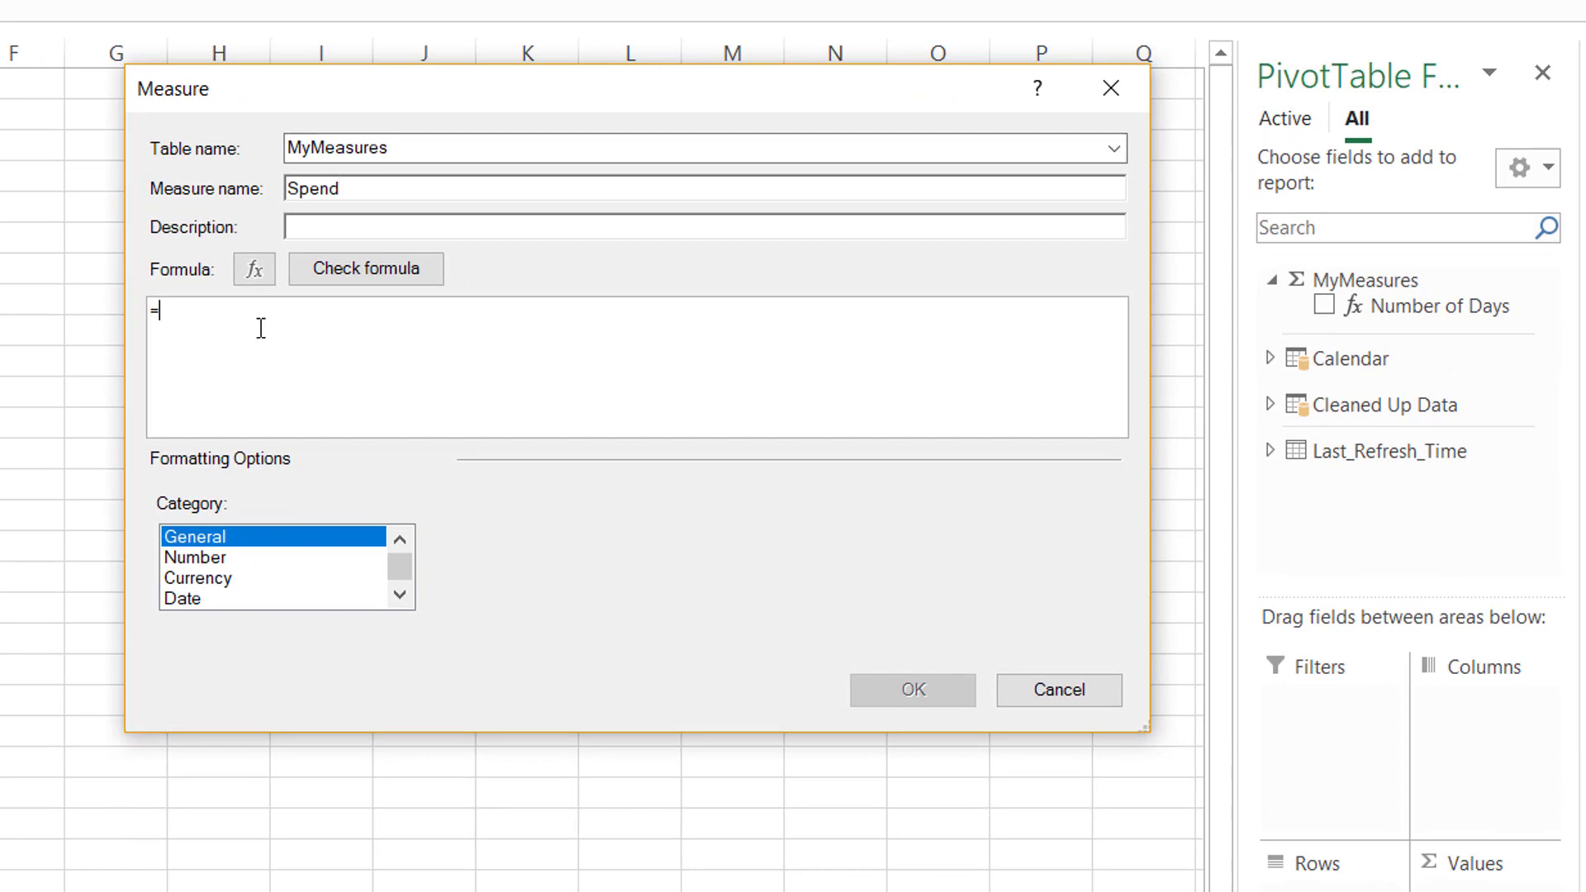
{"action": "type", "text": "SUM("}
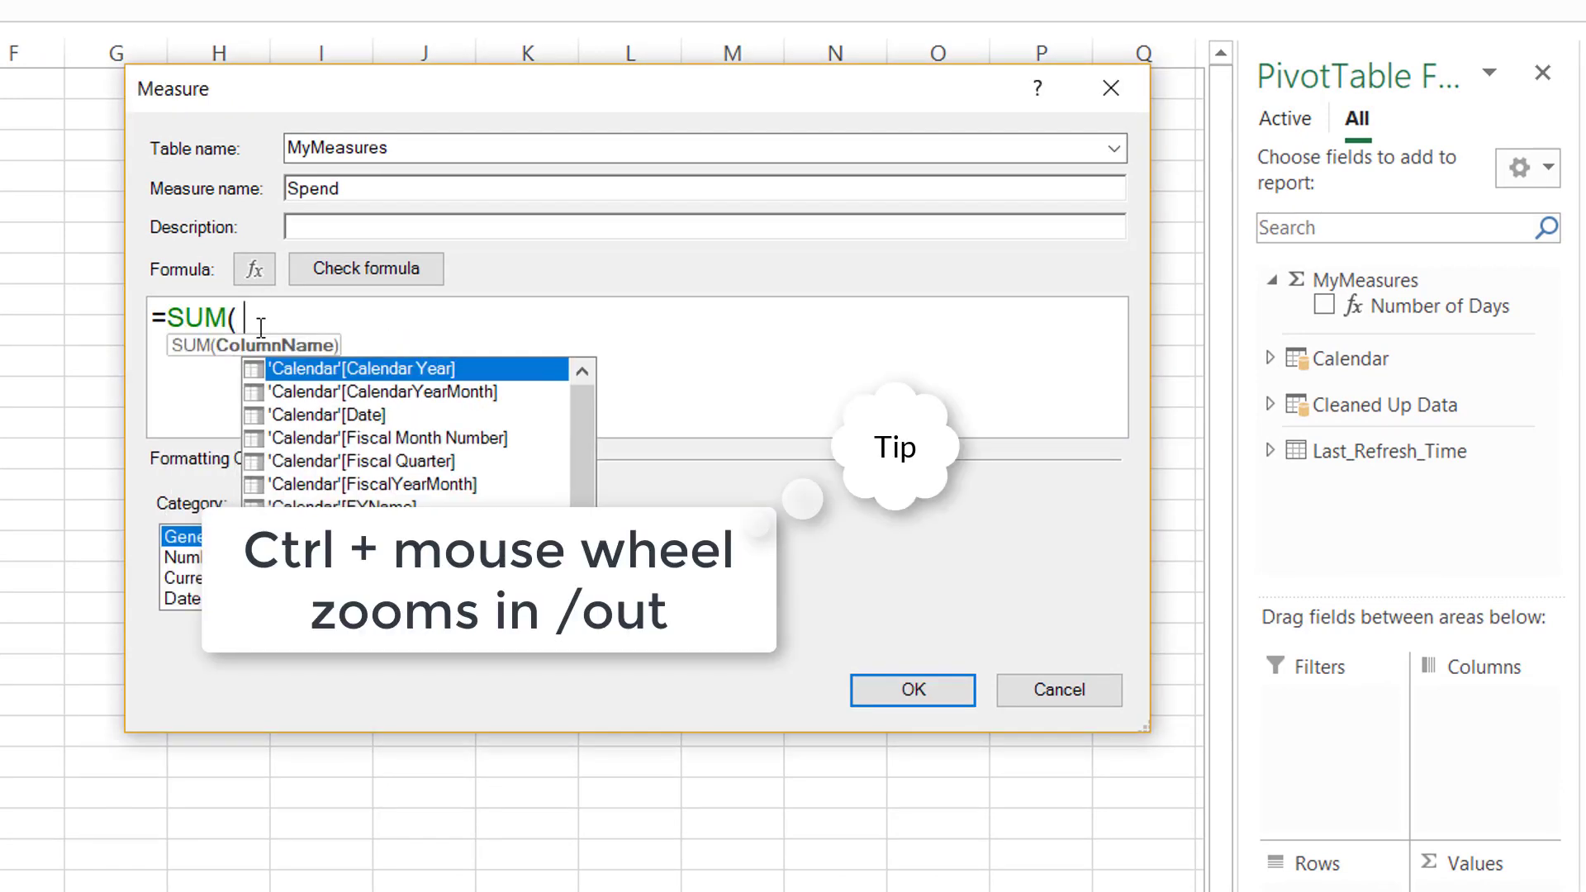
{"action": "type", "text": " c"}
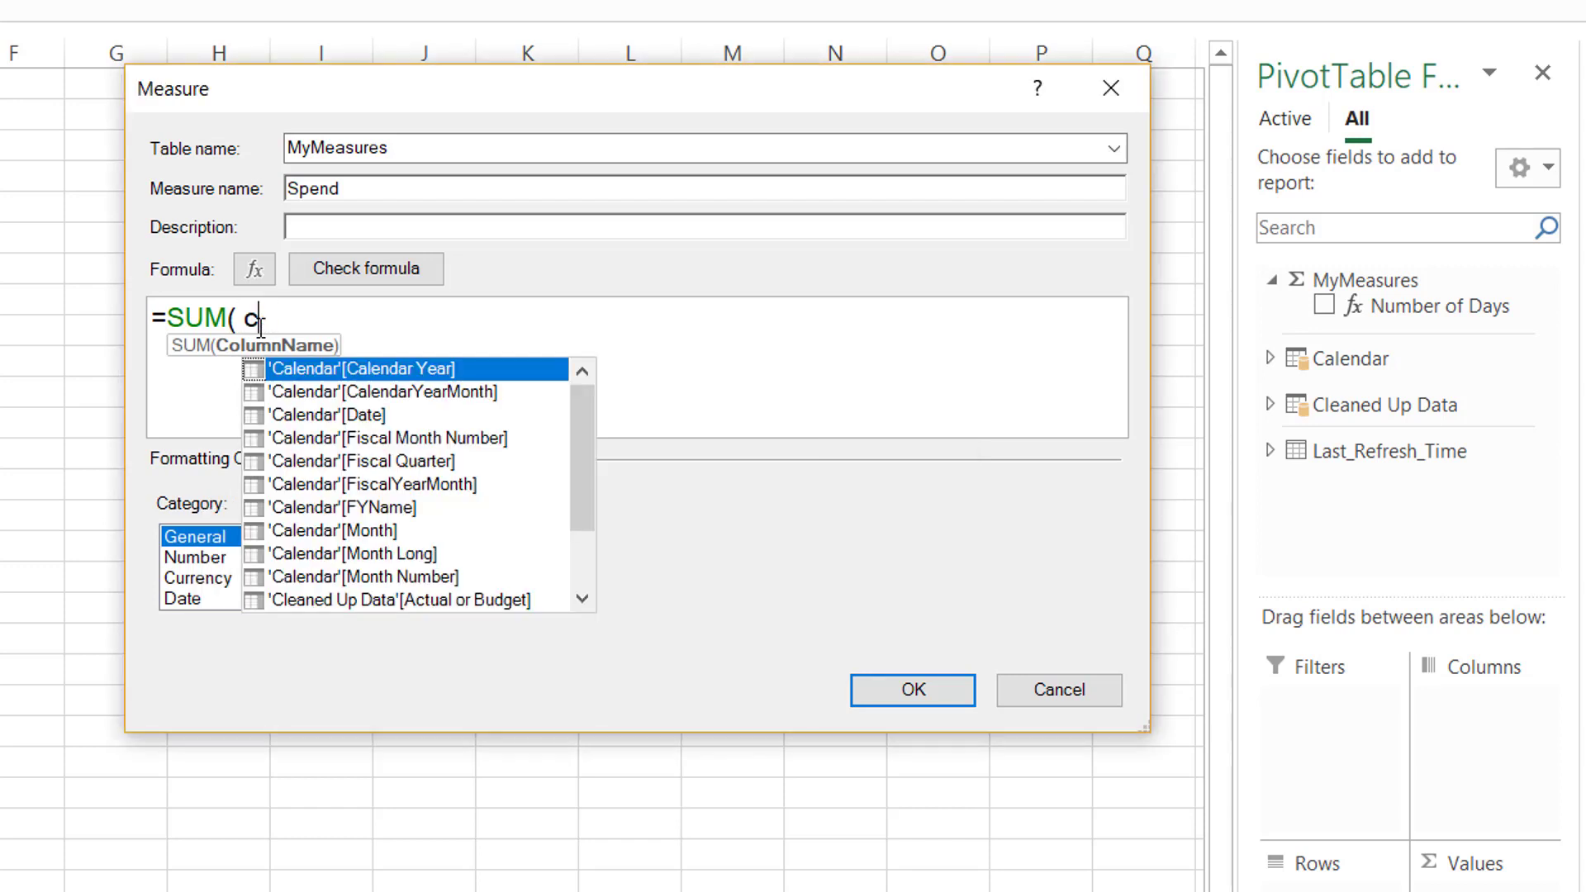
{"action": "type", "text": "l"}
{"action": "key", "text": "Down"}
{"action": "key", "text": "Down"}
{"action": "key", "text": "Down"}
{"action": "key", "text": "Down"}
{"action": "key", "text": "Tab"}
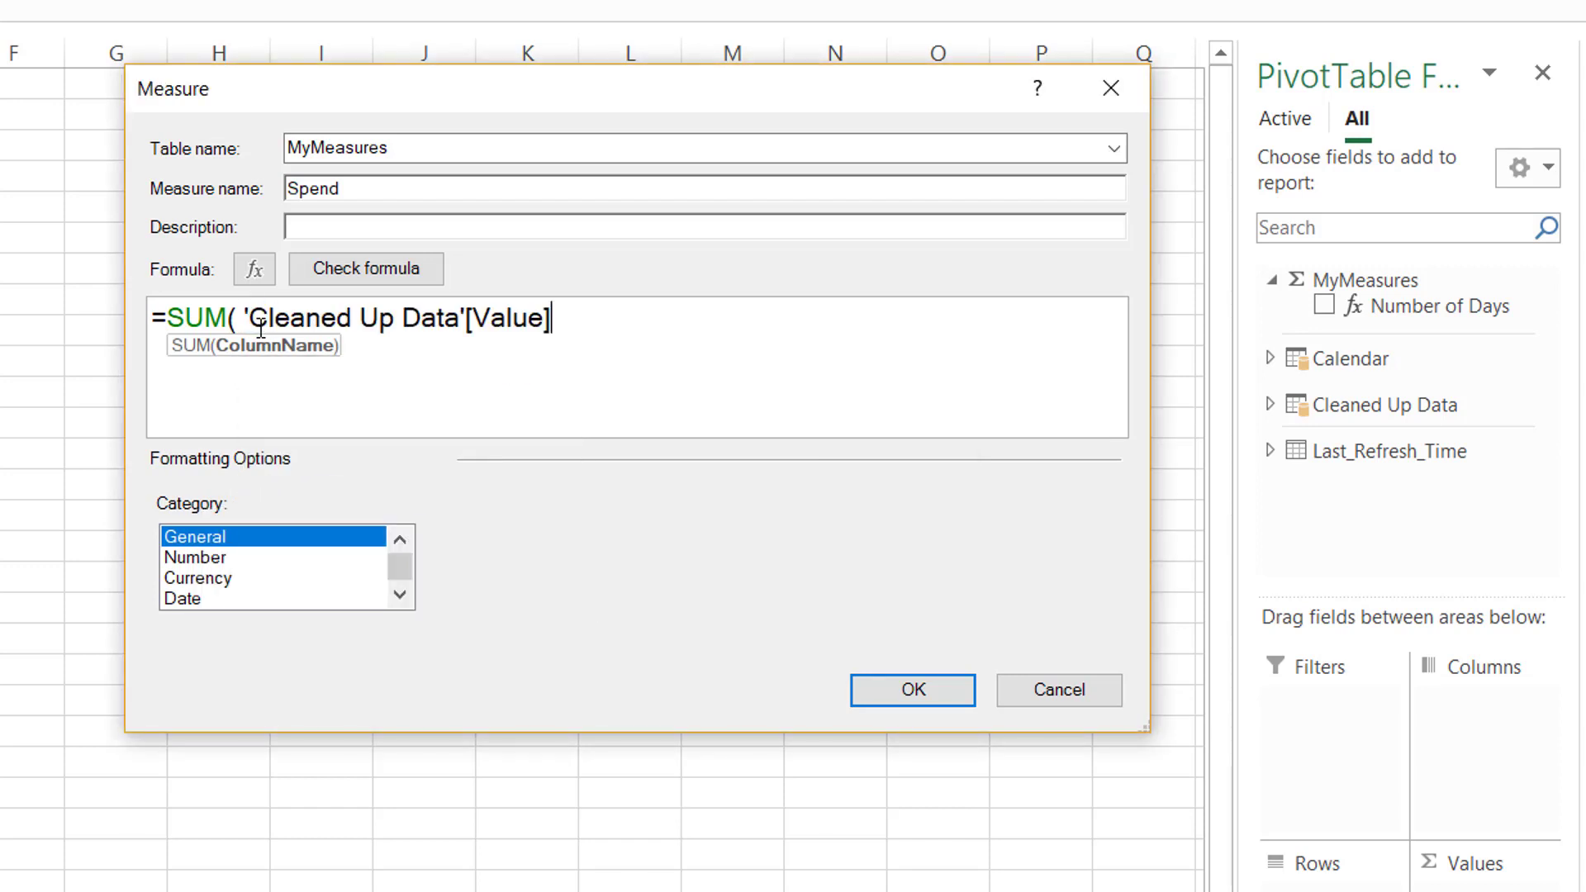
{"action": "type", "text": ")"}
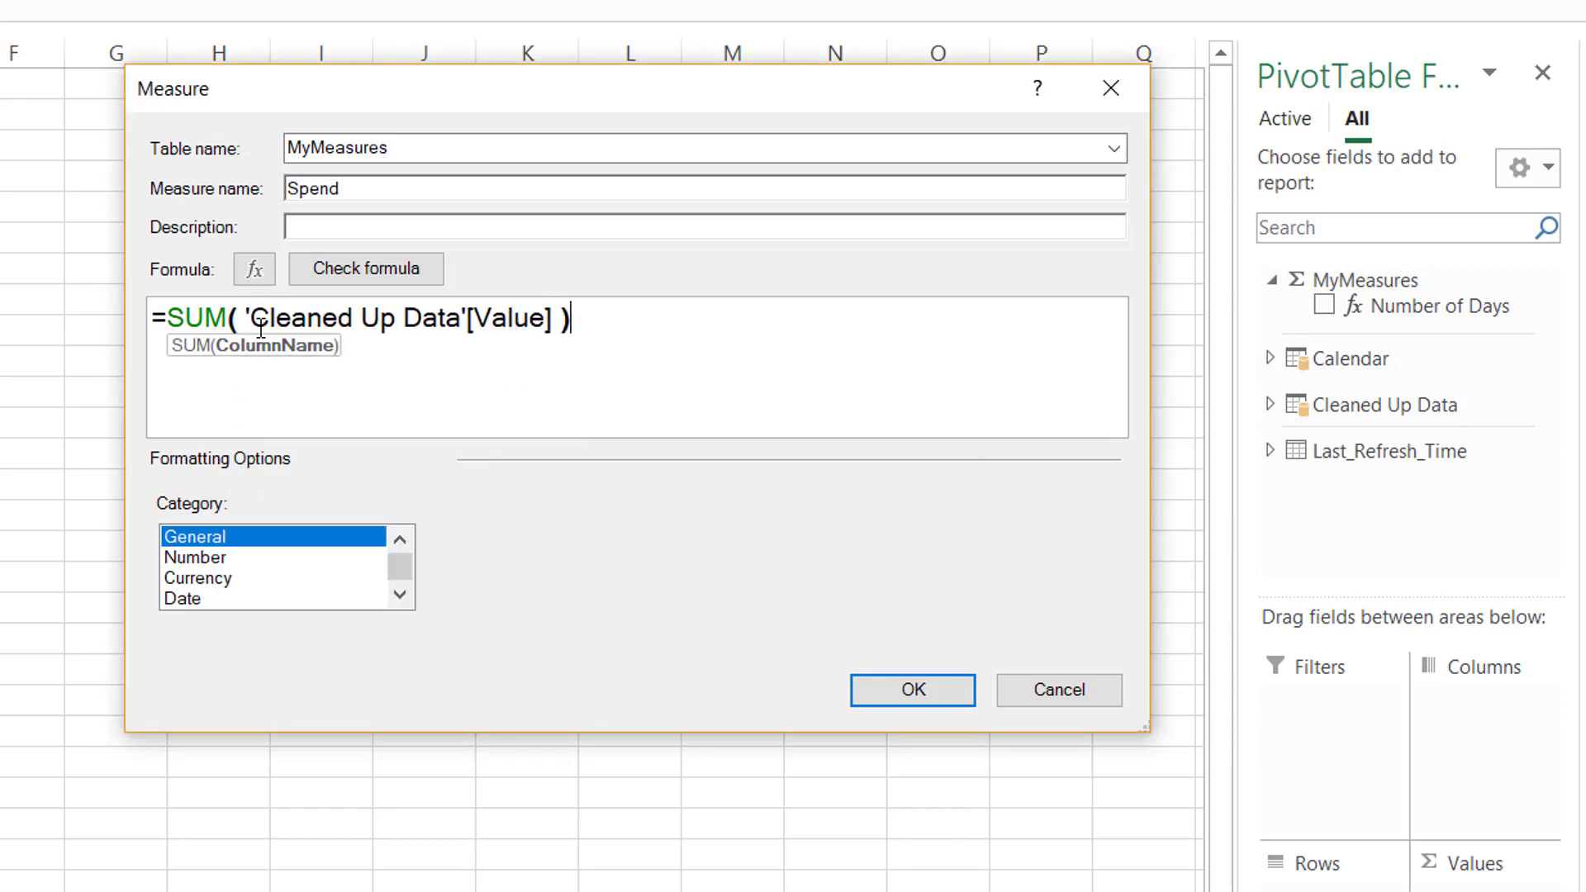
{"action": "left_click", "coordinate": [177, 558]}
{"action": "left_click", "coordinate": [489, 620]}
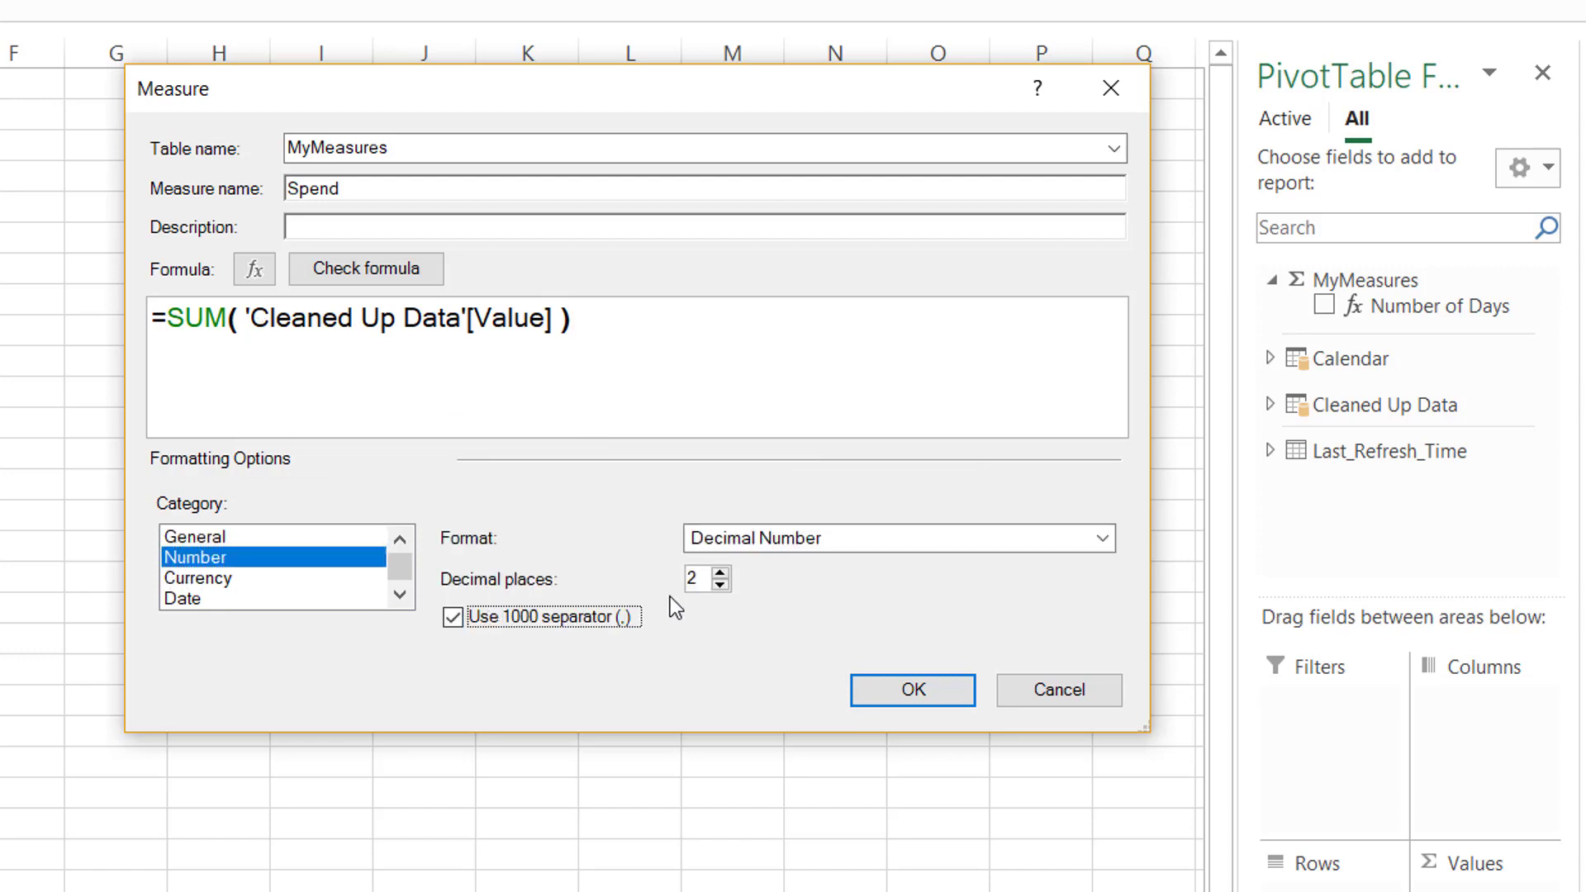
{"action": "left_click", "coordinate": [721, 584]}
{"action": "left_click", "coordinate": [720, 585]}
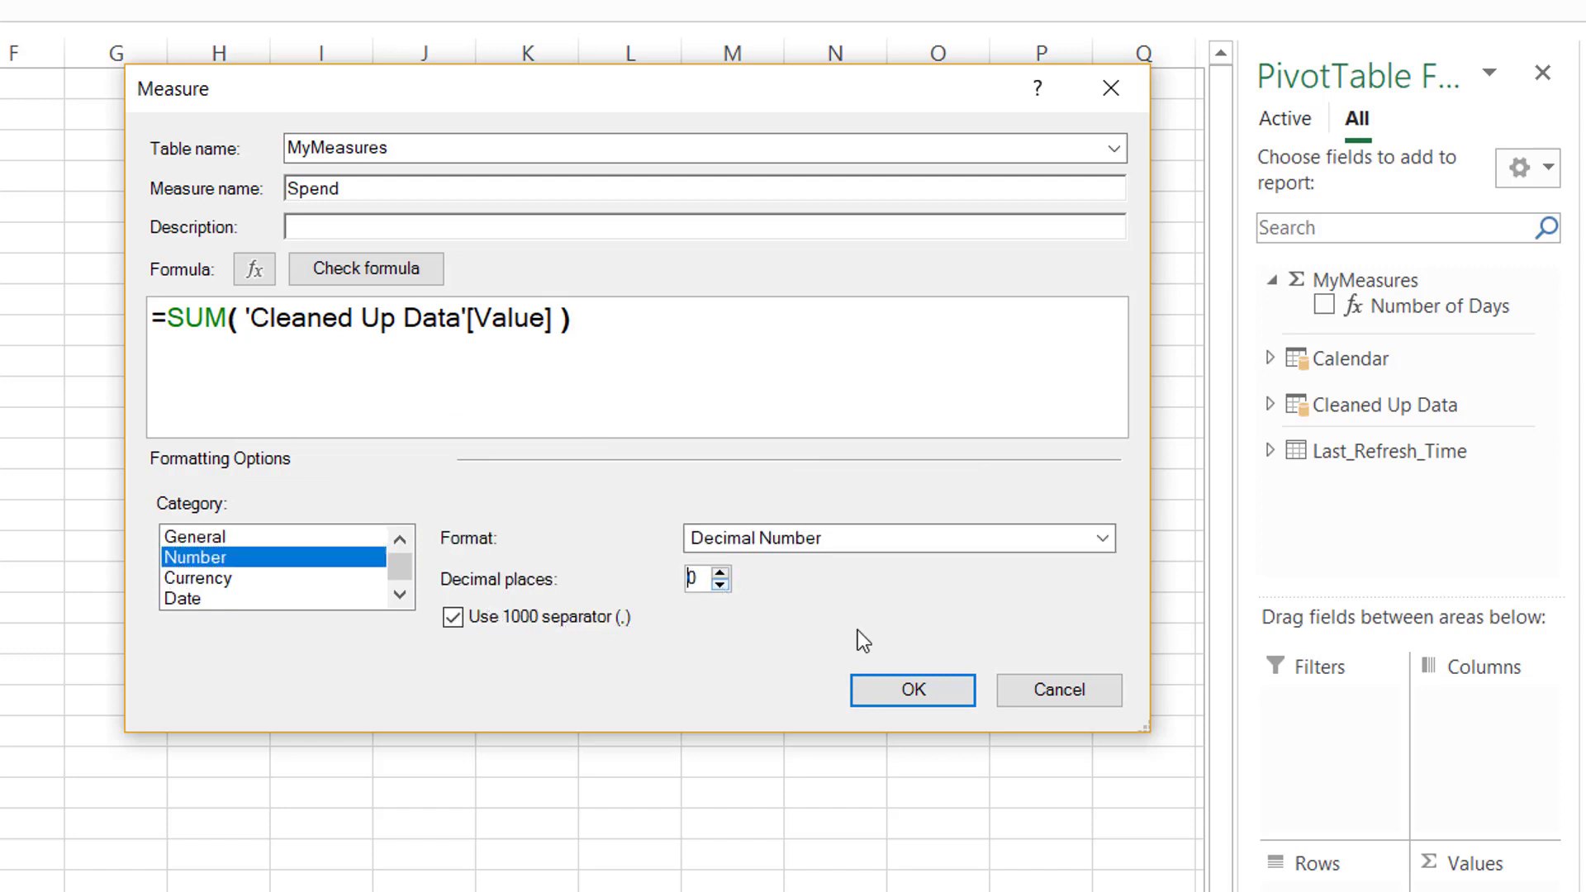
{"action": "left_click", "coordinate": [931, 700]}
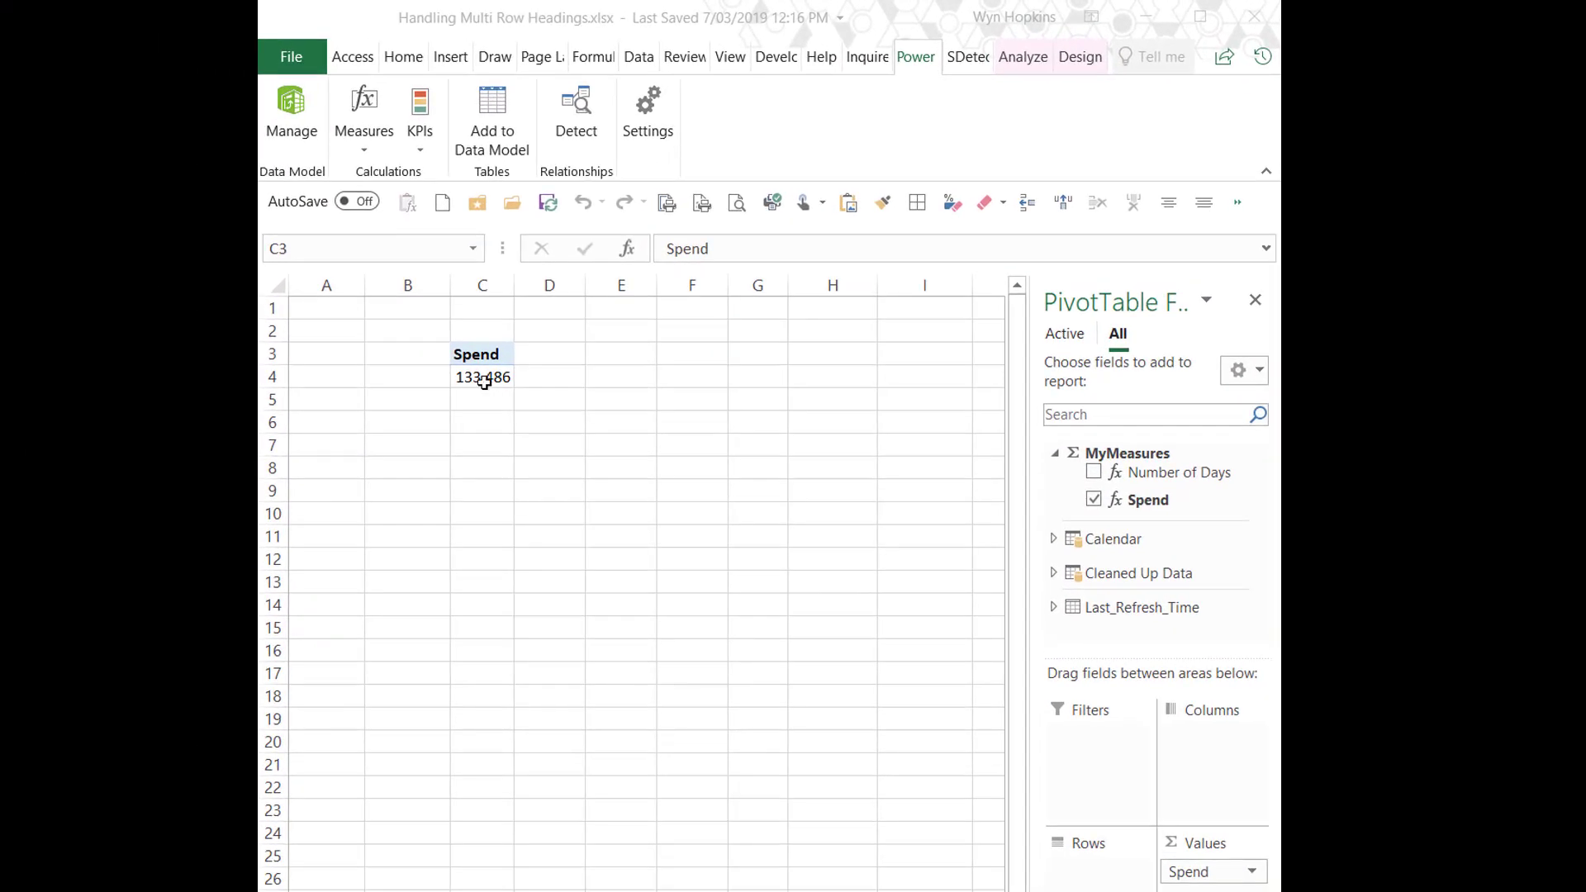
- Put Colour in Rows, try Calendar Month in Columns, then remove the months again
{"action": "left_click", "coordinate": [484, 382]}
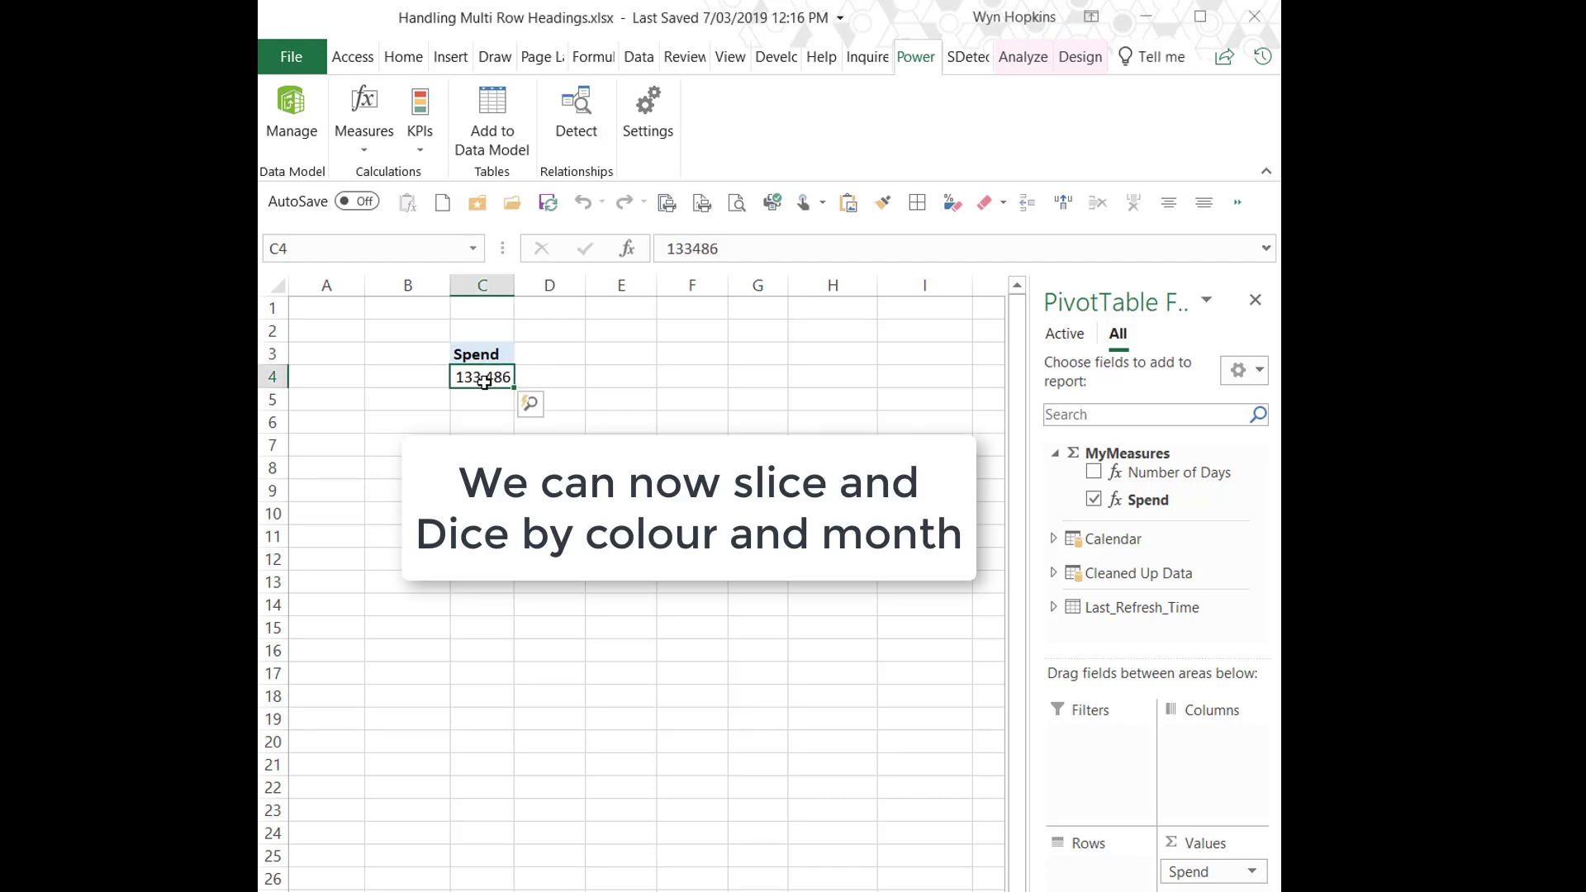
{"action": "left_click", "coordinate": [1051, 576]}
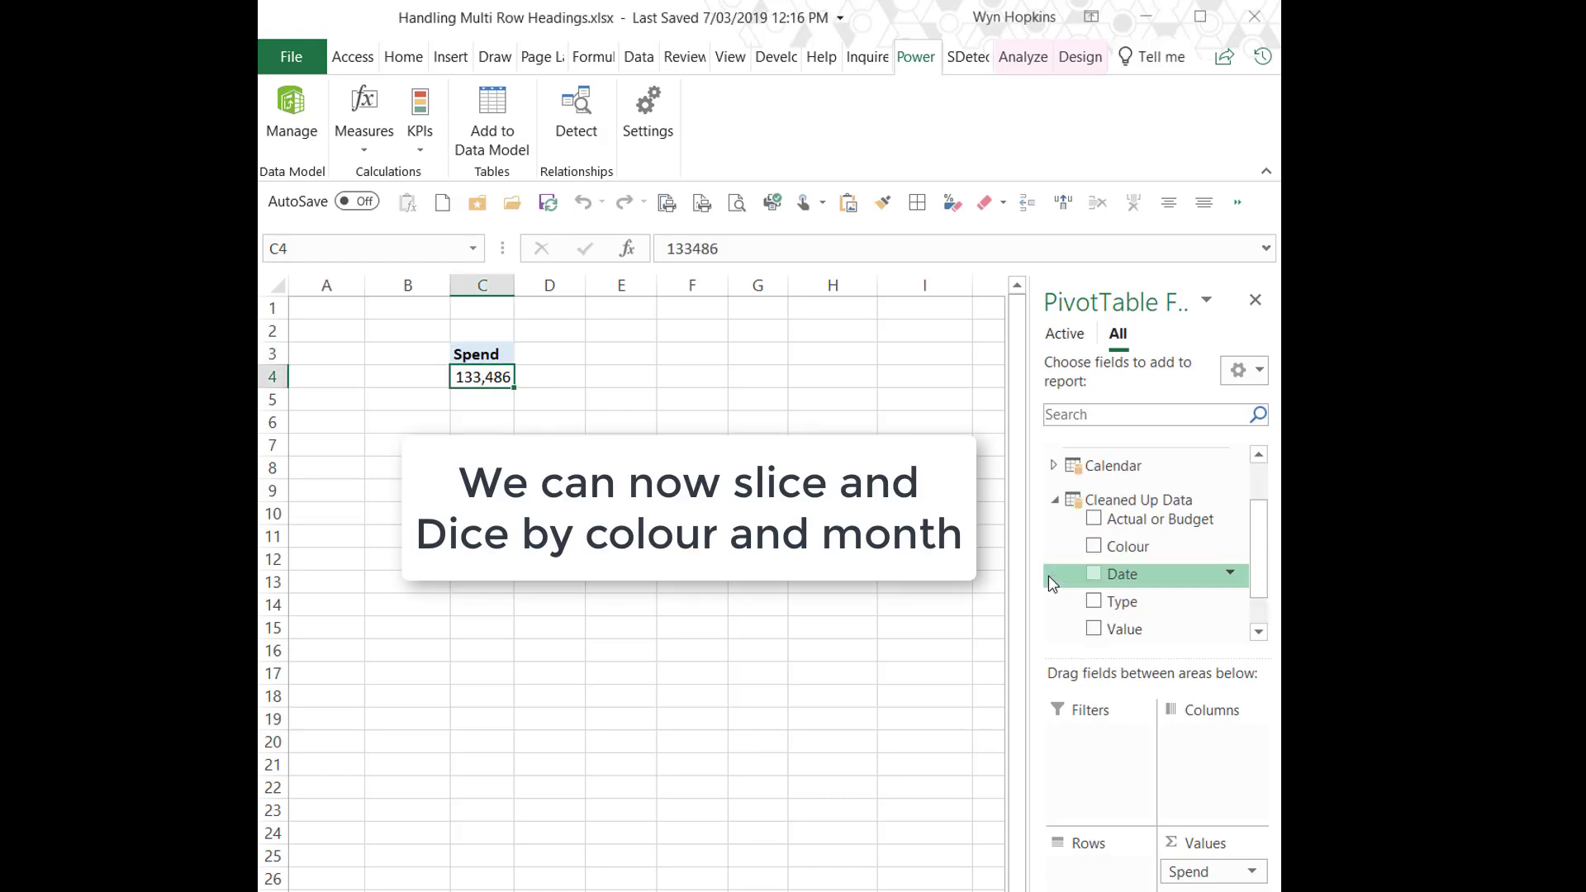
{"action": "left_click_drag", "start_coordinate": [1048, 577], "coordinate": [1095, 867]}
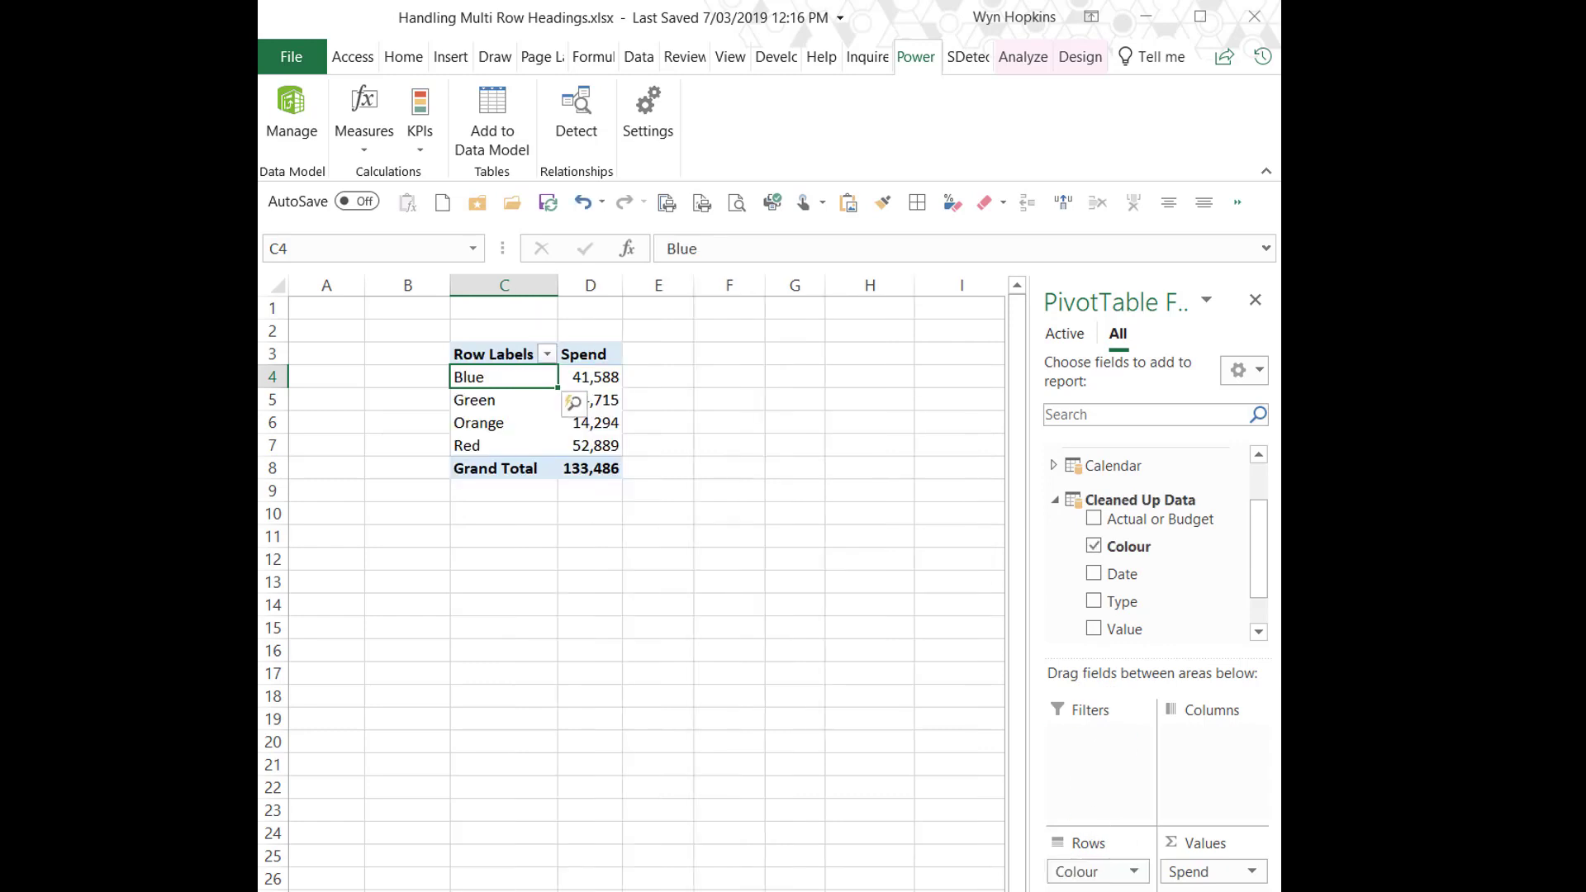
{"action": "left_click", "coordinate": [1057, 466]}
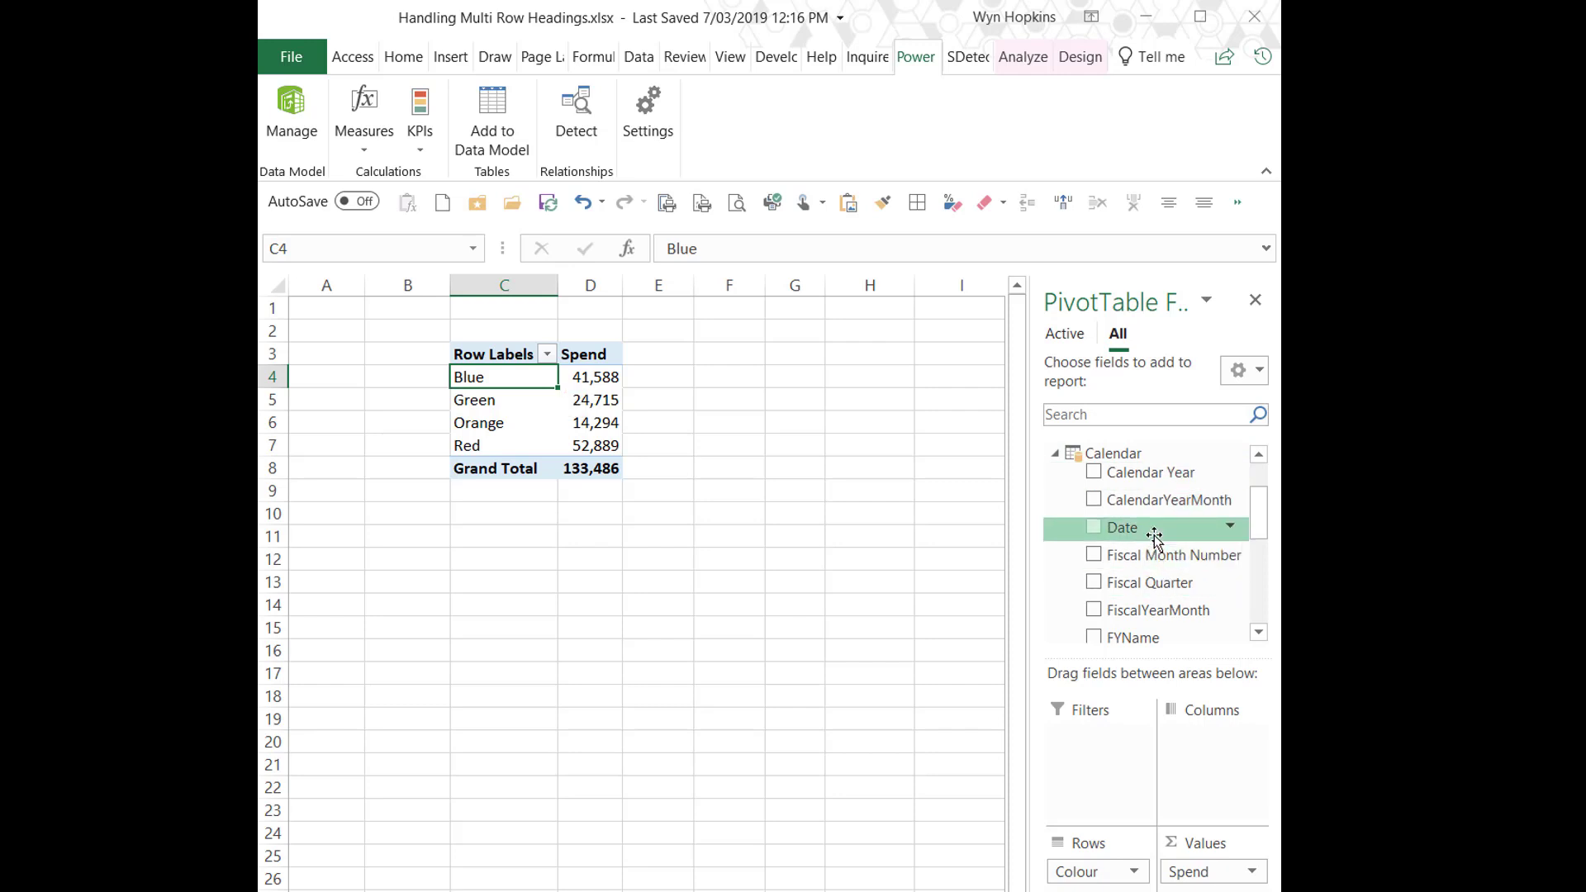
{"action": "scroll", "coordinate": [1154, 537], "scroll_direction": "down", "scroll_amount": 2}
{"action": "left_click_drag", "start_coordinate": [1128, 493], "coordinate": [1223, 744]}
{"action": "left_click_drag", "start_coordinate": [684, 284], "coordinate": [635, 339]}
{"action": "mouse_move", "coordinate": [668, 427]}
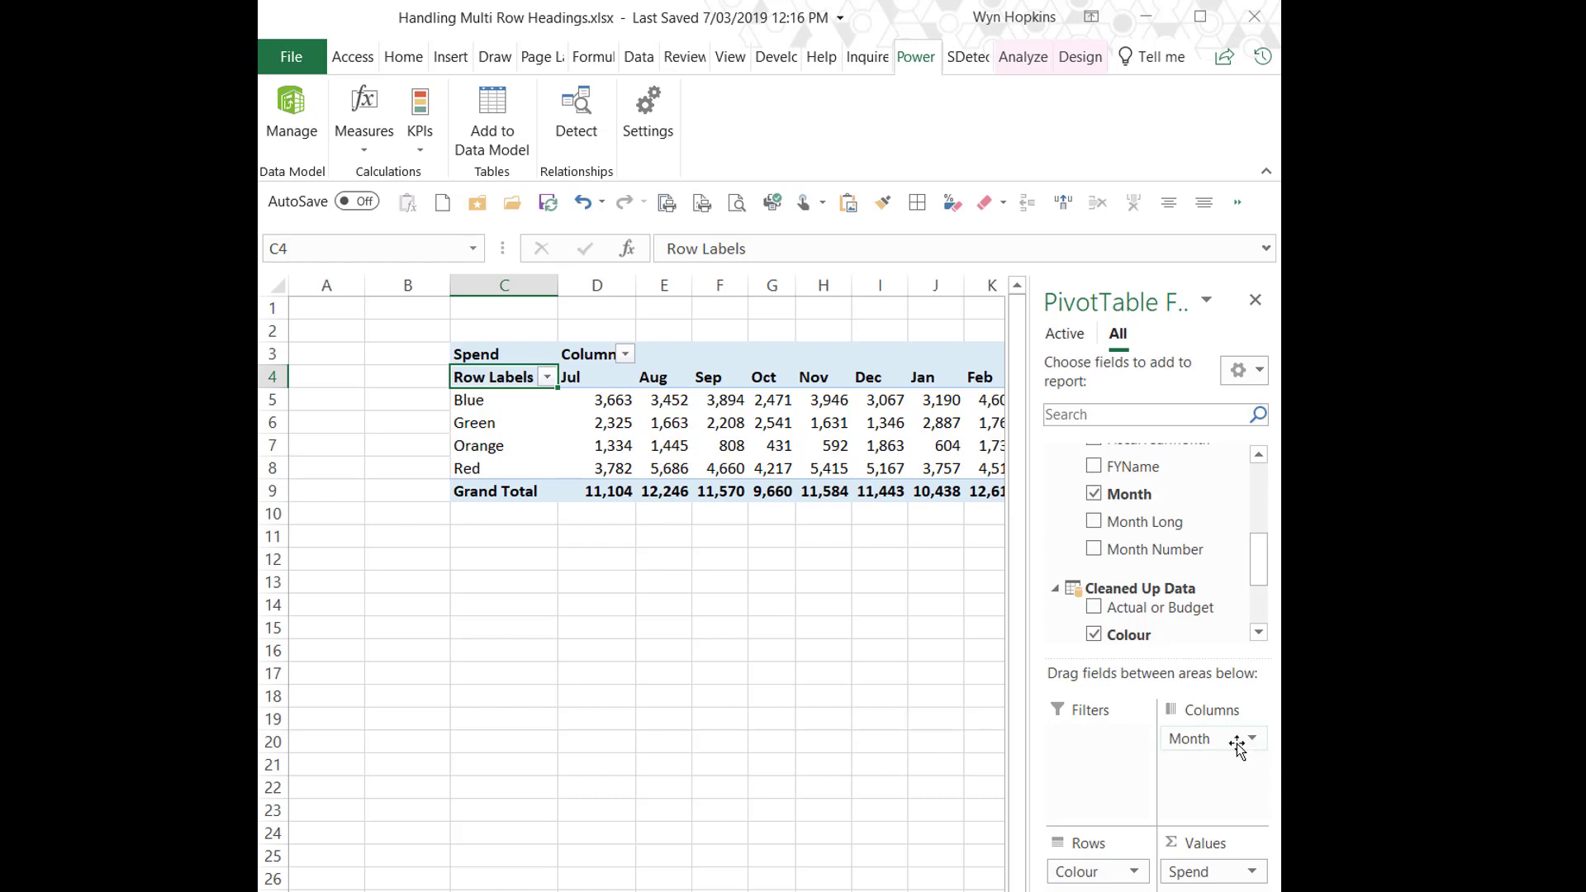
{"action": "left_click_drag", "start_coordinate": [1223, 748], "coordinate": [1159, 570]}
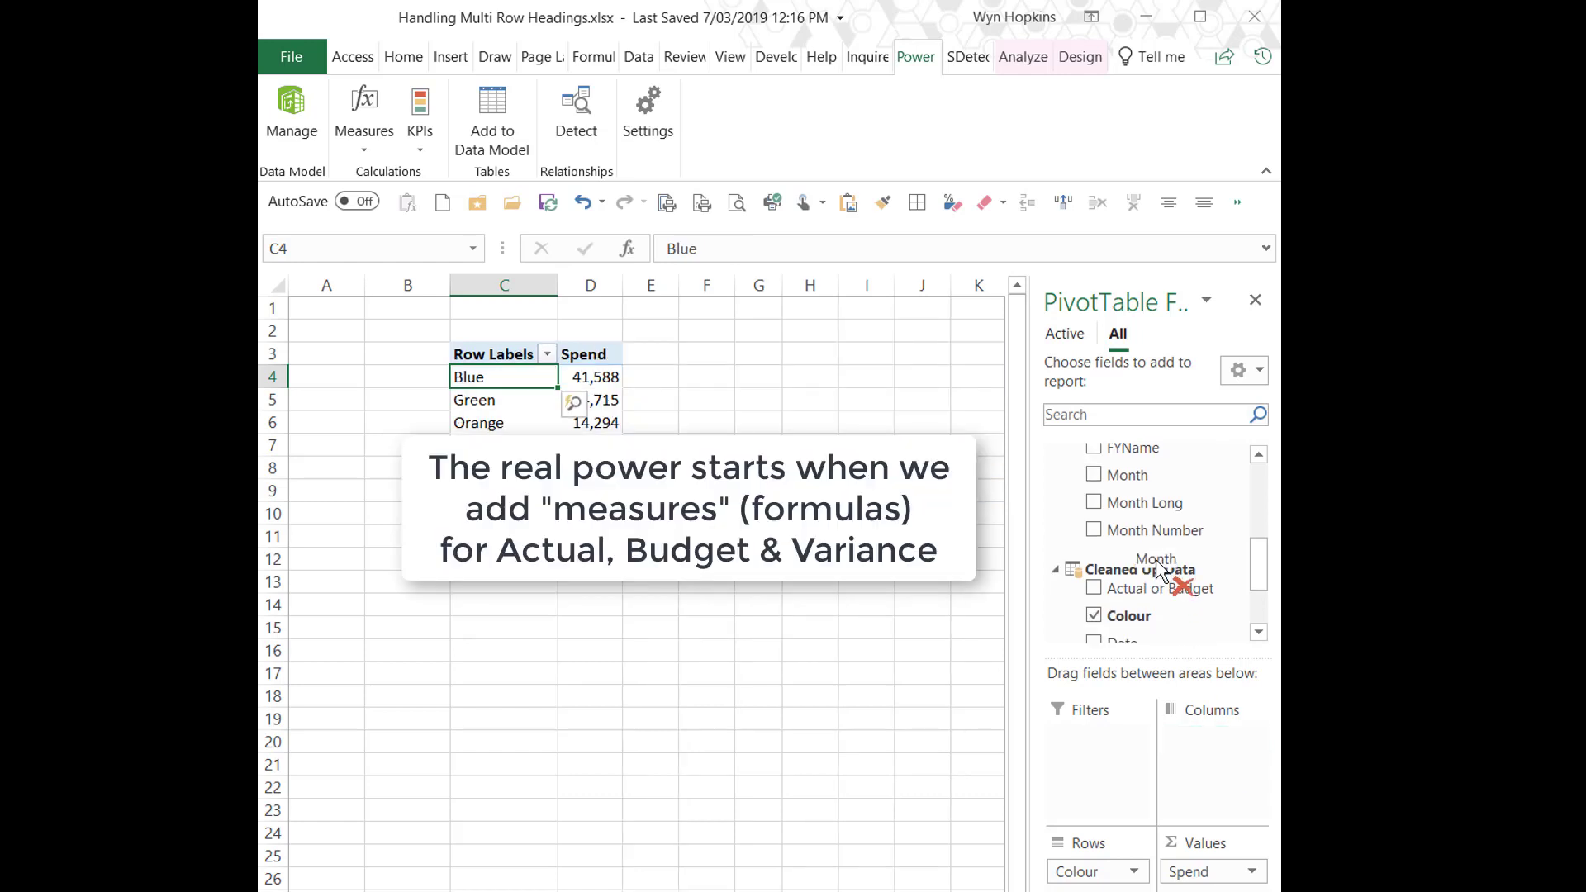
- Create an Actual measure: CALCULATE([Spend], Actual or Budget = "Actual")
{"action": "left_click", "coordinate": [390, 144]}
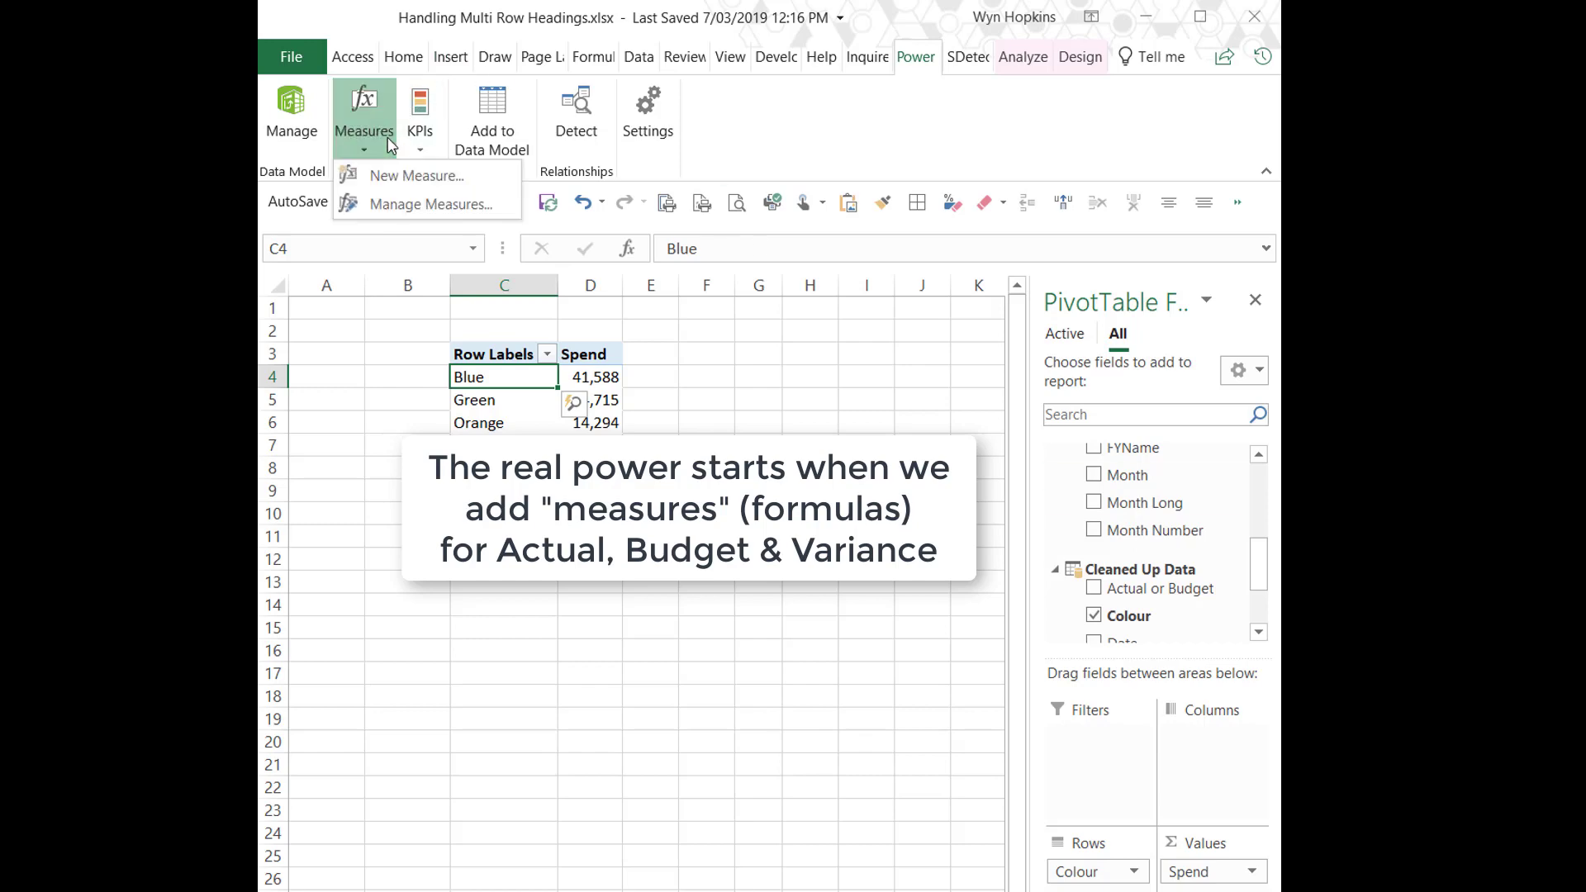
{"action": "left_click", "coordinate": [388, 175]}
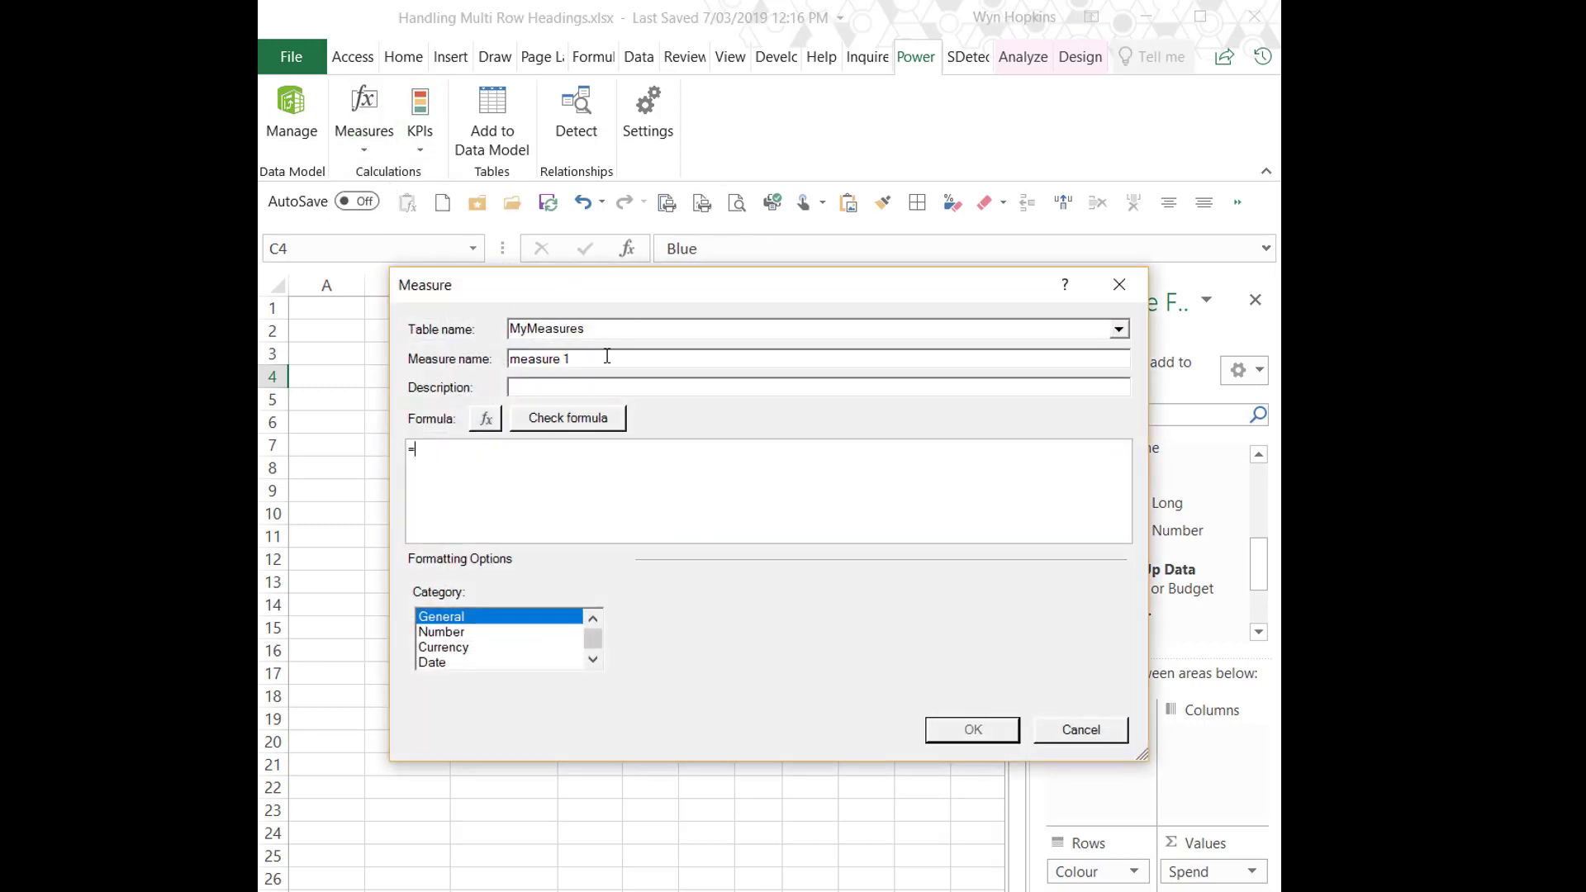
{"action": "left_click_drag", "start_coordinate": [608, 356], "coordinate": [489, 355]}
{"action": "type", "text": "Actual"}
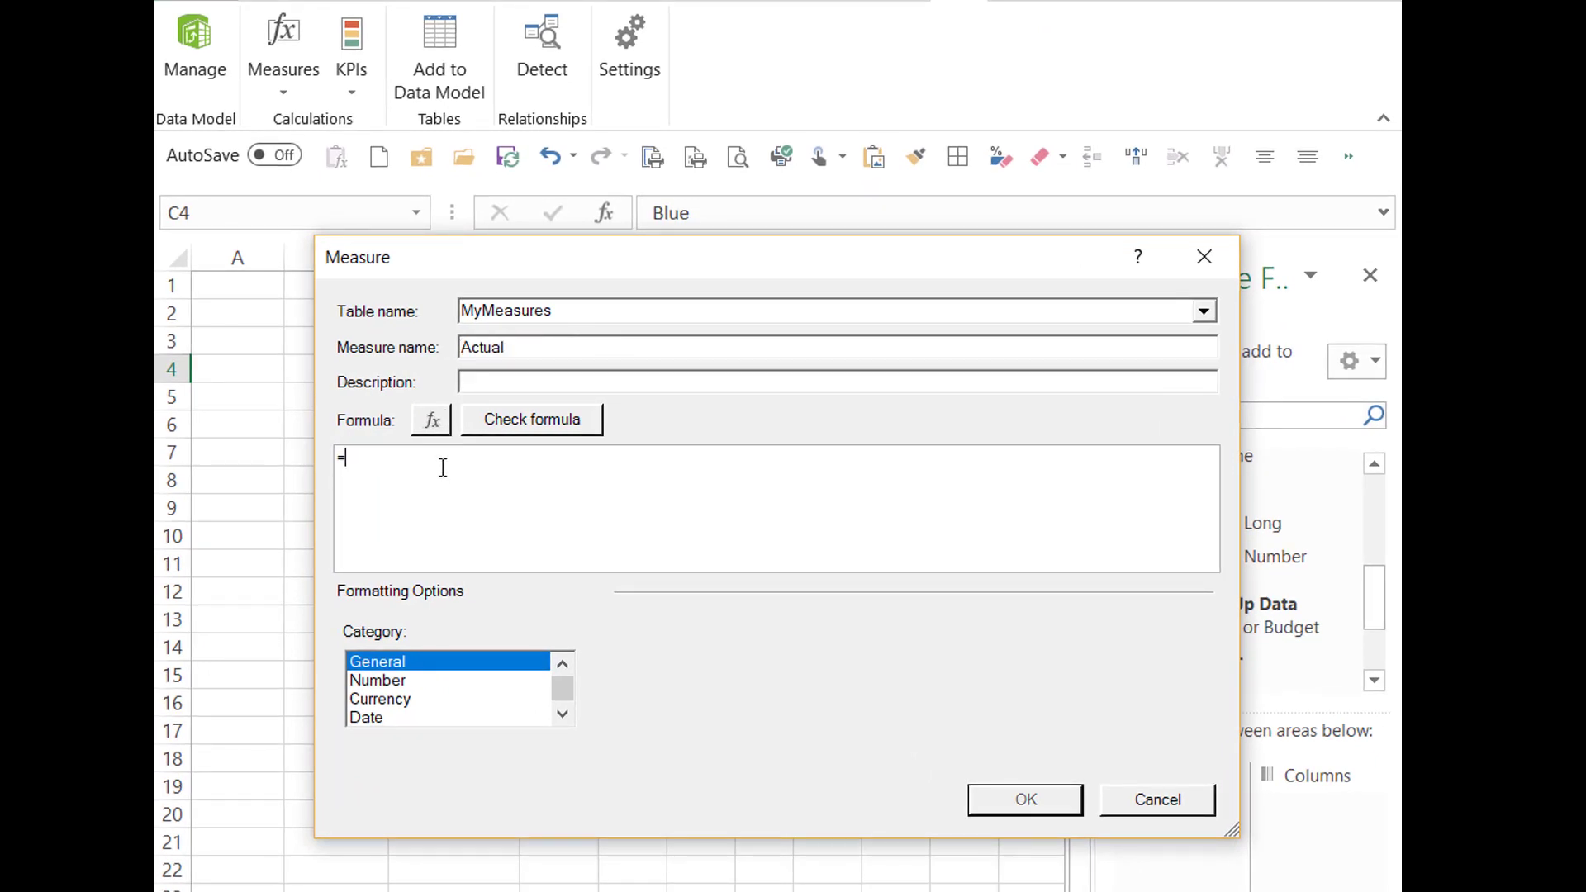
{"action": "type", "text": "calc"}
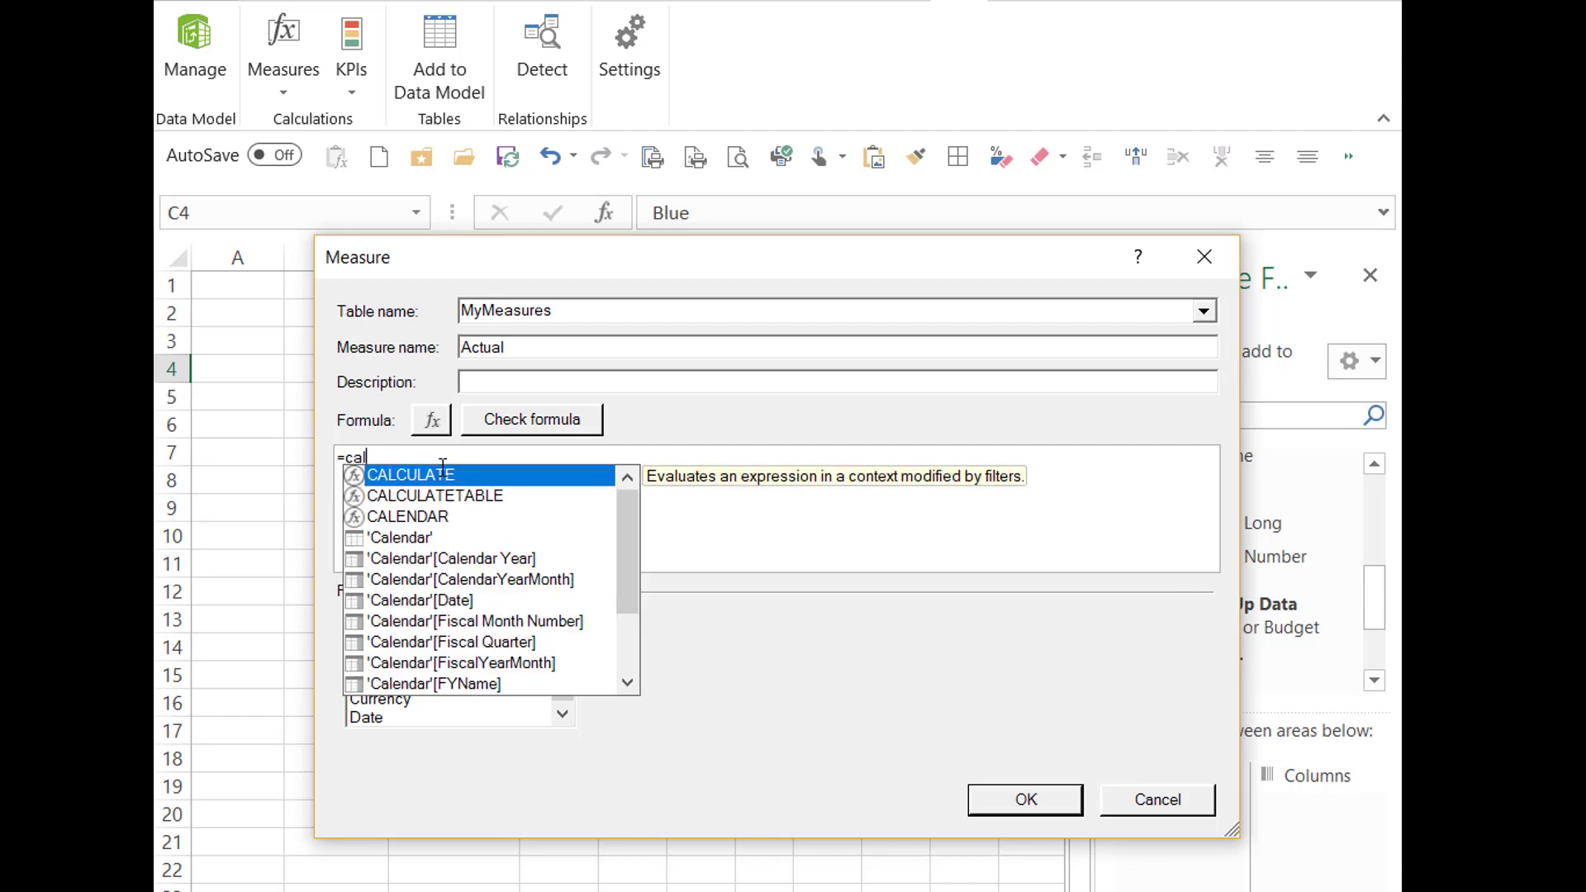
{"action": "key", "text": "Tab"}
{"action": "type", "text": "[sp"}
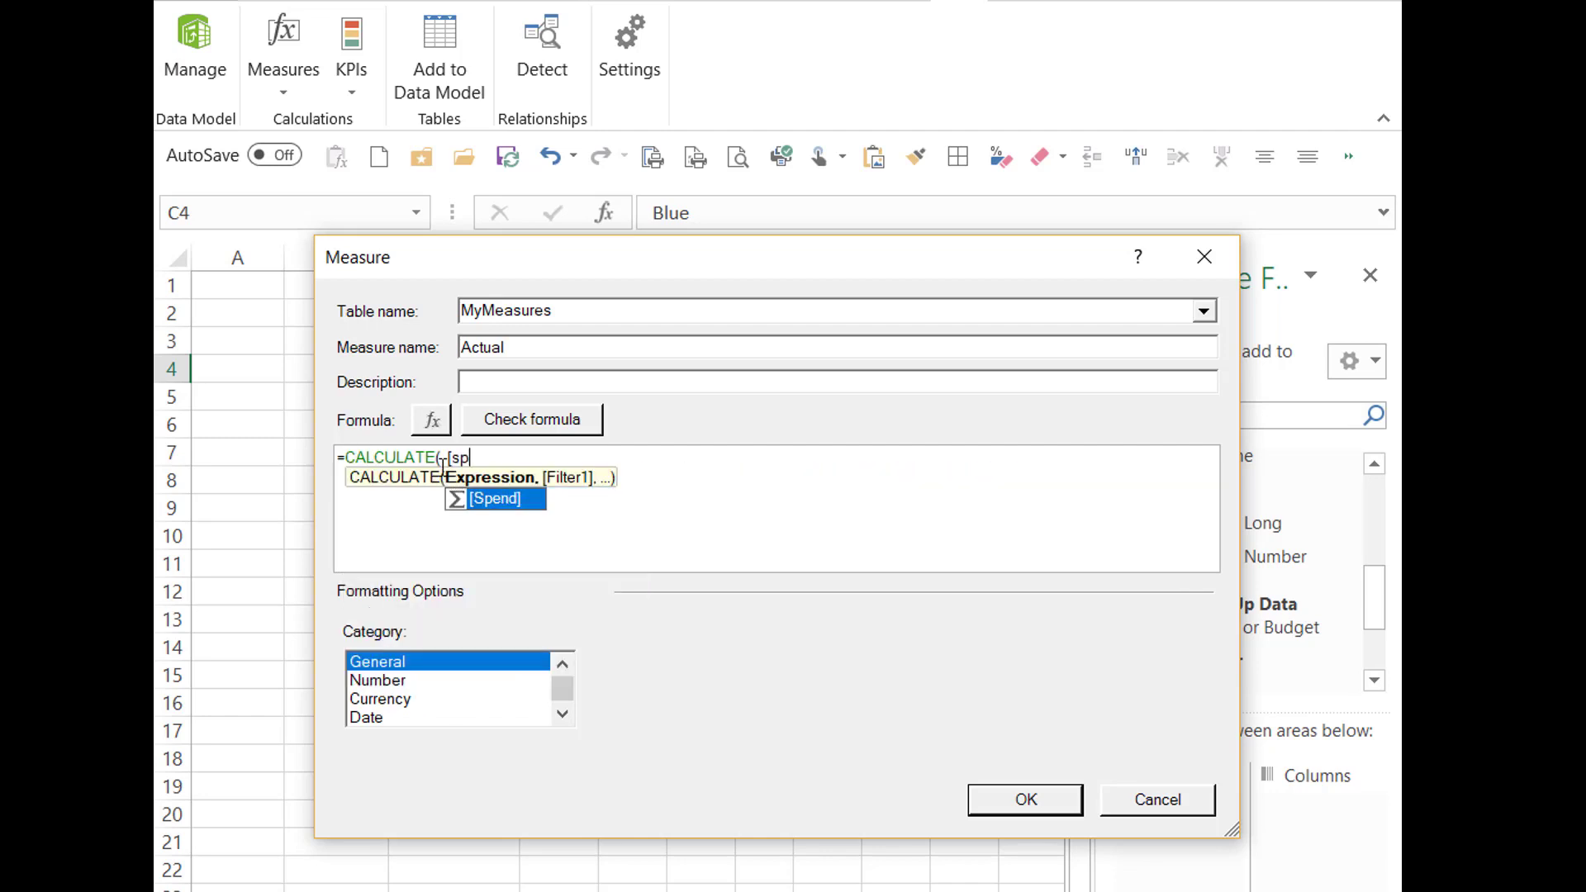
{"action": "key", "text": "Tab"}
{"action": "type", "text": ", "}
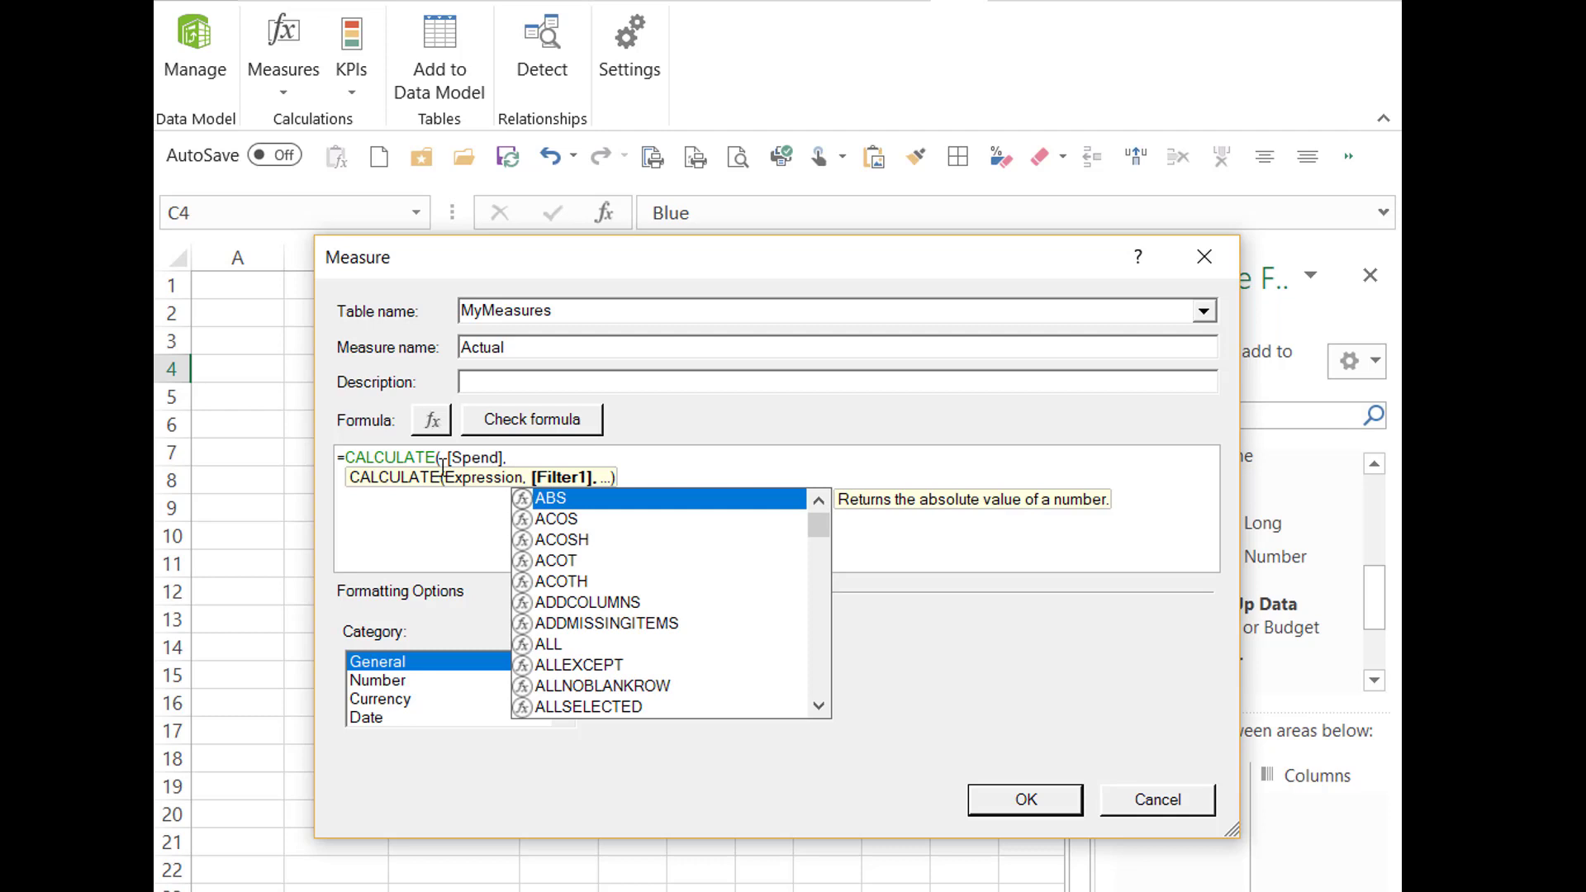
{"action": "type", "text": "actu"}
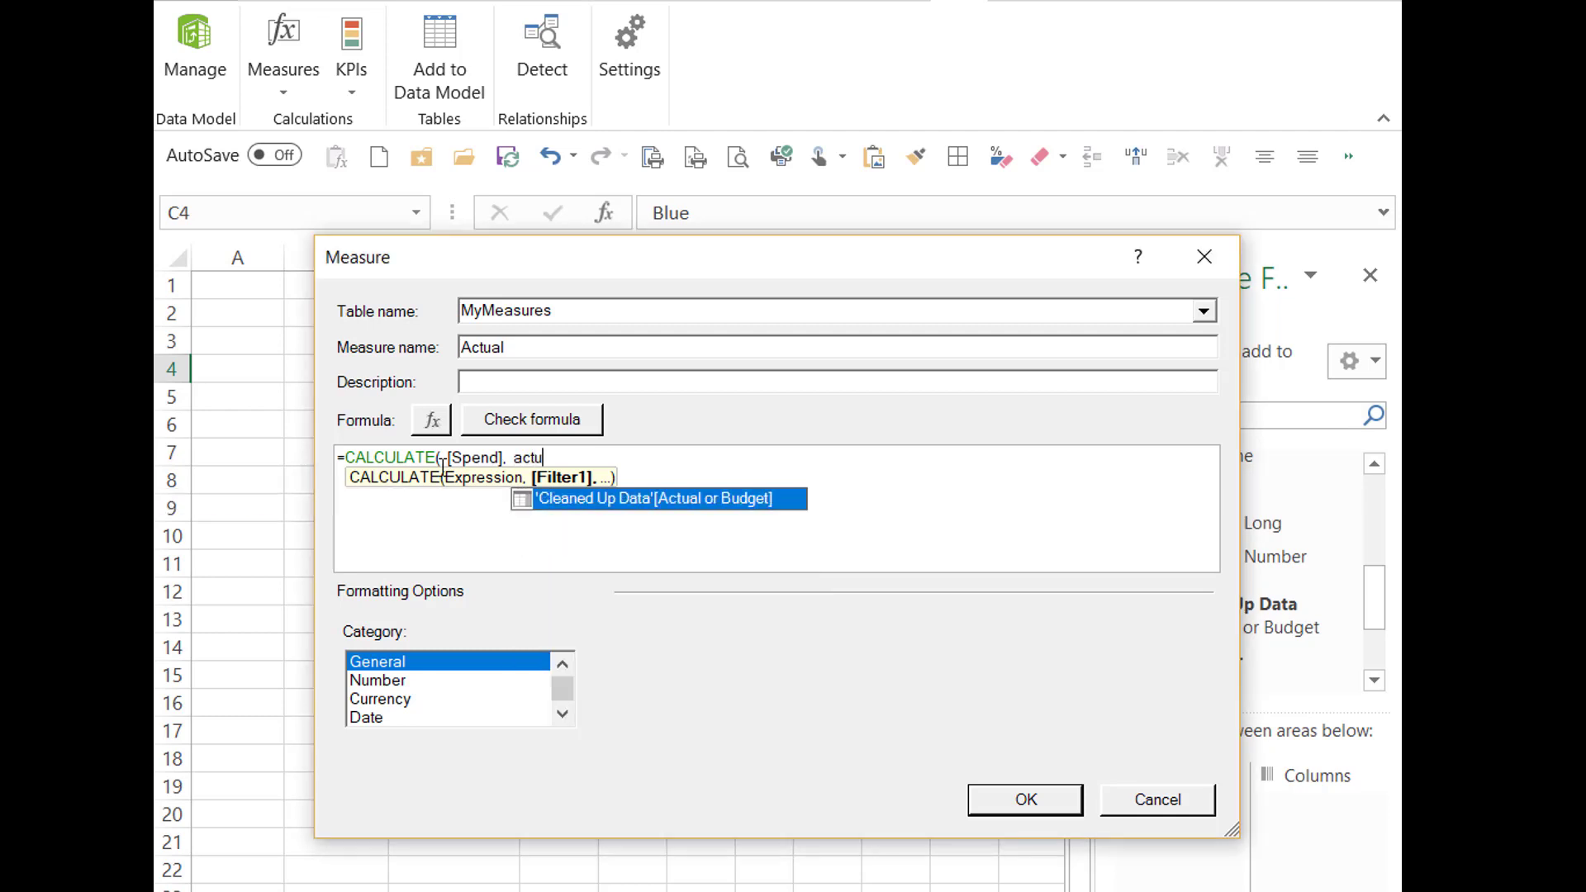
{"action": "key", "text": "Tab"}
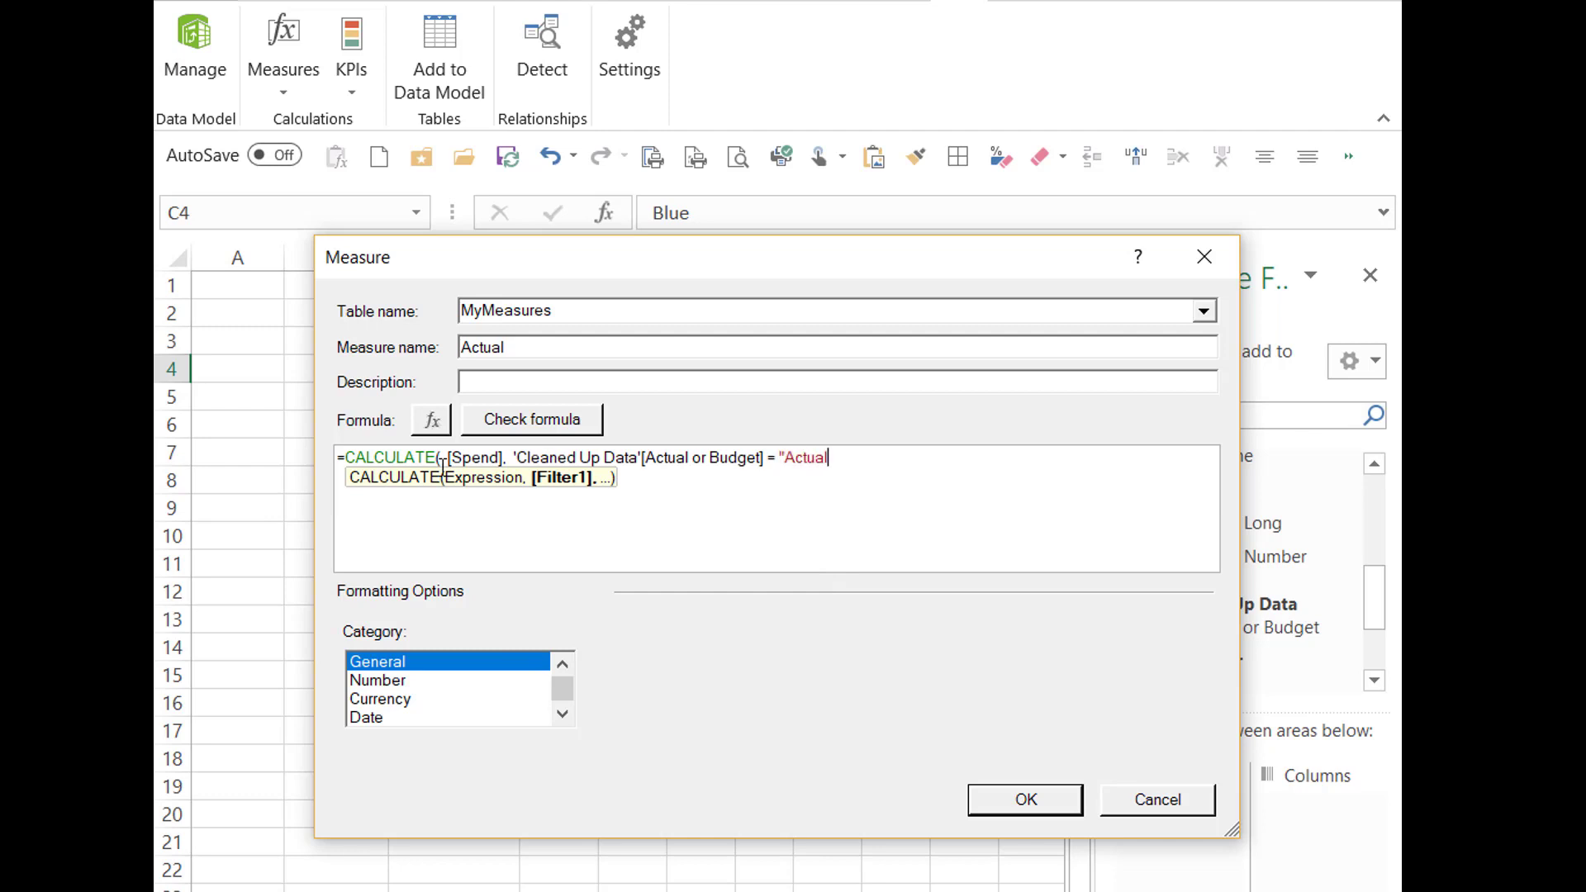
{"action": "type", "text": "= \"Actual\")"}
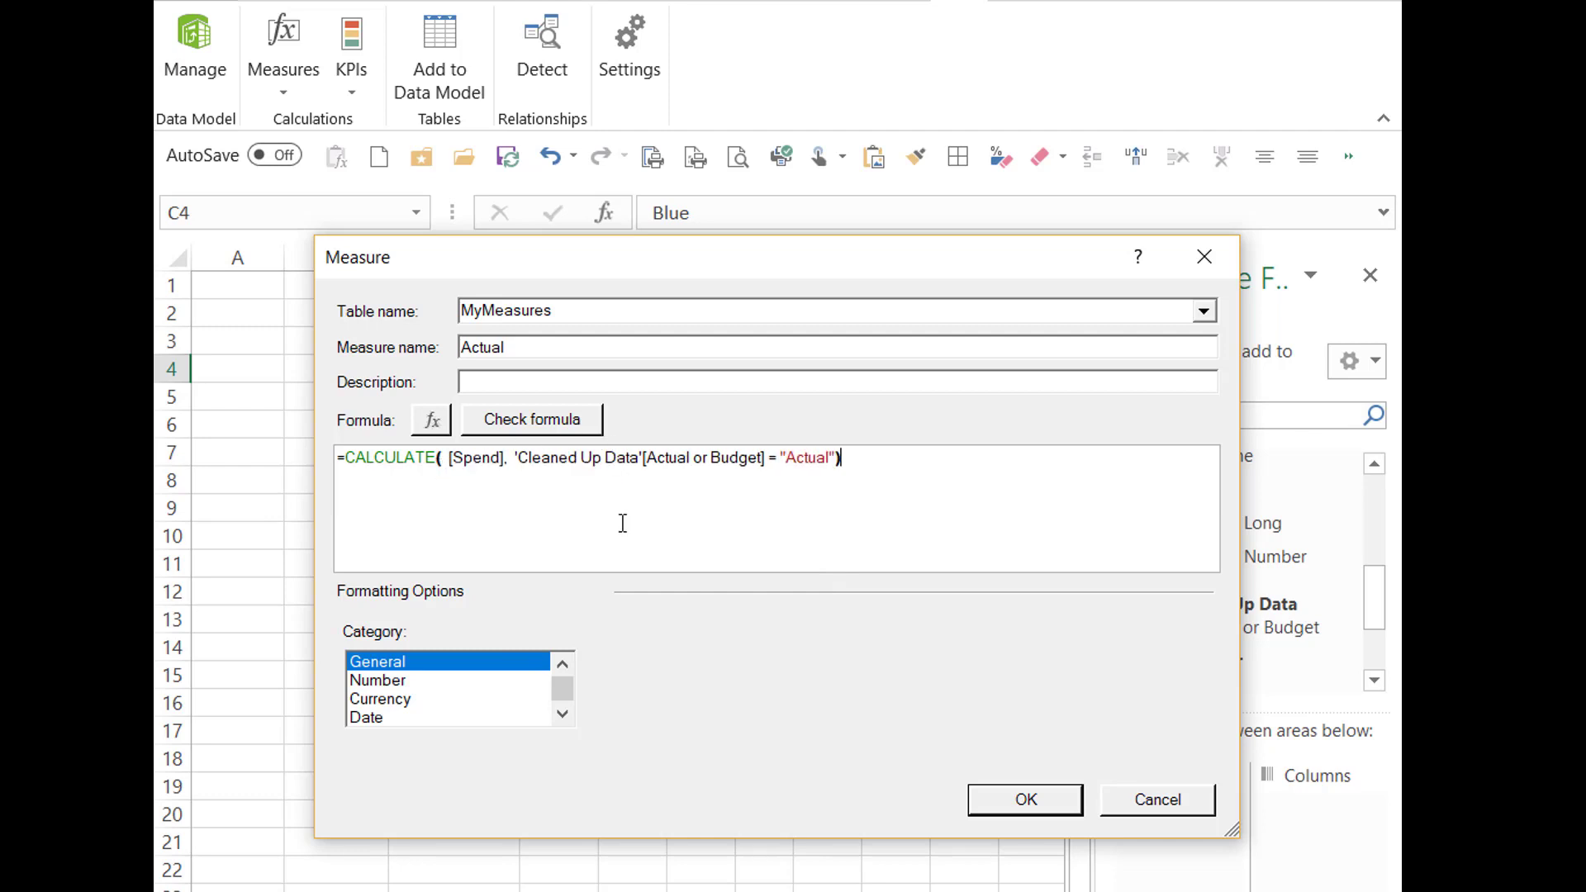
- Format Actual as a number with 0 decimals and thousands separator, copy its formula, and save
{"action": "scroll", "coordinate": [623, 523], "scroll_direction": "up", "scroll_amount": 3, "text": "ctrl"}
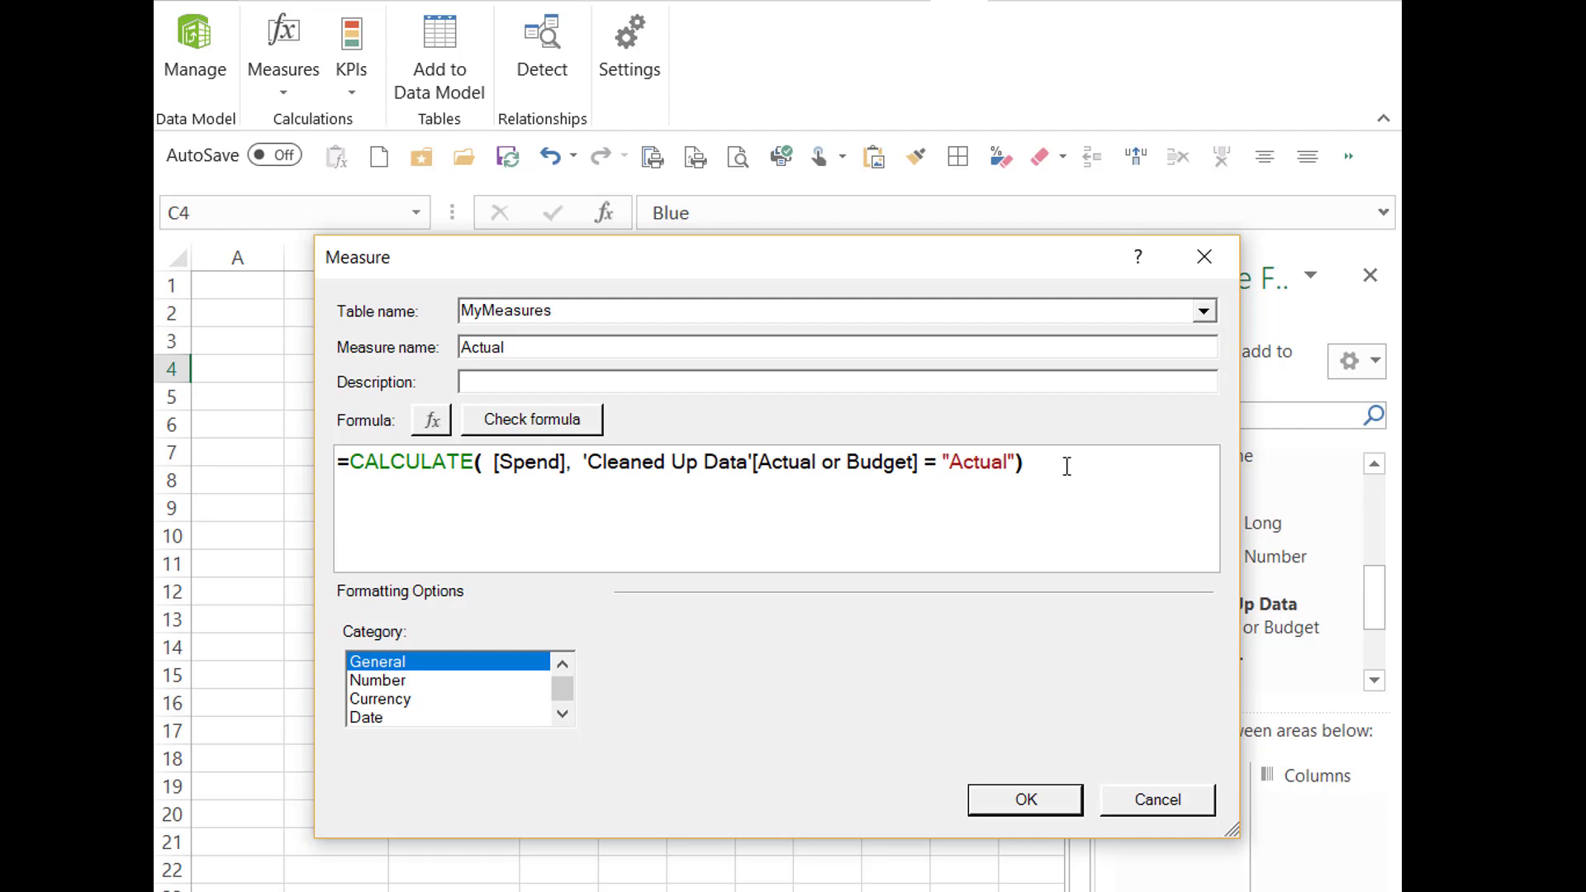
{"action": "left_click", "coordinate": [386, 679]}
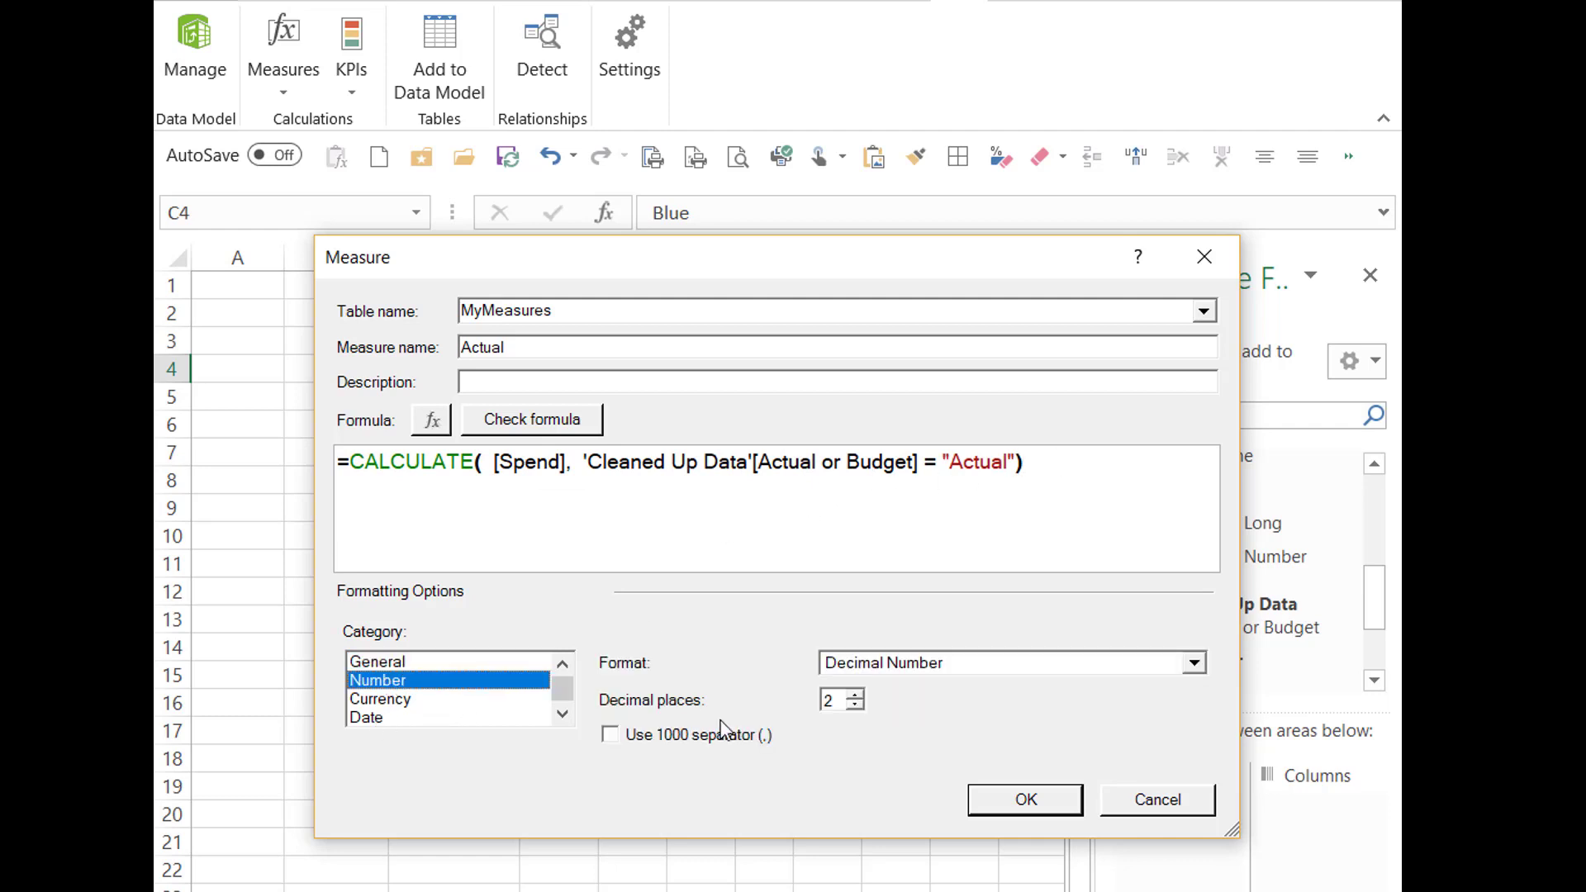
{"action": "double_click", "coordinate": [855, 705]}
{"action": "left_click", "coordinate": [693, 741]}
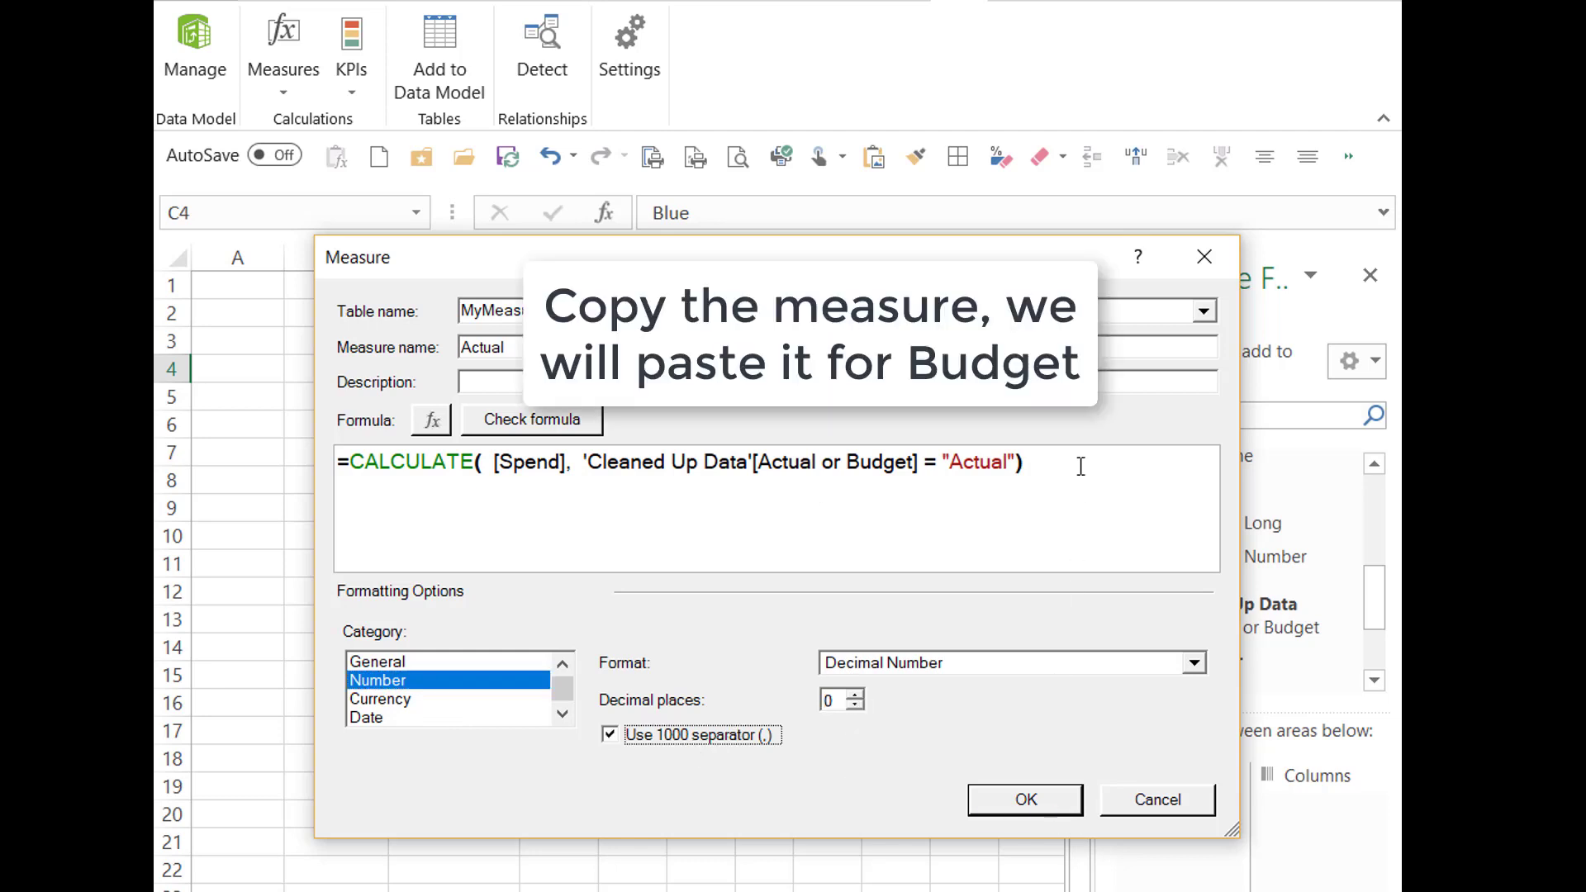
{"action": "left_click_drag", "start_coordinate": [1080, 466], "coordinate": [308, 444]}
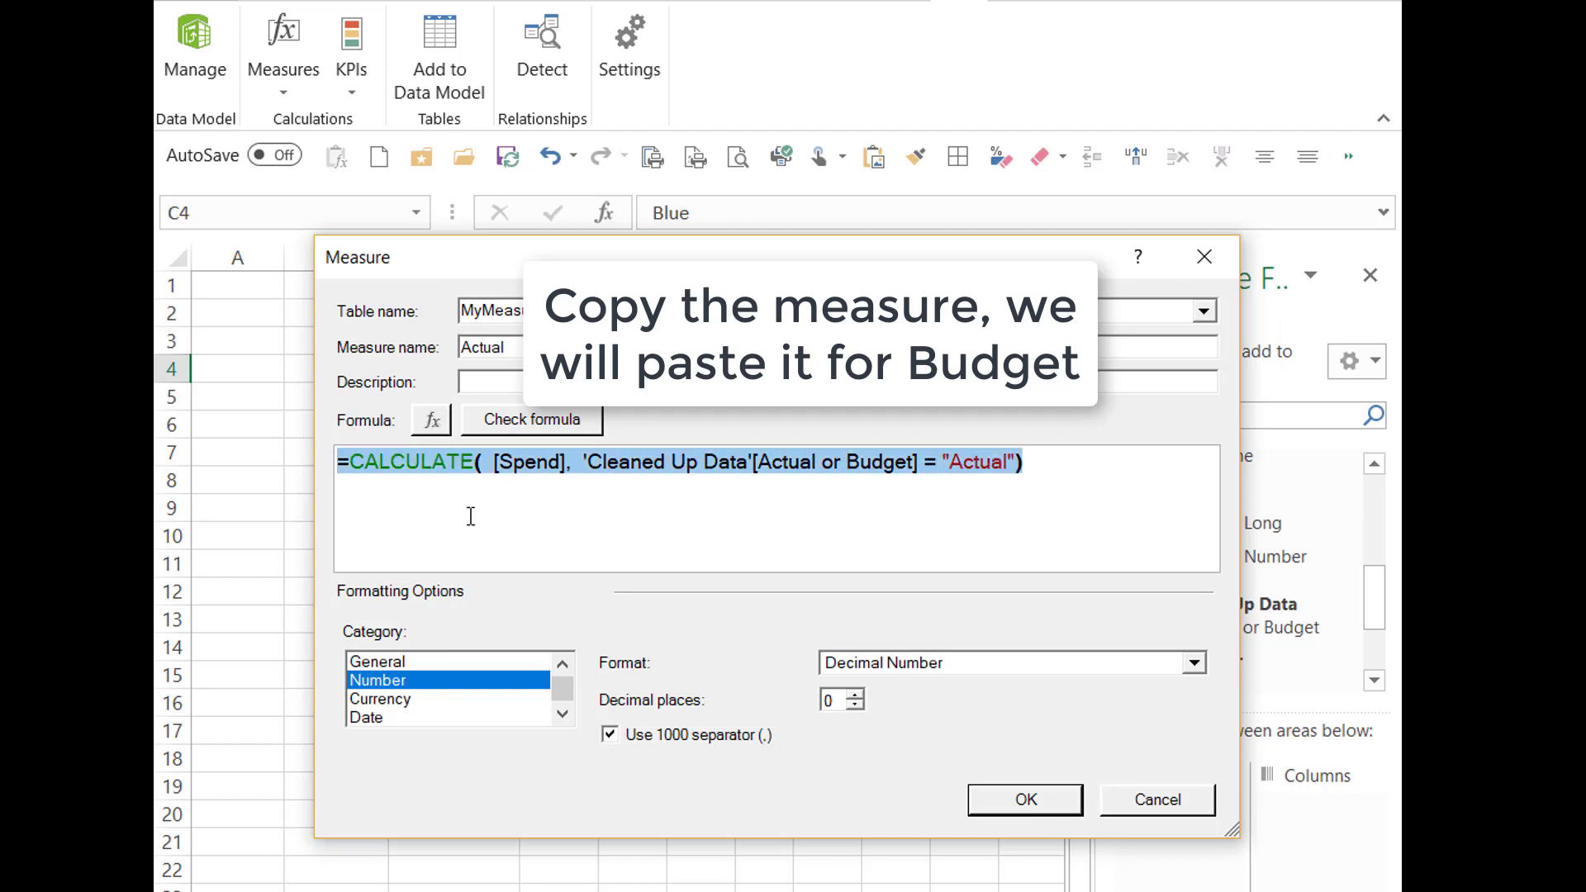
{"action": "left_click", "coordinate": [1004, 813]}
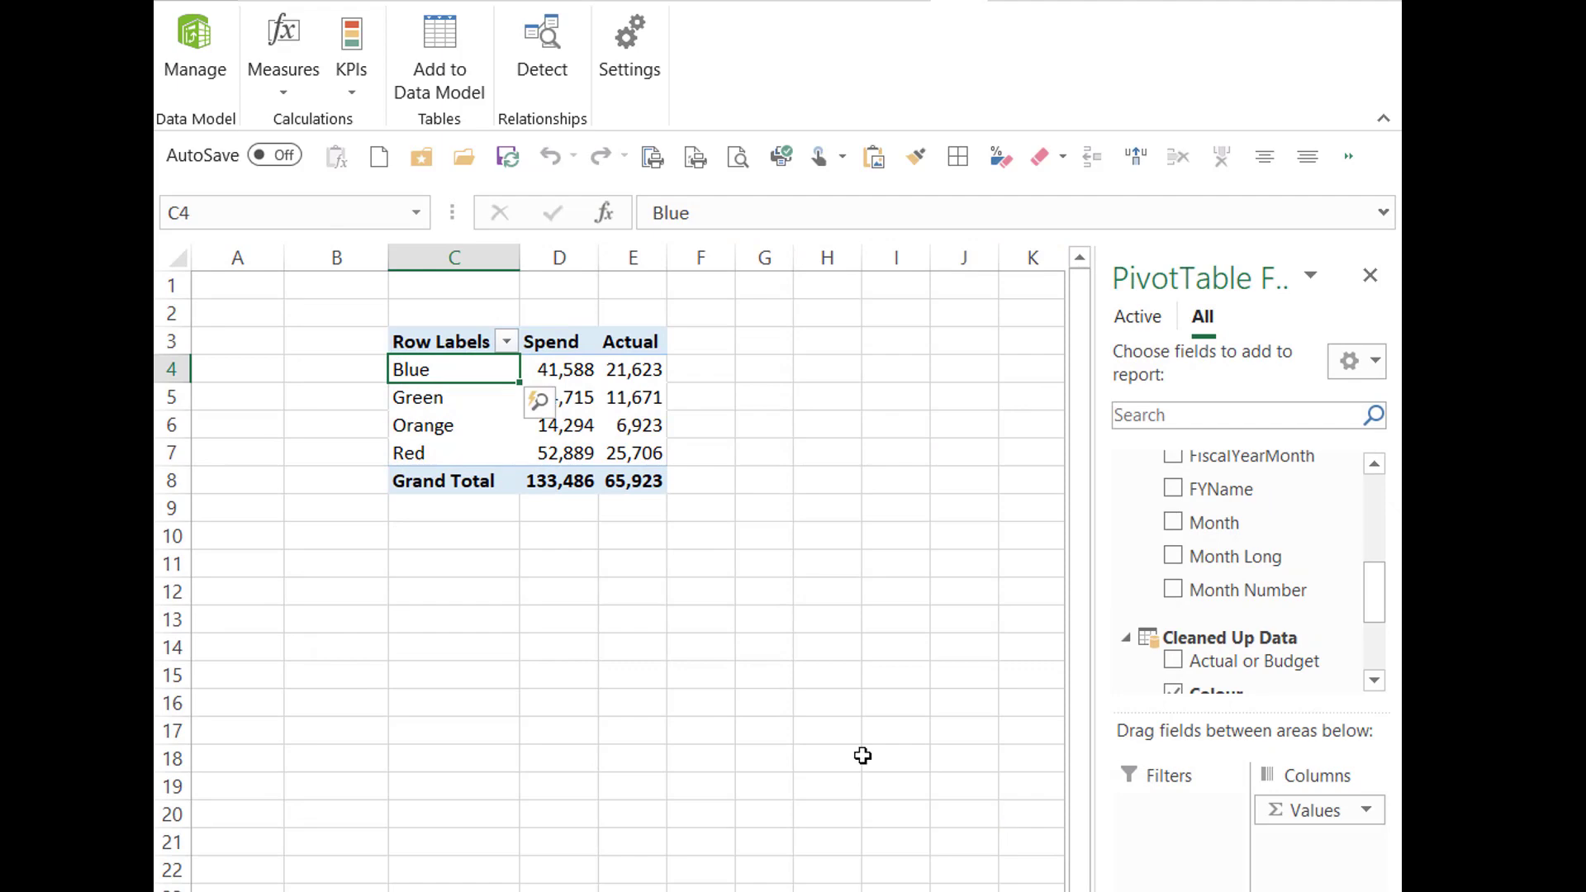
- Create a Budget measure by pasting the Actual formula and changing "Actual" to "Budget"
{"action": "left_click", "coordinate": [283, 73]}
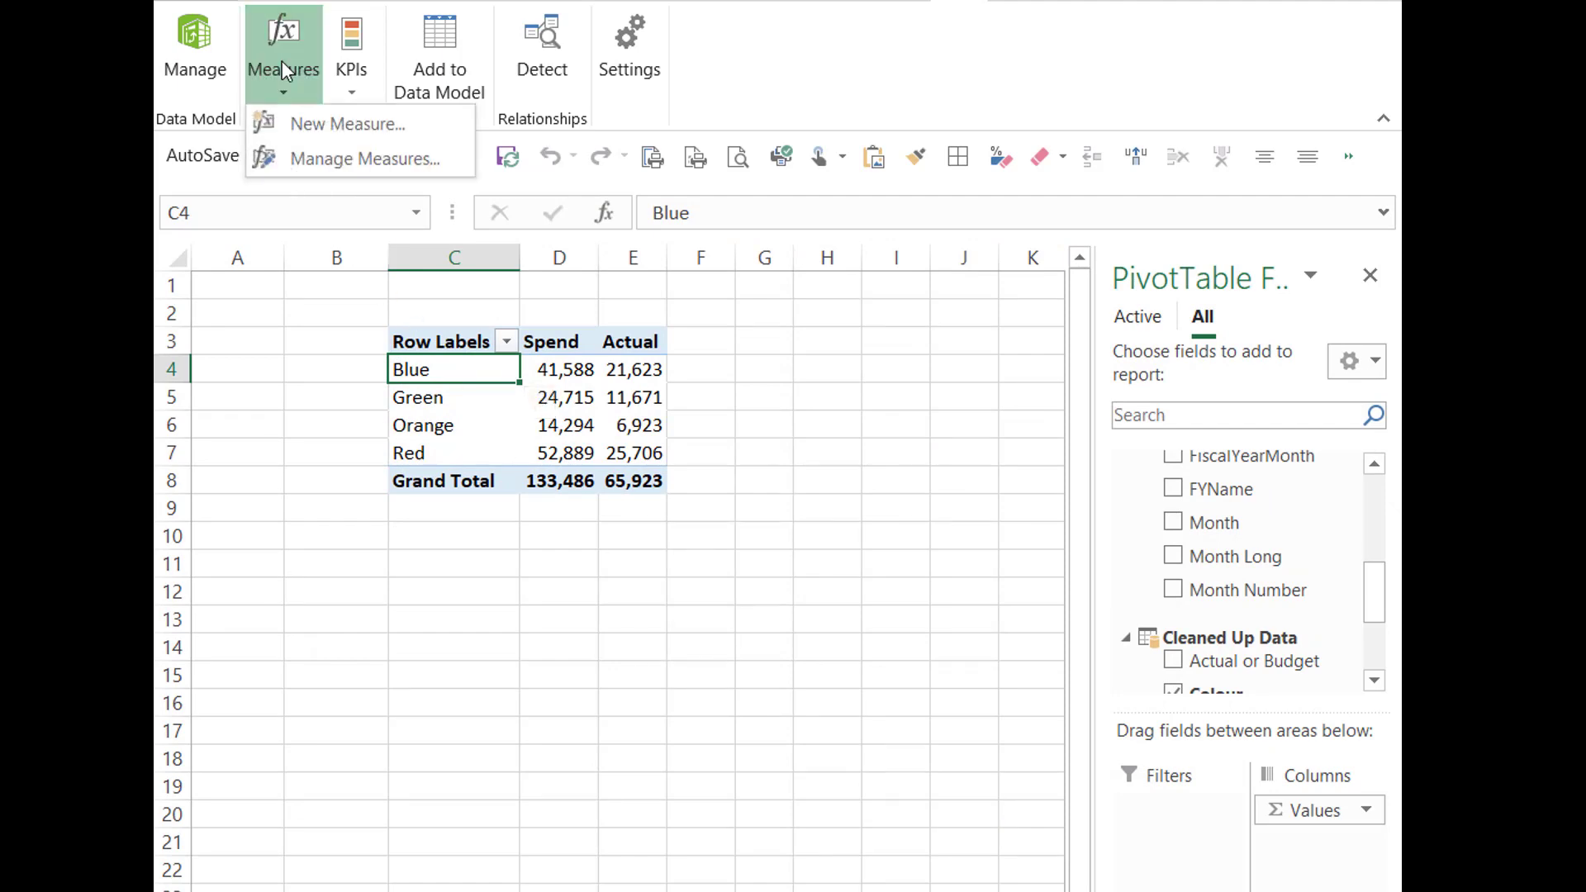
{"action": "left_click", "coordinate": [347, 124]}
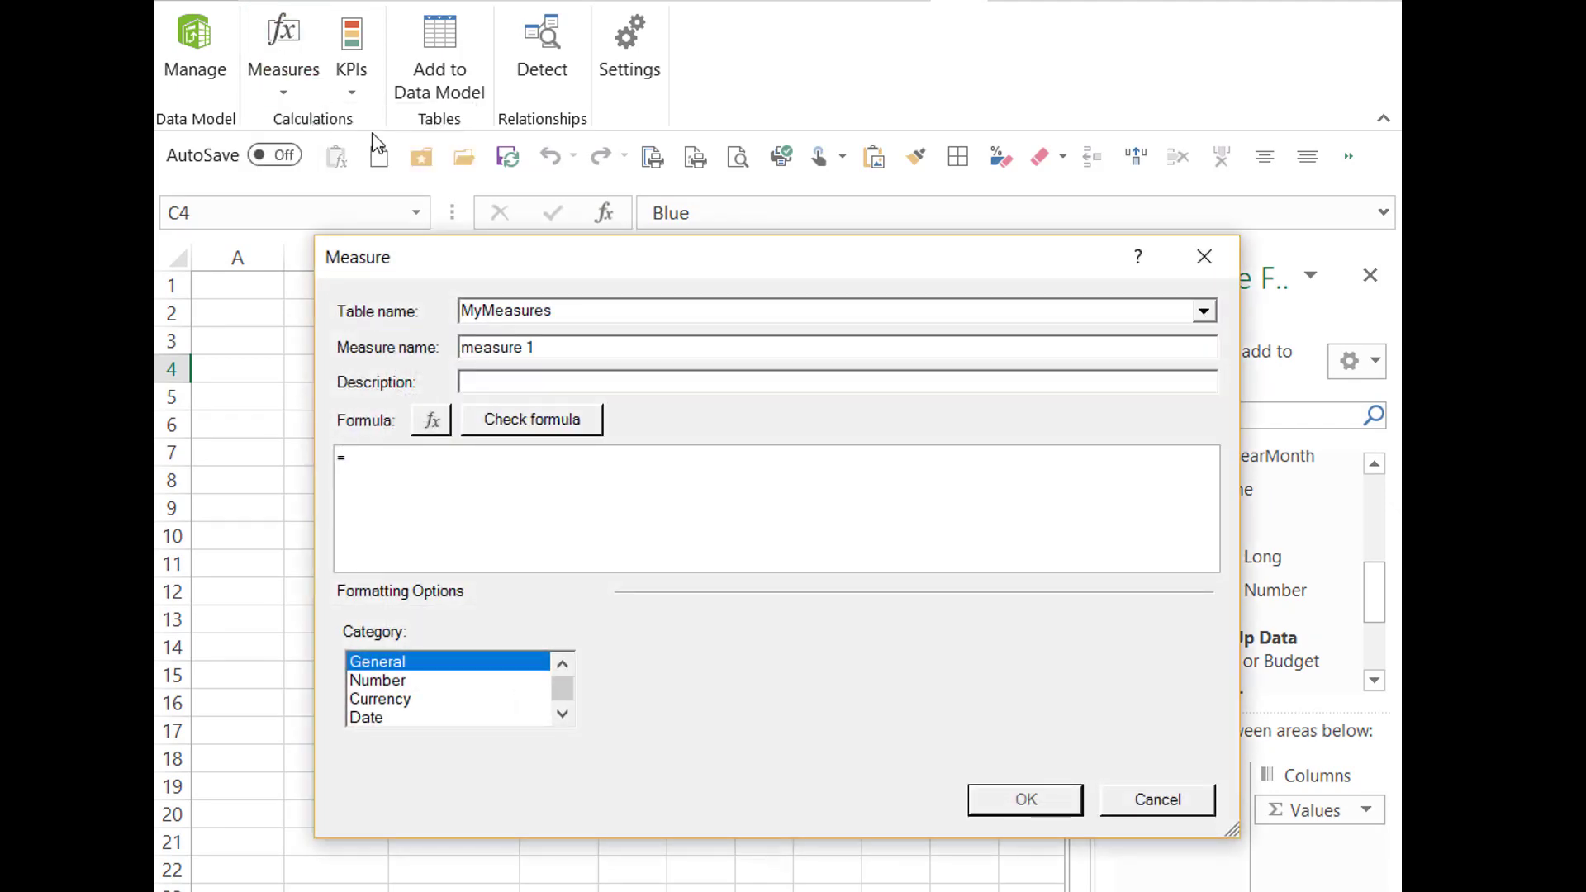
{"action": "left_click_drag", "start_coordinate": [574, 351], "coordinate": [365, 387]}
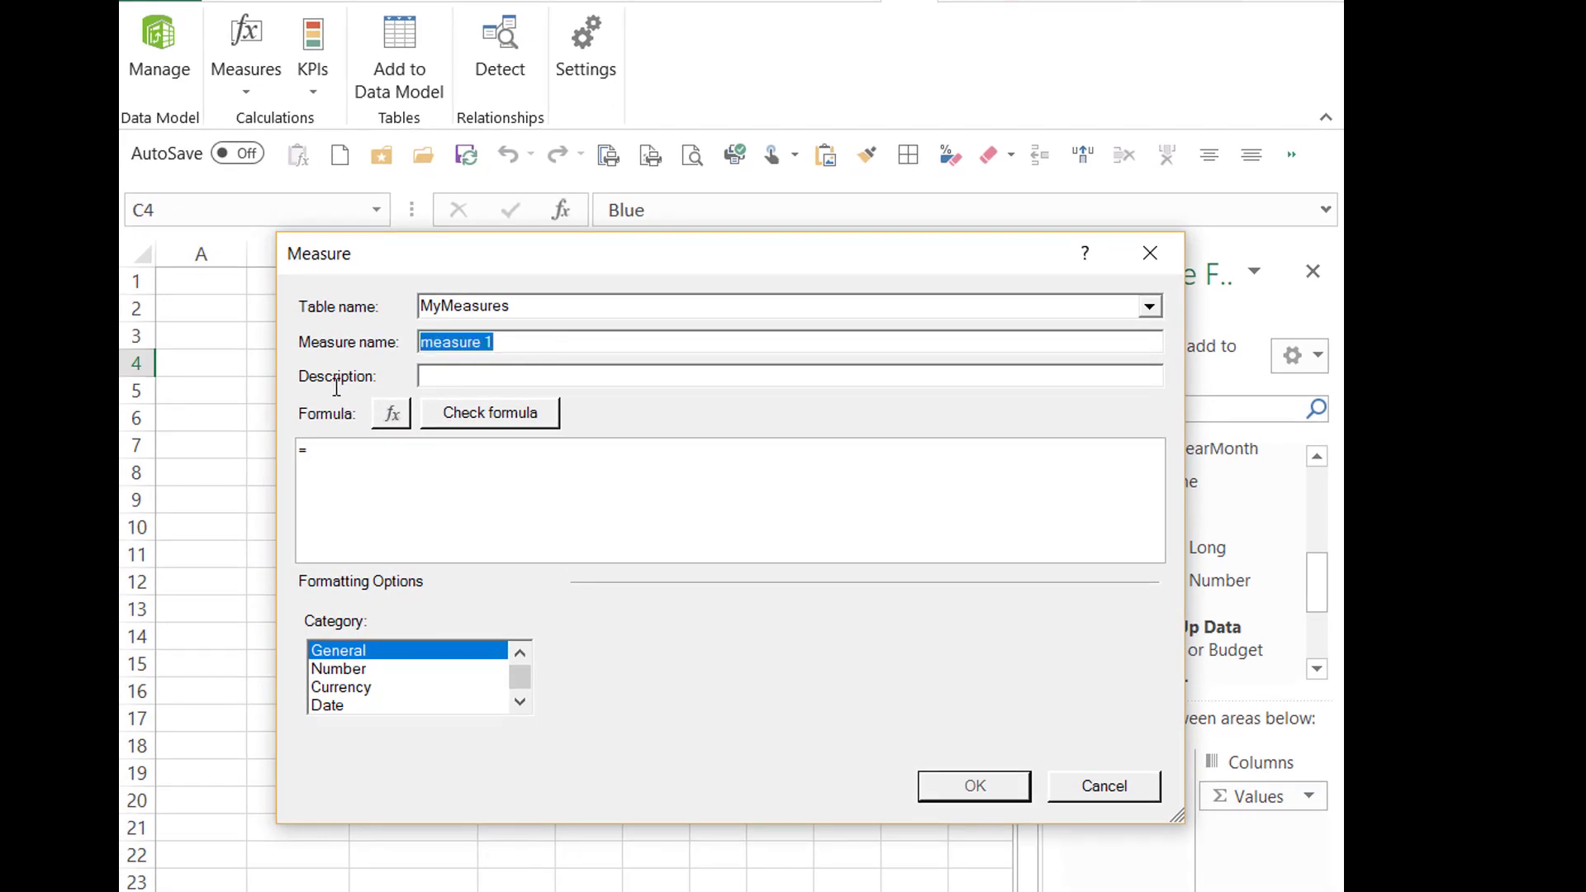
{"action": "type", "text": "Budget"}
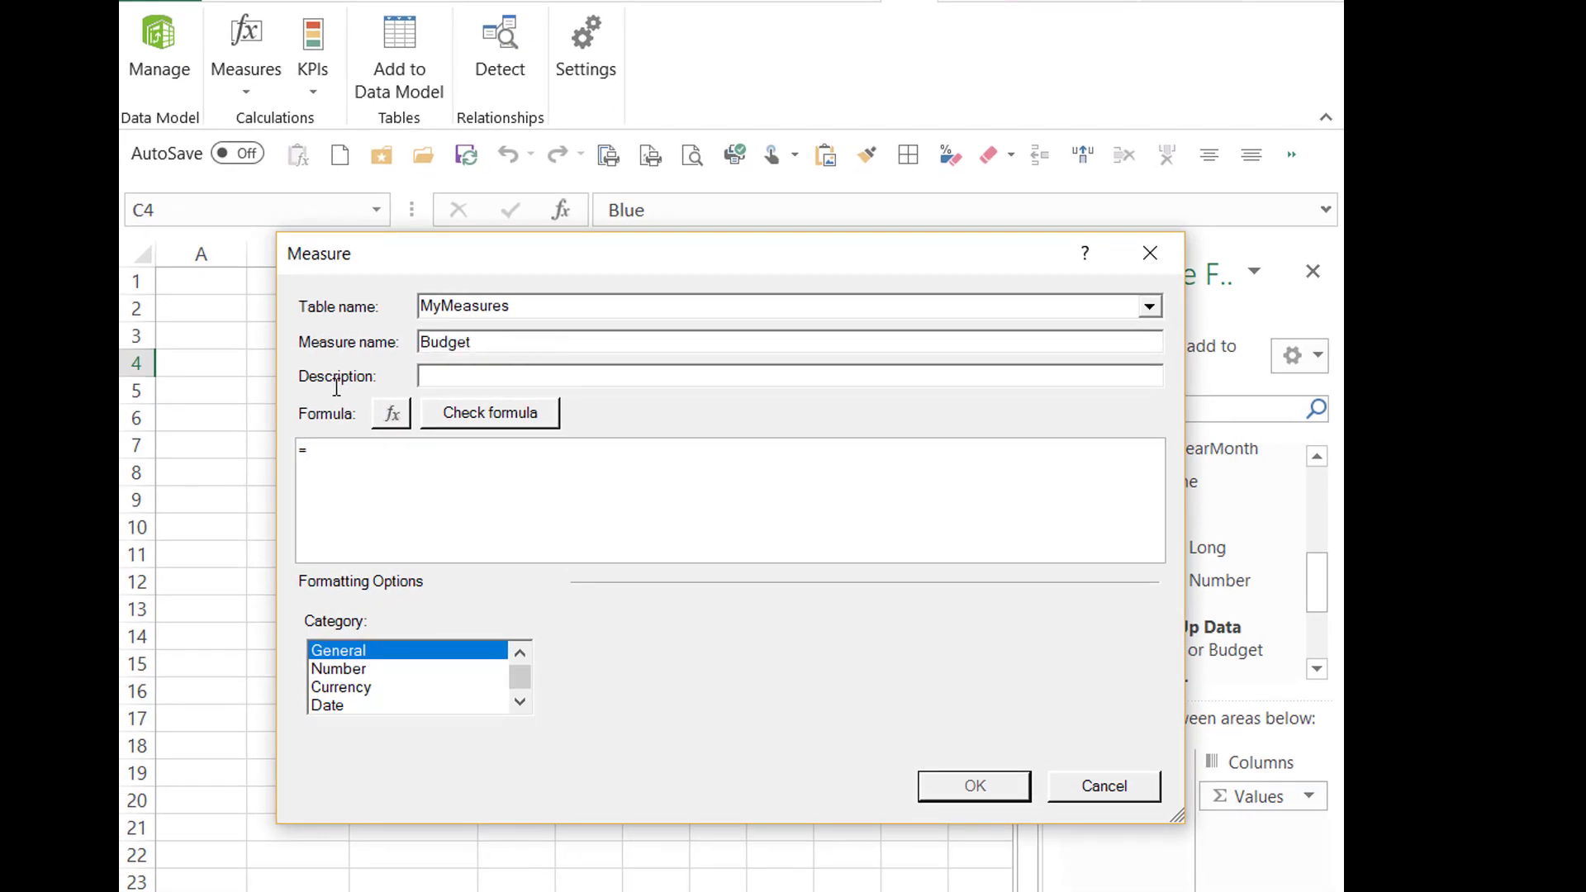
{"action": "type", "text": "=CALCULATE( [Spend],'Cleaned Up Data'[Actual or Budget] = \"Actual\")"}
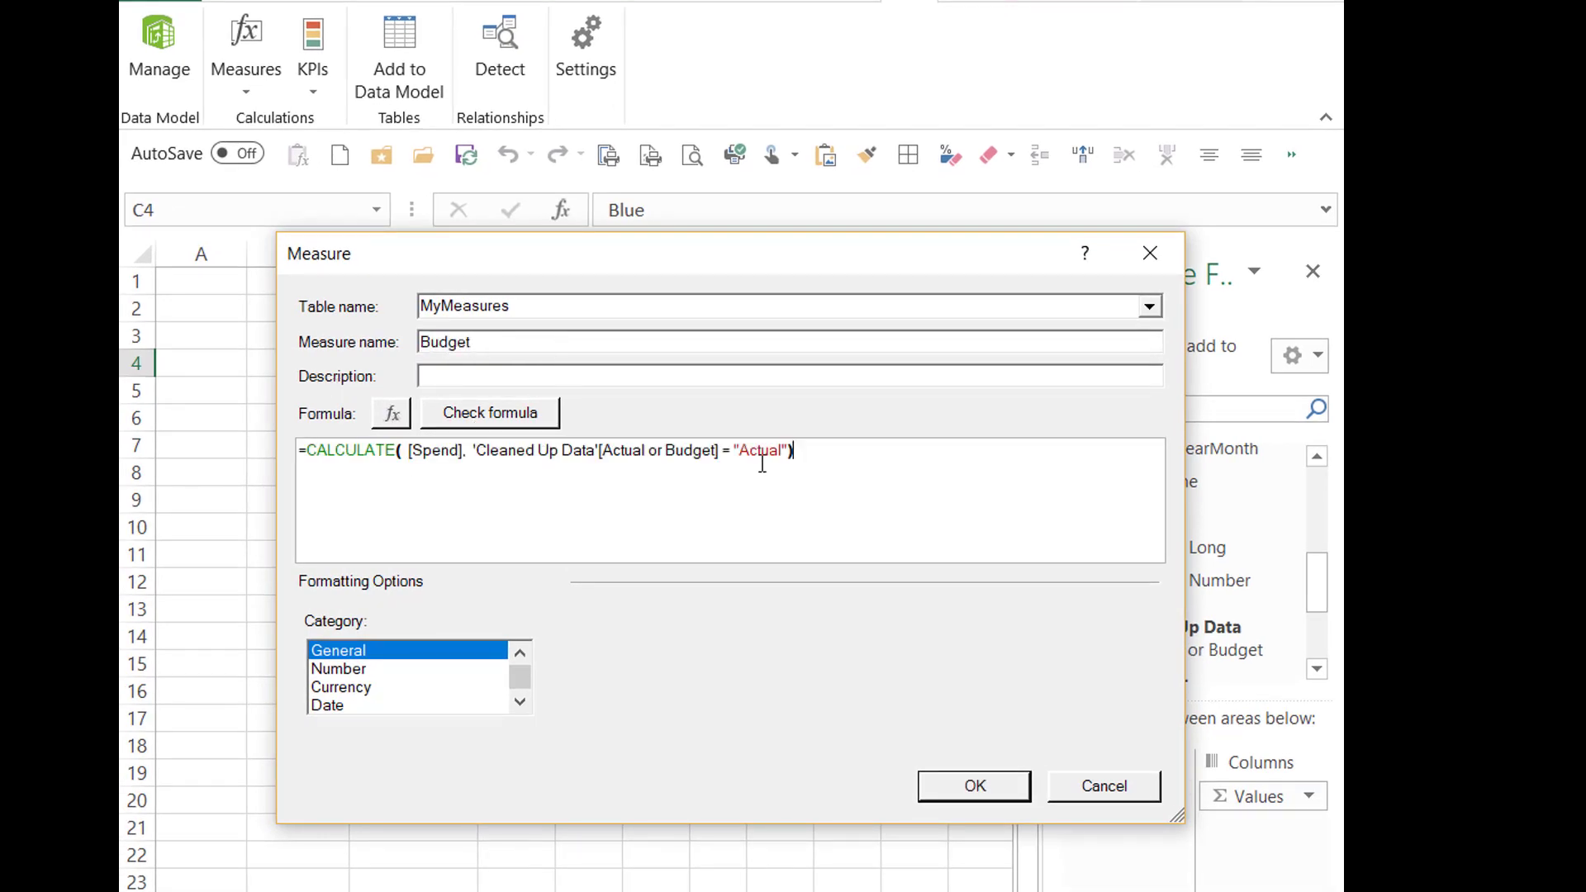
{"action": "double_click", "coordinate": [762, 451]}
{"action": "type", "text": "Budge"}
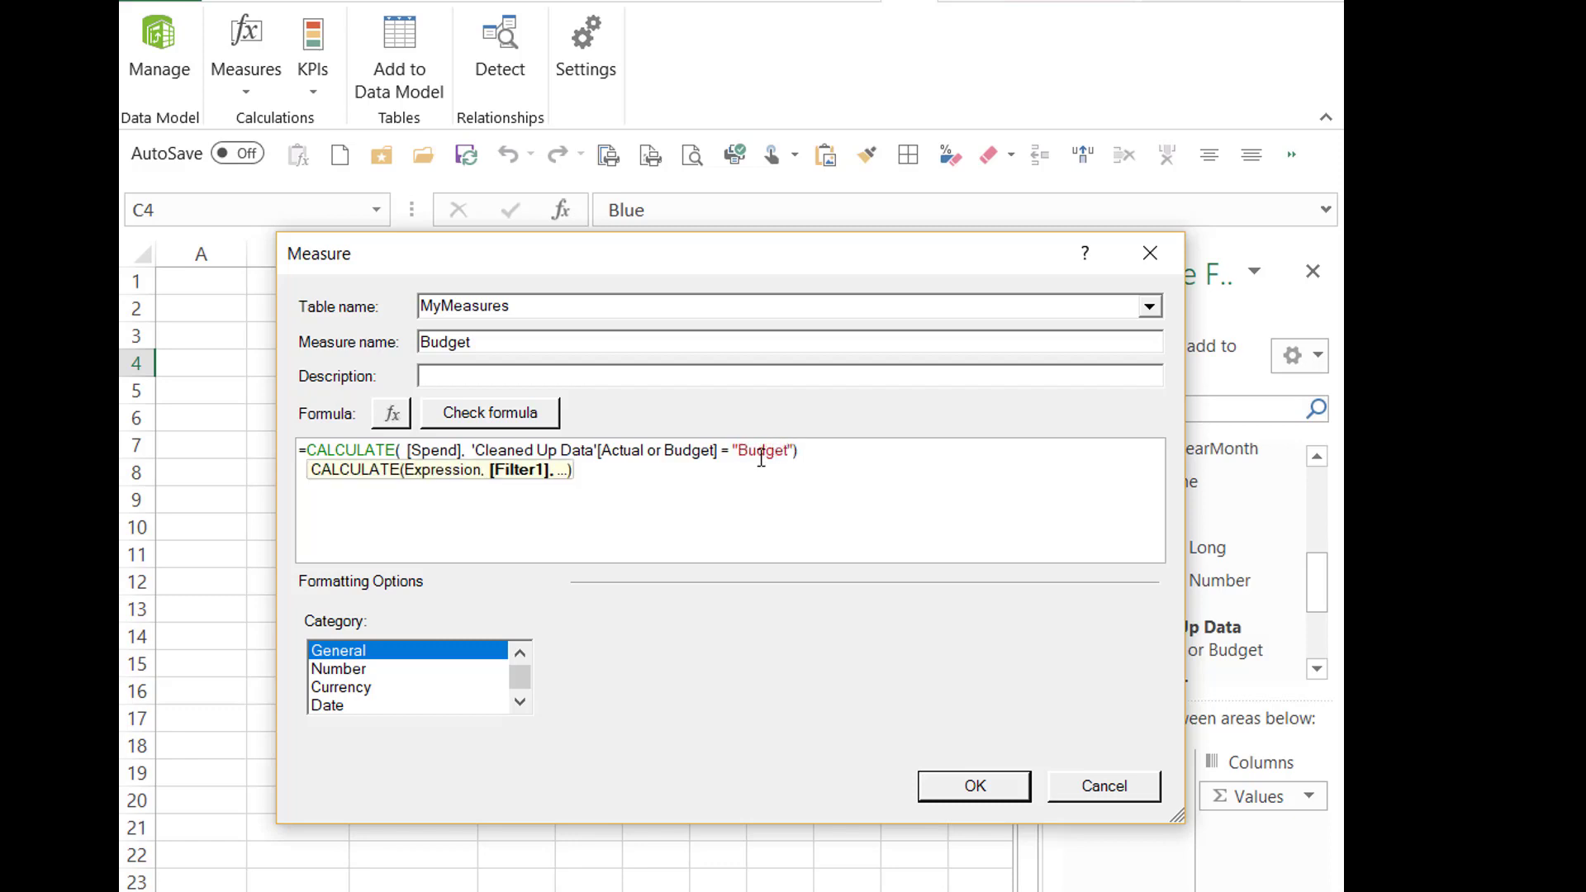
{"action": "scroll", "coordinate": [832, 495], "scroll_direction": "up", "scroll_amount": 2}
{"action": "left_click", "coordinate": [650, 538]}
- Format Budget as a number with 0 decimals, save it, and drop Spend from Values
{"action": "left_click", "coordinate": [372, 671]}
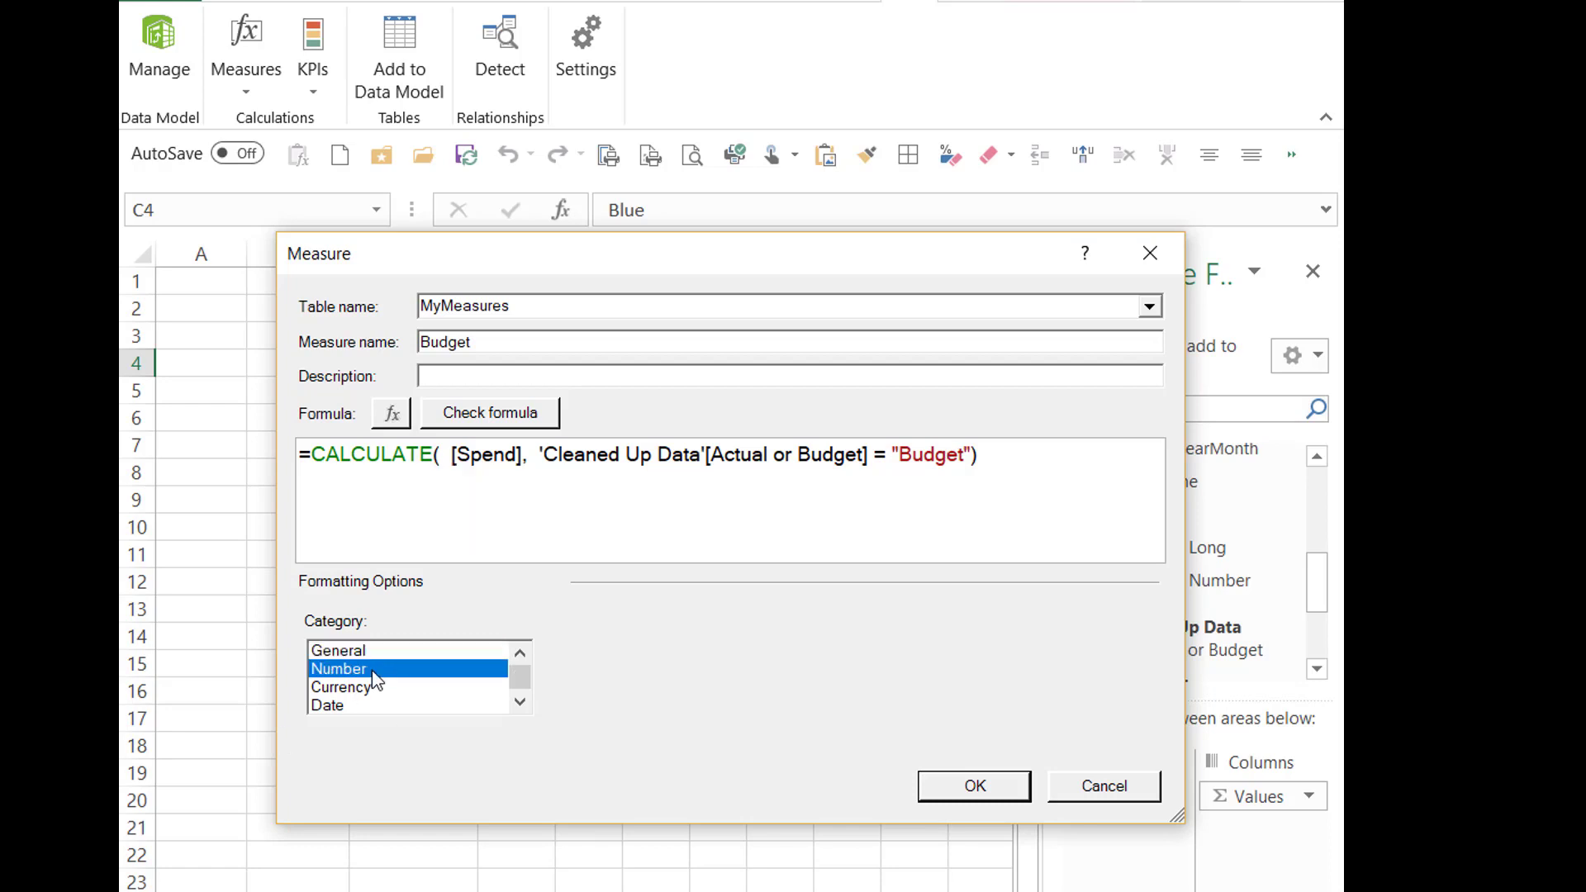
{"action": "left_click", "coordinate": [808, 694]}
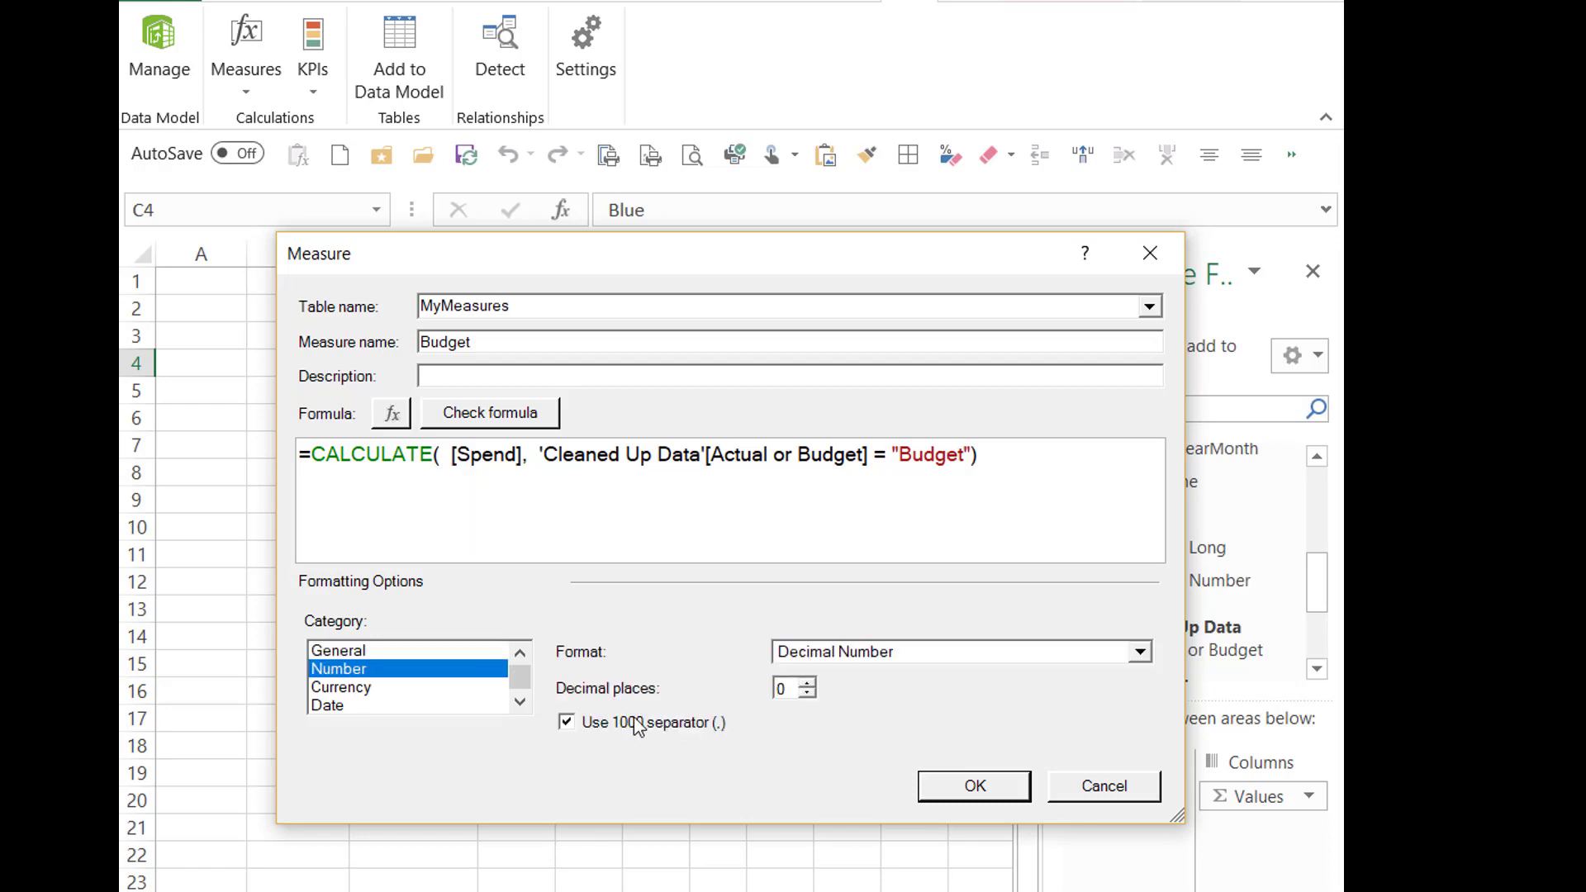
{"action": "left_click", "coordinate": [977, 787]}
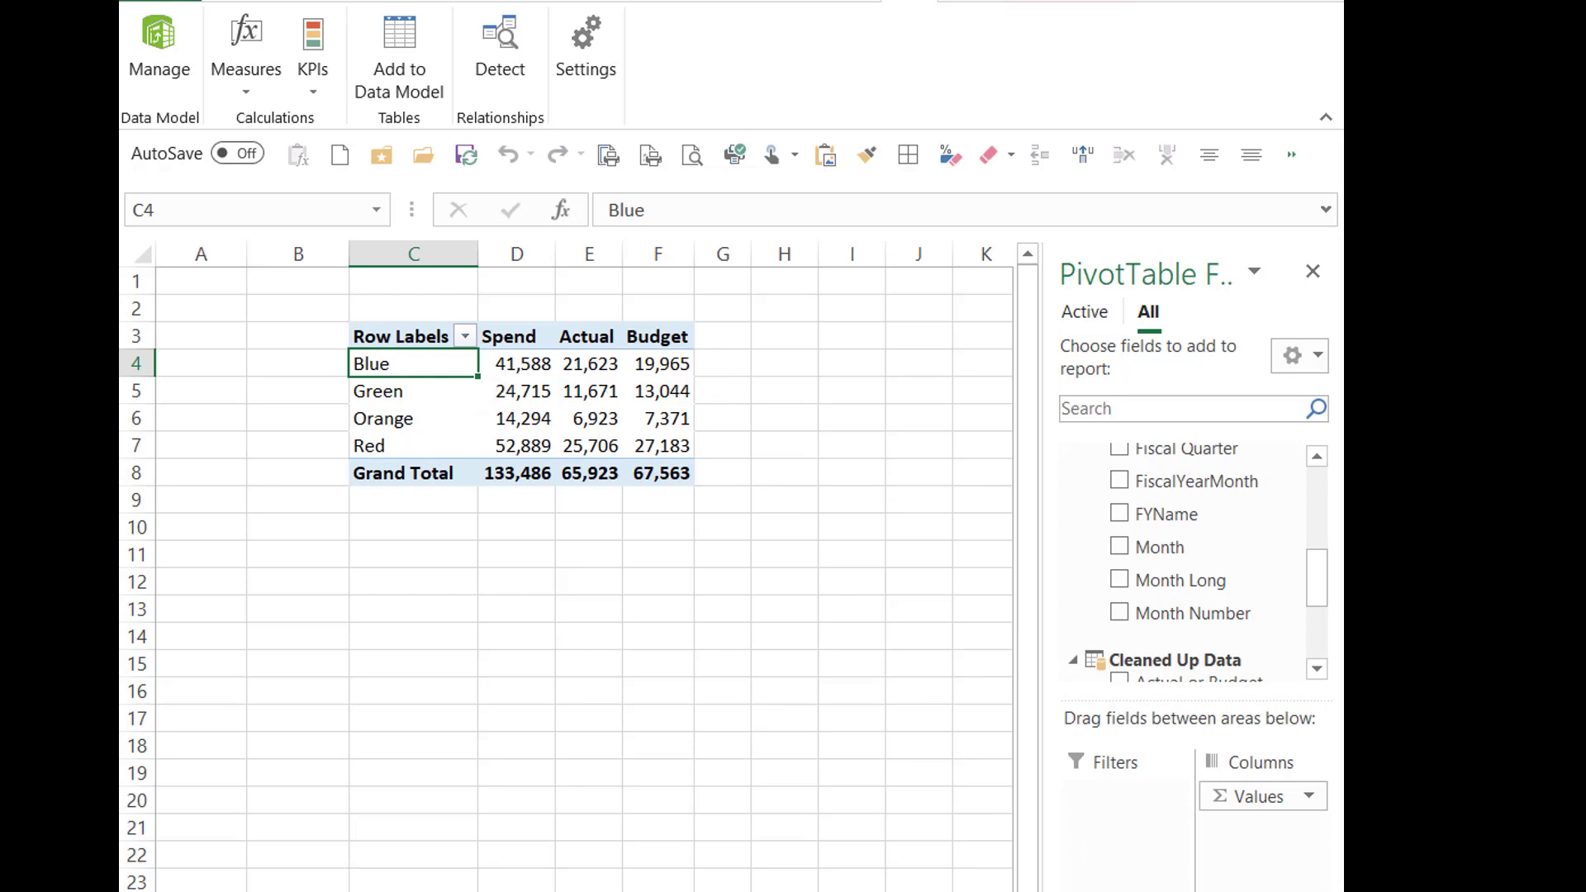
{"action": "left_click_drag", "start_coordinate": [1248, 888], "coordinate": [1240, 577]}
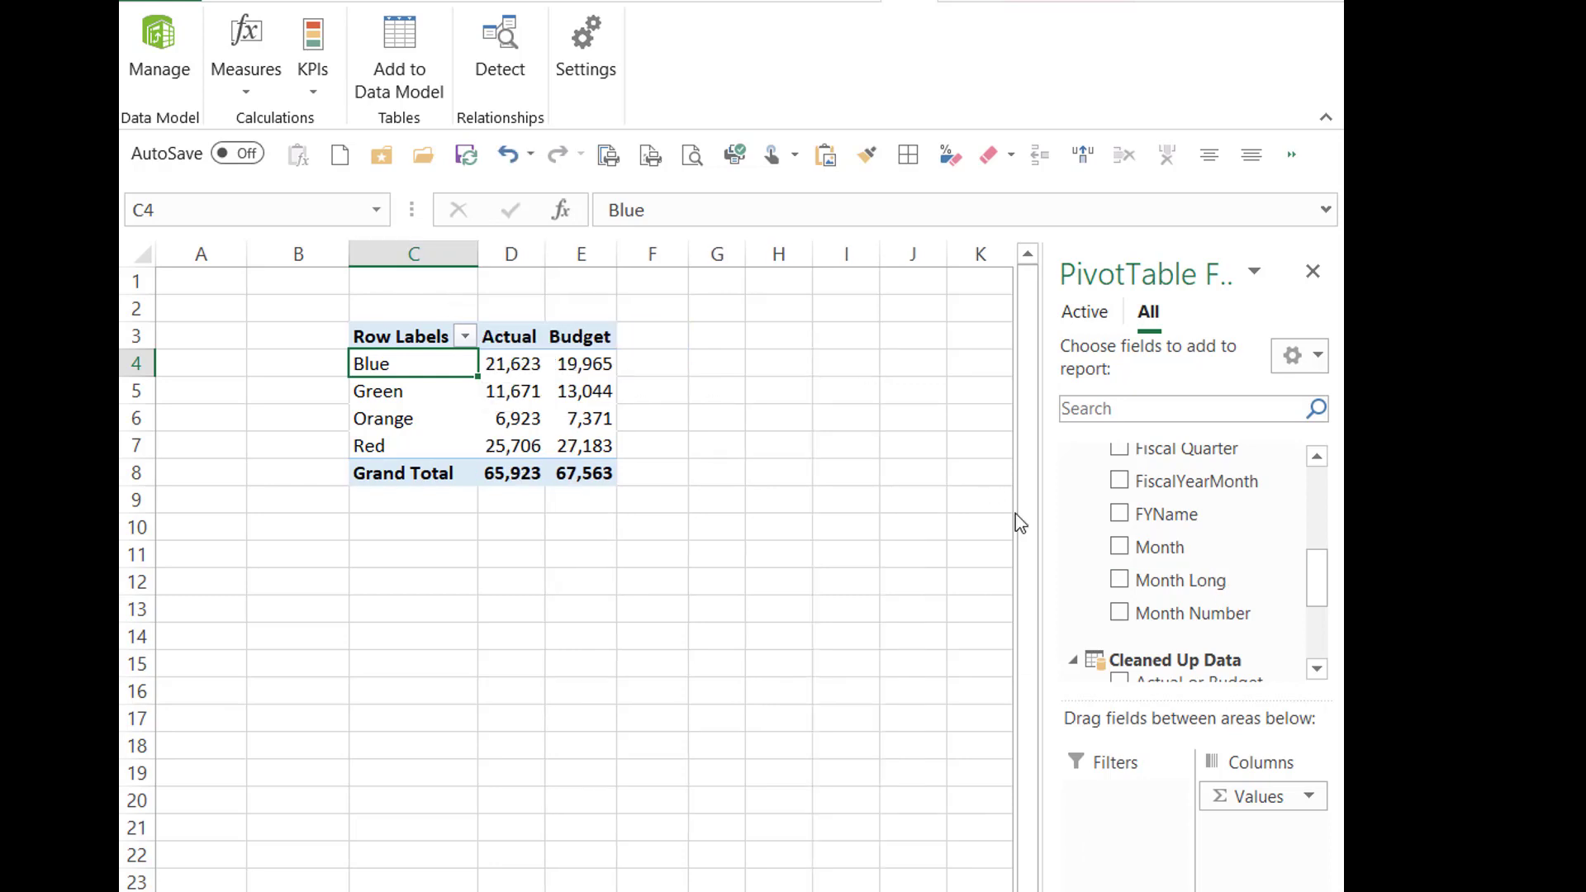
- Create measure Variance = [Actual] - [Budget] in Number format with thousands separator
{"action": "left_click", "coordinate": [247, 87]}
{"action": "left_click", "coordinate": [254, 122]}
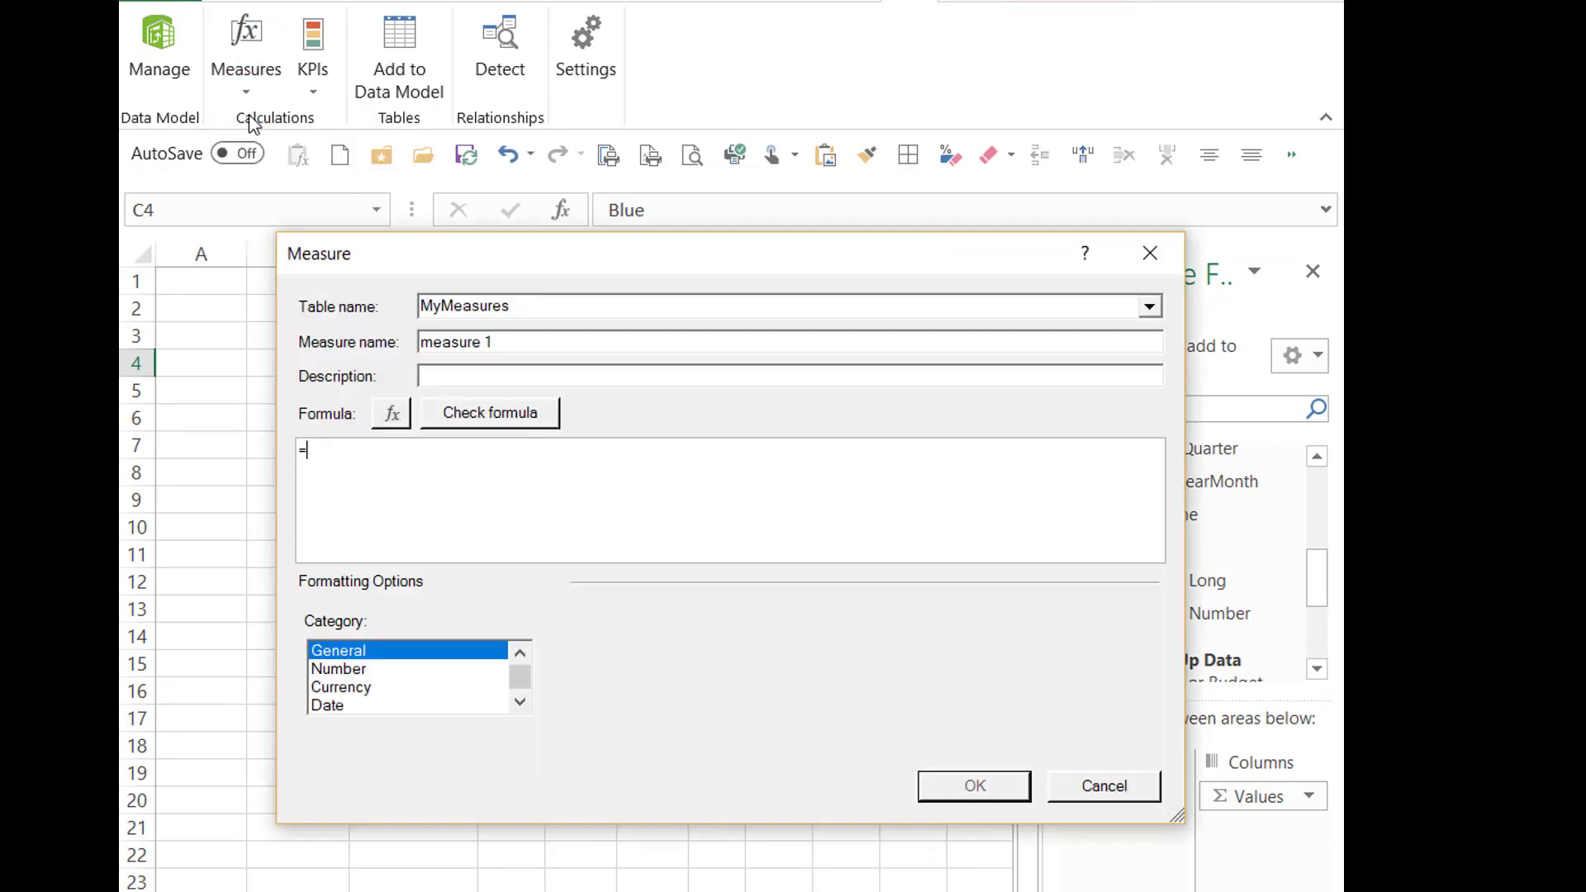
{"action": "left_click_drag", "start_coordinate": [521, 343], "coordinate": [355, 362]}
{"action": "type", "text": "V"}
{"action": "type", "text": "["}
{"action": "key", "text": "Tab"}
{"action": "type", "text": "- ["}
{"action": "key", "text": "Tab"}
{"action": "scroll", "coordinate": [885, 556], "scroll_direction": "up", "scroll_amount": 2}
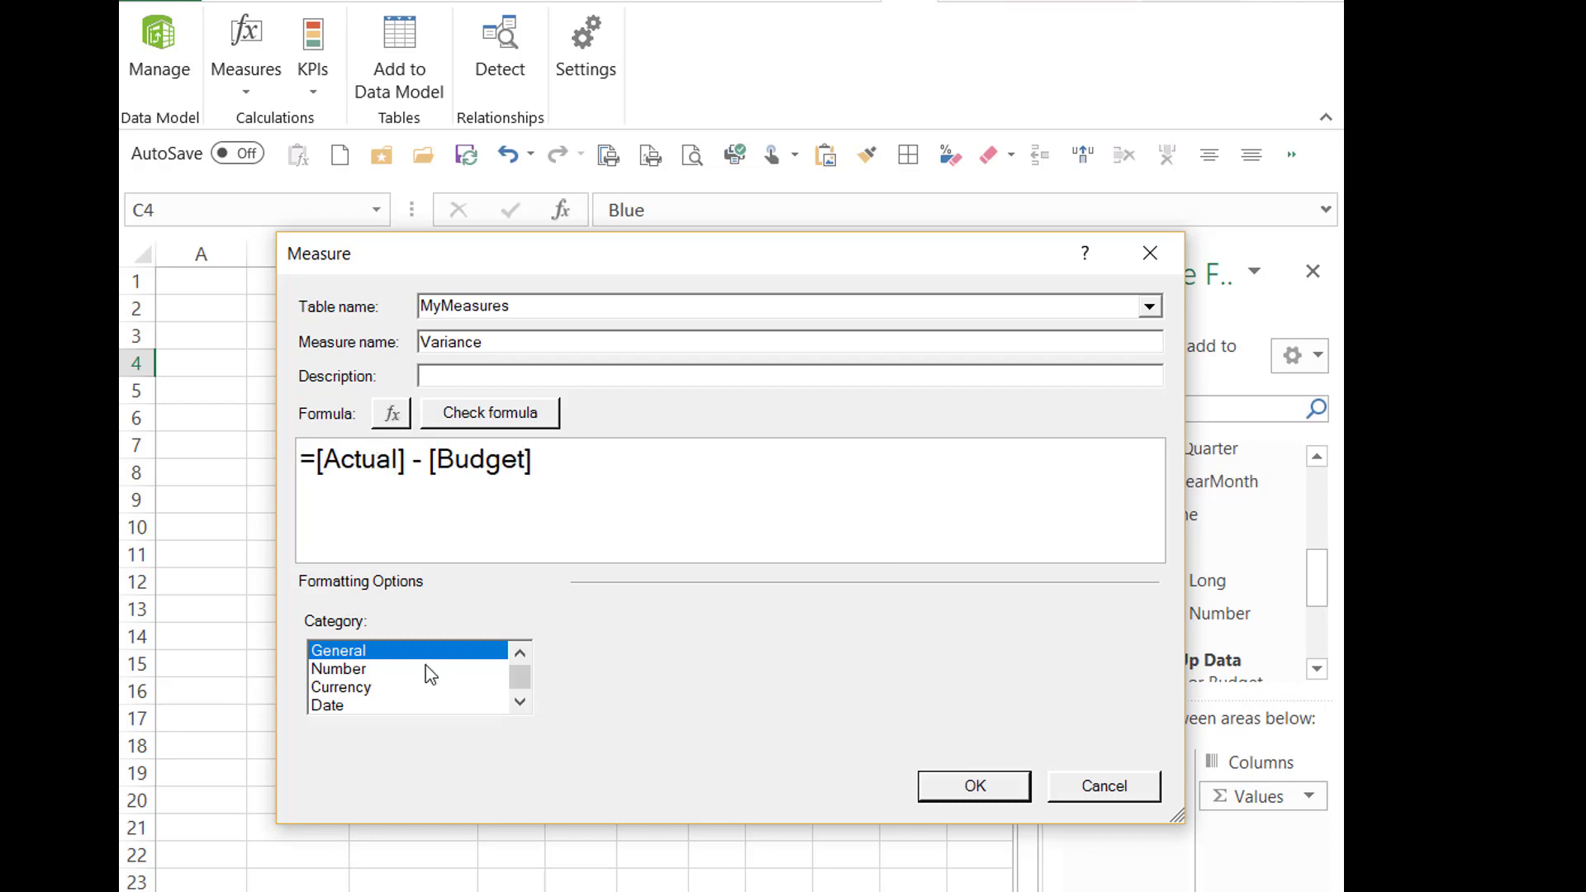
{"action": "left_click", "coordinate": [327, 671]}
{"action": "left_click", "coordinate": [567, 724]}
{"action": "left_click", "coordinate": [958, 784]}
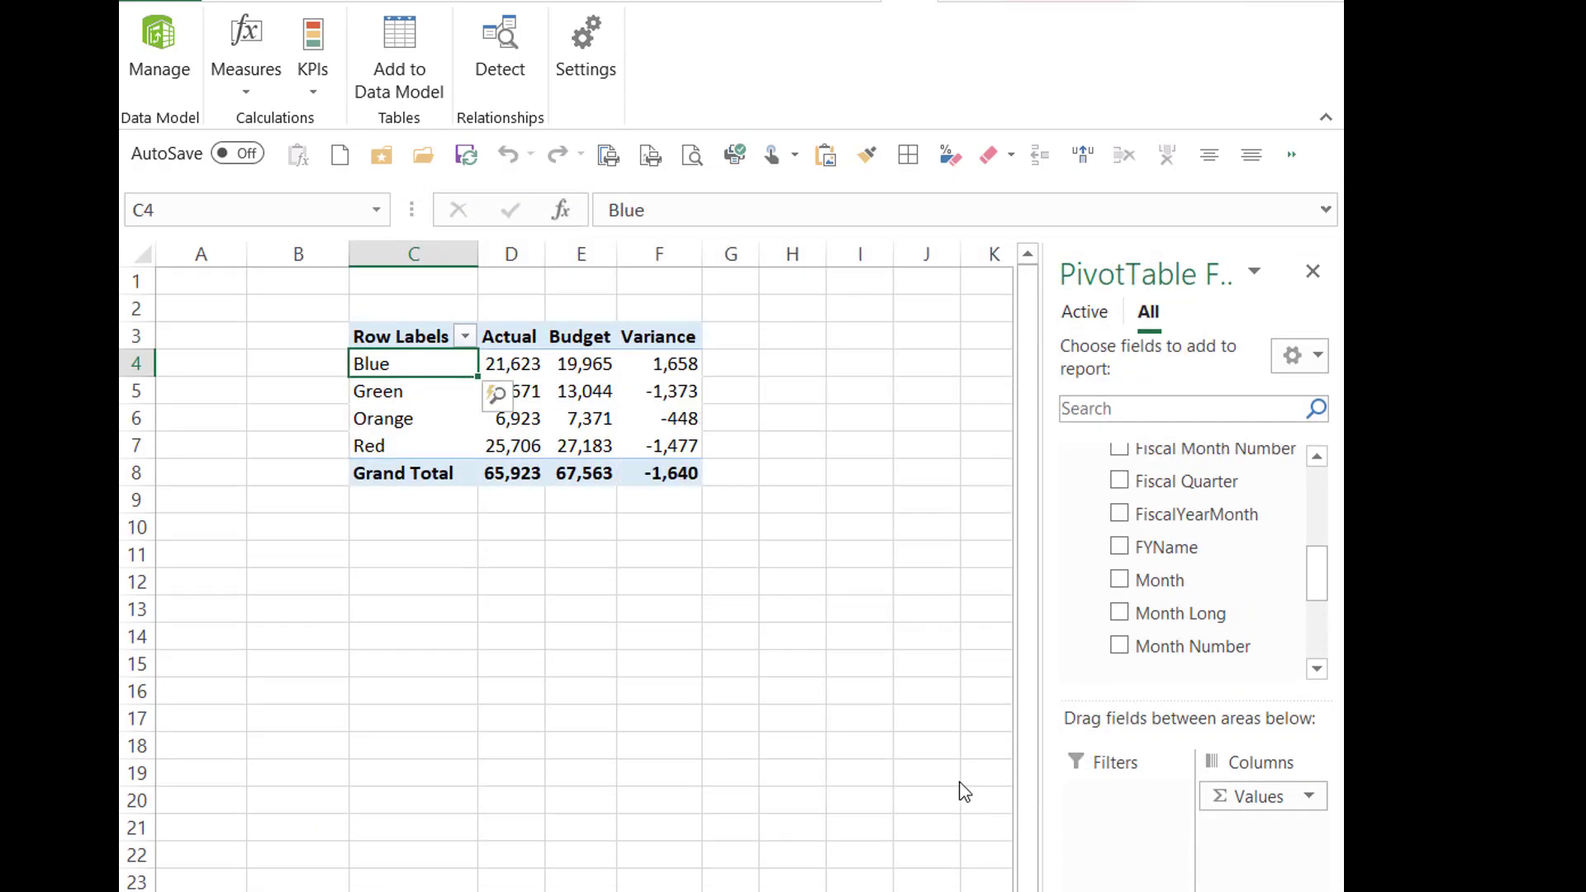
- Create a new measure named Variance % with formula =DIVIDE([Variance], [Budget])
{"action": "left_click", "coordinate": [252, 89]}
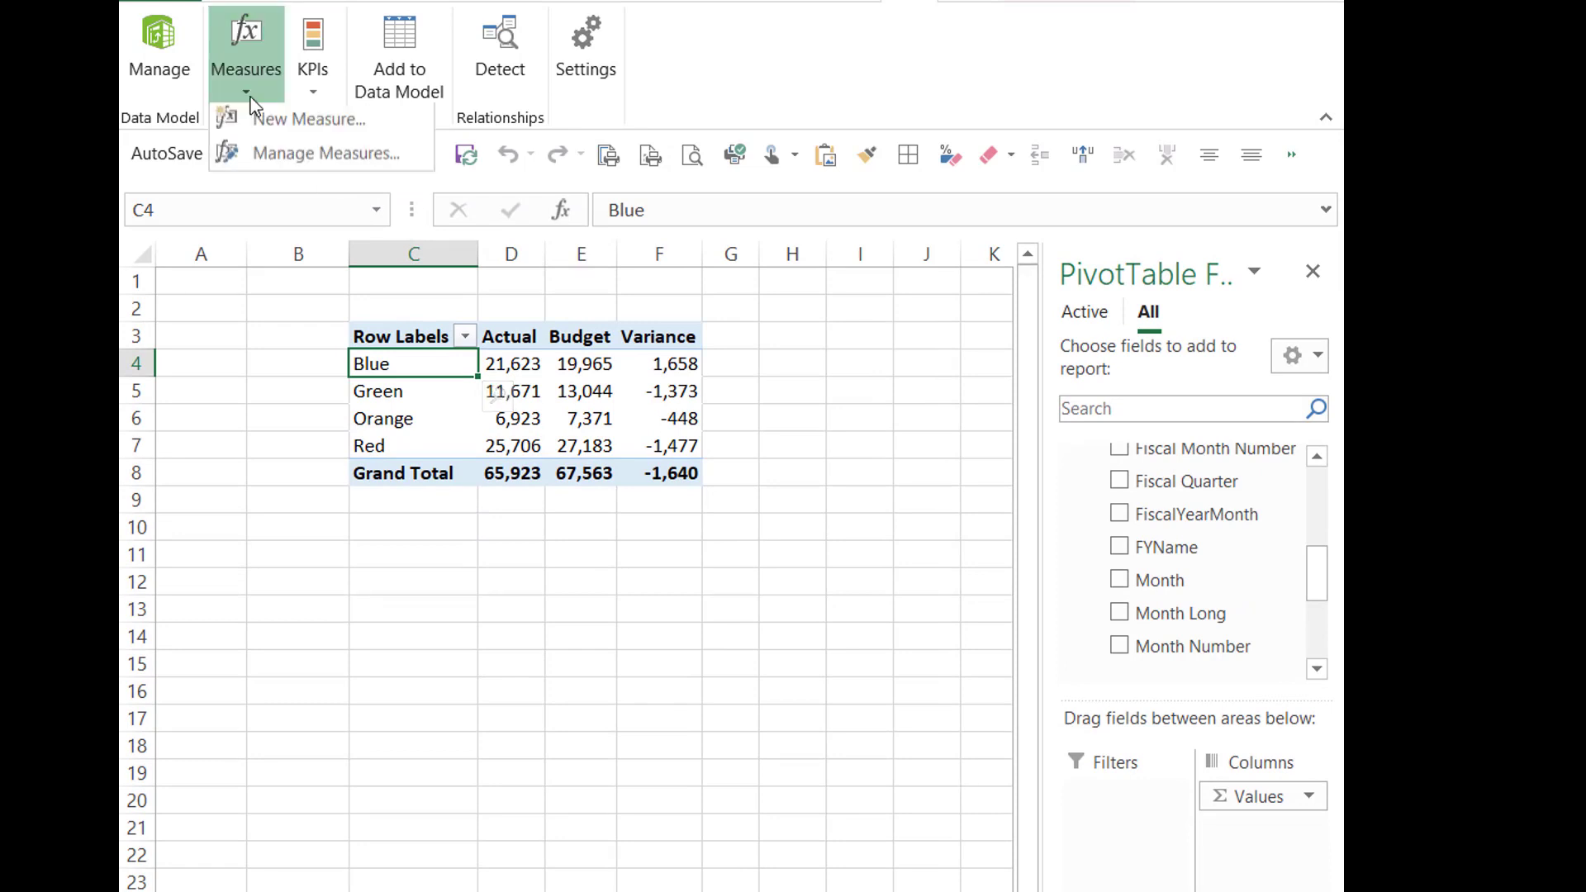
{"action": "left_click", "coordinate": [281, 136]}
{"action": "left_click_drag", "start_coordinate": [523, 342], "coordinate": [314, 309]}
{"action": "type", "text": "Variance %"}
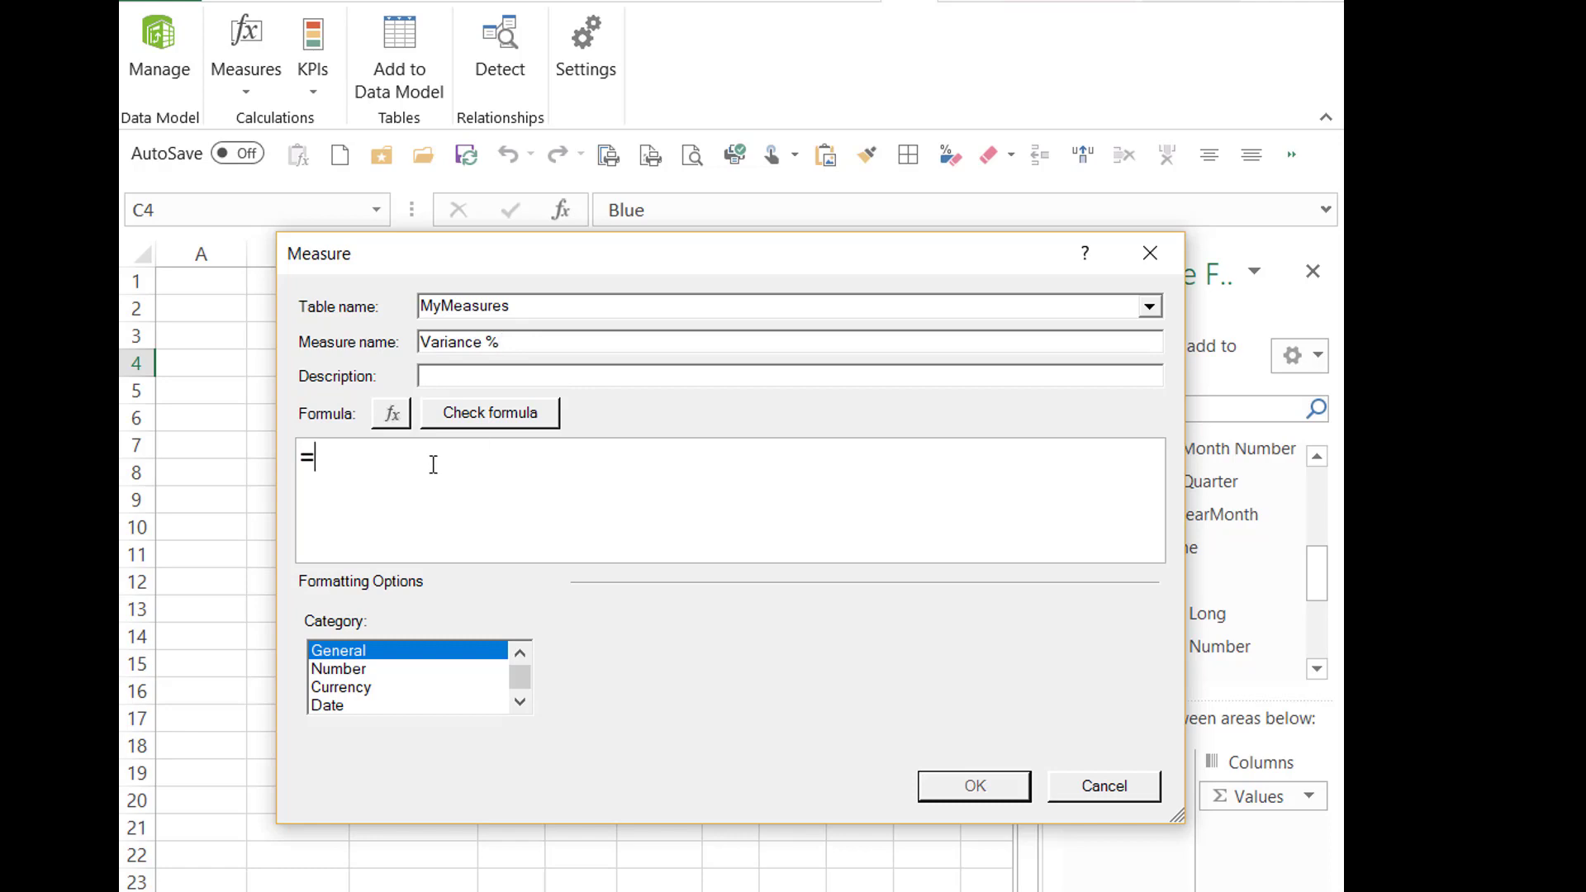
{"action": "type", "text": "Div"}
{"action": "key", "text": "Tab"}
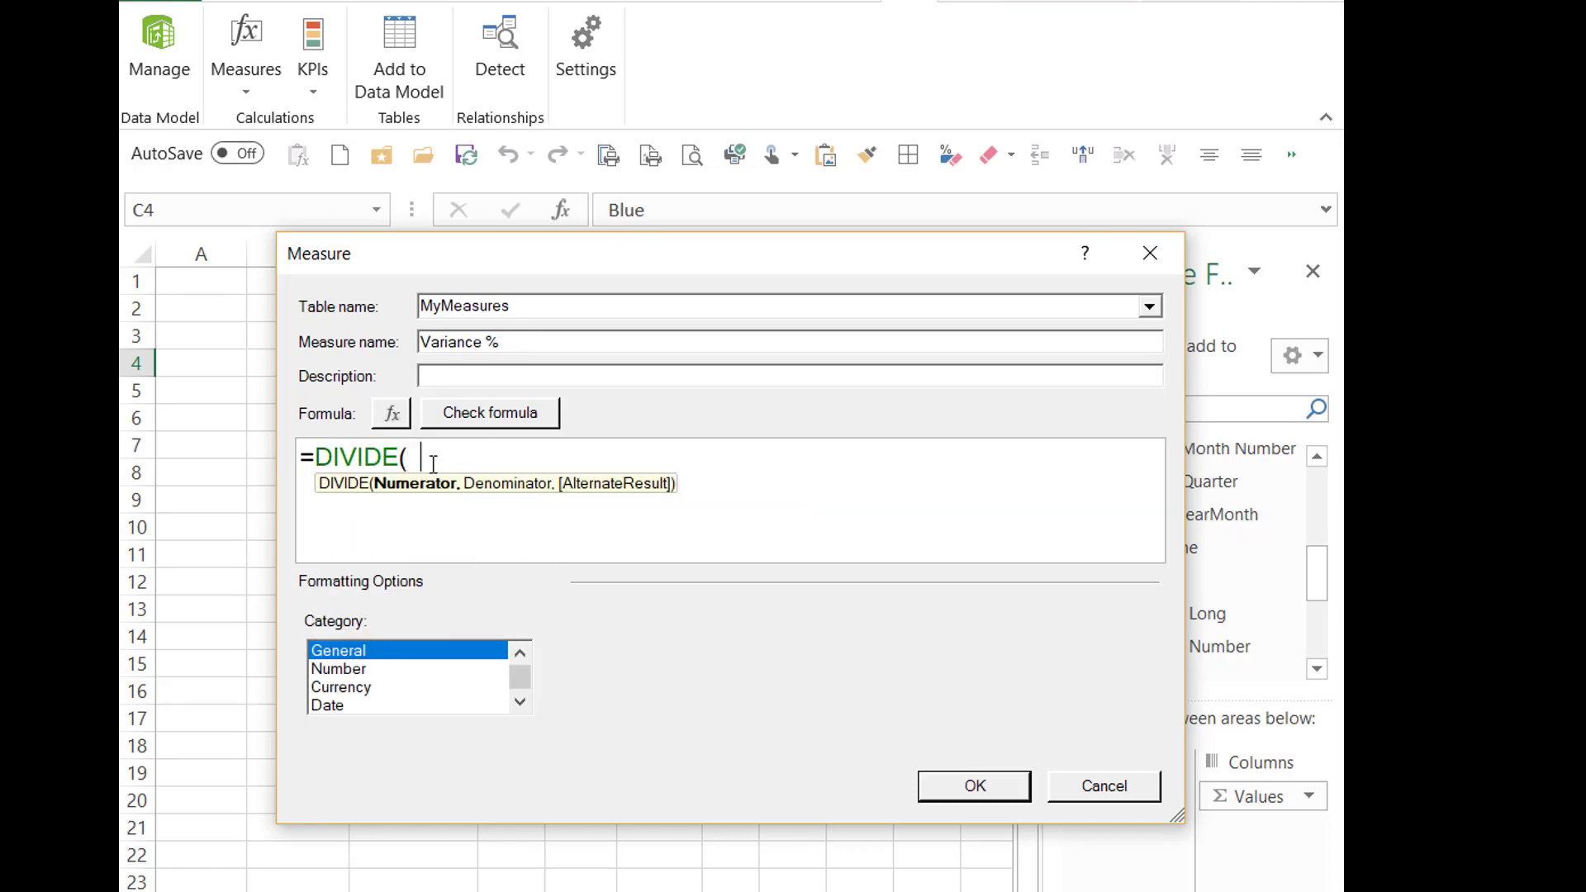
{"action": "type", "text": "["}
{"action": "key", "text": "Down"}
{"action": "key", "text": "Down"}
{"action": "key", "text": "Down"}
{"action": "key", "text": "Down"}
{"action": "key", "text": "Tab"}
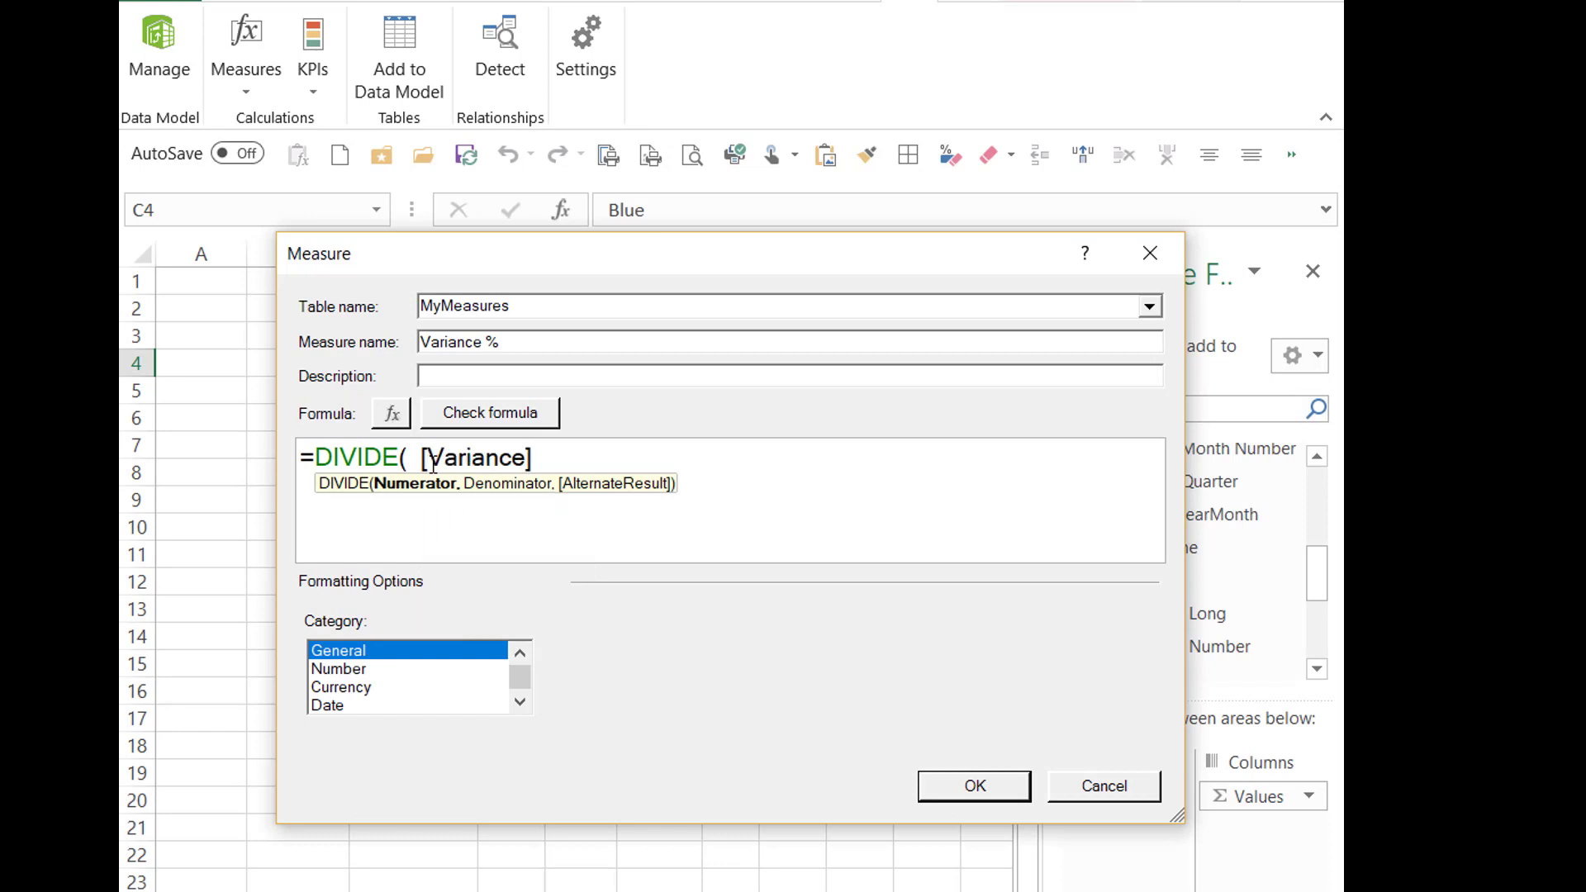
{"action": "type", "text": ", ["}
{"action": "key", "text": "Down"}
{"action": "key", "text": "Tab"}
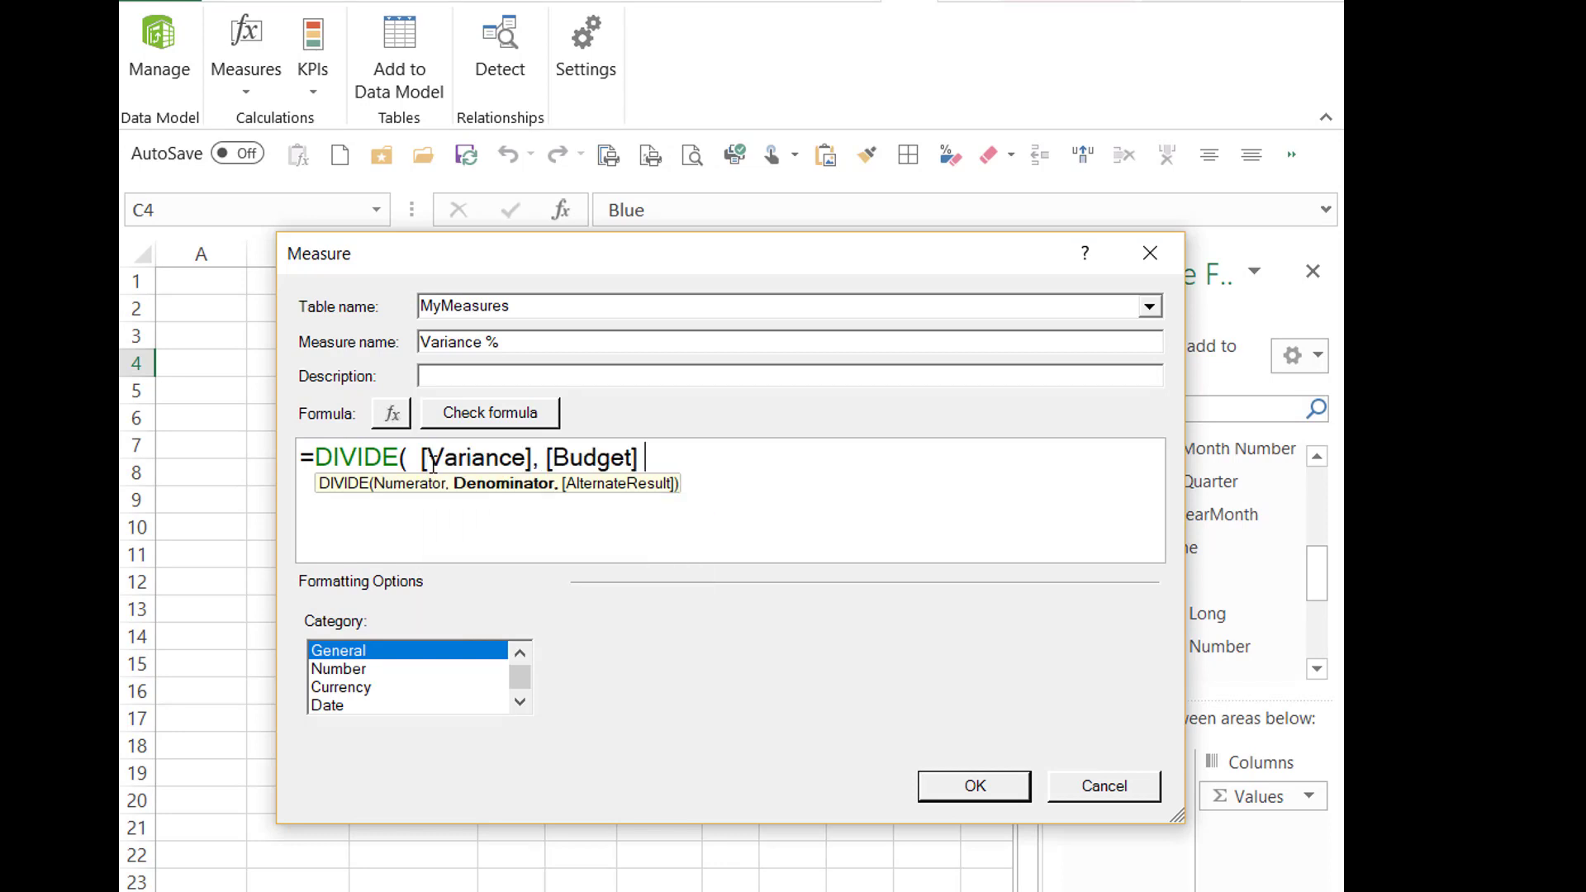
{"action": "type", "text": ")"}
- Format the Variance % measure as a percentage with 0 decimal places and save it
{"action": "left_click", "coordinate": [339, 671]}
{"action": "left_click", "coordinate": [907, 654]}
{"action": "left_click", "coordinate": [844, 715]}
{"action": "left_click", "coordinate": [623, 724]}
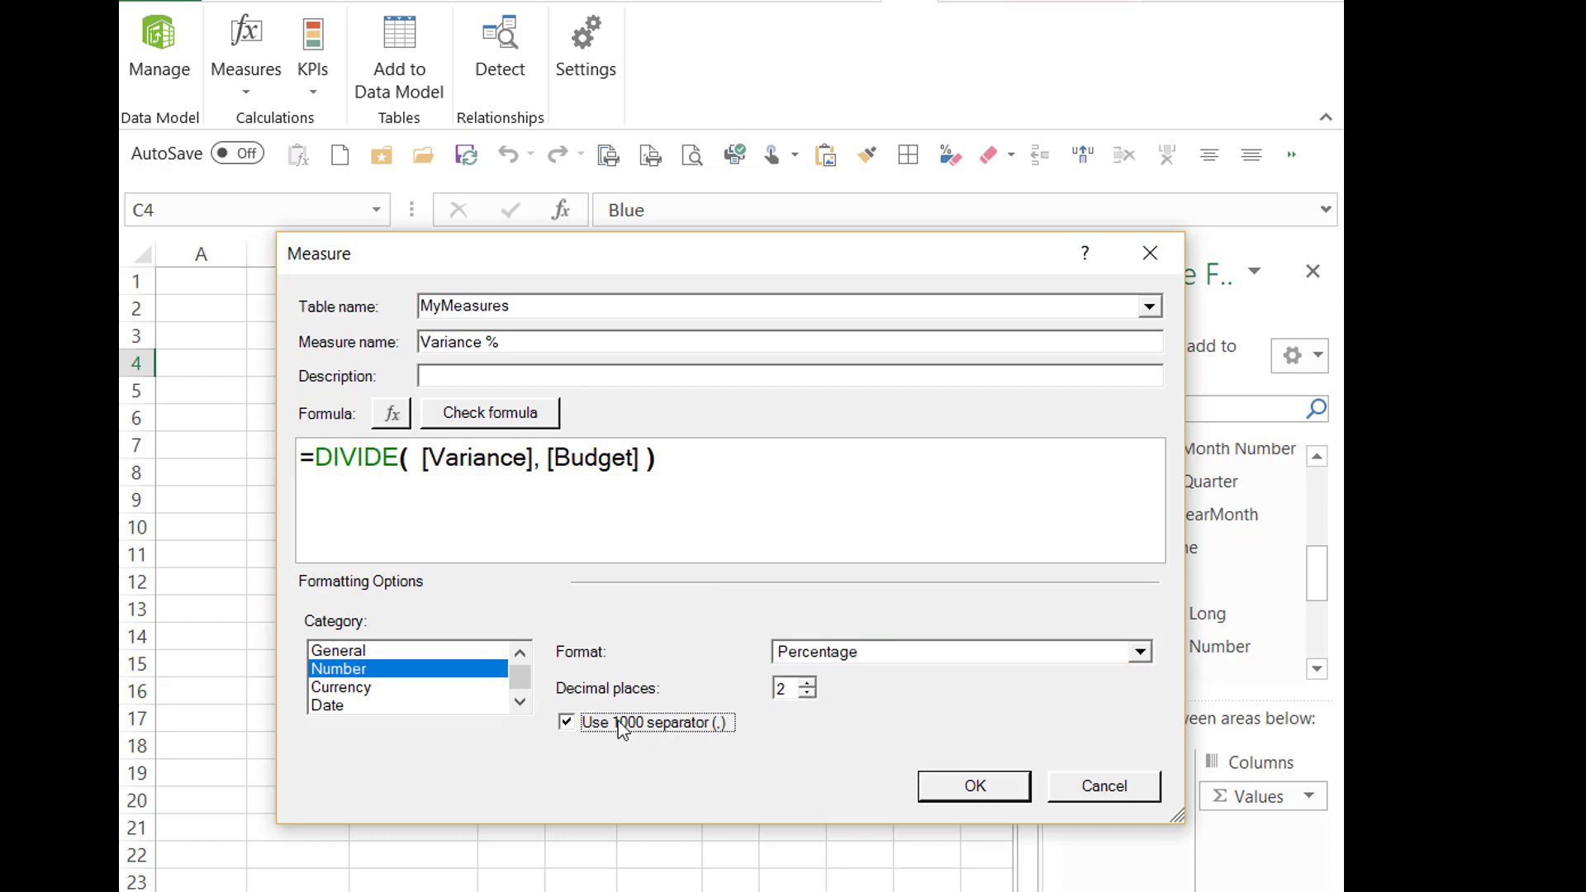
{"action": "double_click", "coordinate": [807, 694]}
{"action": "left_click", "coordinate": [973, 787]}
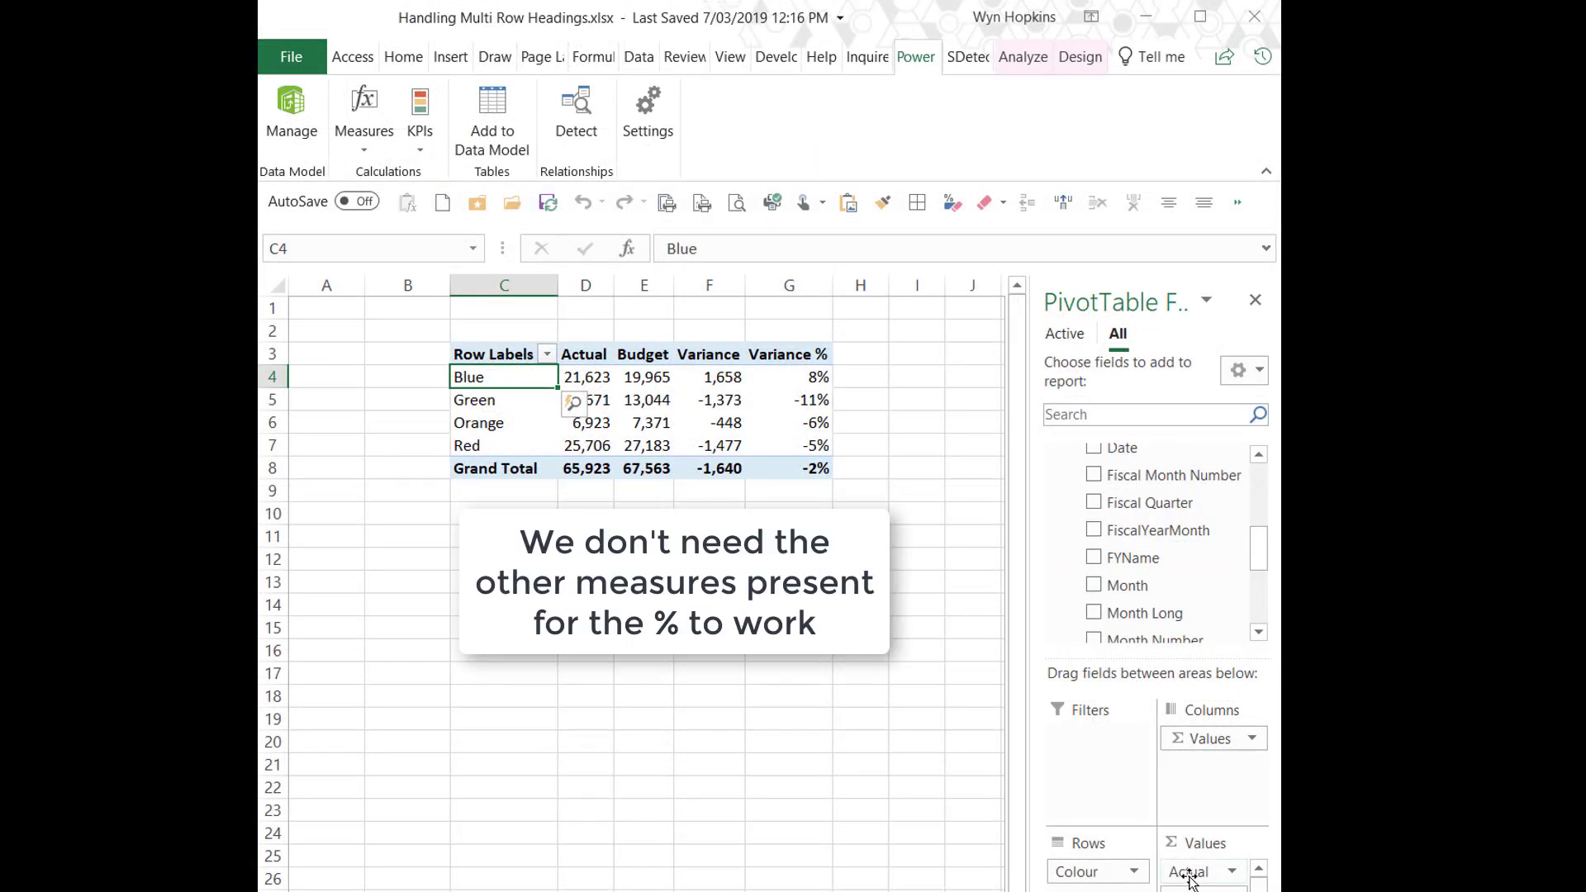
- Remove Actual, Budget and Variance from Values, move Month to Columns, and drop Colour from Rows
{"action": "left_click_drag", "start_coordinate": [1190, 881], "coordinate": [1157, 611]}
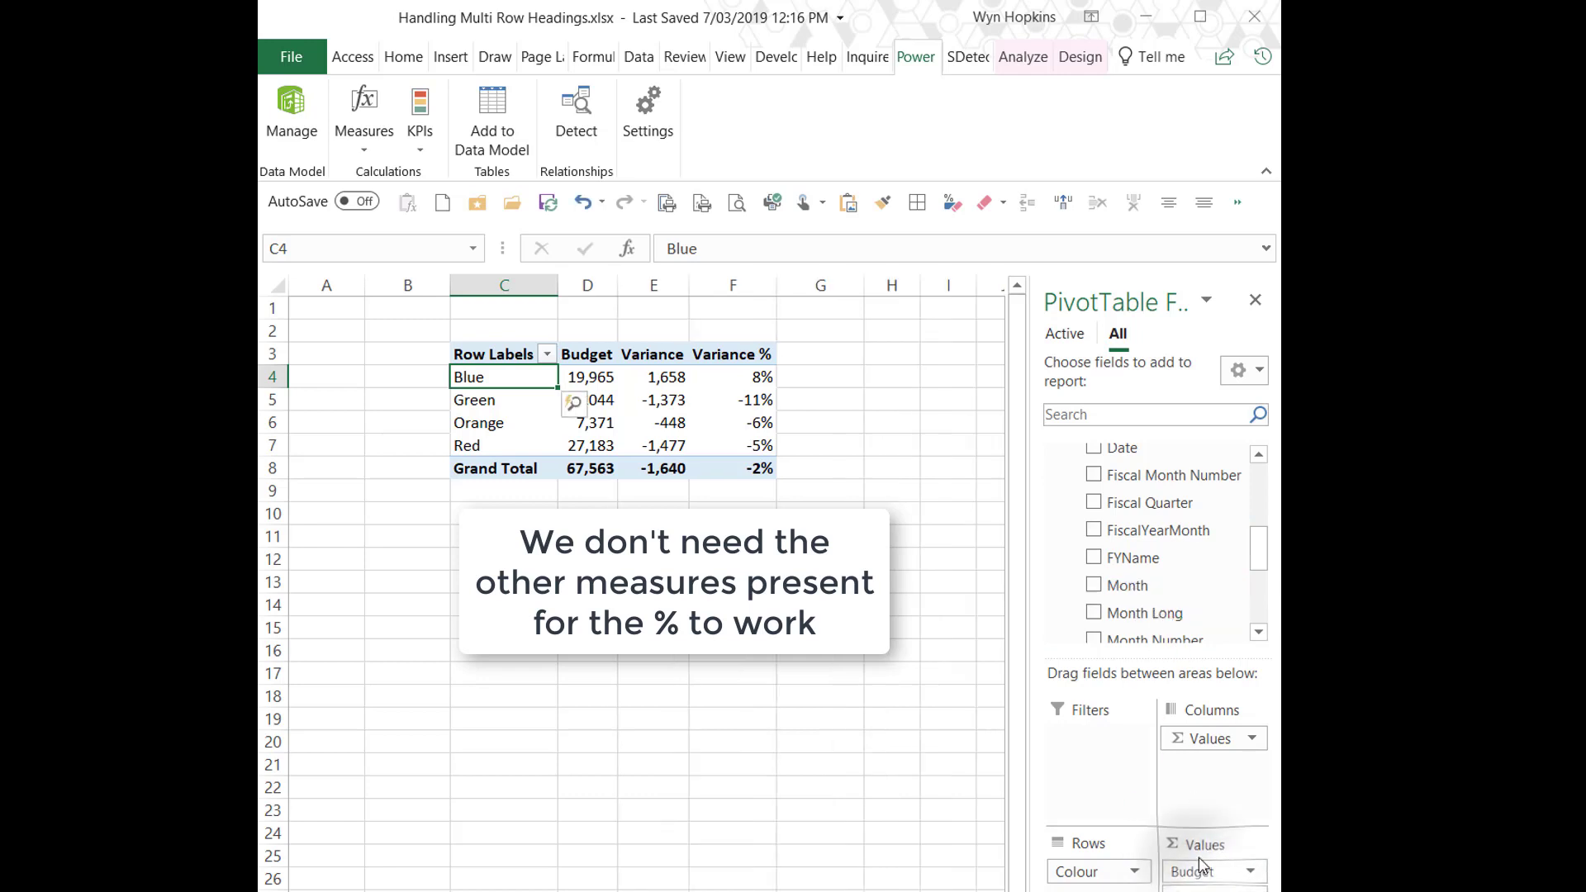
{"action": "left_click_drag", "start_coordinate": [1199, 865], "coordinate": [1167, 488]}
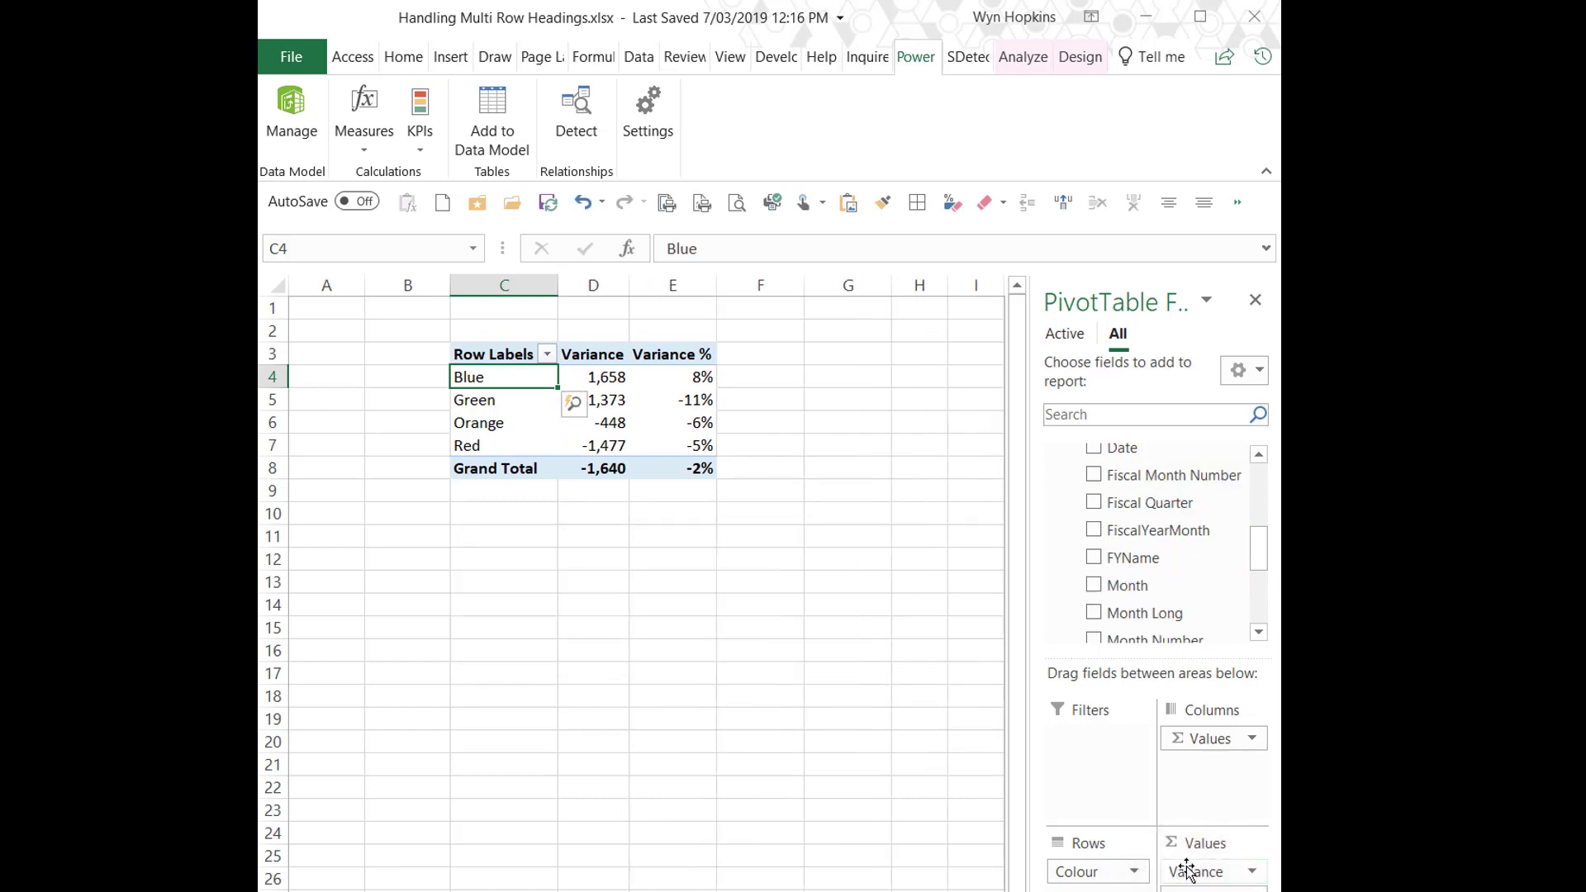
{"action": "left_click_drag", "start_coordinate": [1187, 872], "coordinate": [1179, 538]}
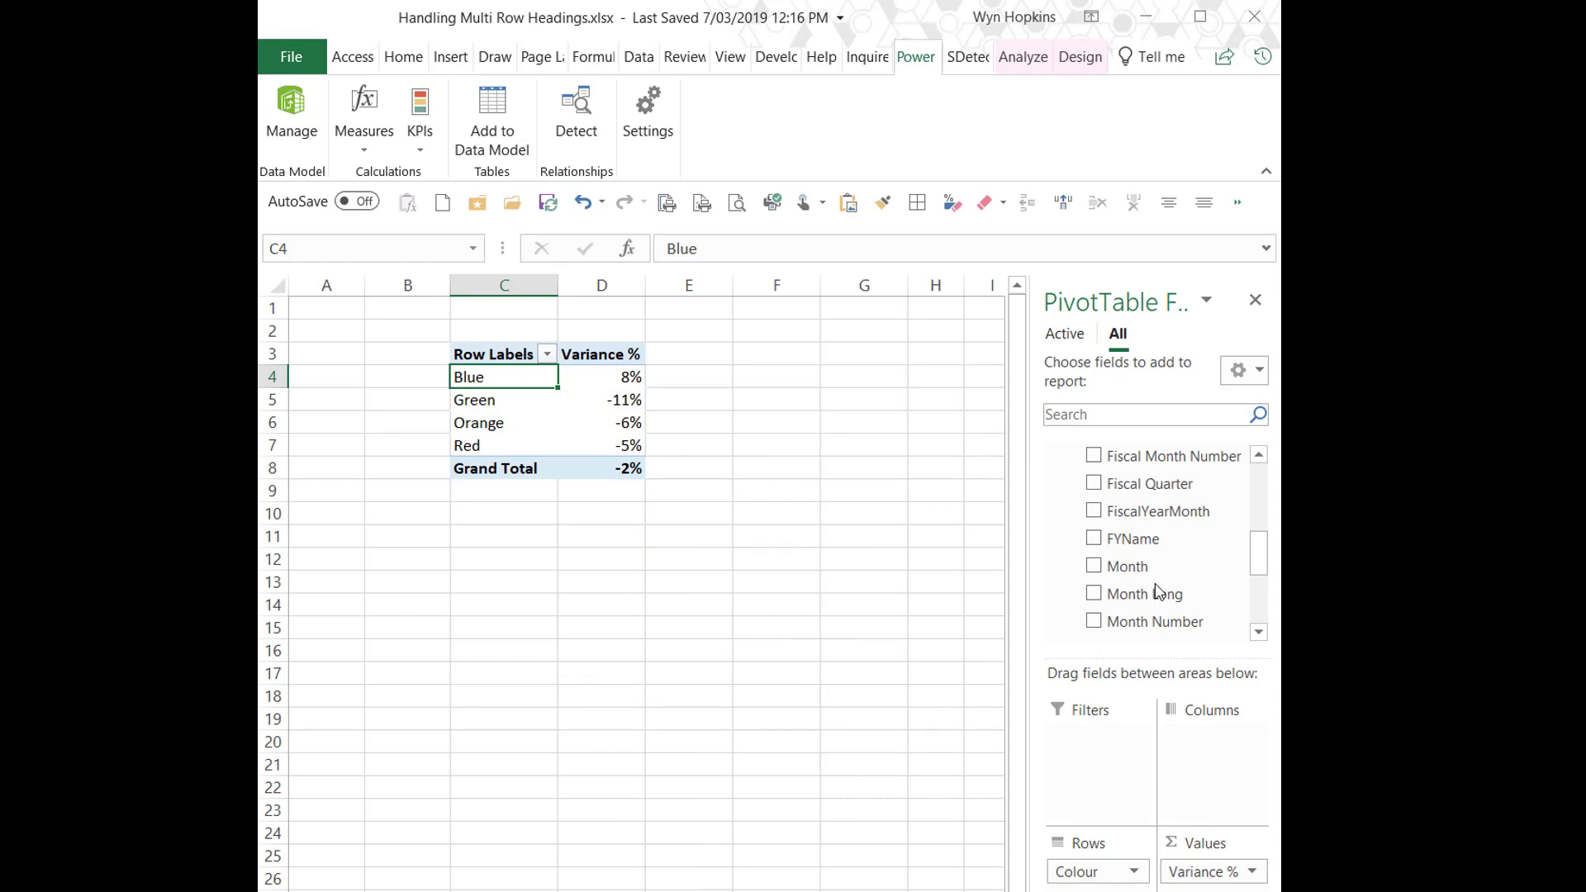
{"action": "left_click_drag", "start_coordinate": [1147, 567], "coordinate": [1230, 827]}
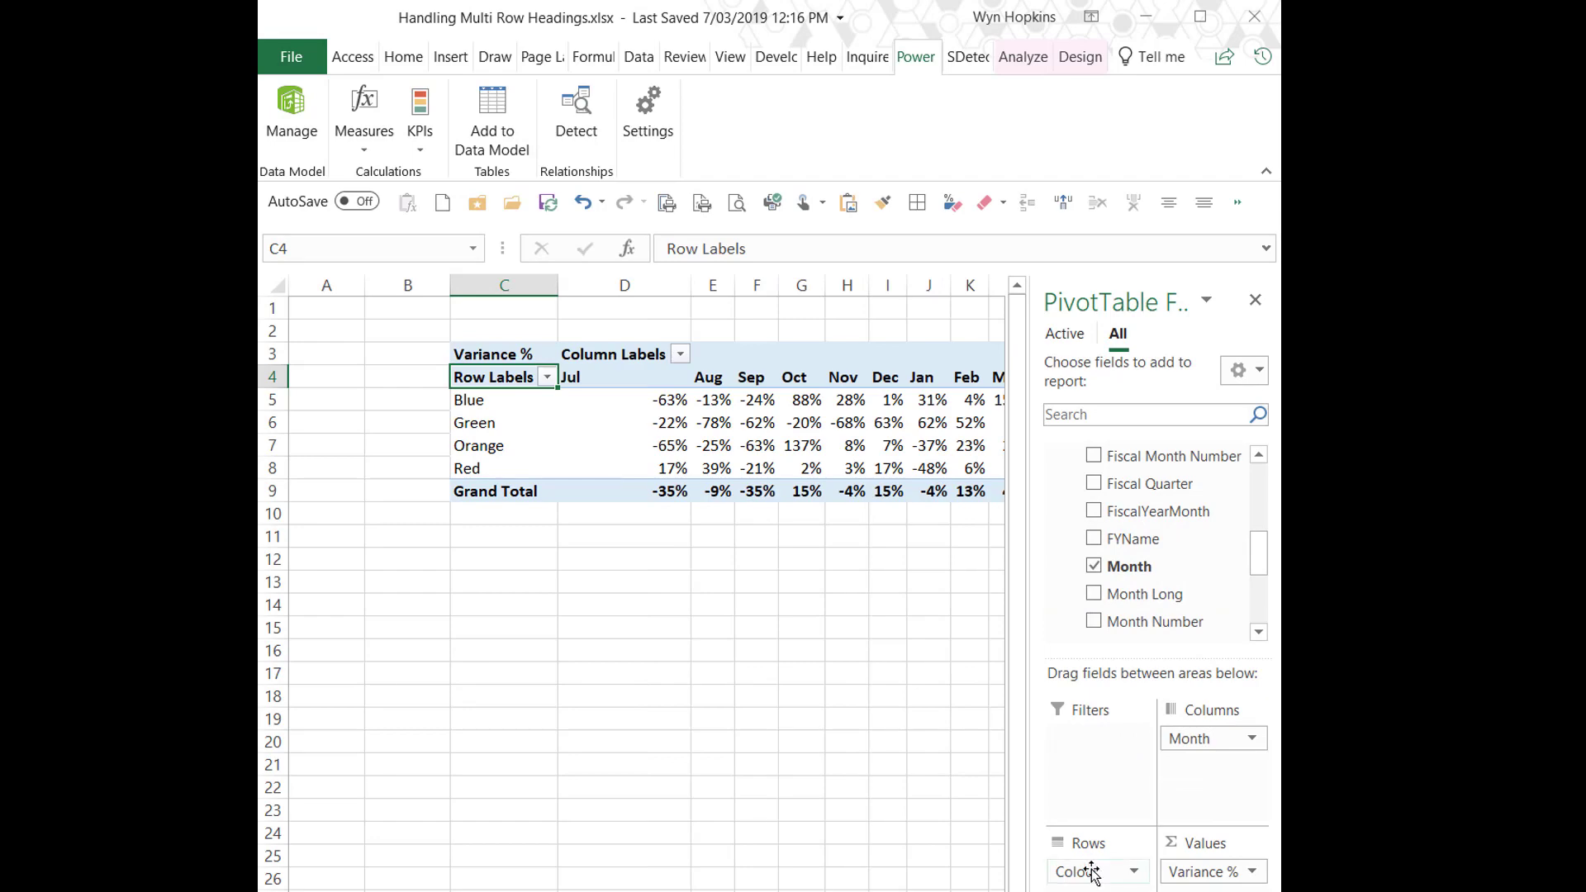
{"action": "left_click_drag", "start_coordinate": [1092, 872], "coordinate": [904, 124]}
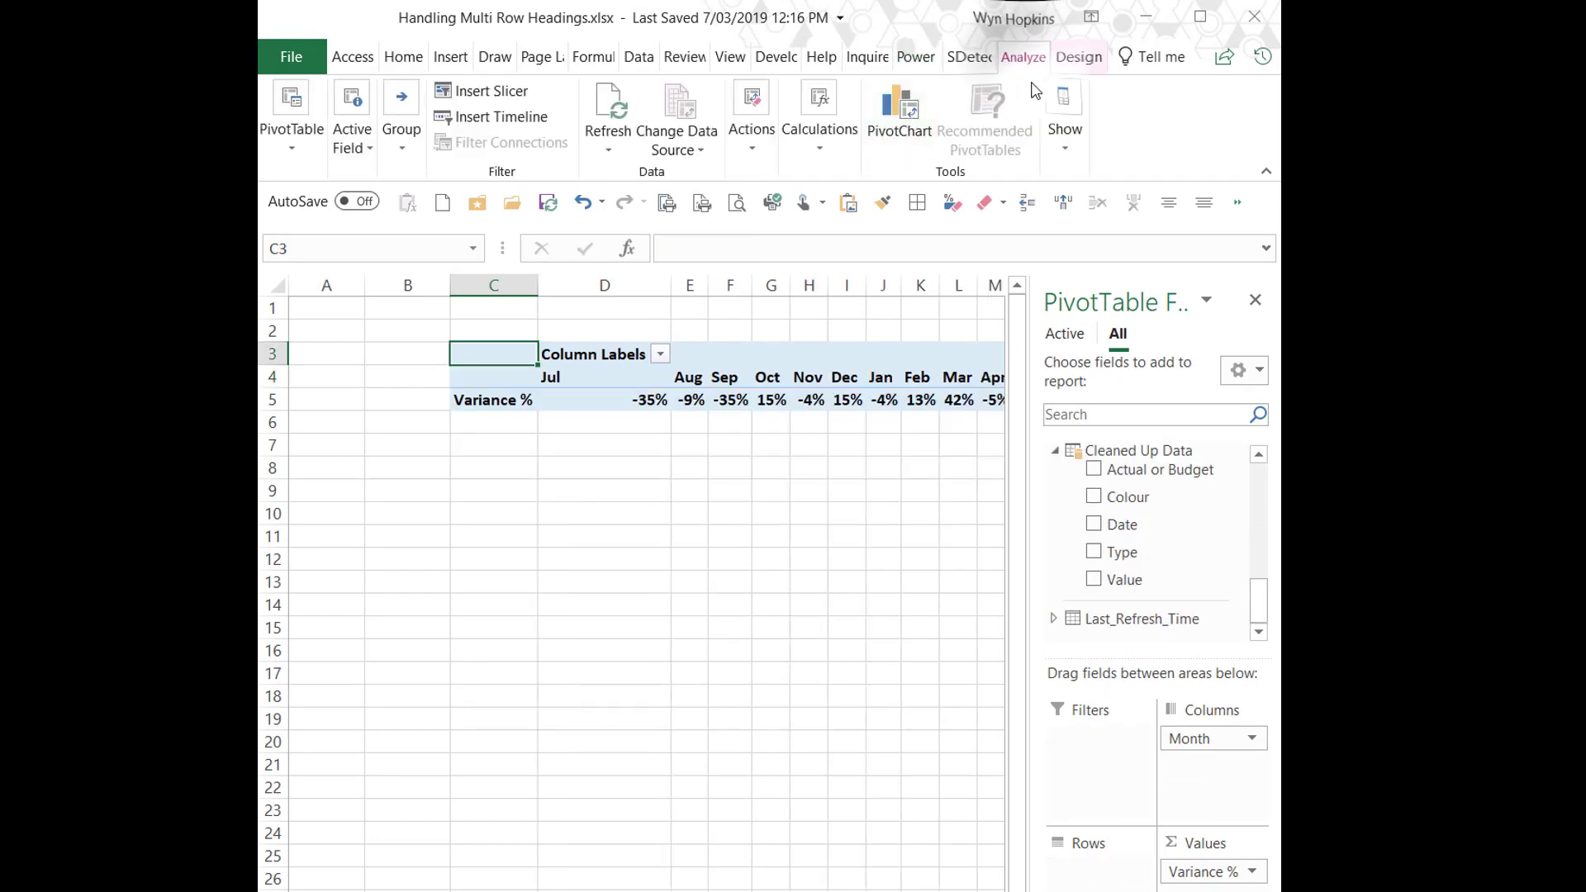
- Insert a line PivotChart and switch row/column so months run along the axis
{"action": "left_click", "coordinate": [901, 128]}
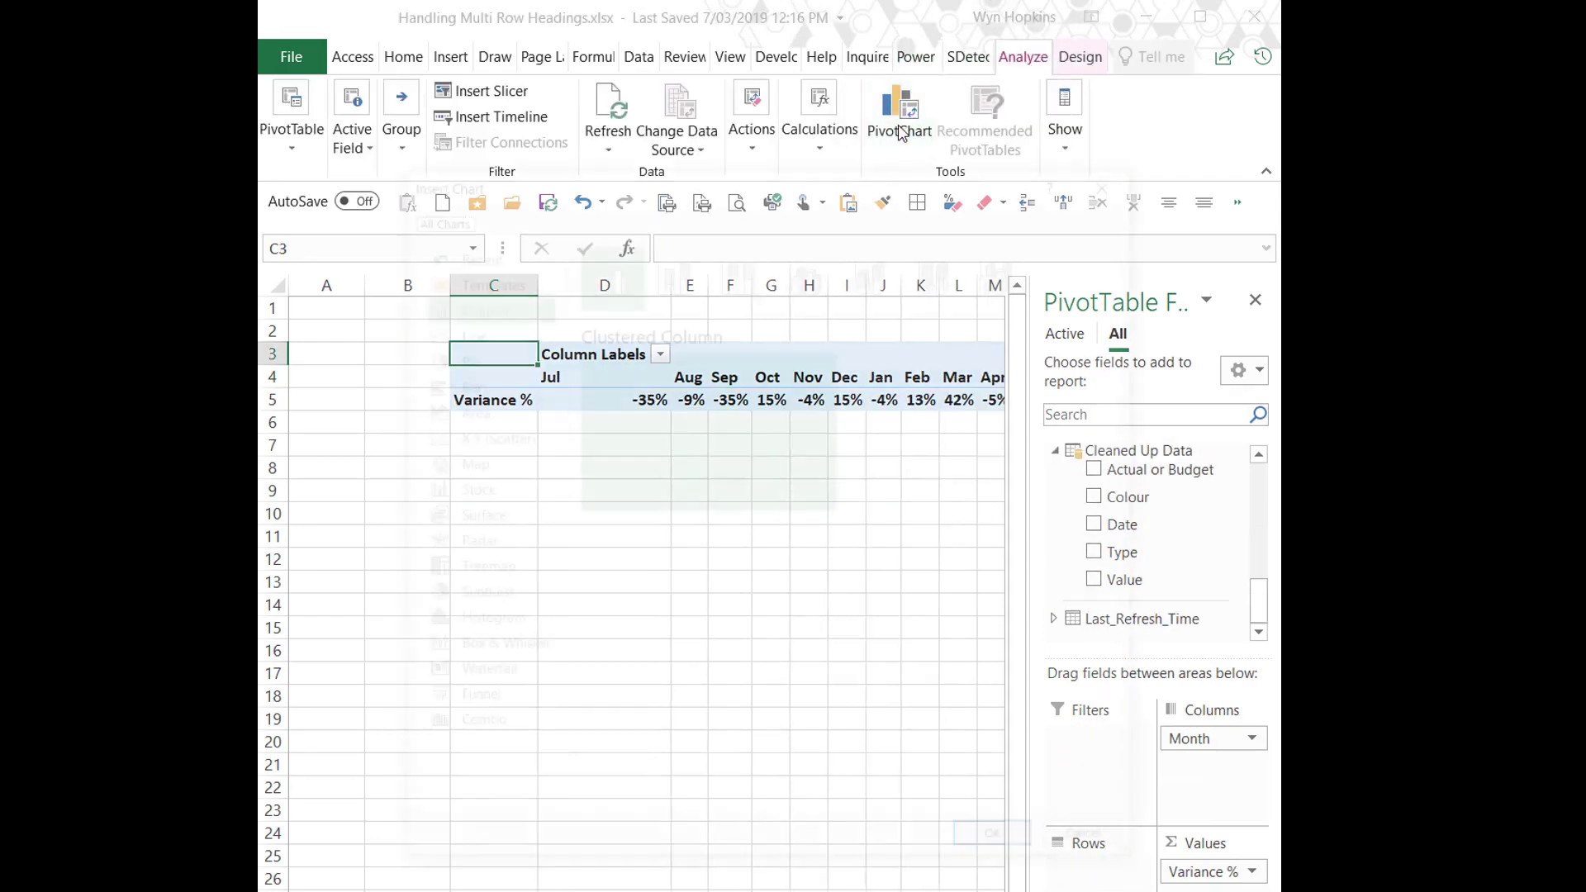
{"action": "mouse_move", "coordinate": [723, 361]}
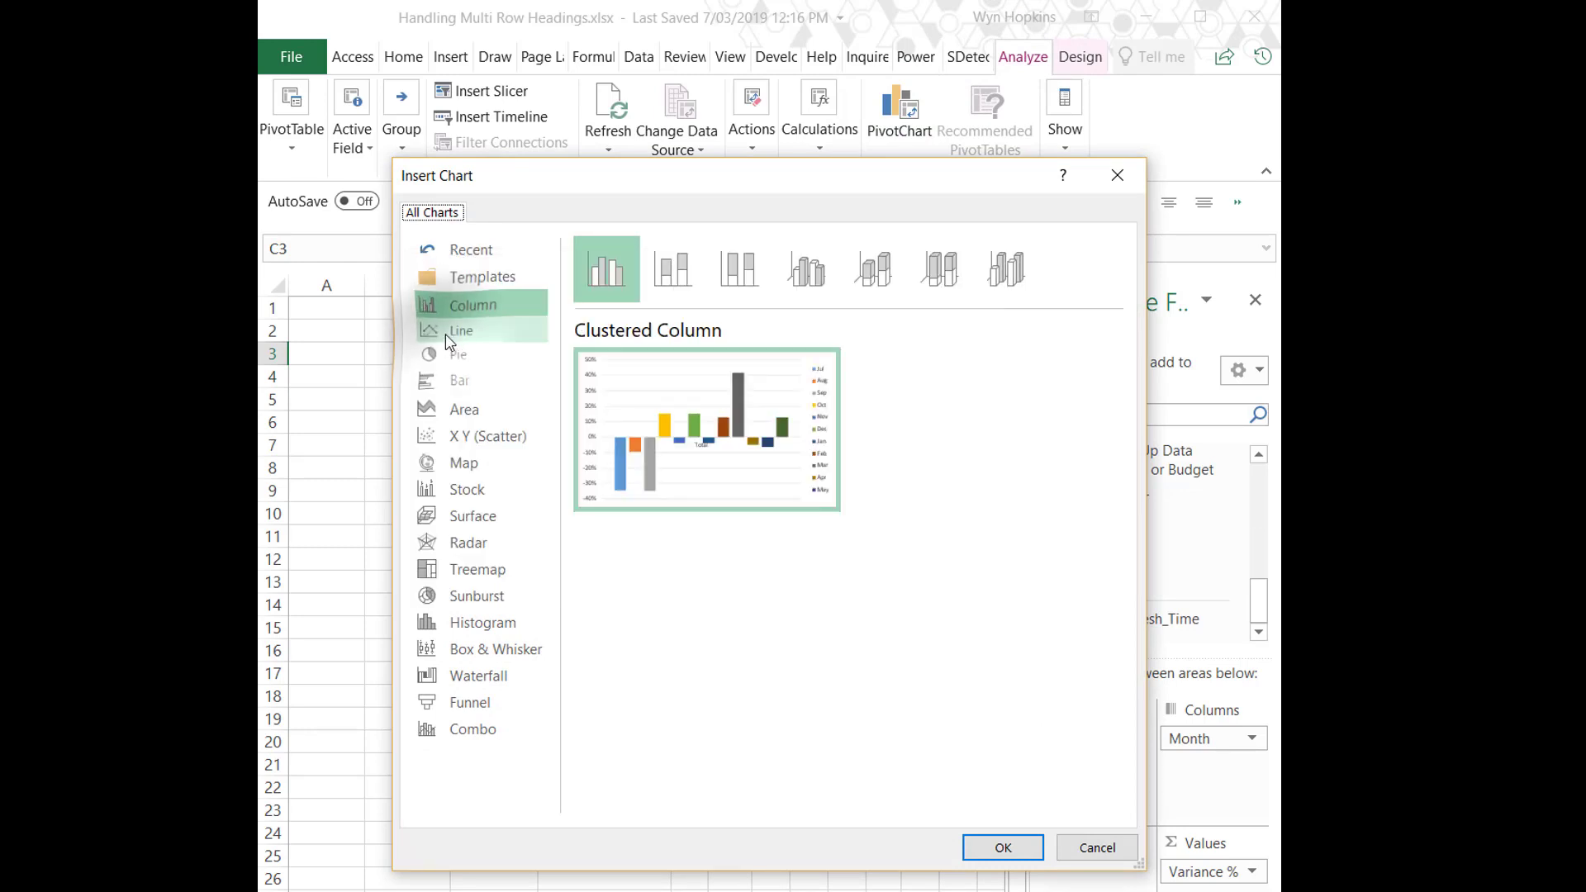
{"action": "left_click", "coordinate": [448, 330]}
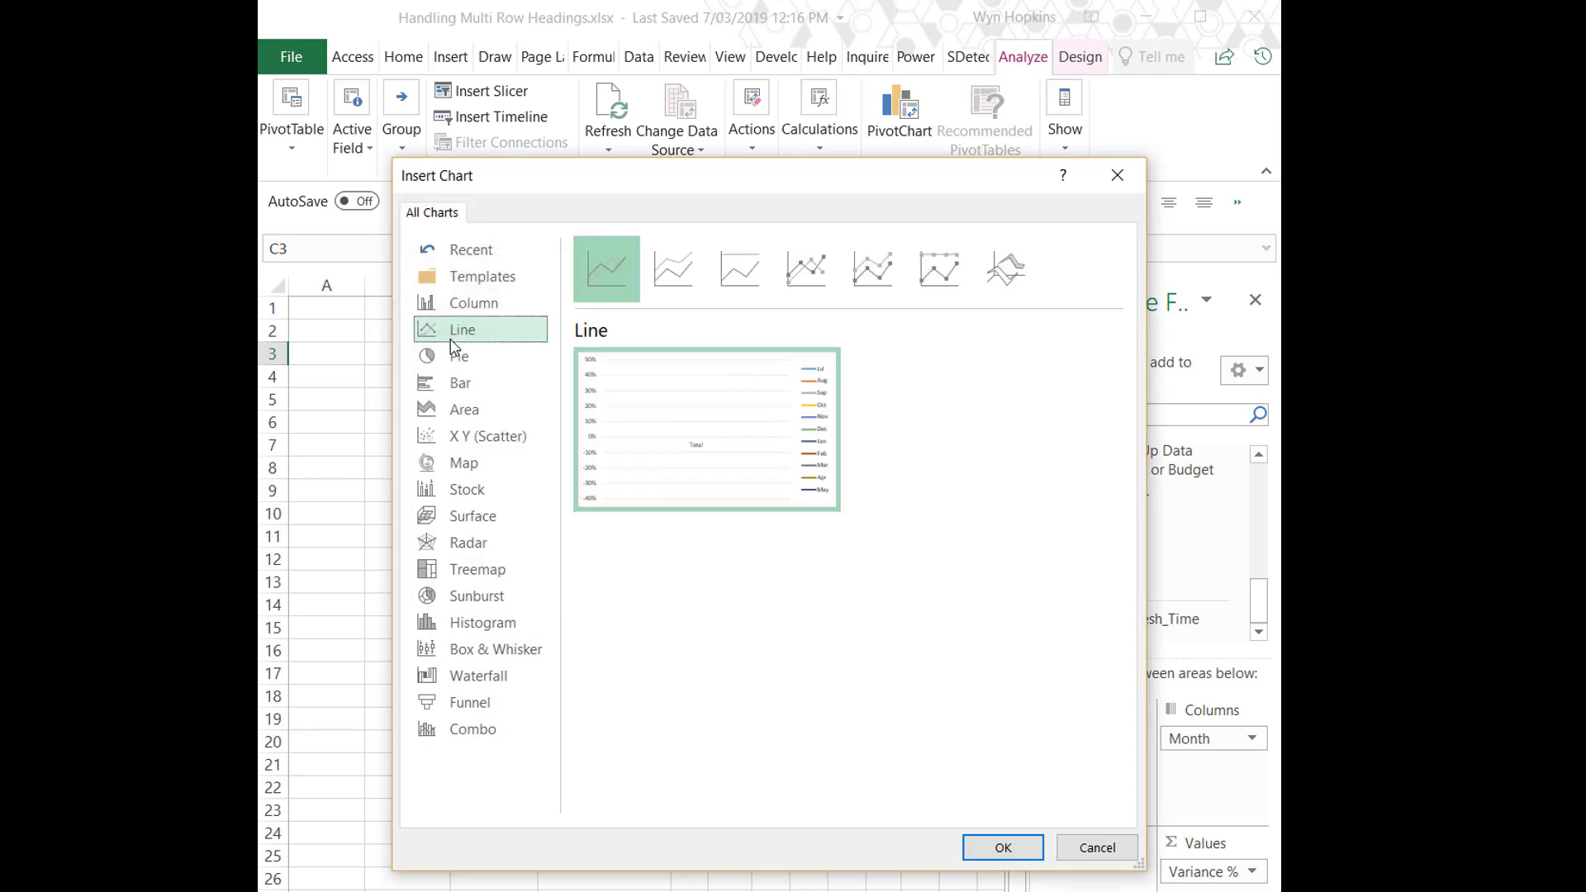
{"action": "left_click", "coordinate": [1003, 848]}
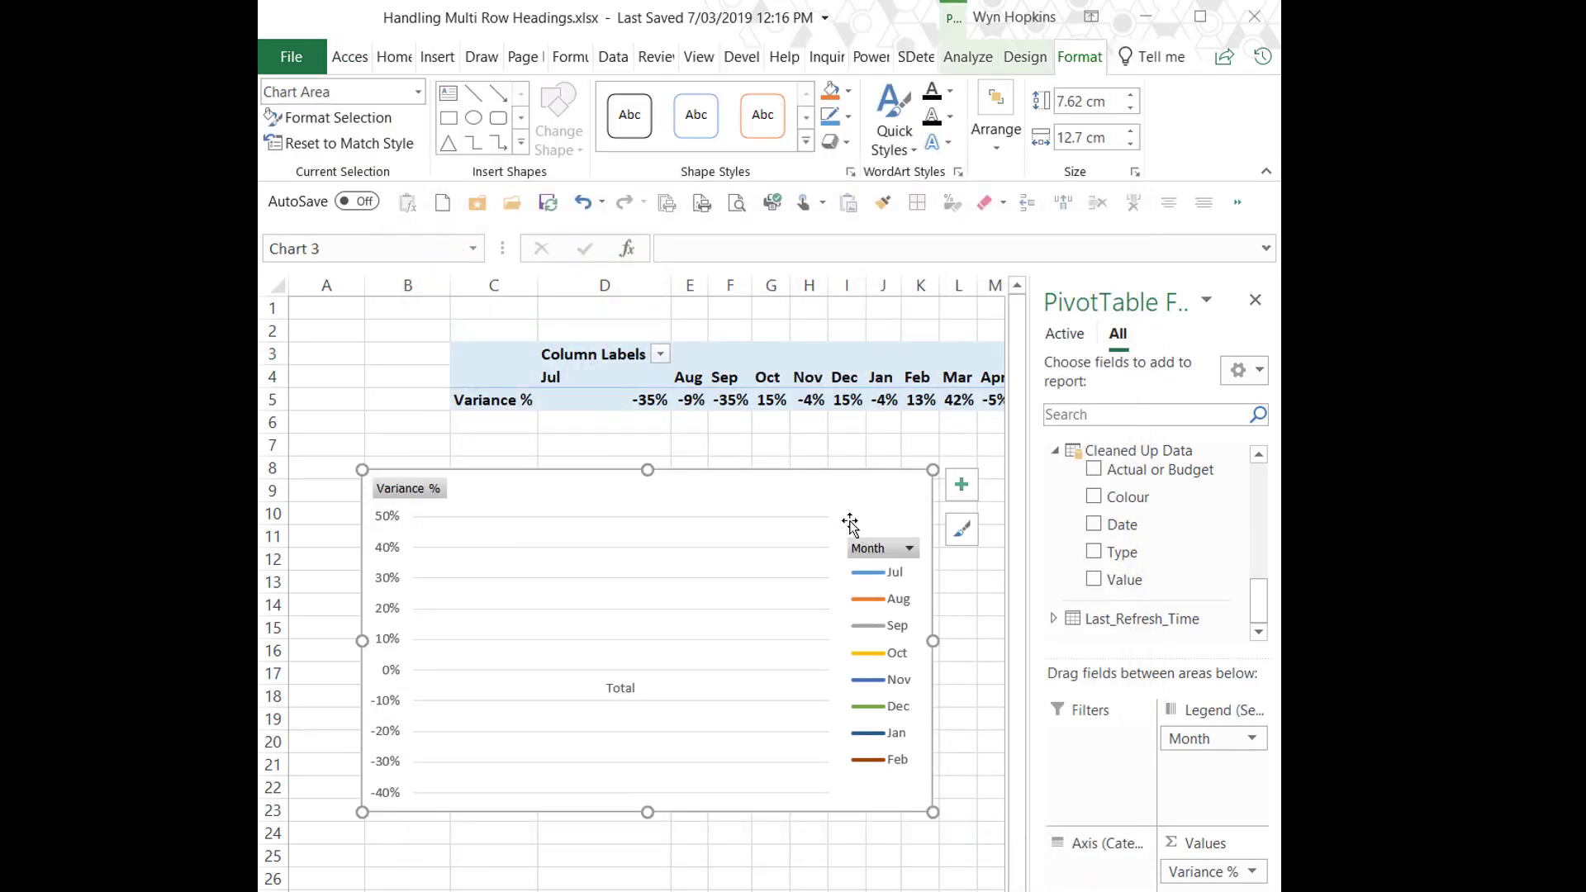
{"action": "left_click", "coordinate": [1025, 59]}
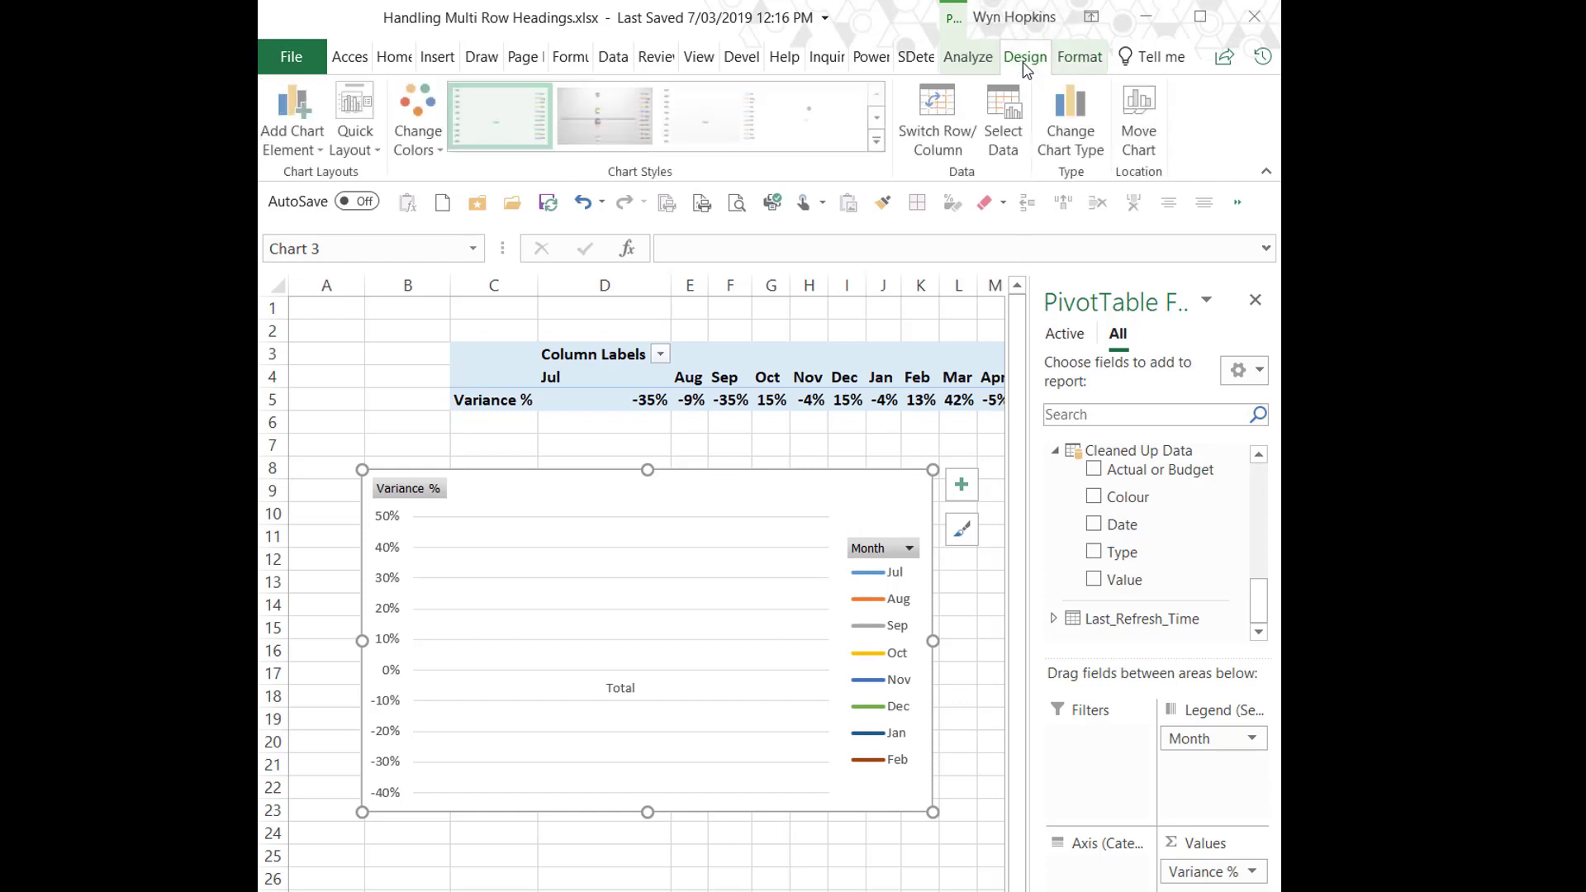
{"action": "left_click", "coordinate": [932, 115]}
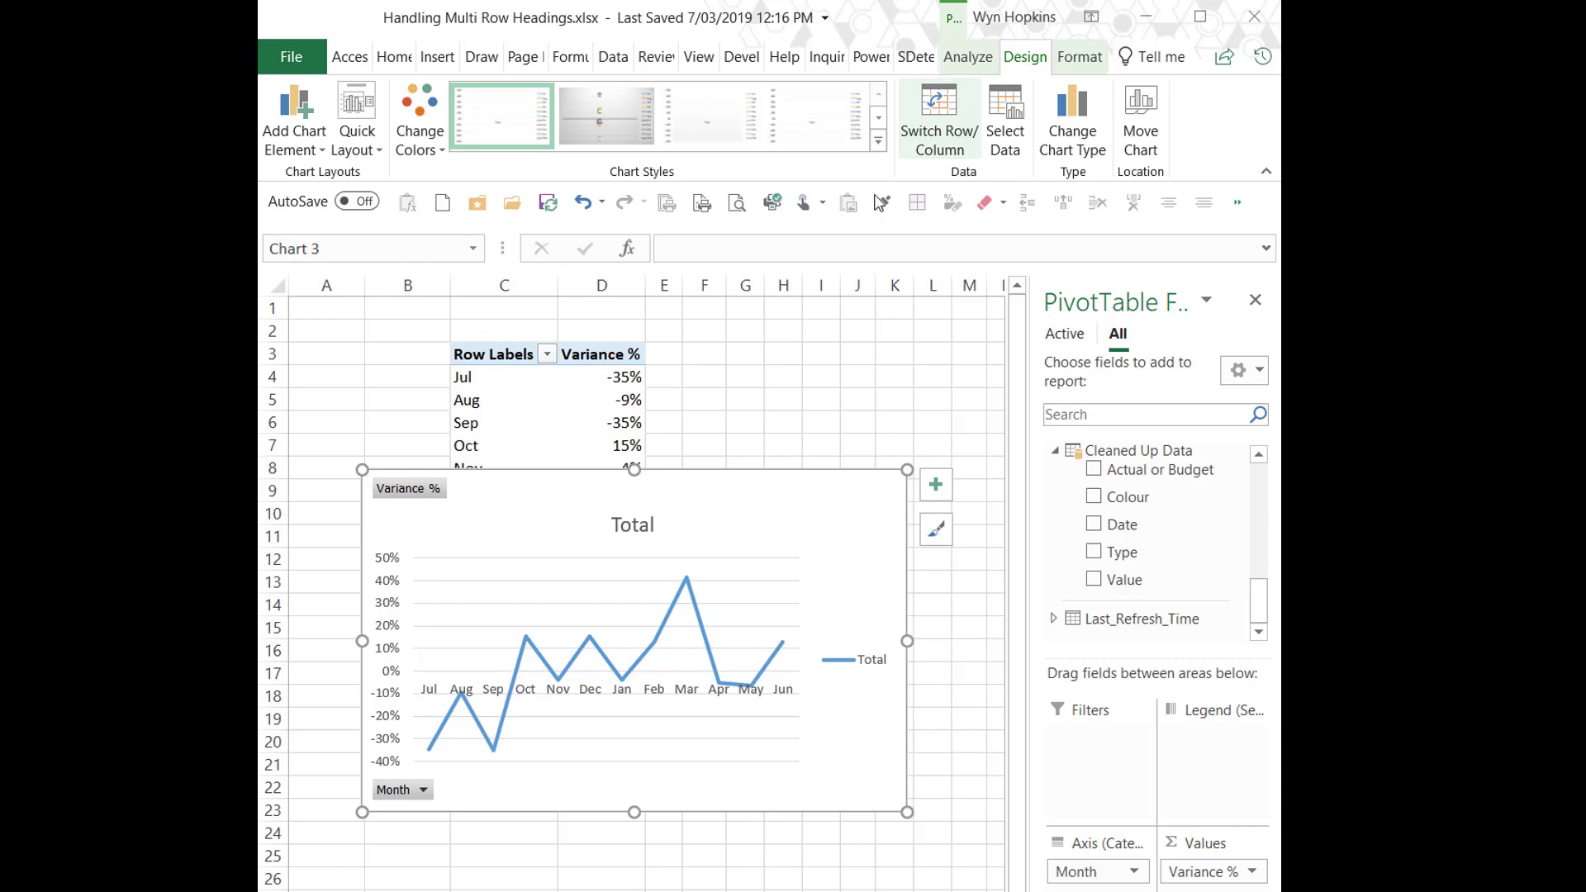
- Delete the chart legend and rename the chart title to 'Variance %'
{"action": "left_click", "coordinate": [854, 661]}
{"action": "key", "text": "Delete"}
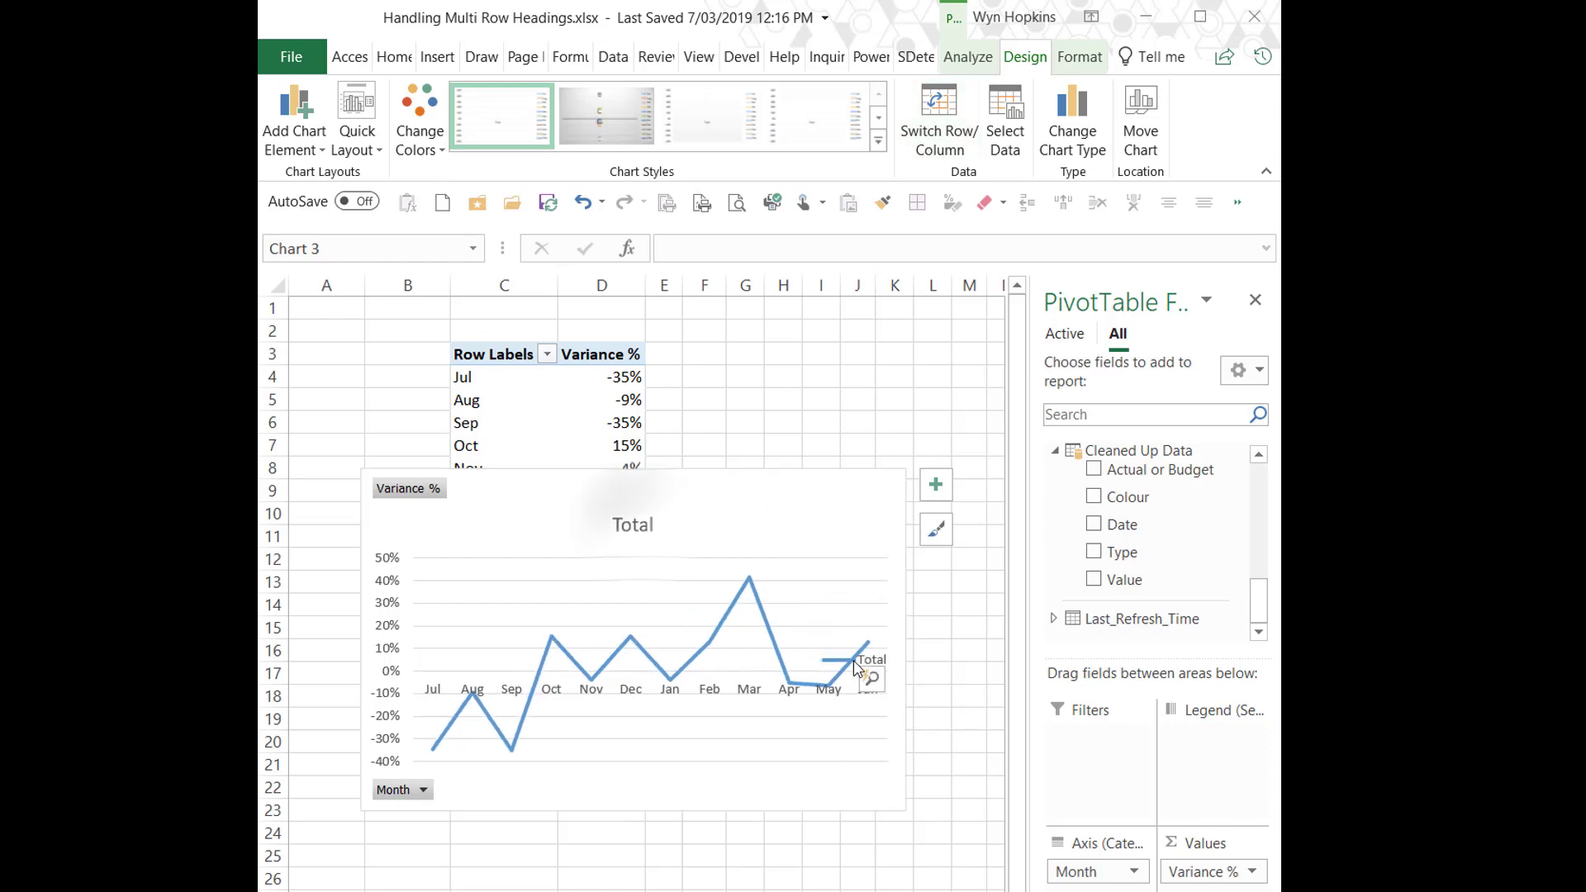
{"action": "left_click", "coordinate": [634, 525]}
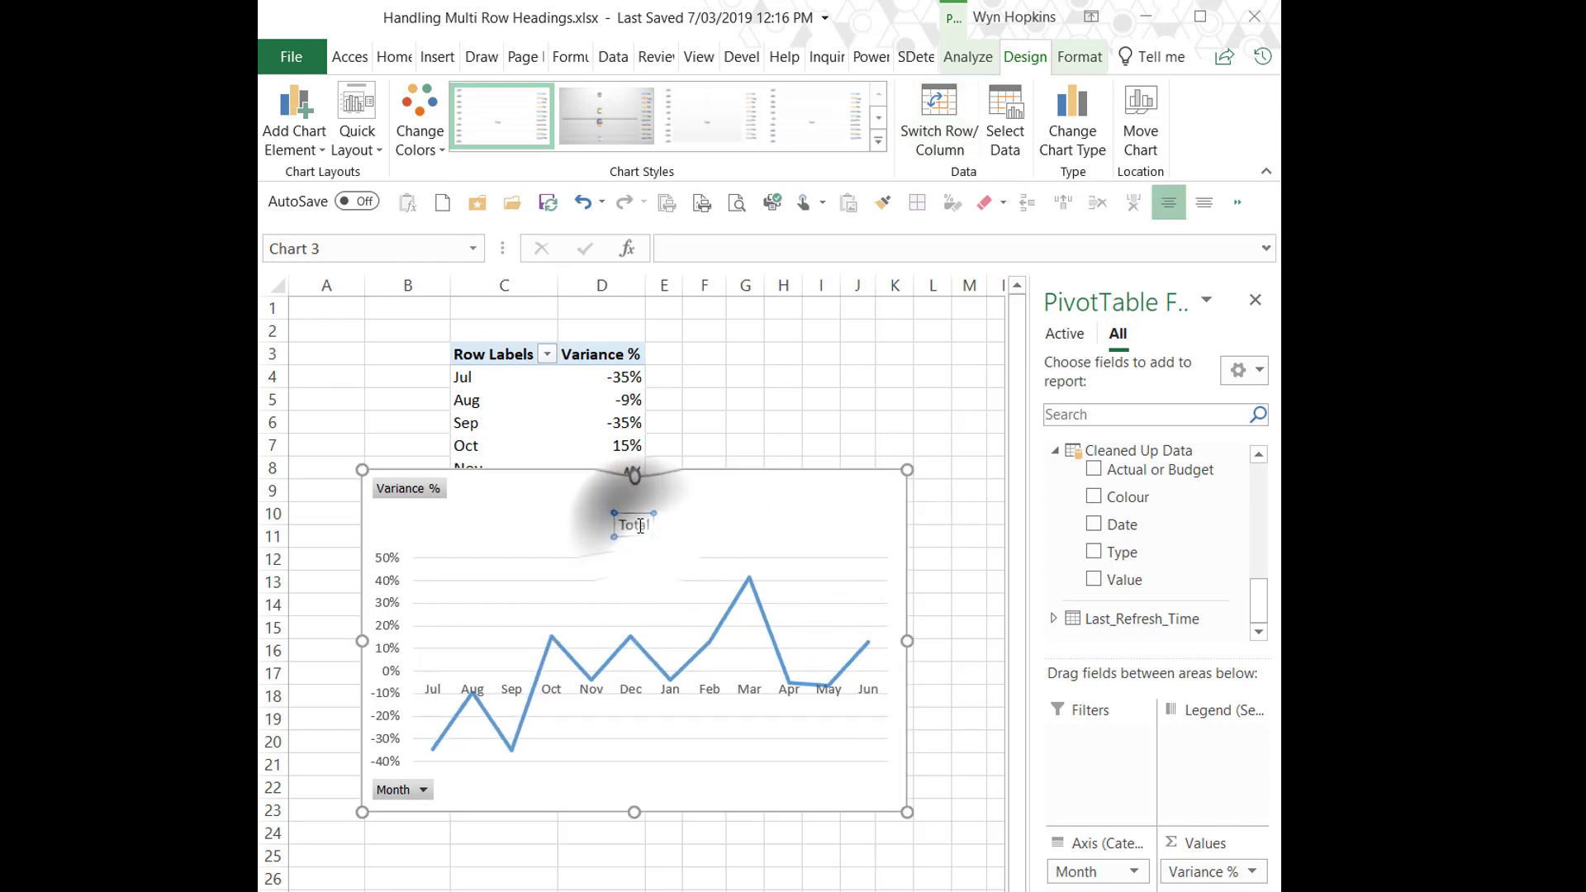
{"action": "double_click", "coordinate": [640, 526]}
{"action": "type", "text": "Varia"}
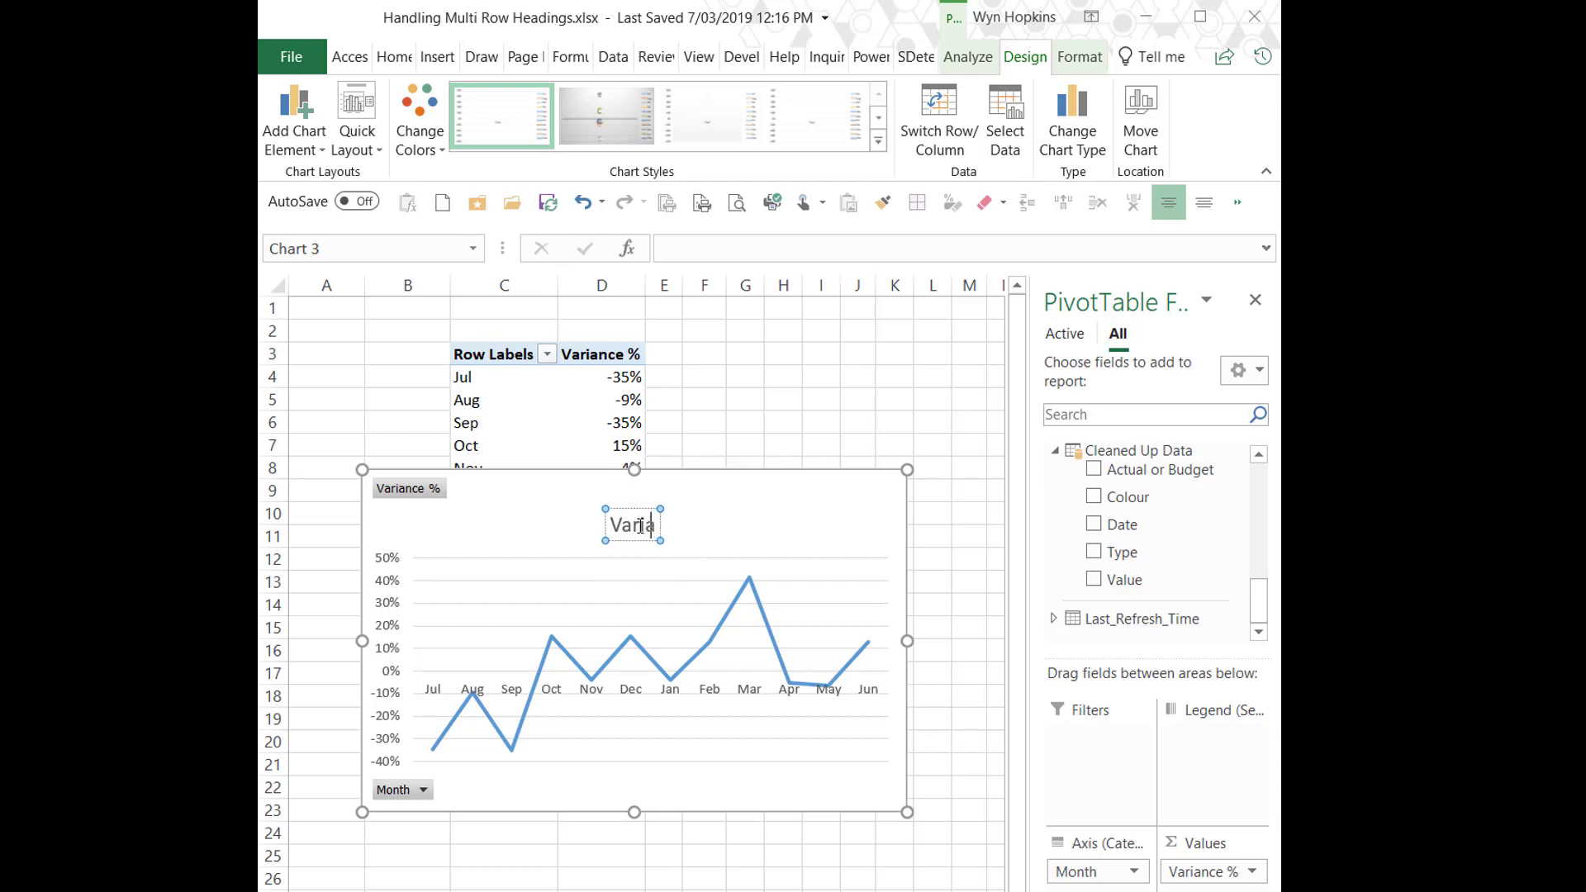
{"action": "type", "text": "nce %"}
{"action": "key", "text": "Return"}
- Hide all field buttons on the PivotChart
{"action": "right_click", "coordinate": [429, 491]}
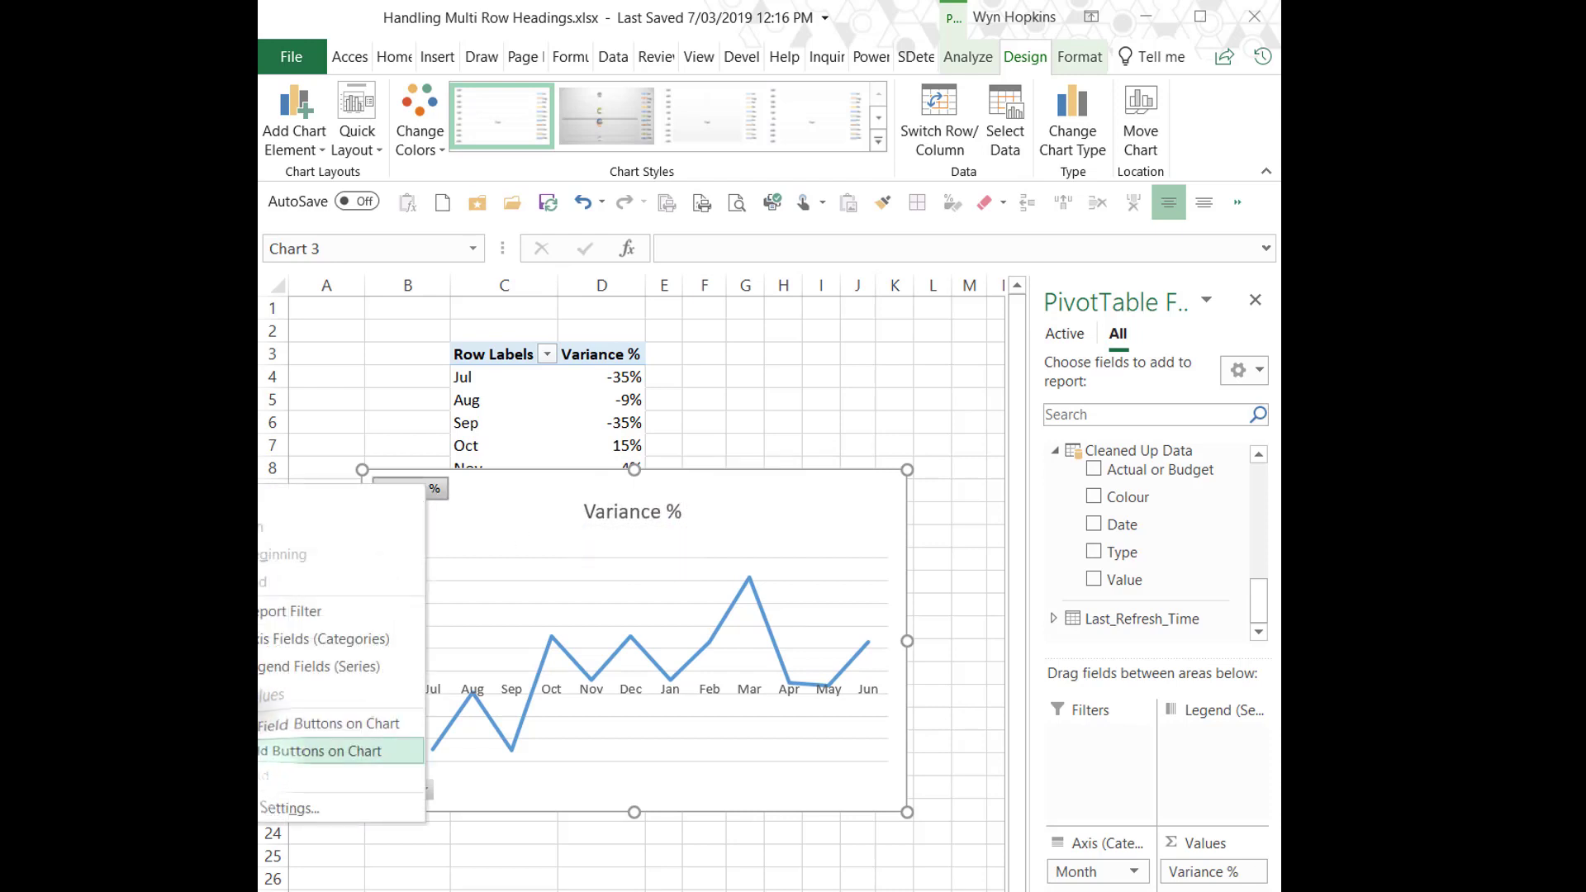
{"action": "left_click", "coordinate": [355, 751]}
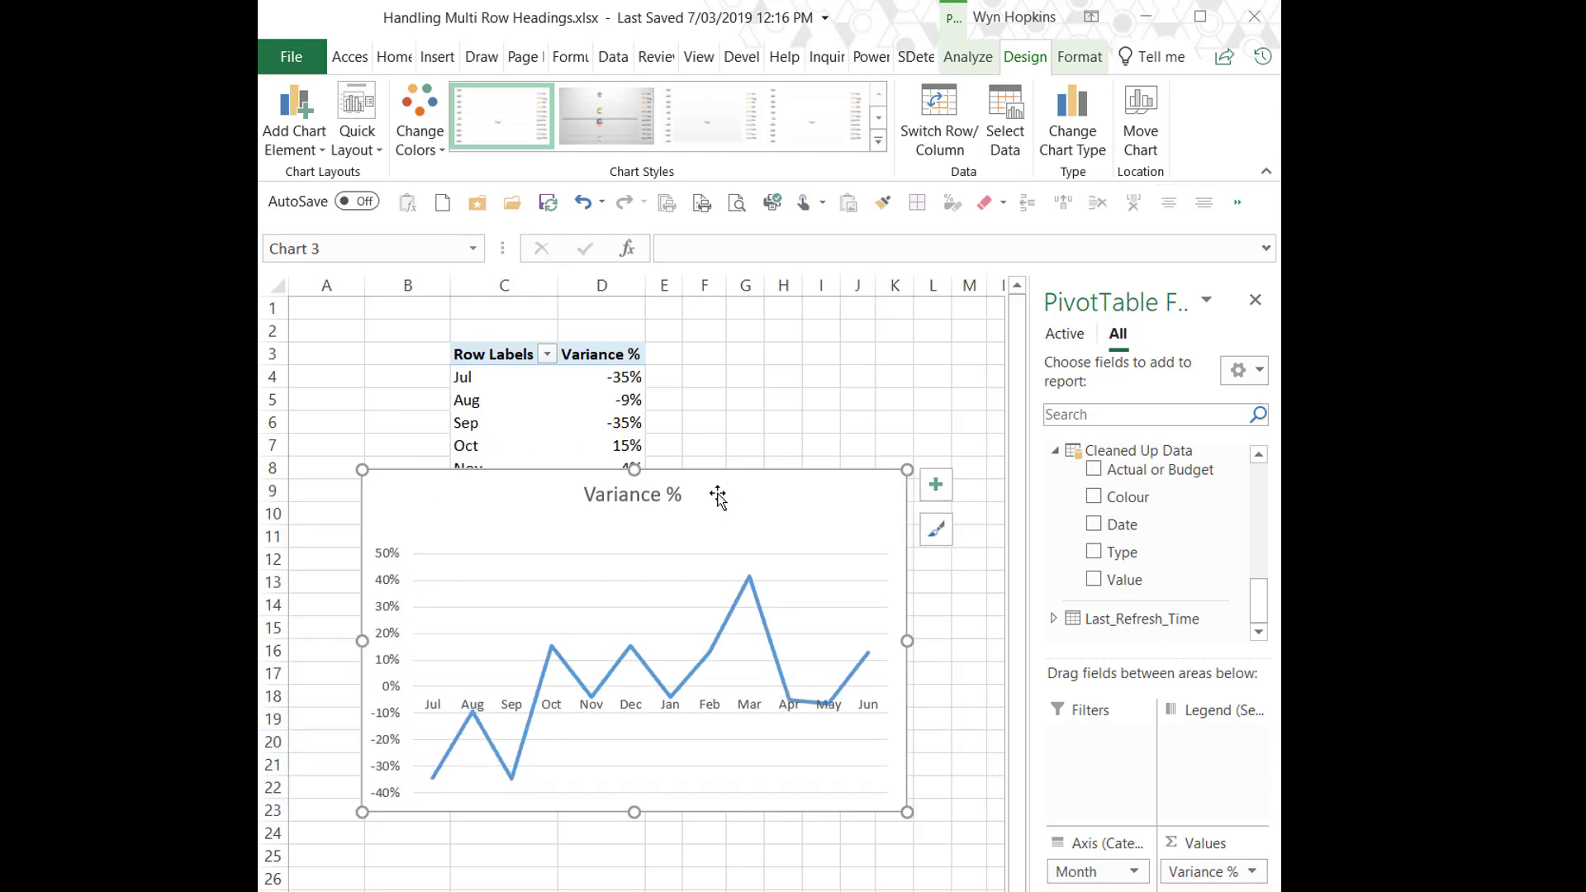
{"action": "left_click", "coordinate": [589, 411]}
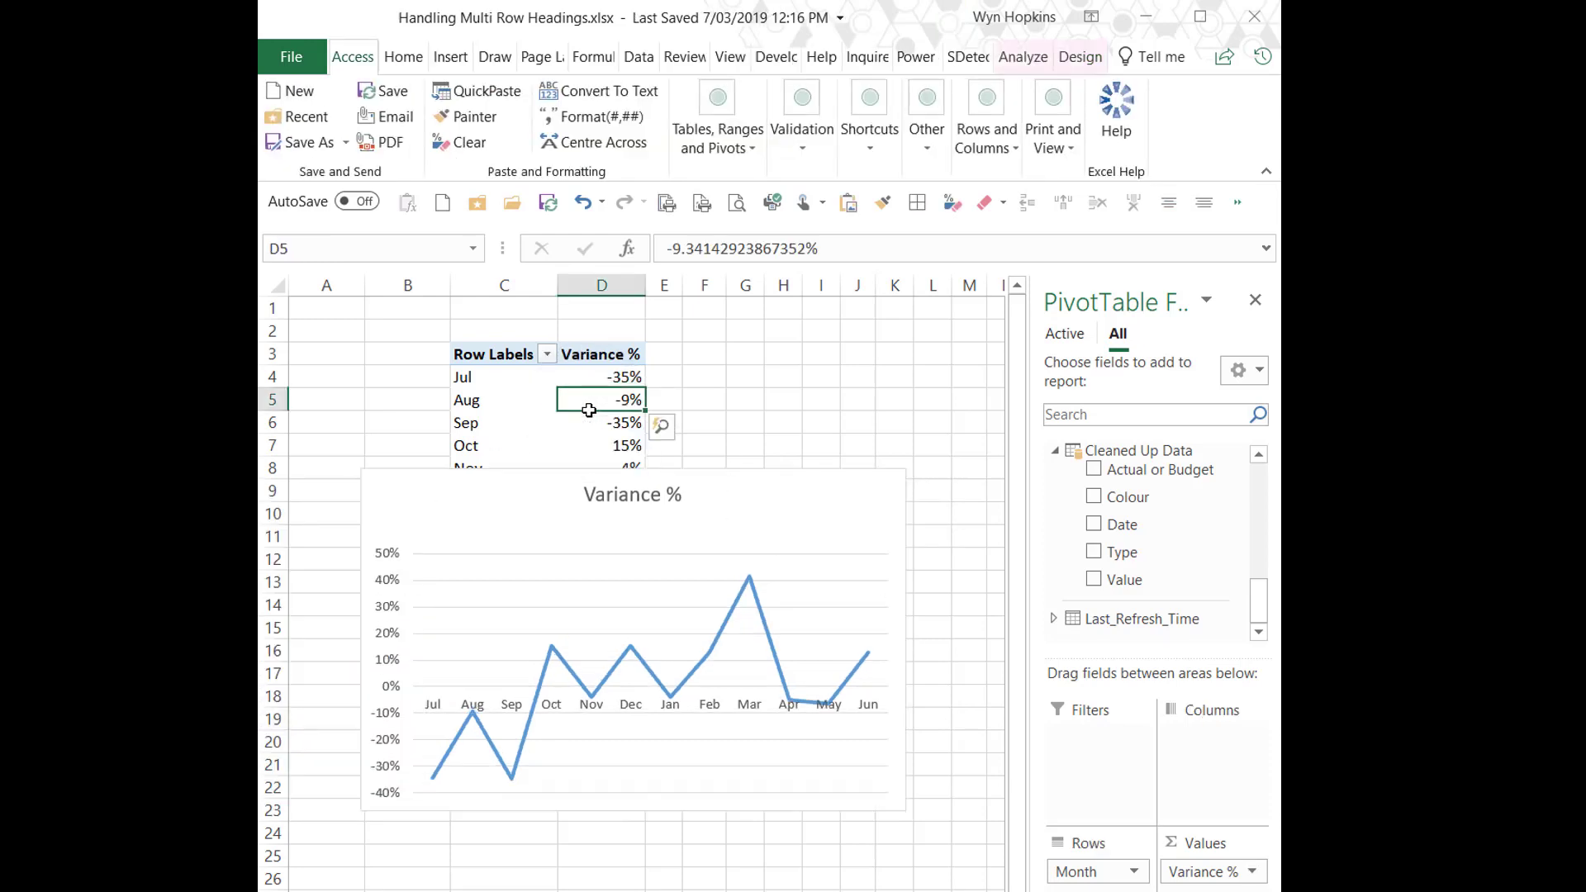
- Add a Colour slicer with its buttons in 4 columns, resized wide and short
{"action": "right_click", "coordinate": [1142, 498]}
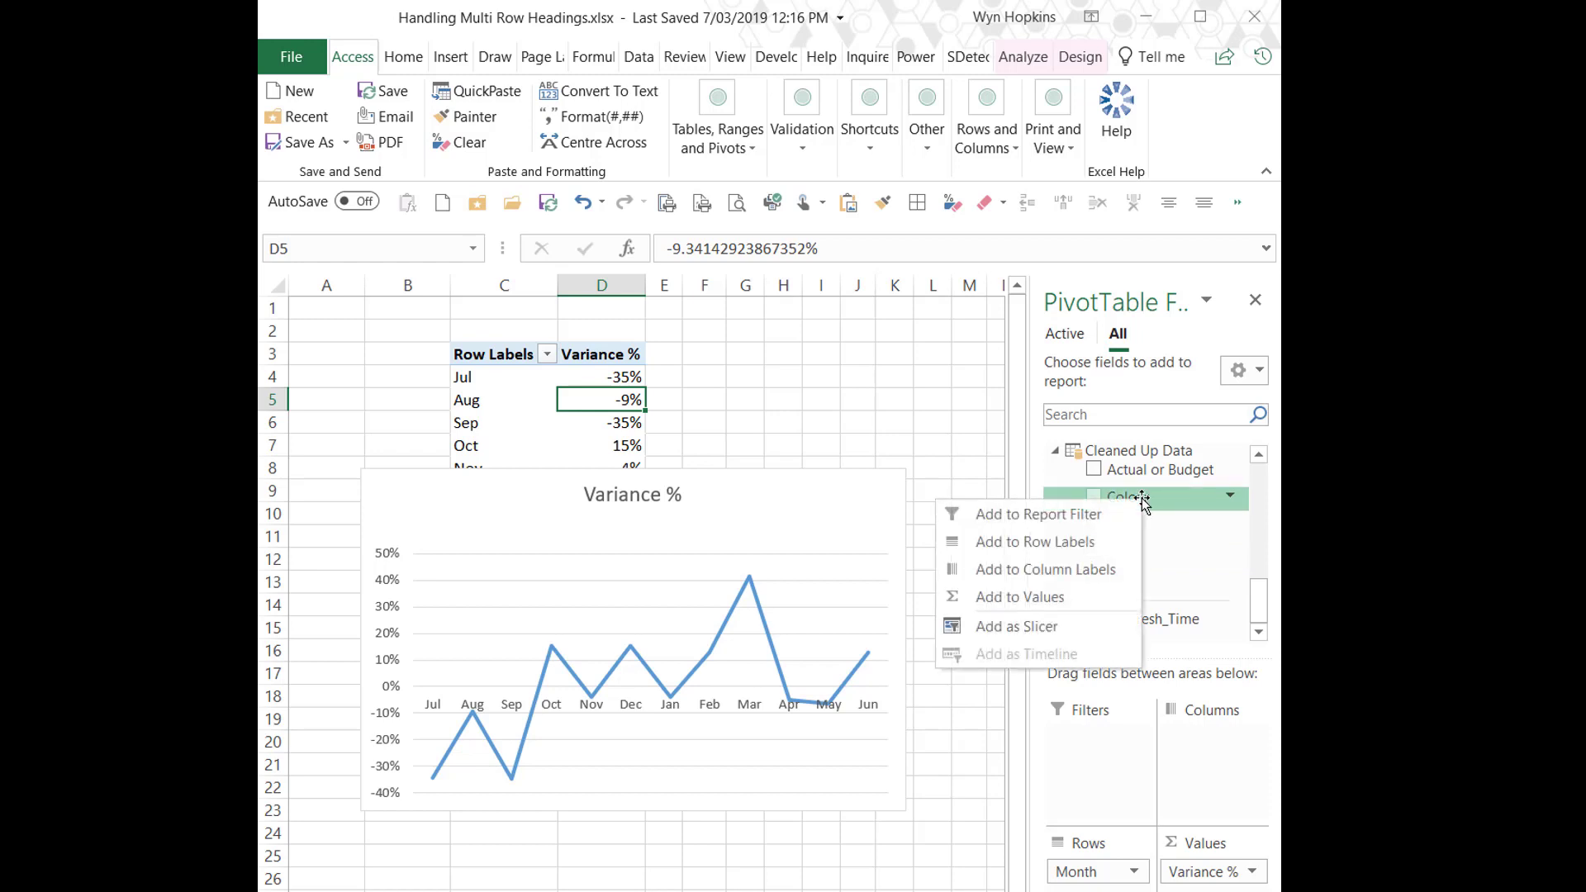
{"action": "left_click", "coordinate": [1044, 636]}
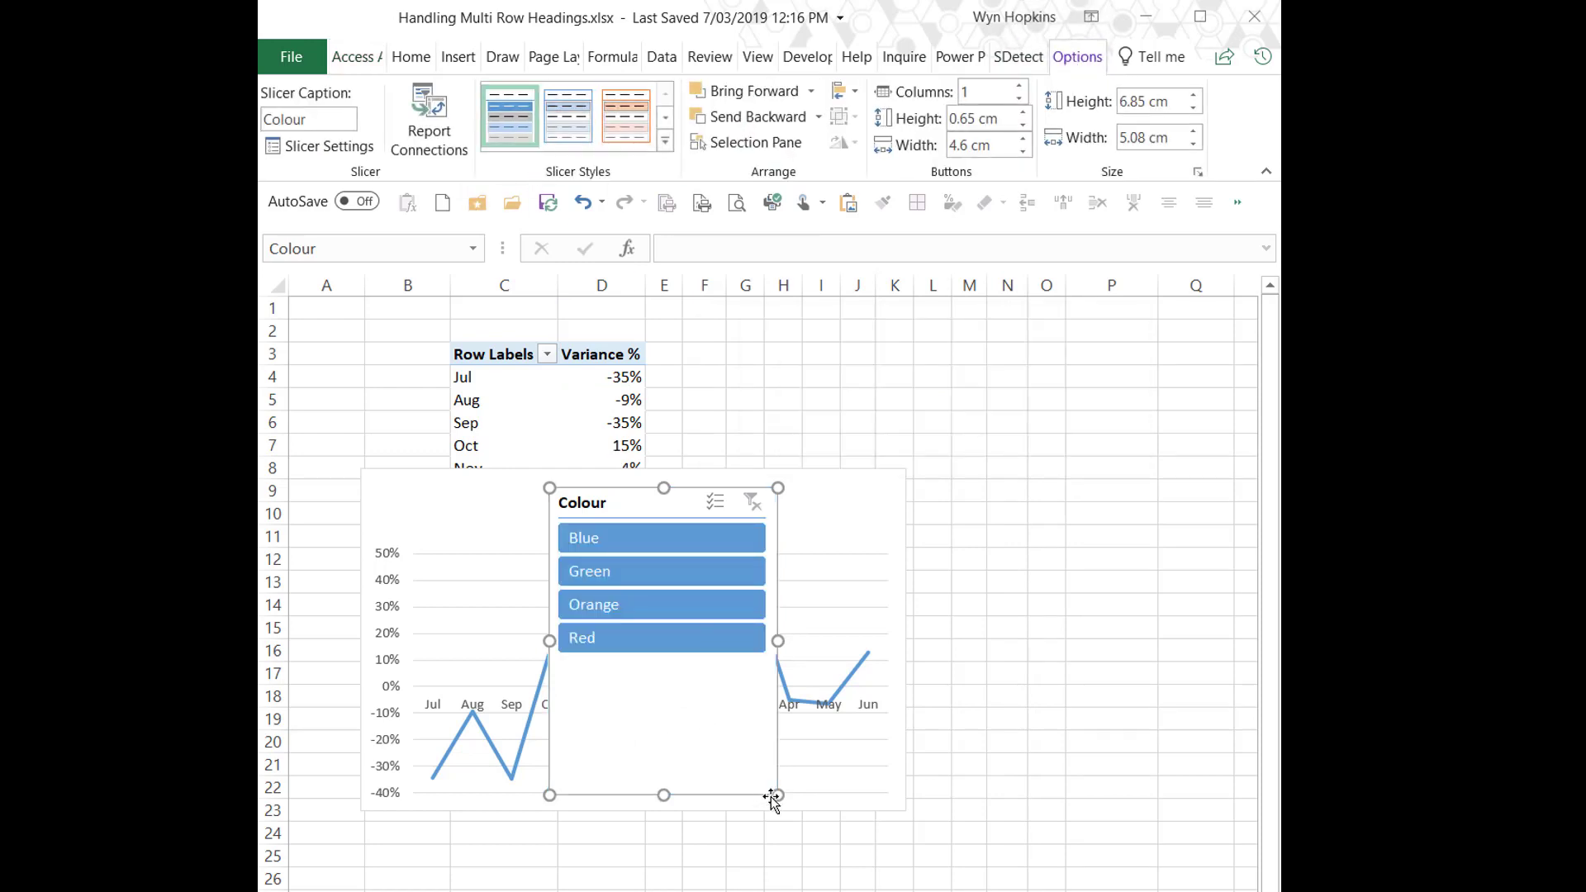
{"action": "left_click", "coordinate": [1019, 85]}
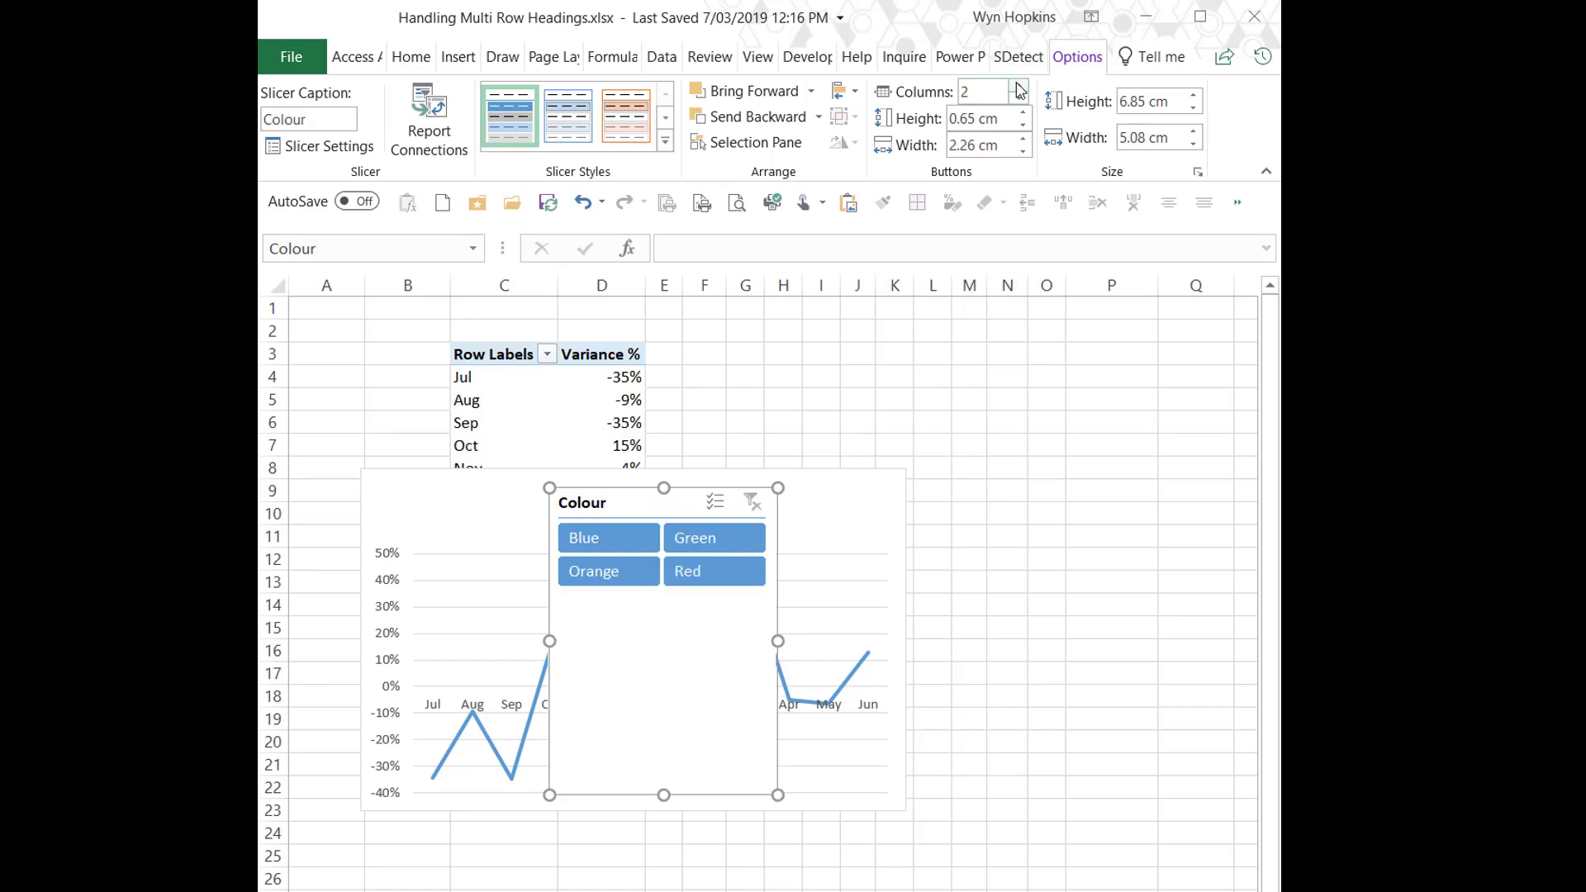
{"action": "left_click", "coordinate": [1020, 85]}
{"action": "left_click", "coordinate": [1019, 85]}
{"action": "left_click_drag", "start_coordinate": [775, 791], "coordinate": [908, 577]}
- Turn off the slicer's header in Slicer Settings and shorten the slicer further
{"action": "right_click", "coordinate": [881, 565]}
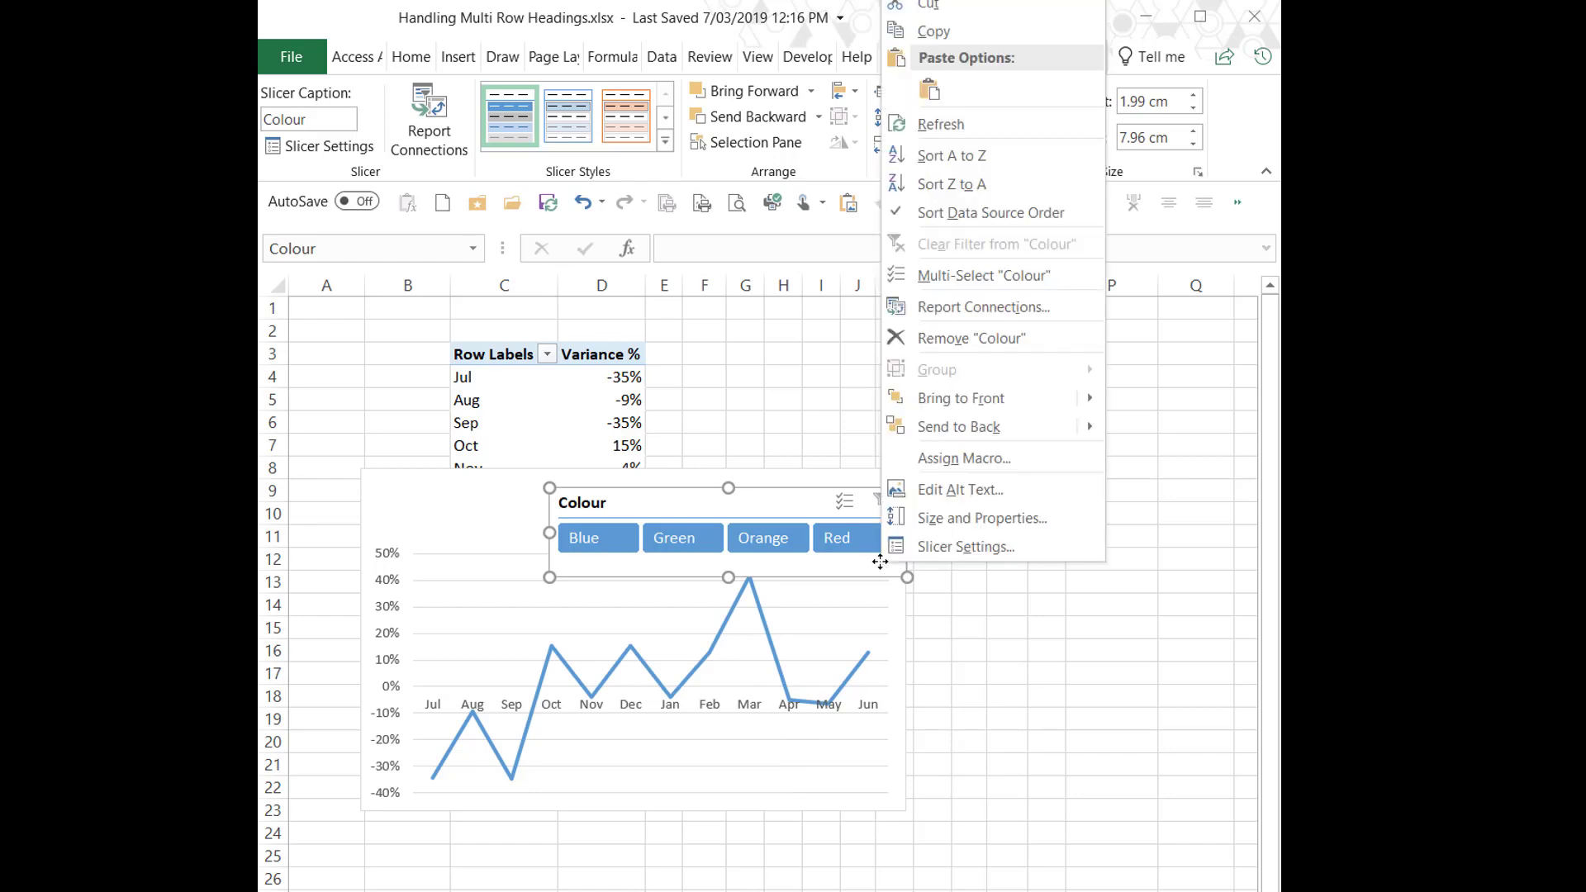
{"action": "left_click", "coordinate": [958, 545]}
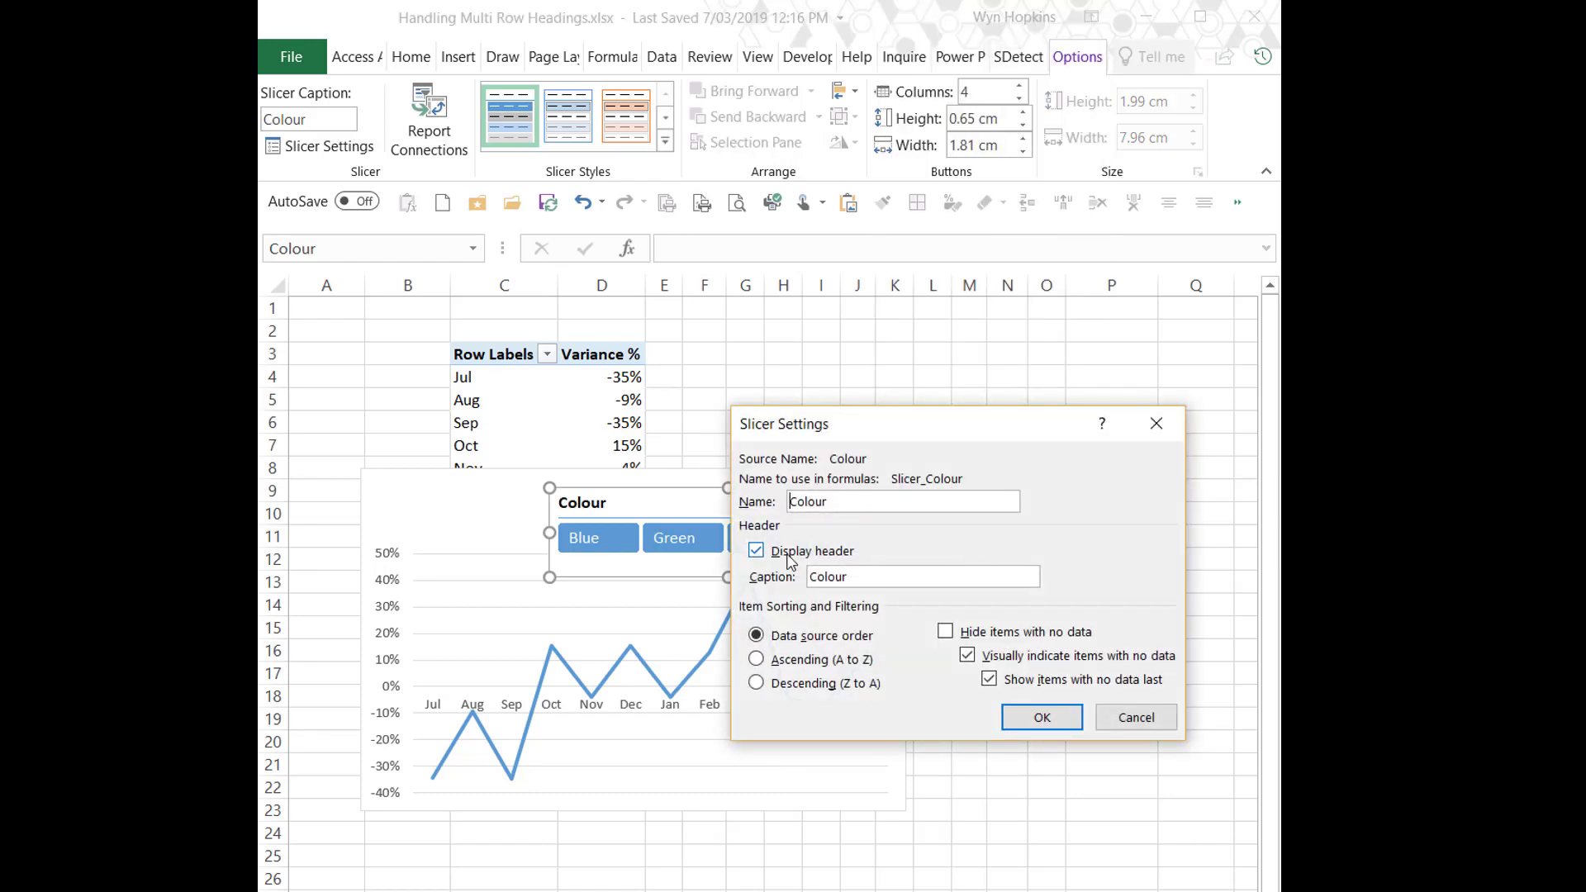
{"action": "left_click", "coordinate": [1042, 718]}
{"action": "left_click_drag", "start_coordinate": [728, 576], "coordinate": [728, 540]}
{"action": "left_click", "coordinate": [810, 334]}
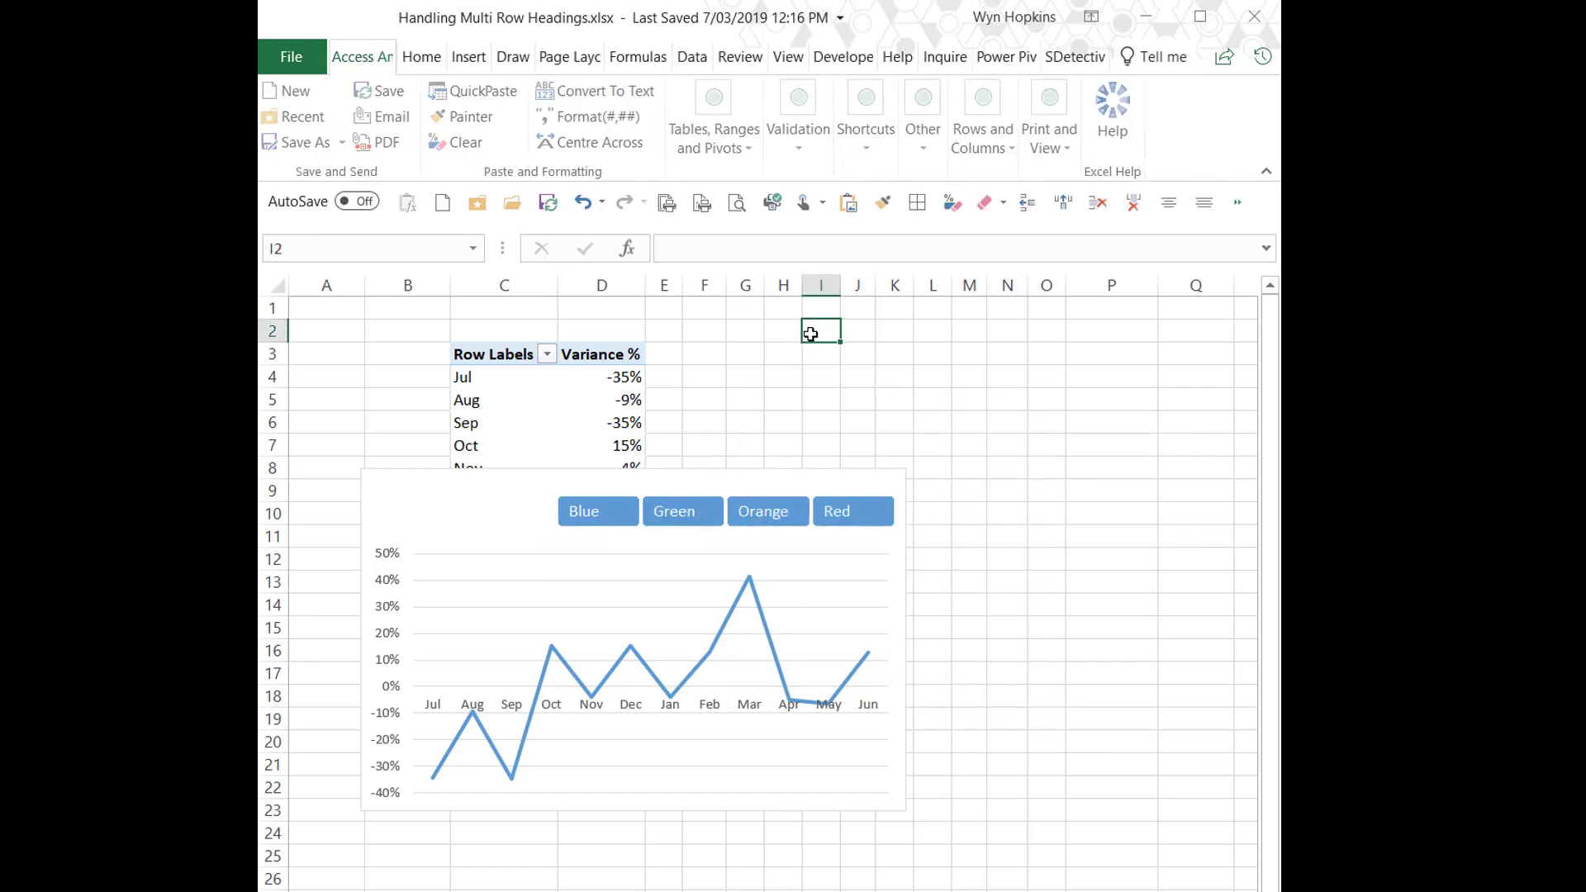
- Hide the sheet gridlines, move the chart down and right, and close the PivotTable Fields pane
{"action": "left_click", "coordinate": [778, 60]}
{"action": "left_click", "coordinate": [570, 143]}
{"action": "left_click_drag", "start_coordinate": [469, 498], "coordinate": [769, 570]}
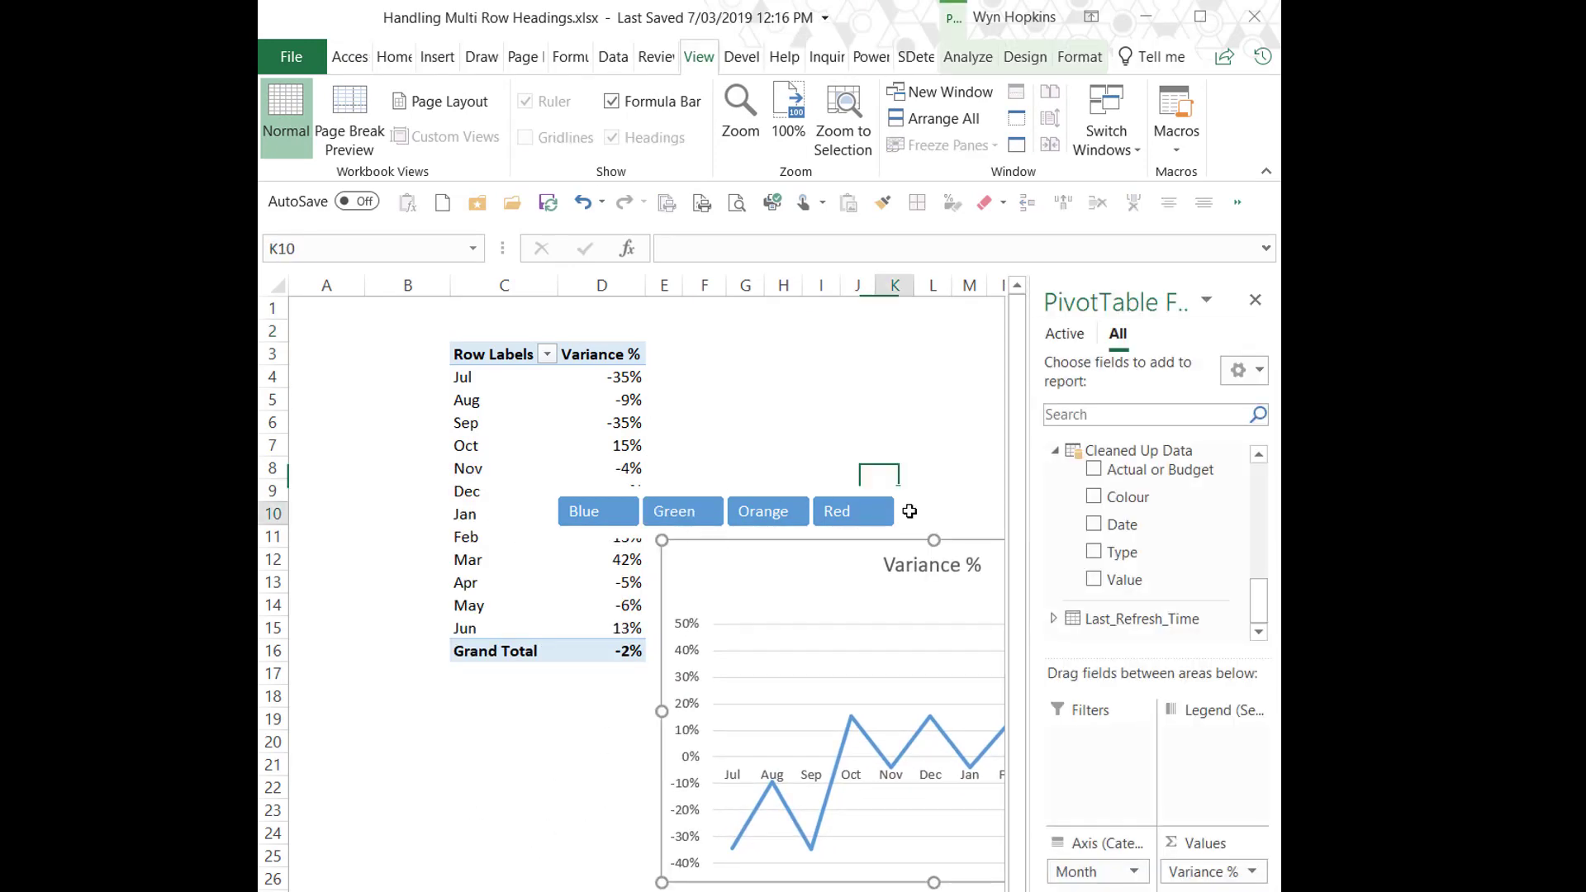
{"action": "right_click", "coordinate": [904, 506]}
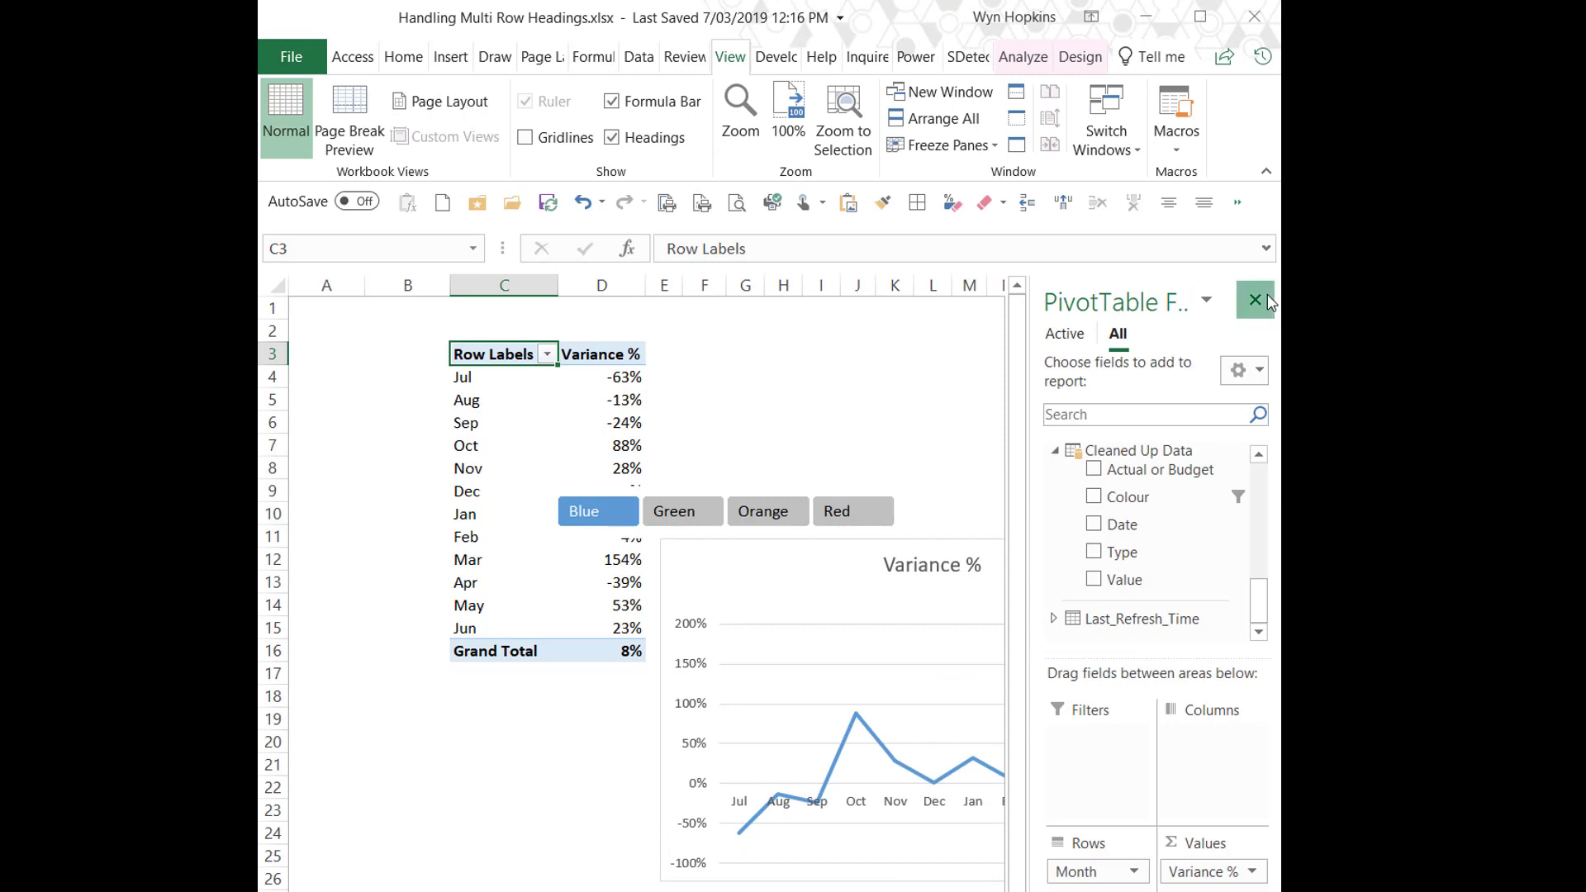
{"action": "left_click", "coordinate": [1270, 302]}
- Shrink the Colour slicer, place it like tabs atop the chart, then filter Red, Green, and Blue
{"action": "left_click", "coordinate": [905, 518]}
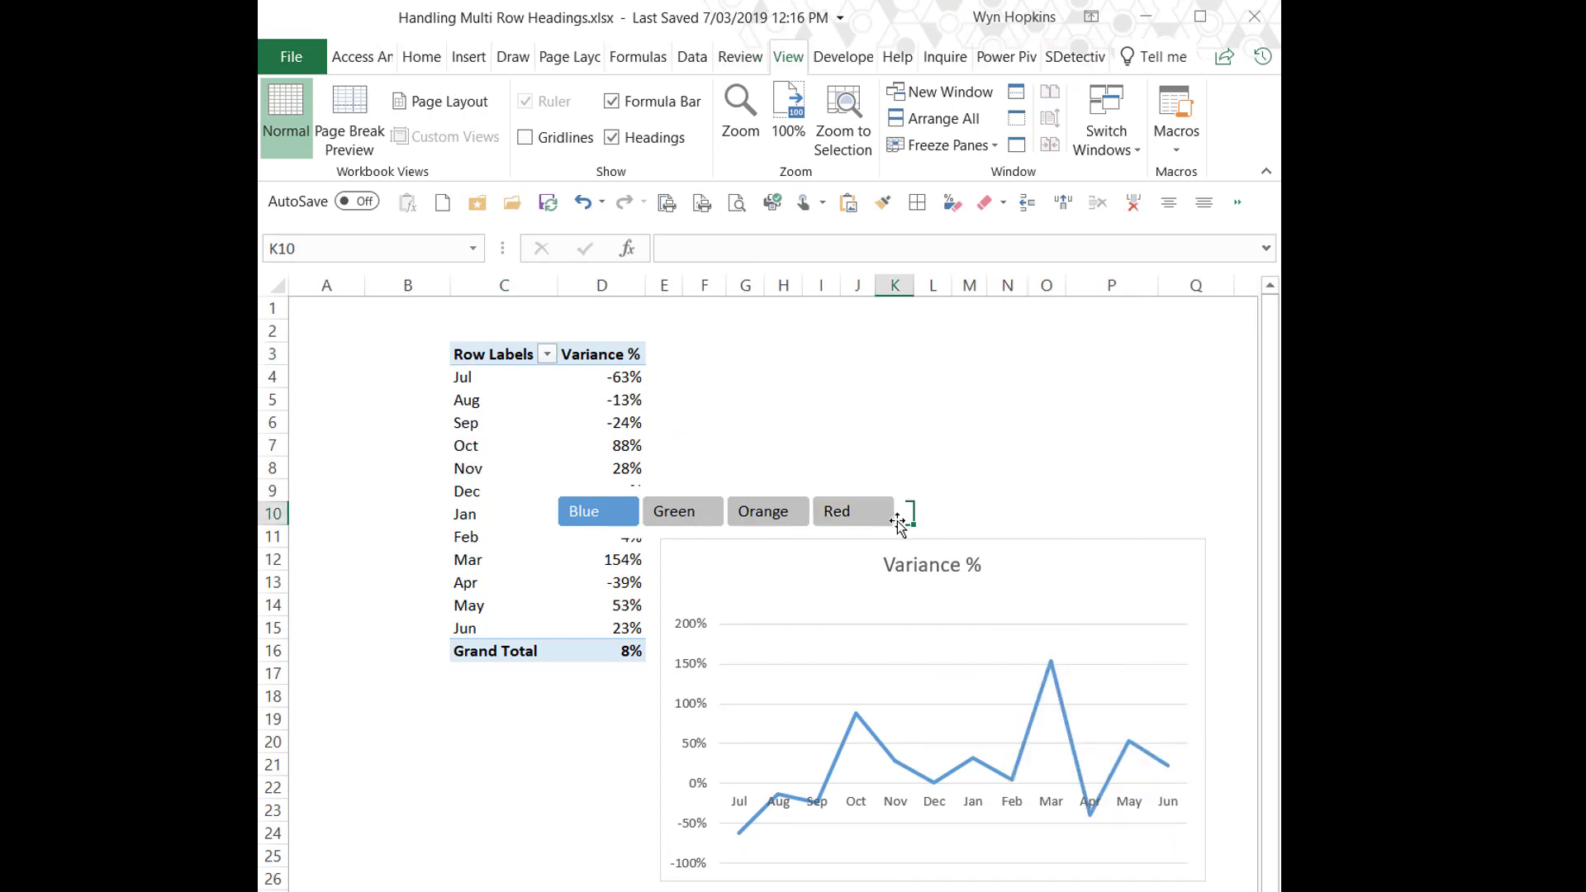
{"action": "left_click_drag", "start_coordinate": [732, 545], "coordinate": [894, 547]}
{"action": "left_click", "coordinate": [970, 422]}
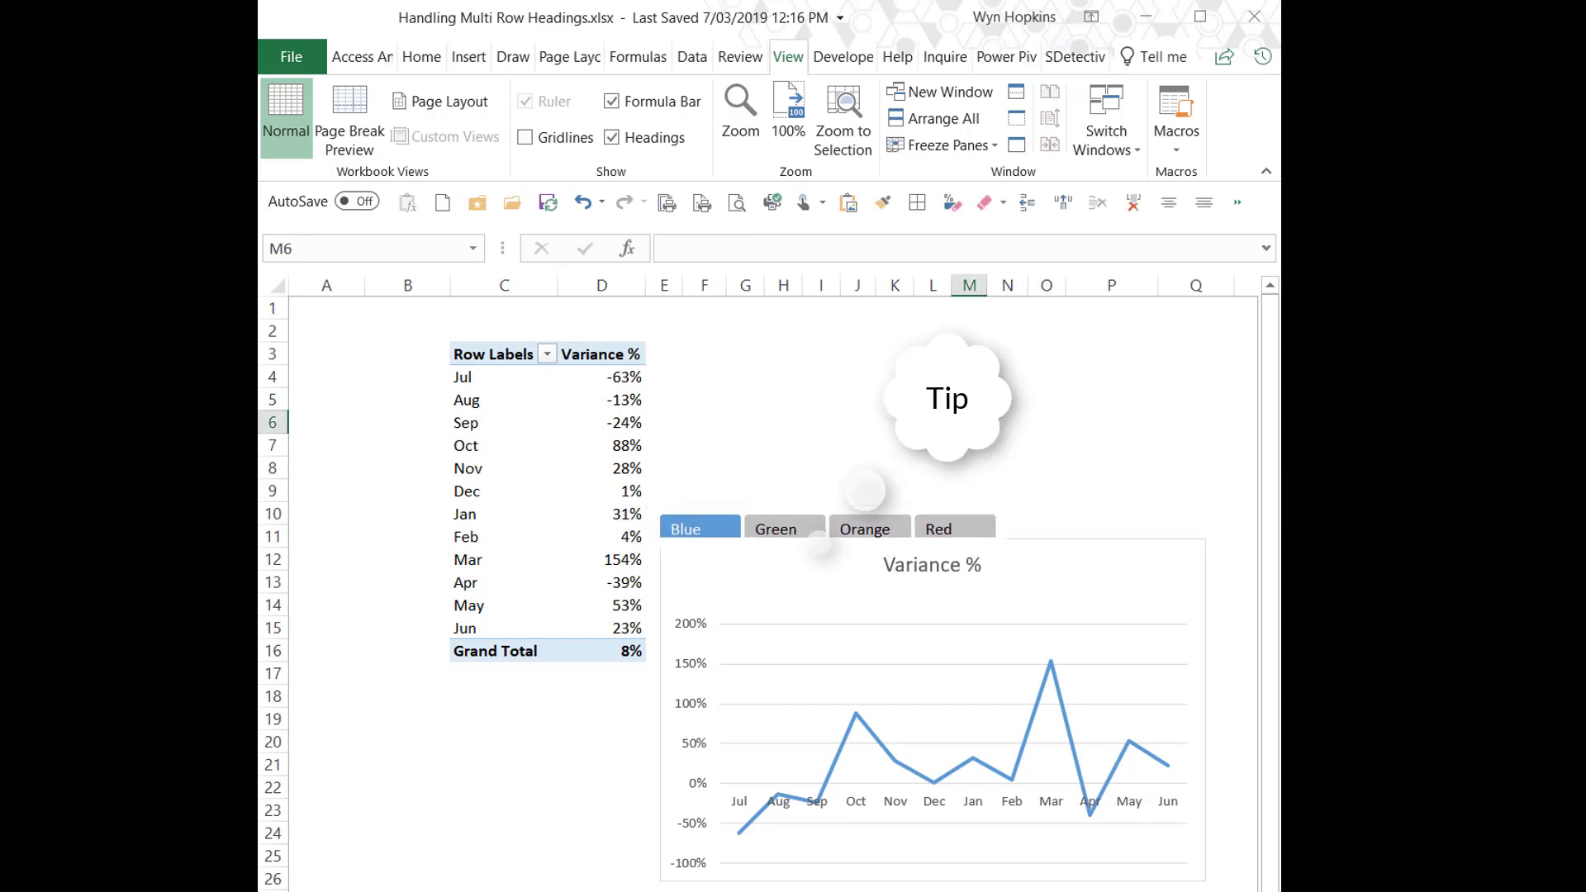
{"action": "left_click", "coordinate": [981, 523]}
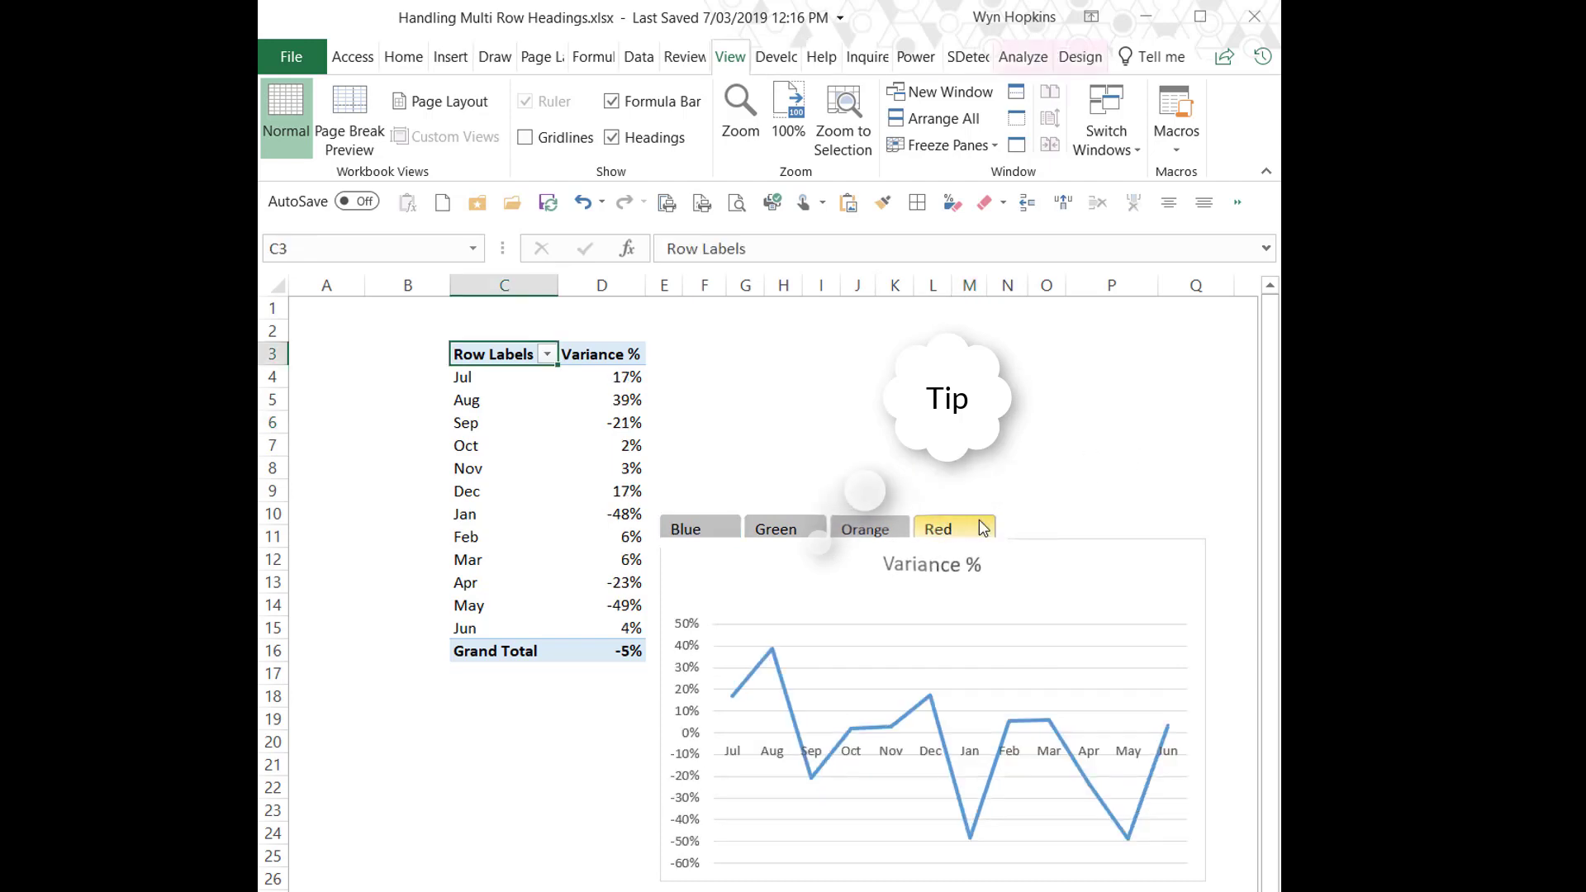
{"action": "left_click", "coordinate": [797, 533]}
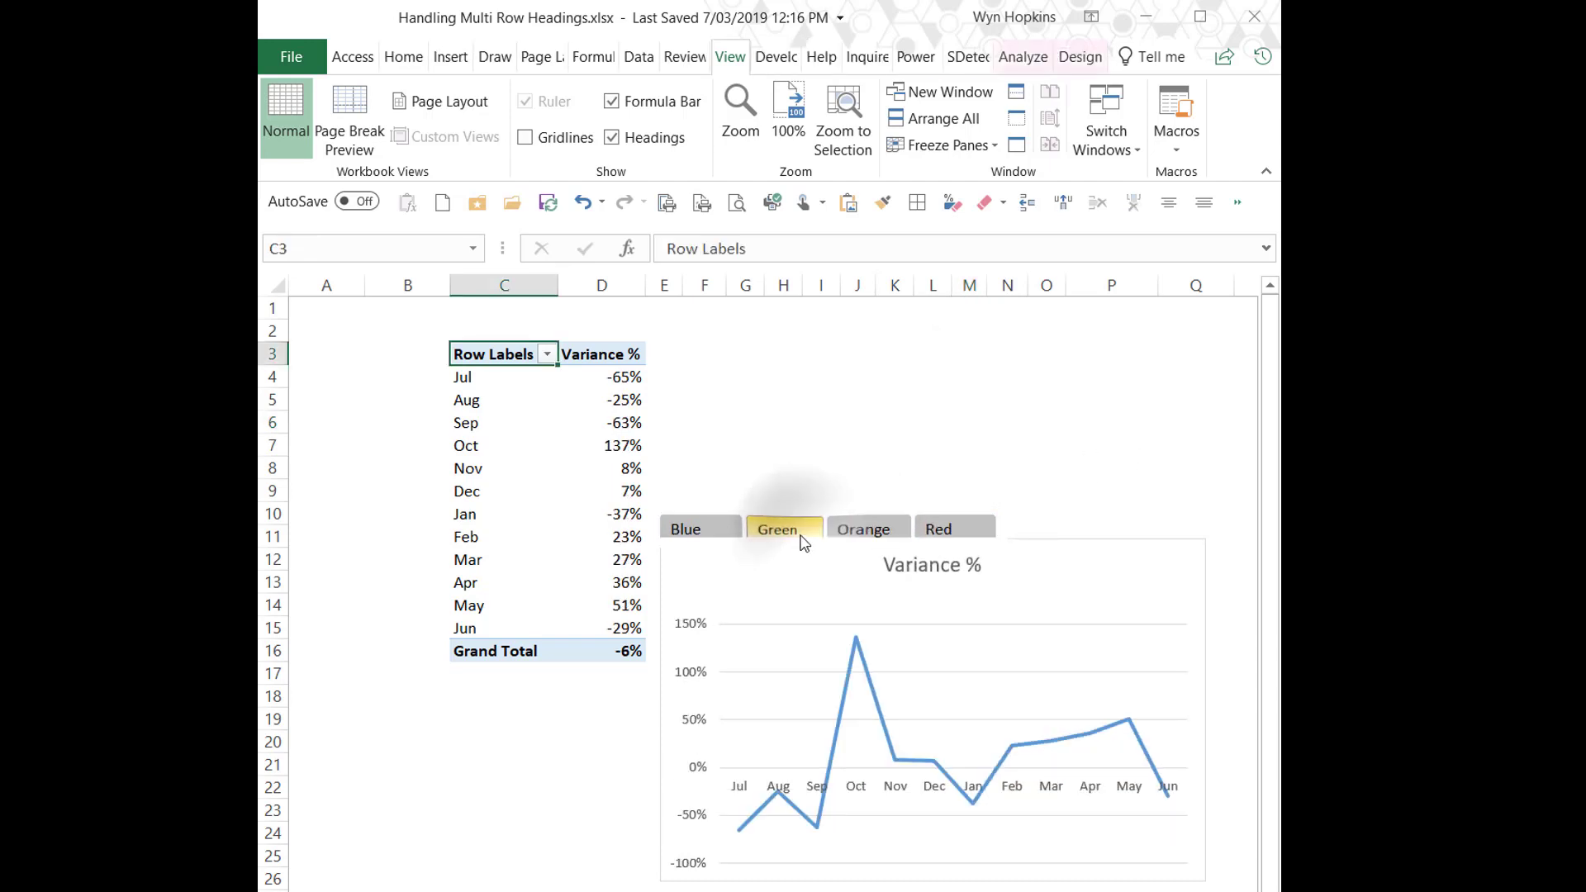
{"action": "left_click", "coordinate": [707, 533]}
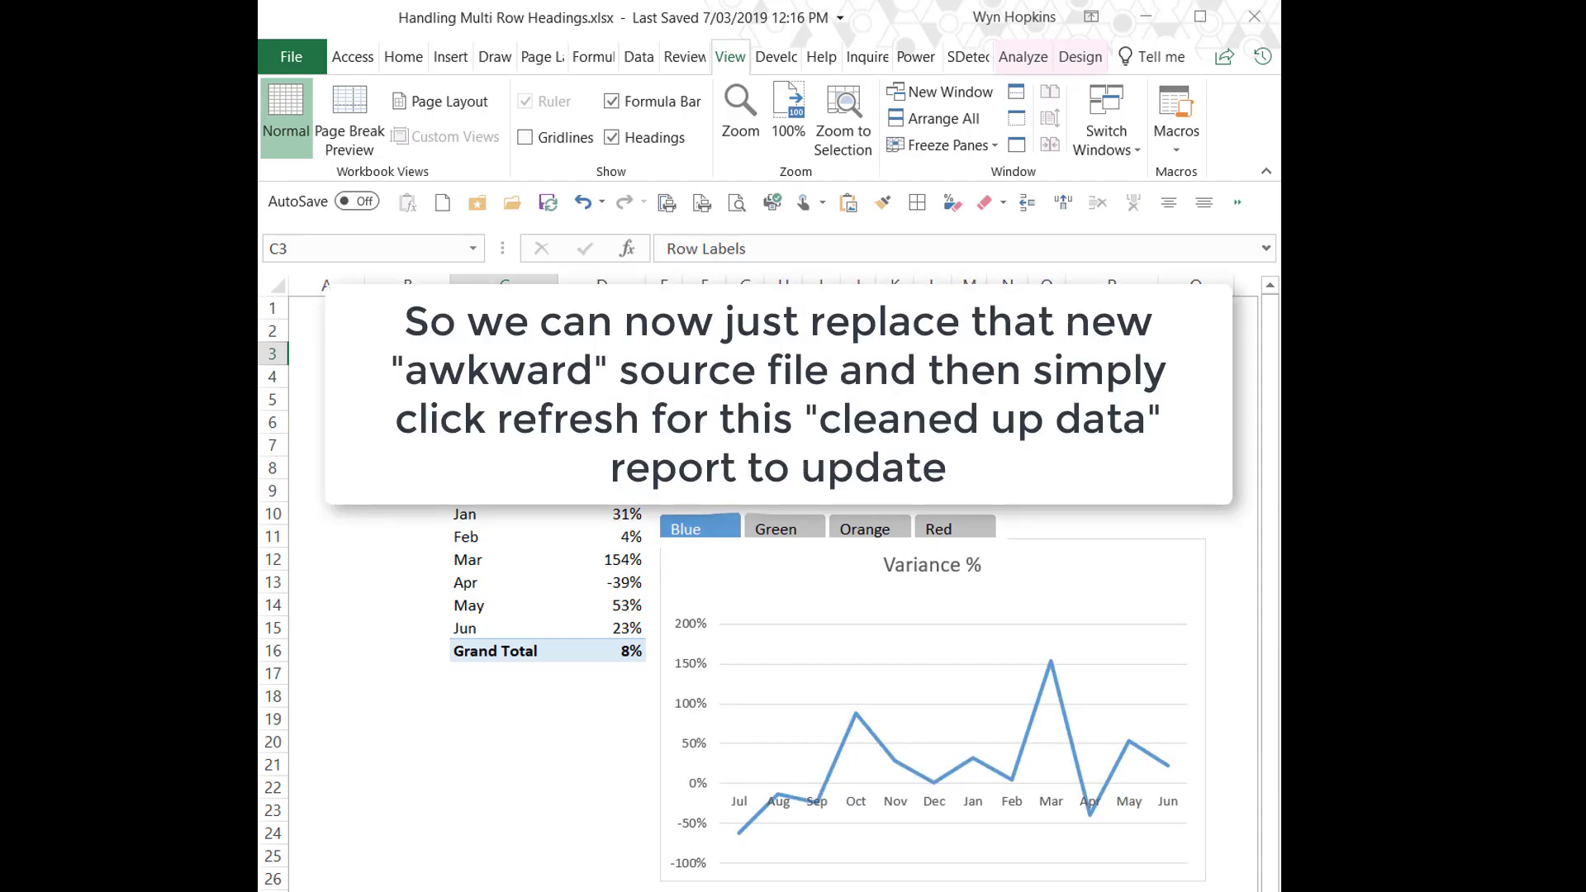
- Deselect the PivotTable and run Data > Refresh All on the workbook
{"action": "left_click", "coordinate": [736, 451]}
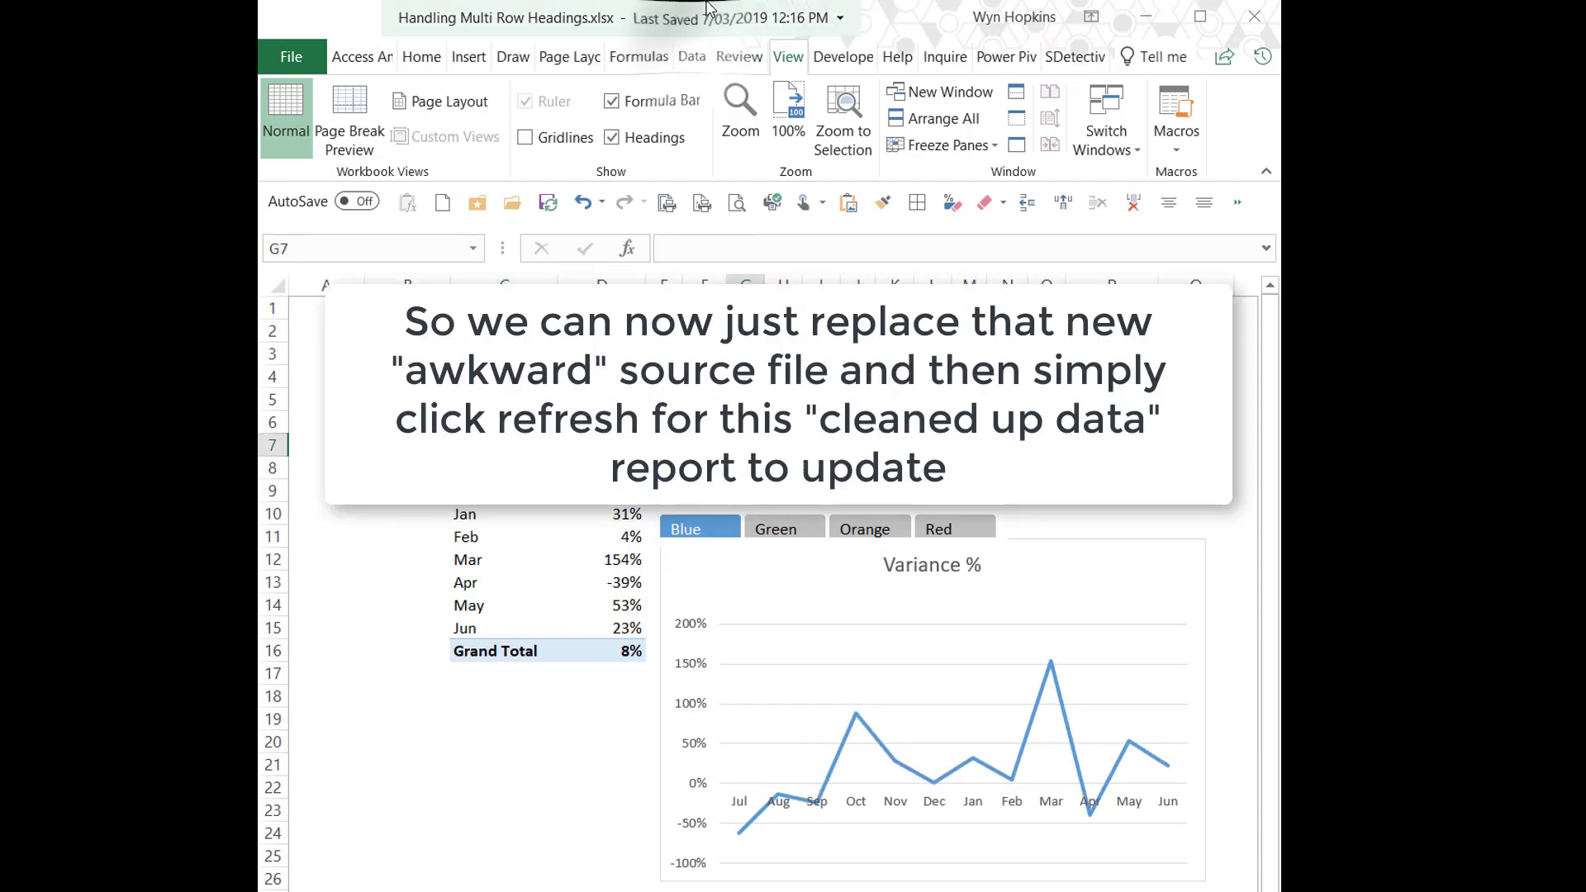
{"action": "left_click", "coordinate": [692, 56]}
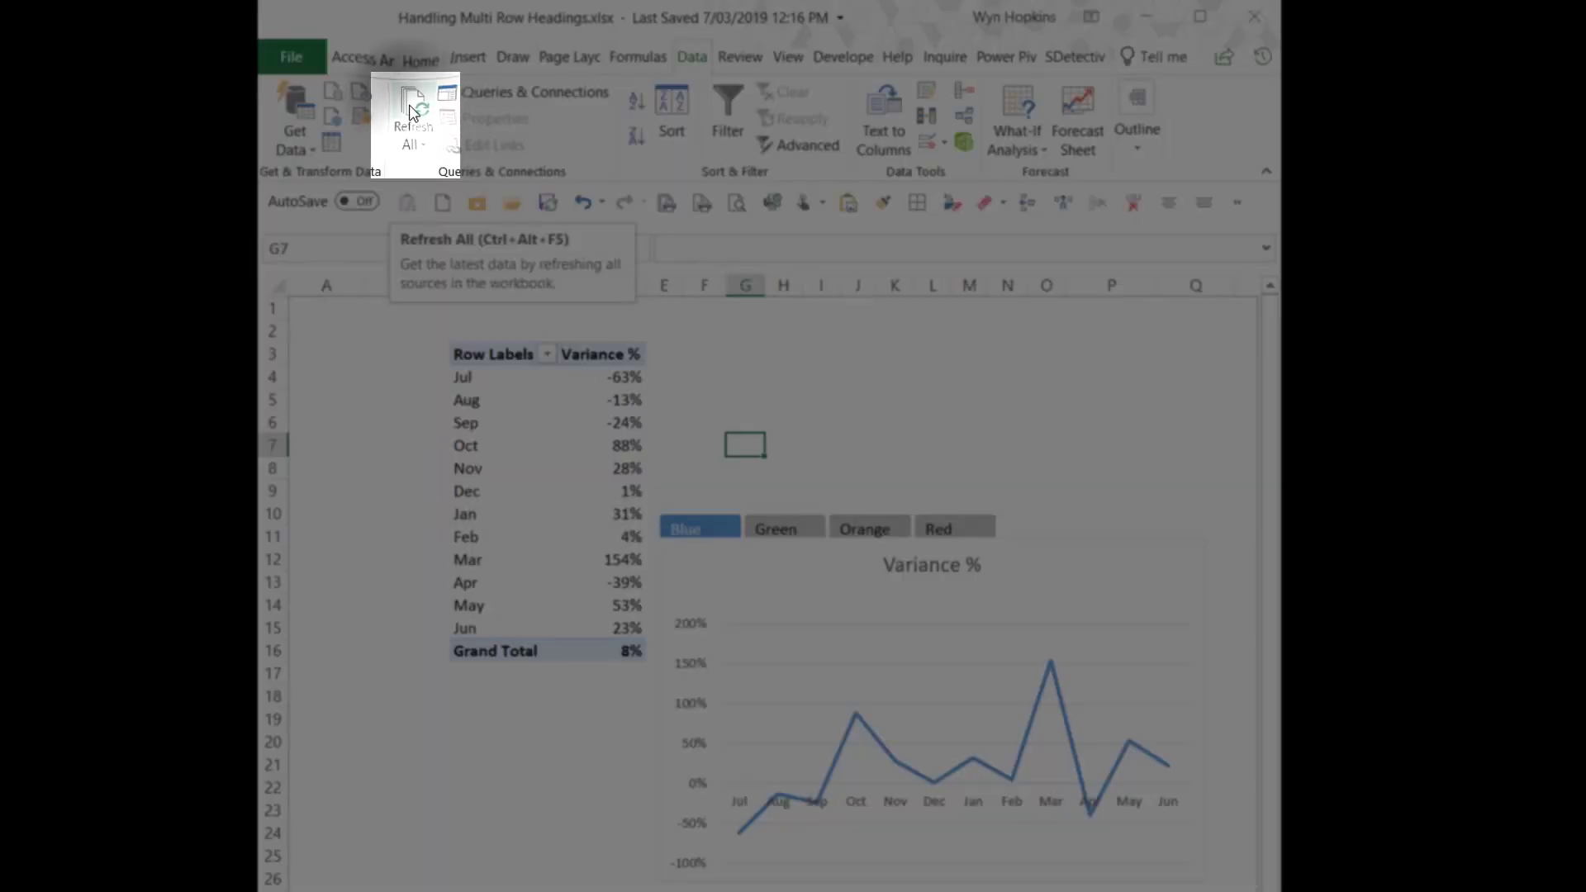
{"action": "left_click", "coordinate": [410, 113]}
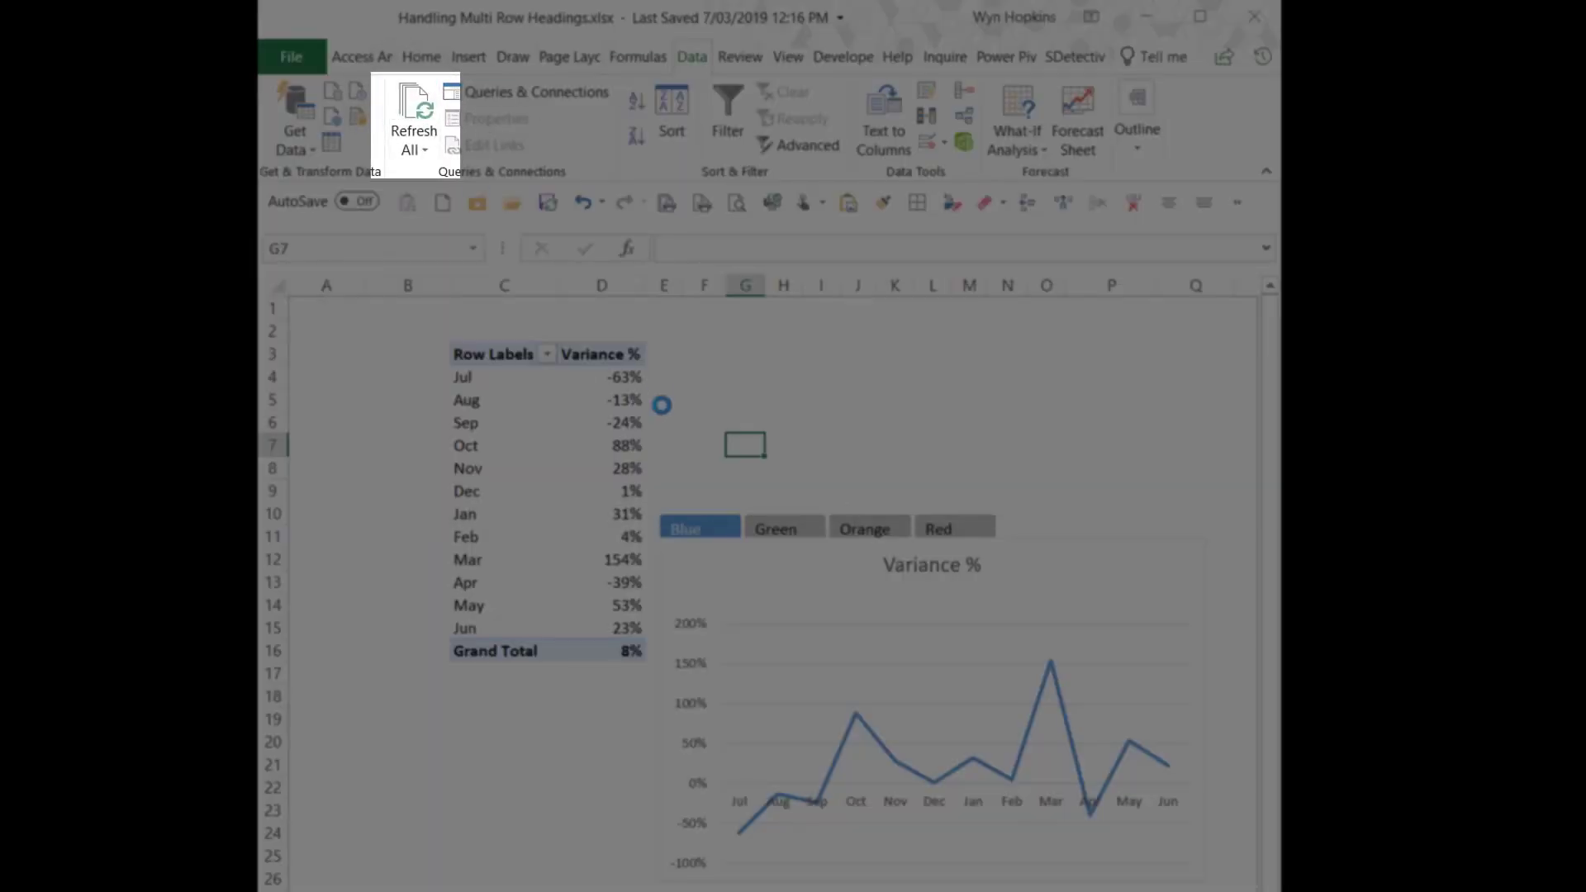